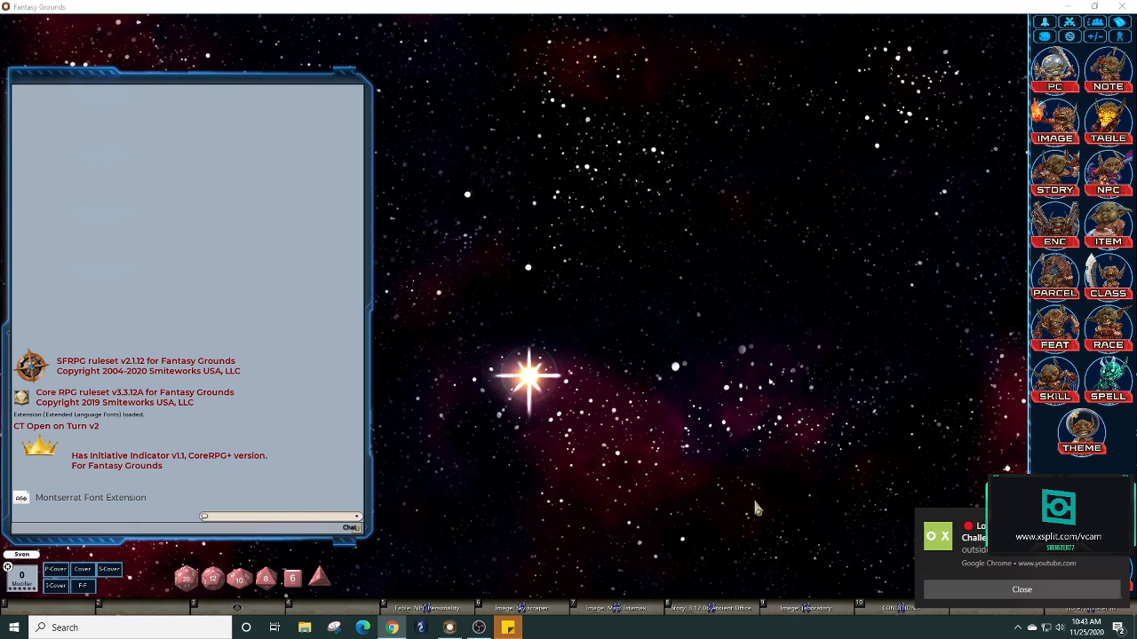
Step: Dismiss the browser notification and close the XSplit VCam window
left_click(1009, 592)
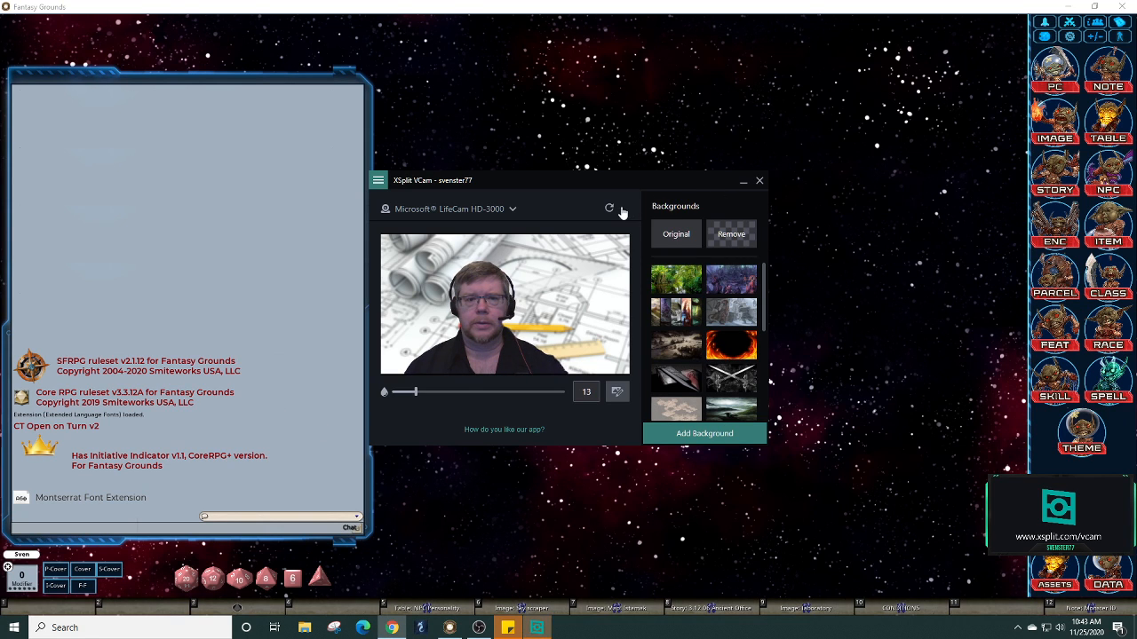
left_click(759, 182)
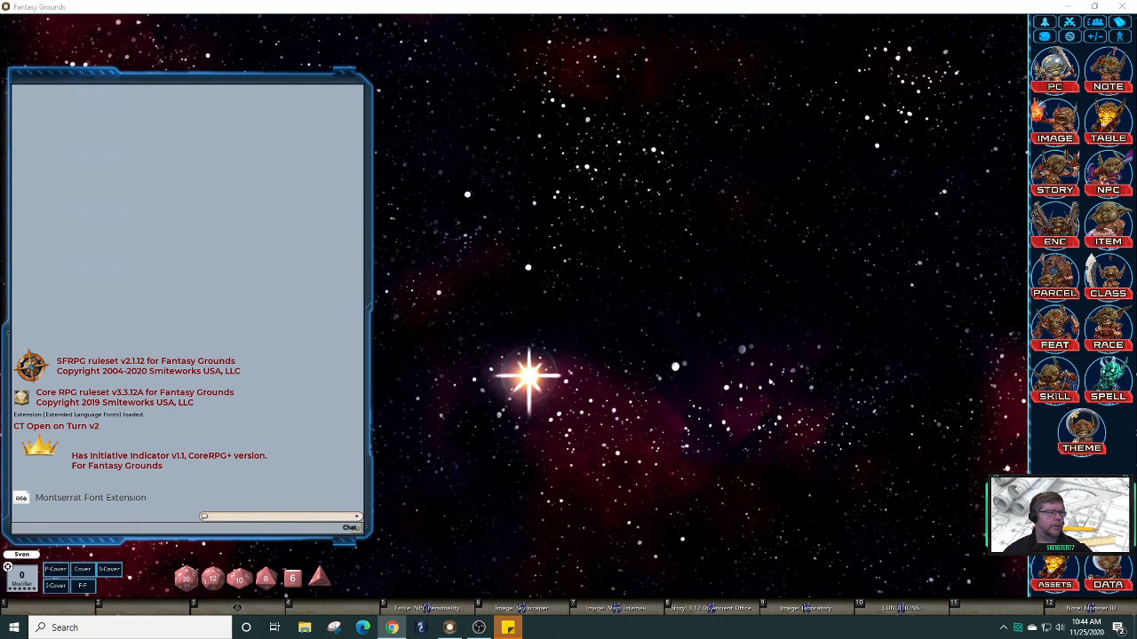
key("alt+F4")
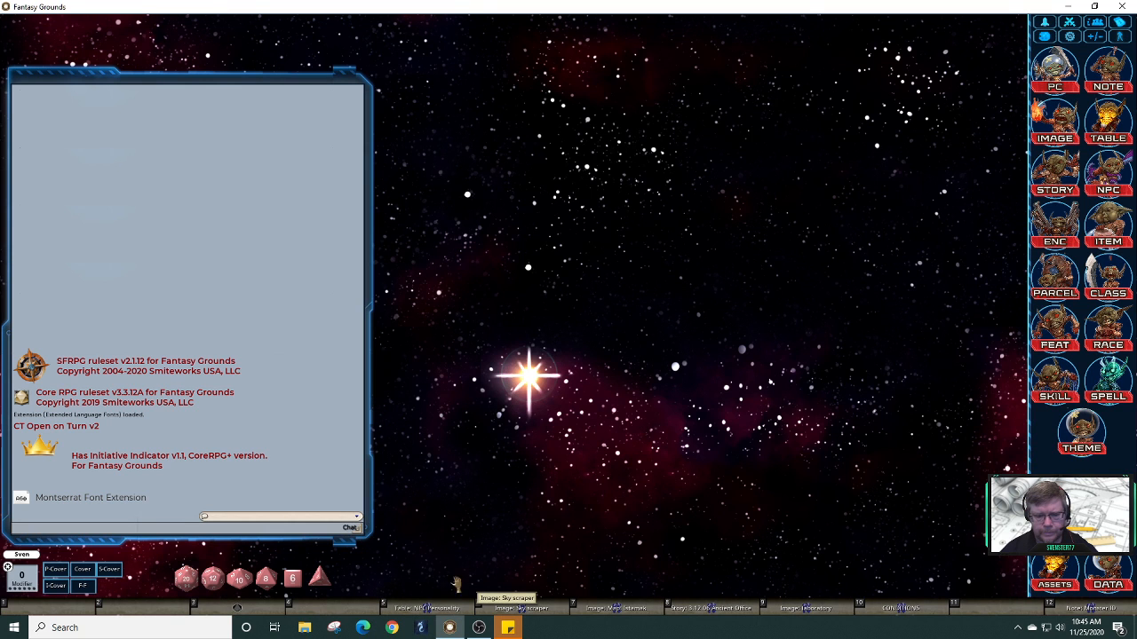
Step: Open the Sky scraper map image and a File Explorer window, and move the map away from the file window
key("F6")
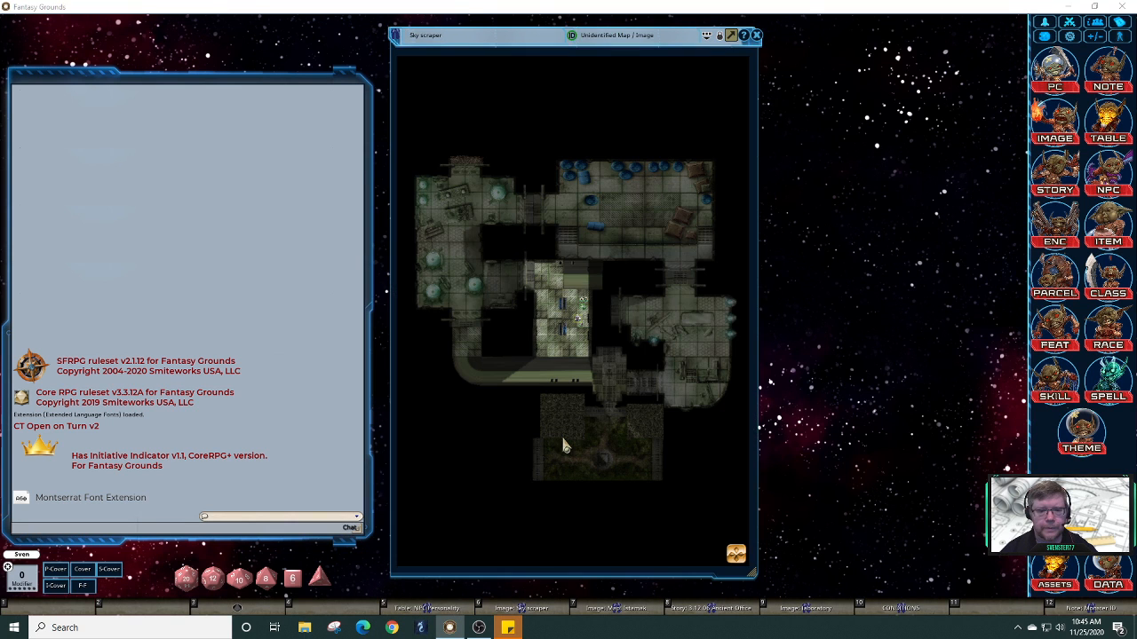
key("super+e")
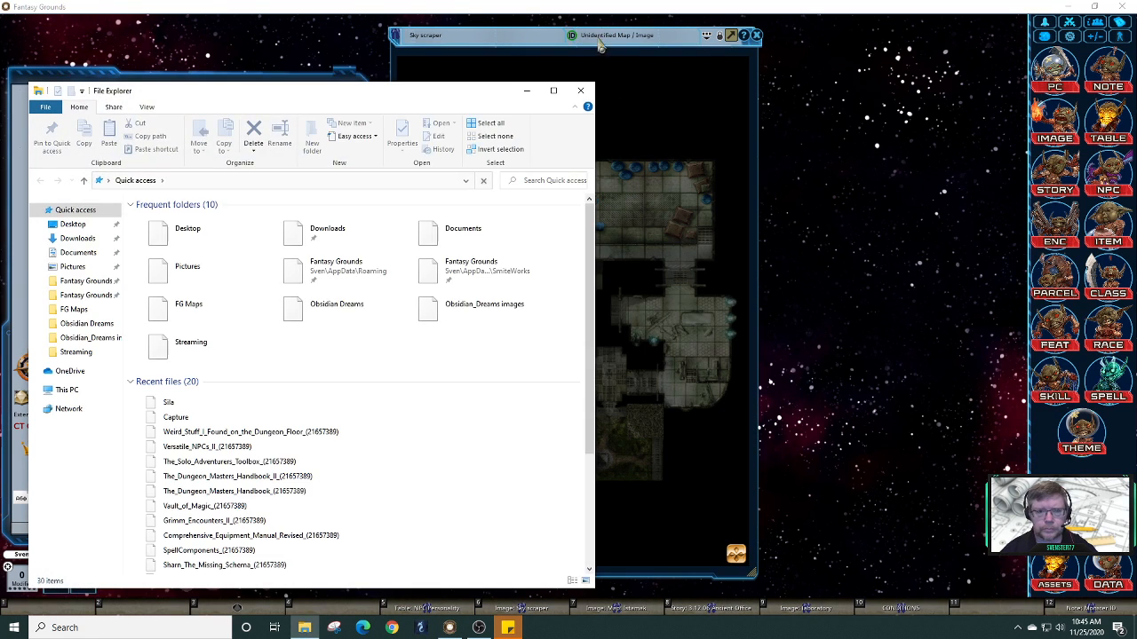
left_click(628, 69)
left_click_drag(631, 68, 878, 71)
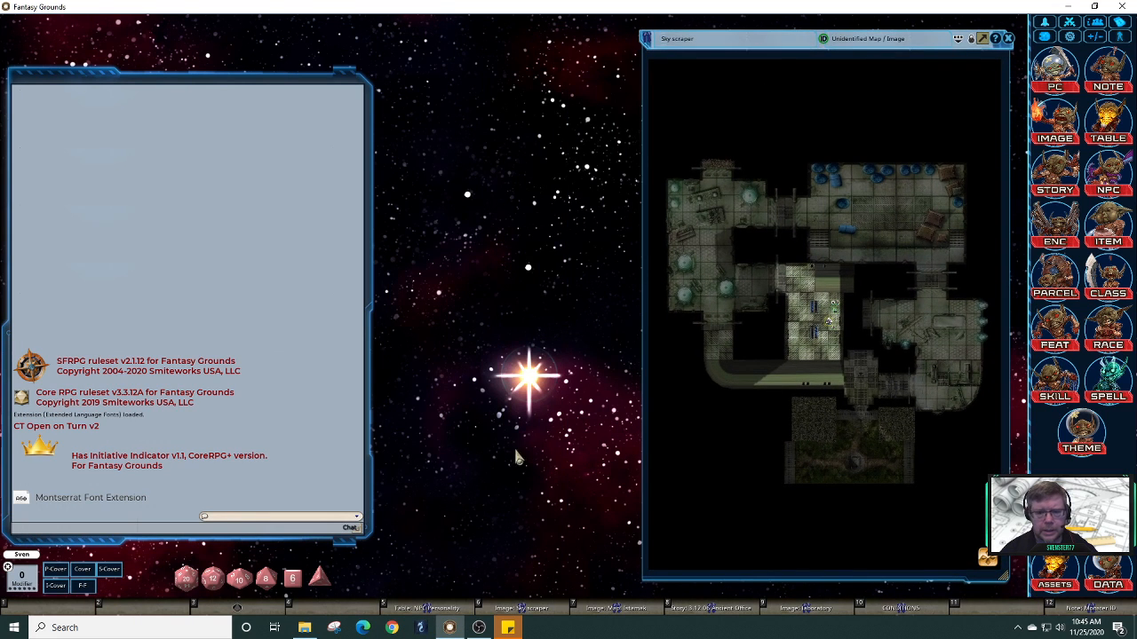
Step: Unlock the Sky scraper map, turn off its player vision preview, and lock the map again
left_click(971, 39)
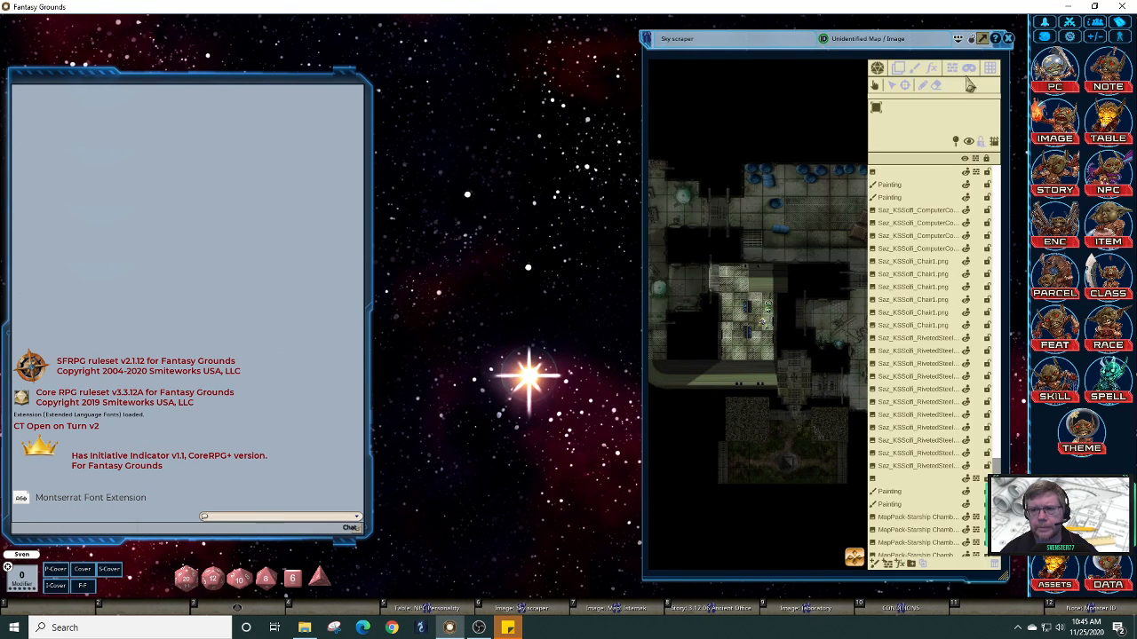
left_click(969, 142)
left_click(970, 40)
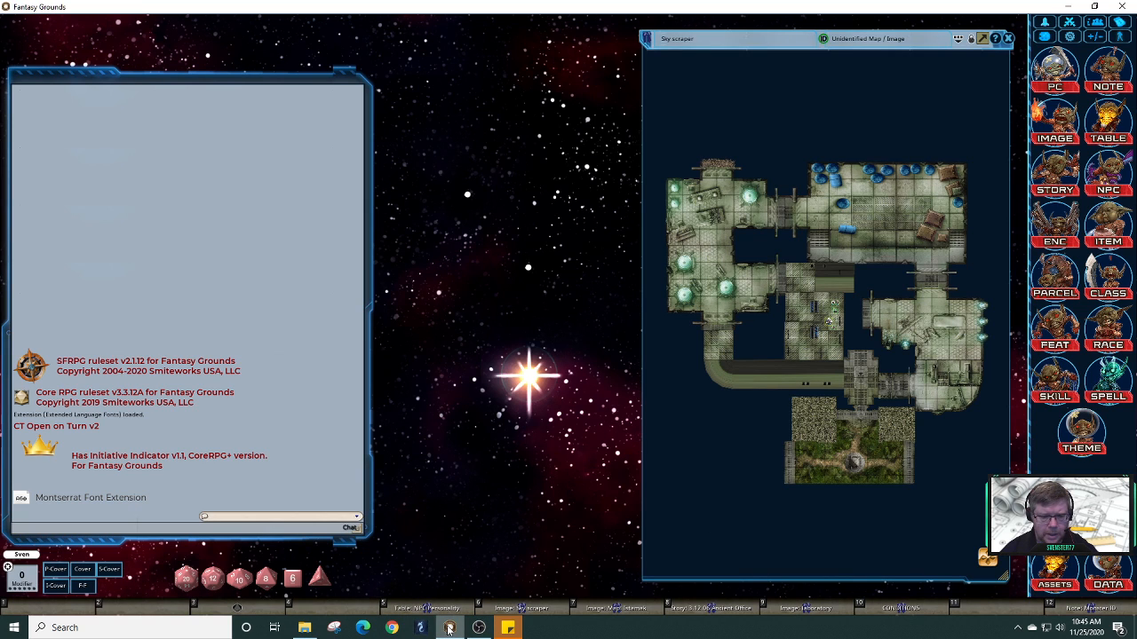
Step: Switch to File Explorer, open the FG Maps folder and find the scifi floor plan images
mouse_move(449, 629)
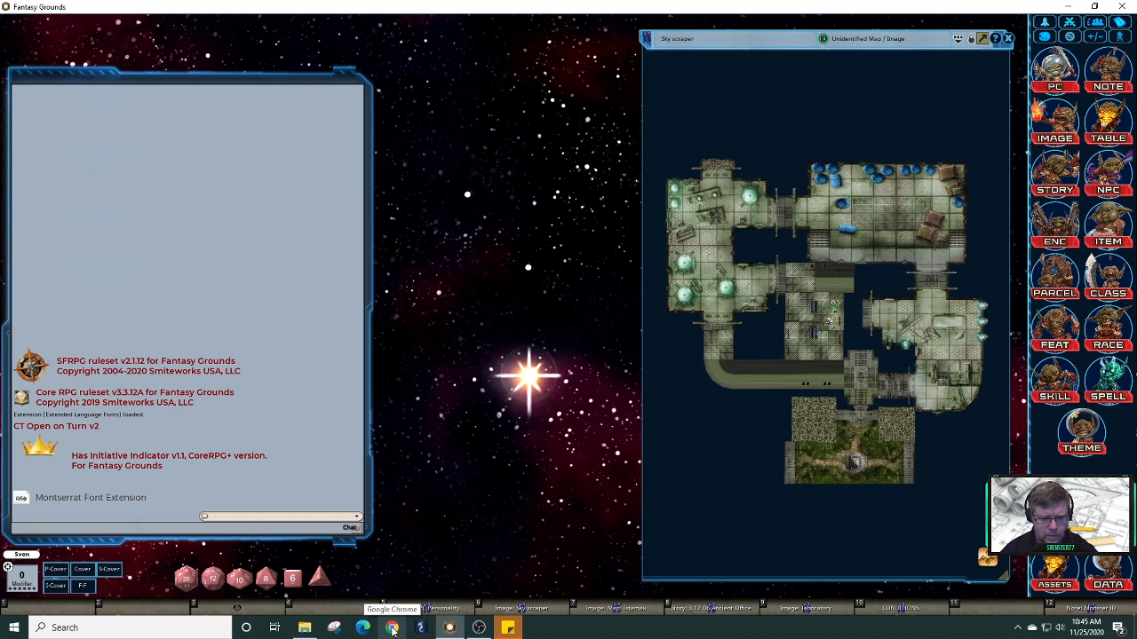
mouse_move(304, 628)
left_click(304, 582)
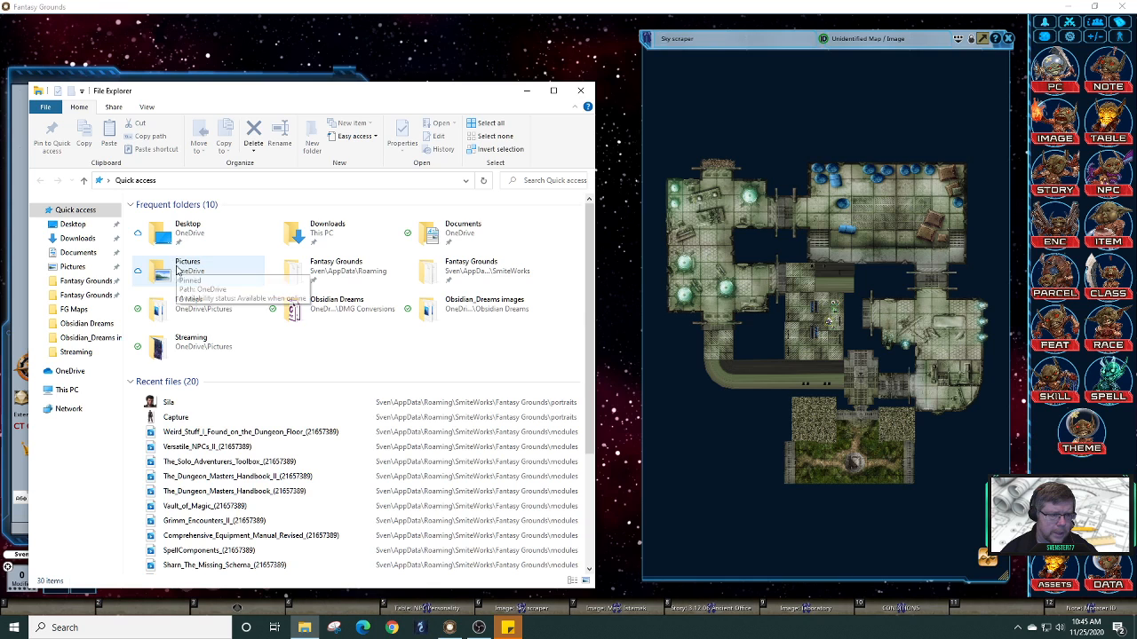
left_click(79, 311)
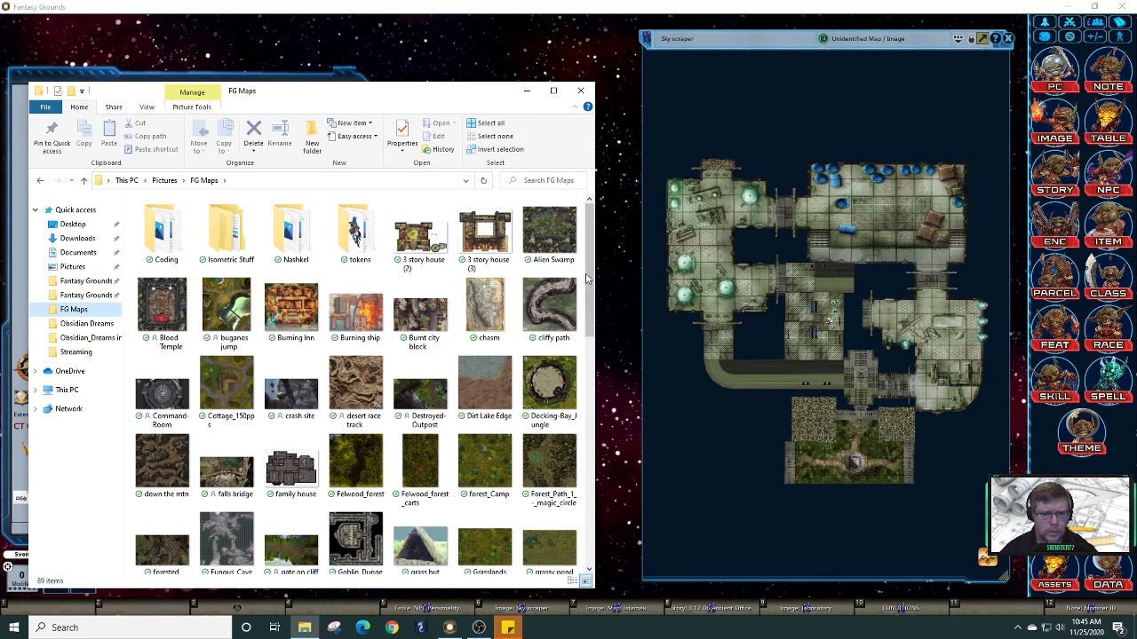
left_click_drag(591, 270, 597, 444)
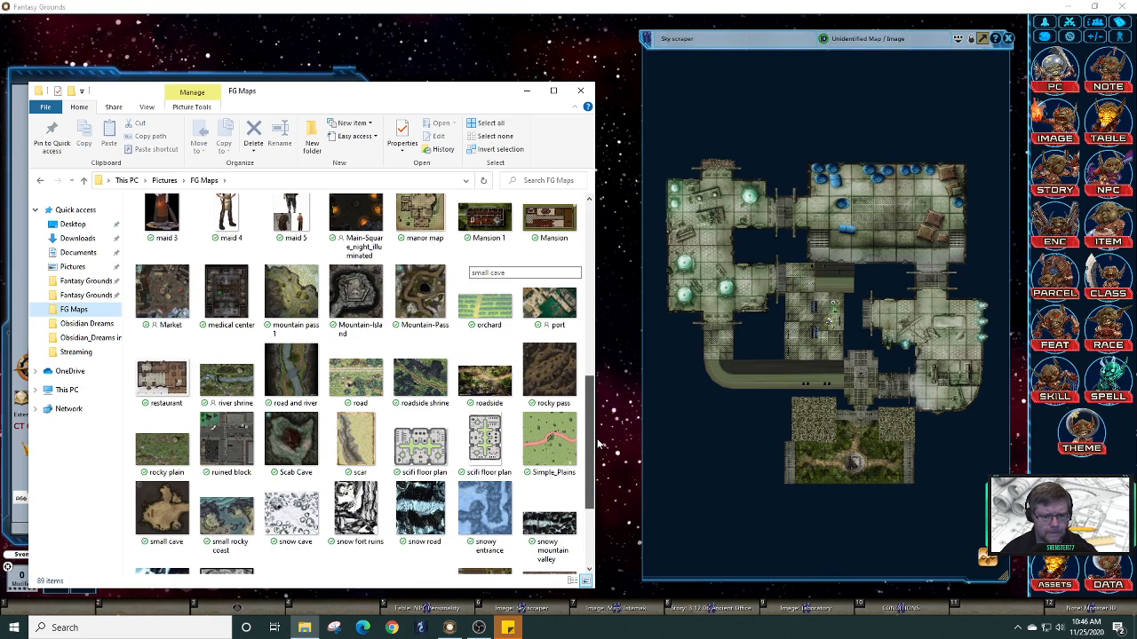
scroll(487, 408, "down", 2)
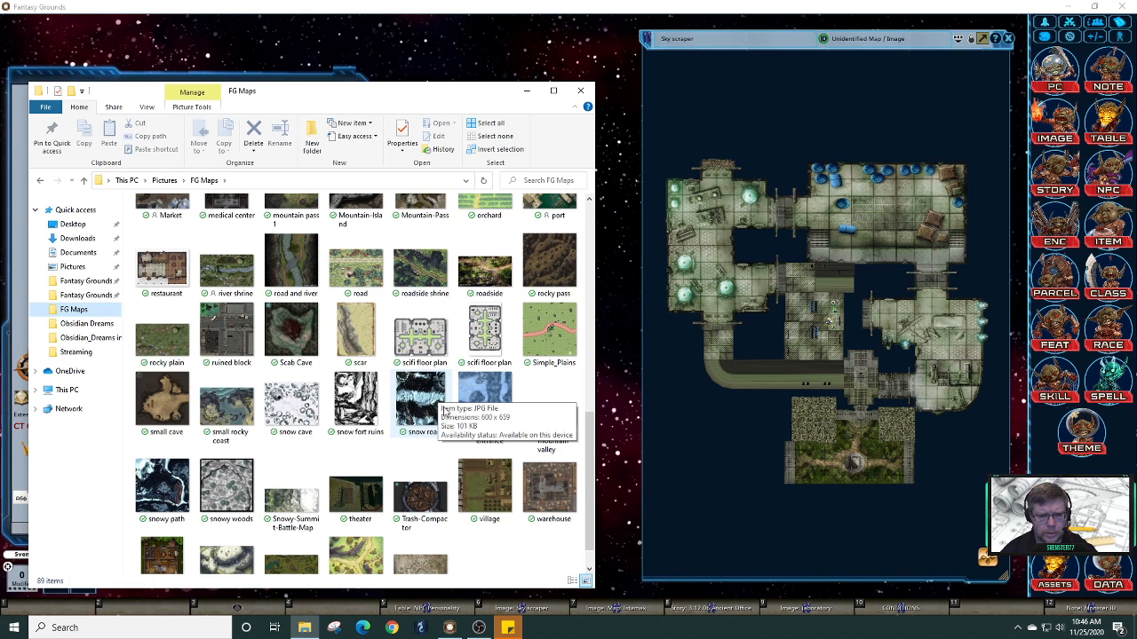
Step: Preview scifi floor plan.png and scifi floor plan.jpg in Photos, and close the viewer
double_click(487, 331)
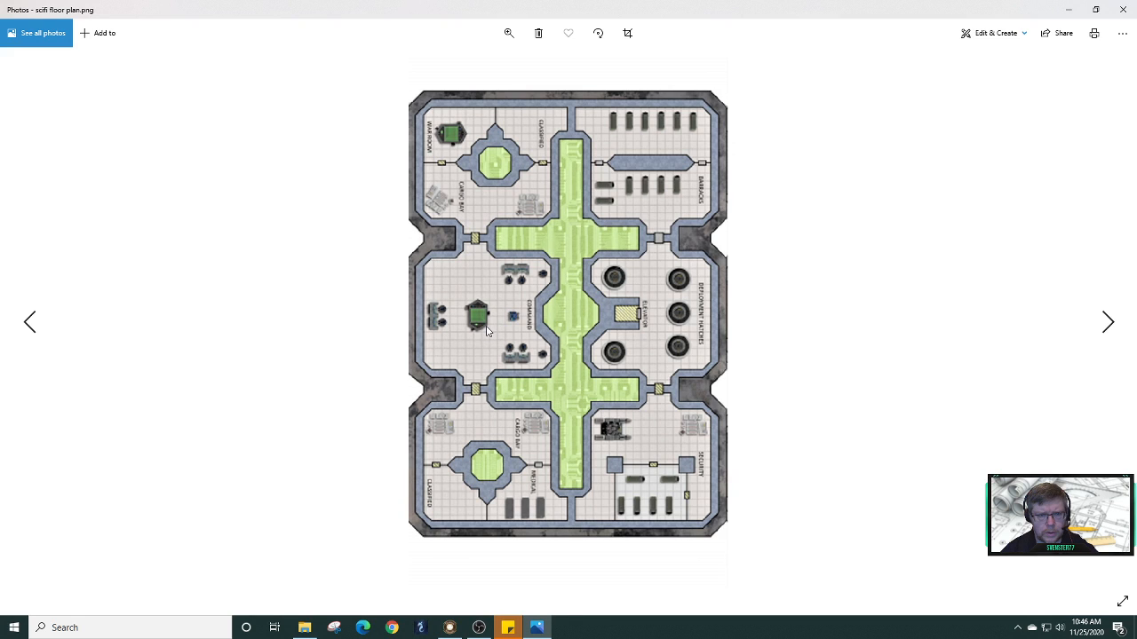
left_click(29, 327)
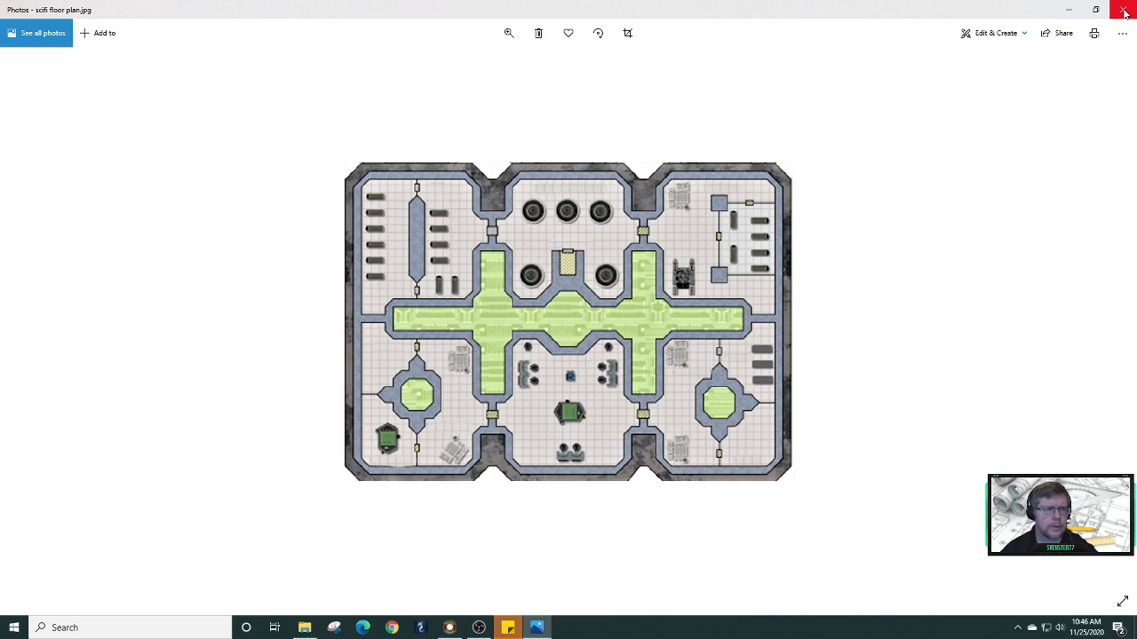
left_click(1124, 10)
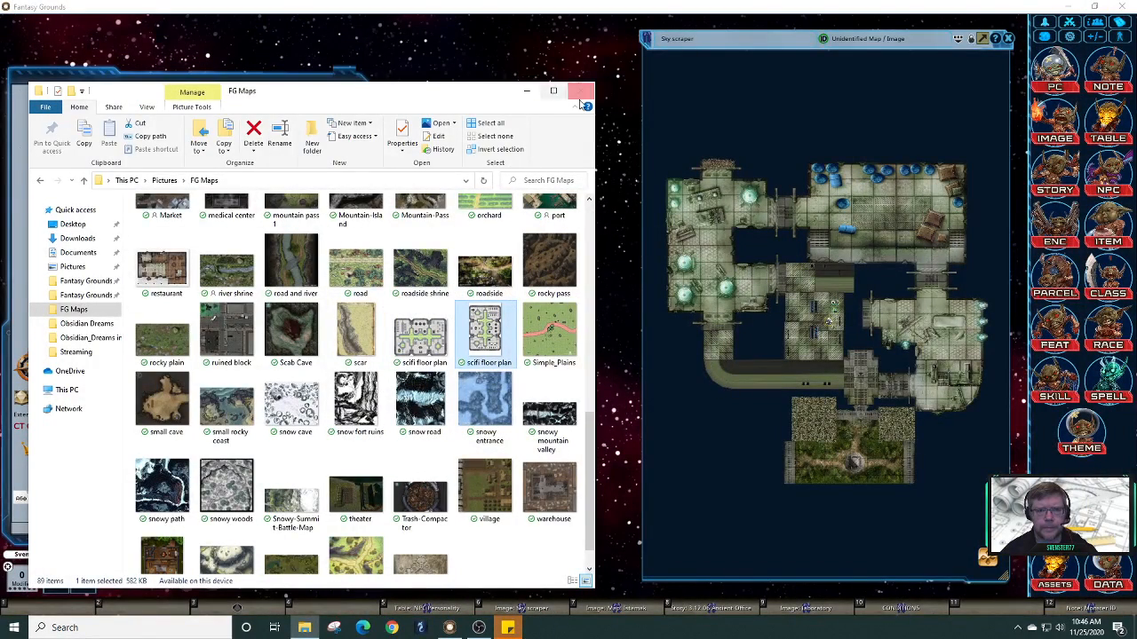
Step: Copy the scifi floor plan JPG from FG Maps into the images folder of the SmiteWorks Fantasy Grounds data directory, and close File Explorer
left_click(421, 336)
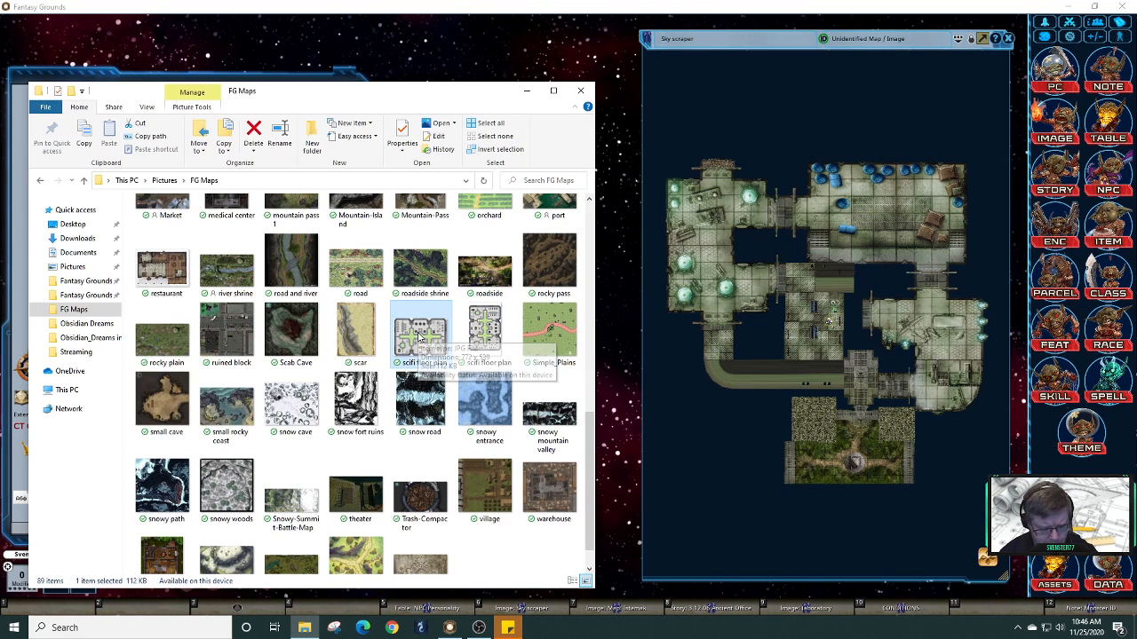
left_click(105, 295)
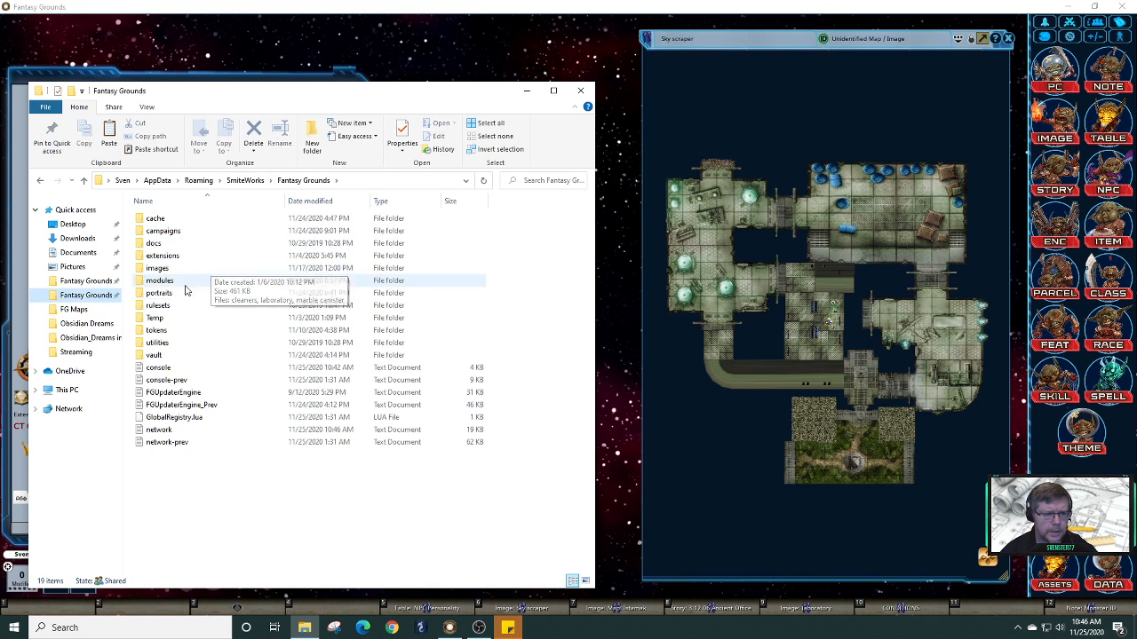
left_click(87, 282)
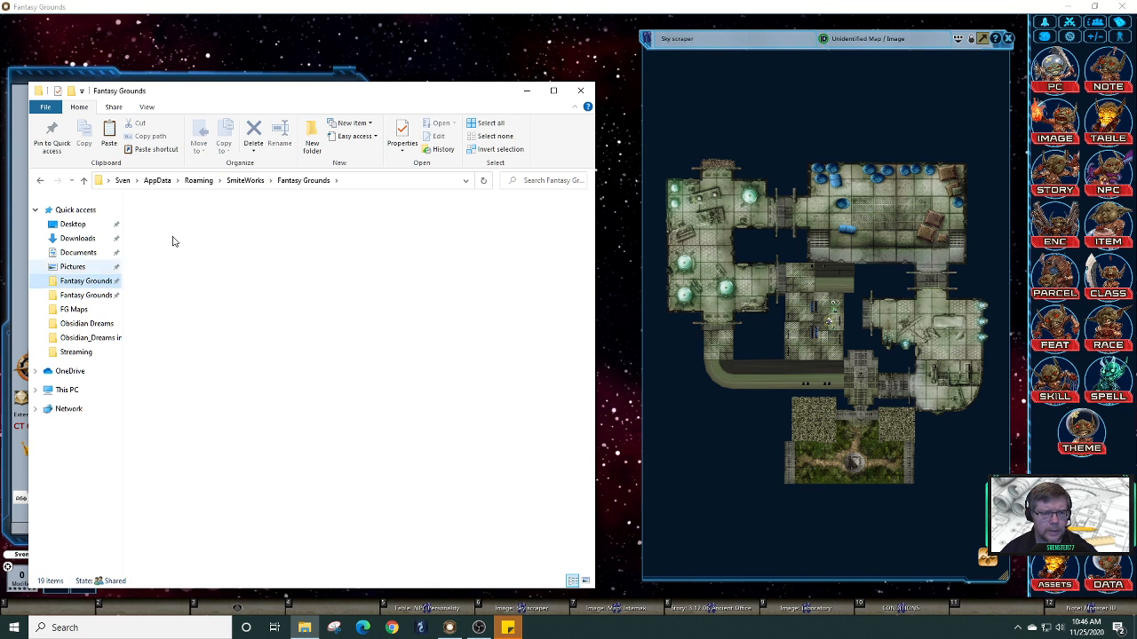
left_click(105, 297)
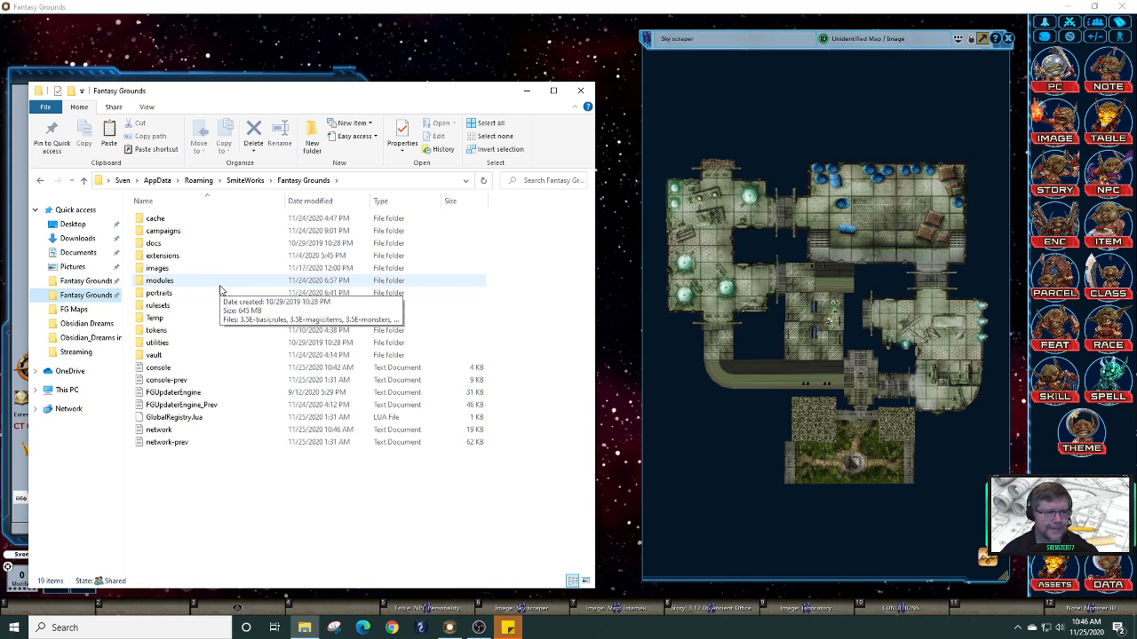
left_click(180, 270)
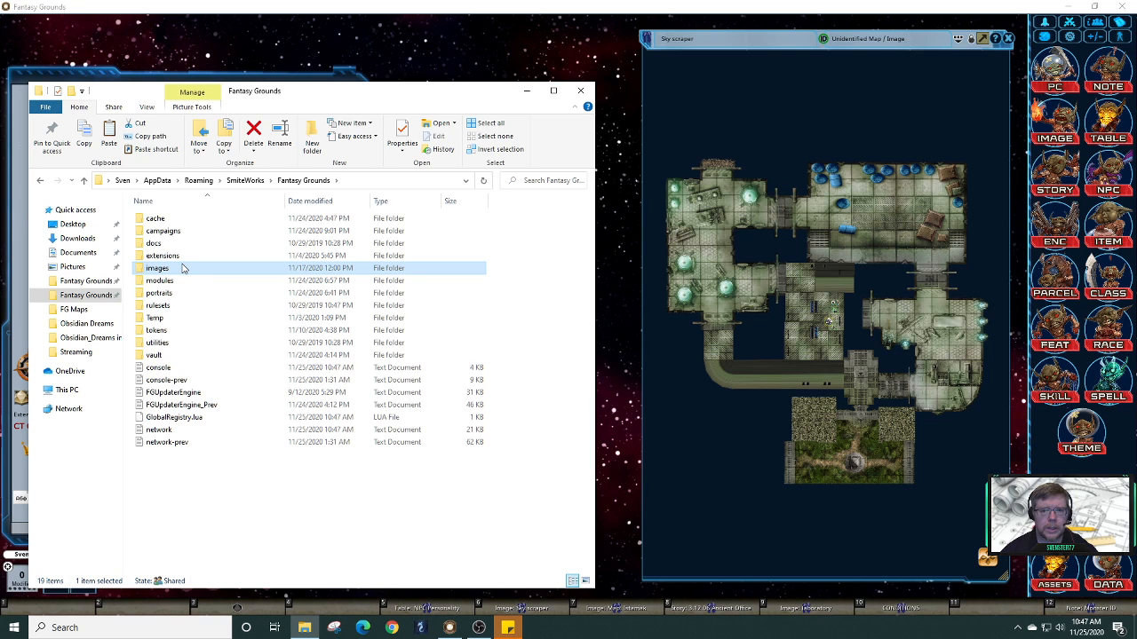
double_click(182, 268)
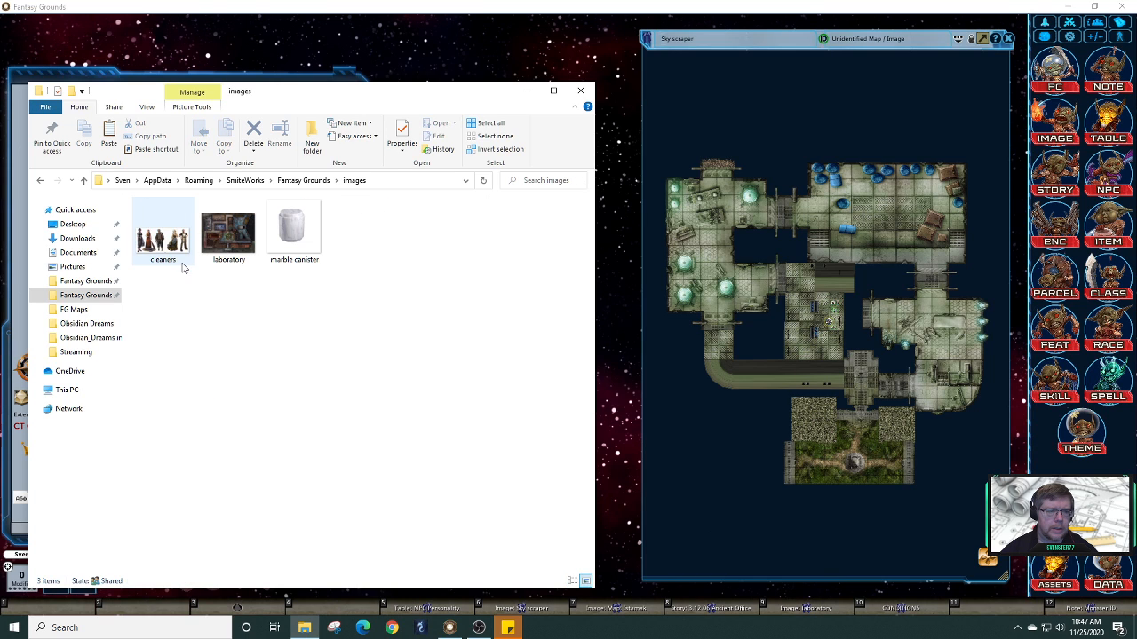
right_click(375, 258)
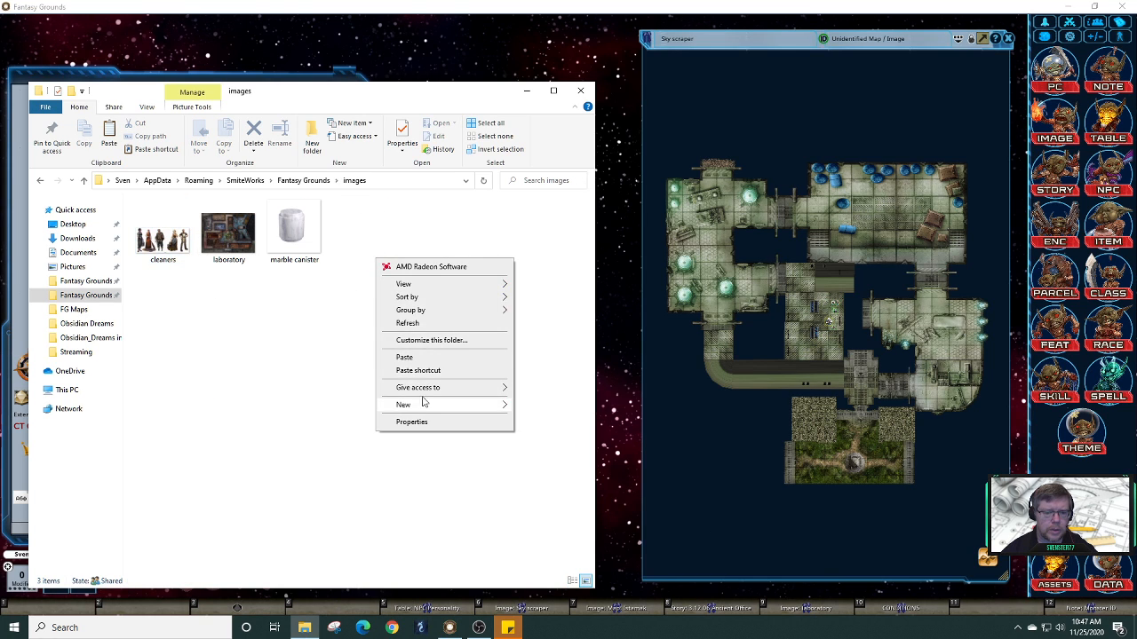
left_click(423, 357)
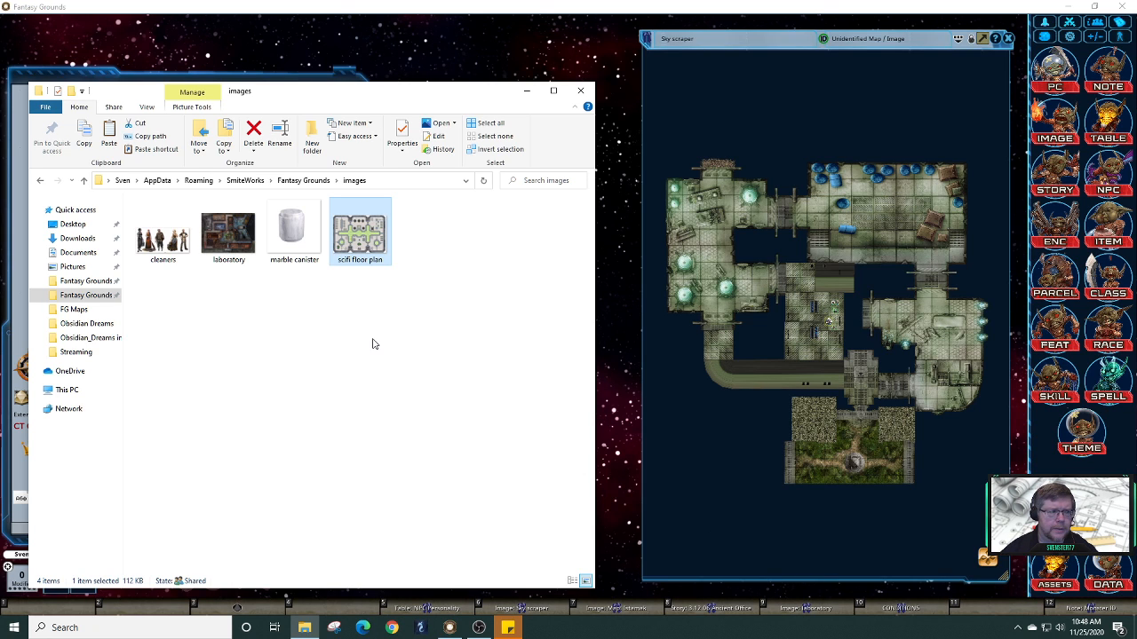
left_click(457, 247)
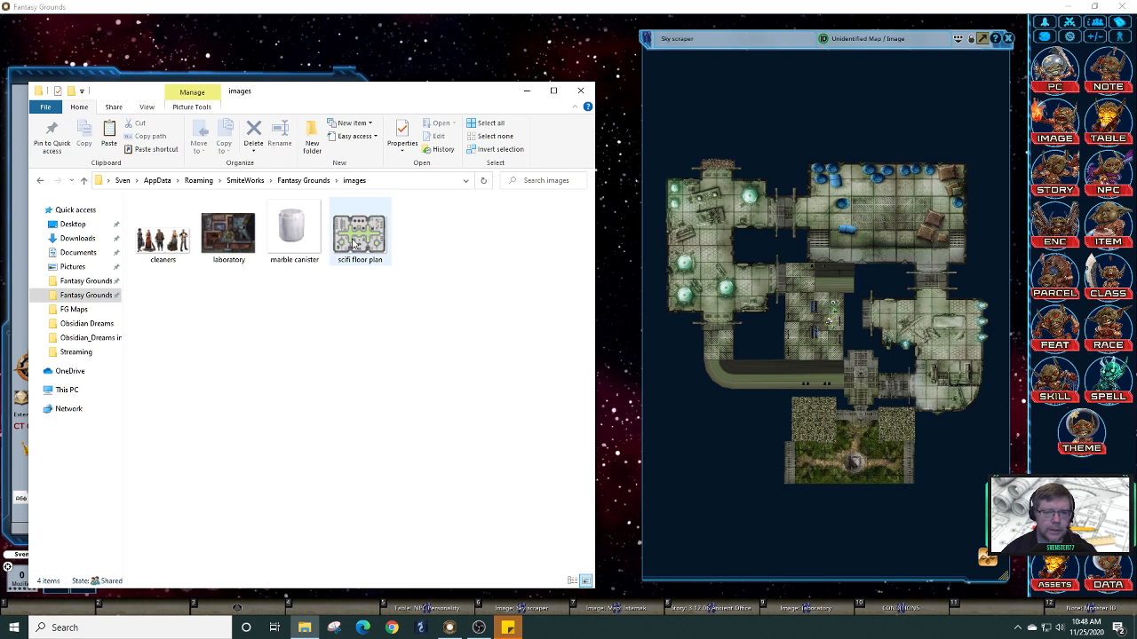
left_click(581, 91)
Step: Look through the Campaign folder of the image assets, and open the Data folder and refresh its assets
left_click(1065, 566)
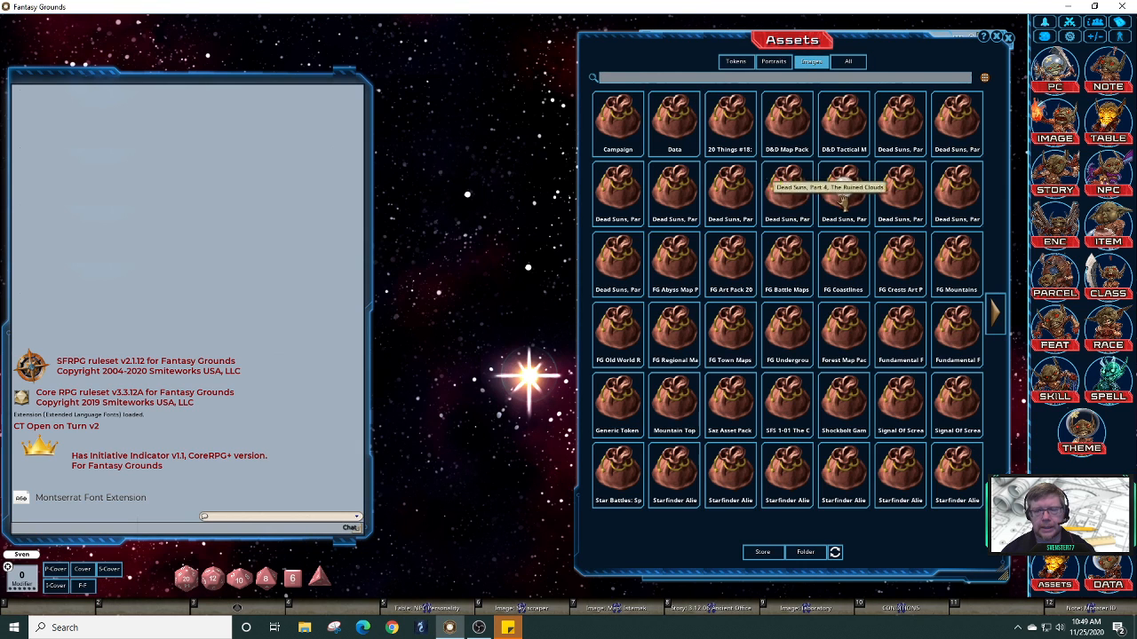
left_click(617, 122)
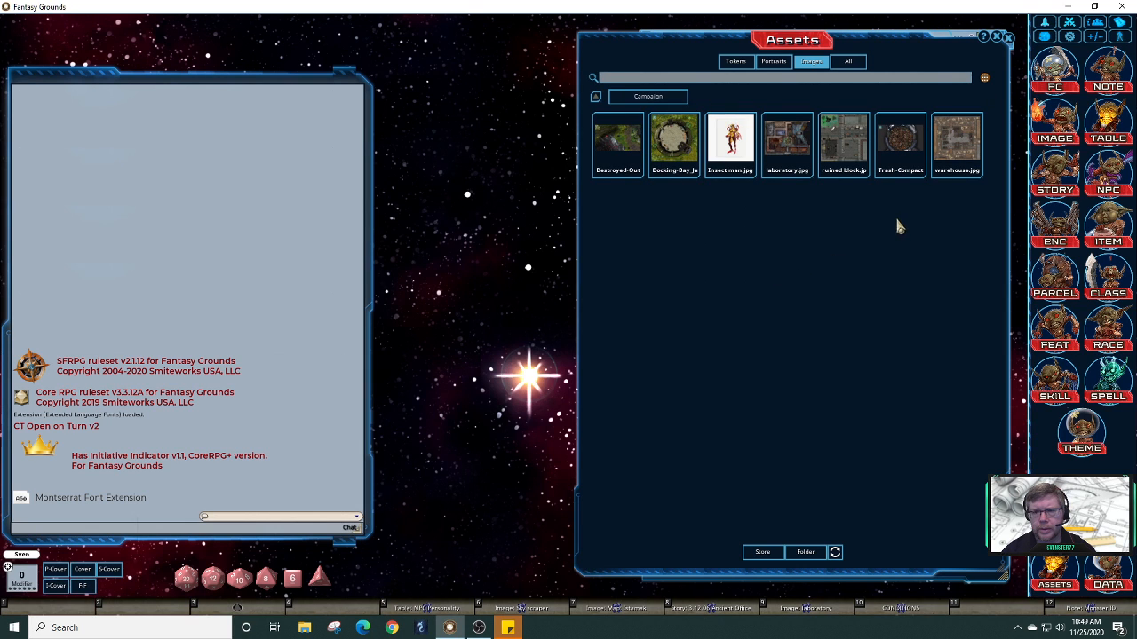
left_click(595, 97)
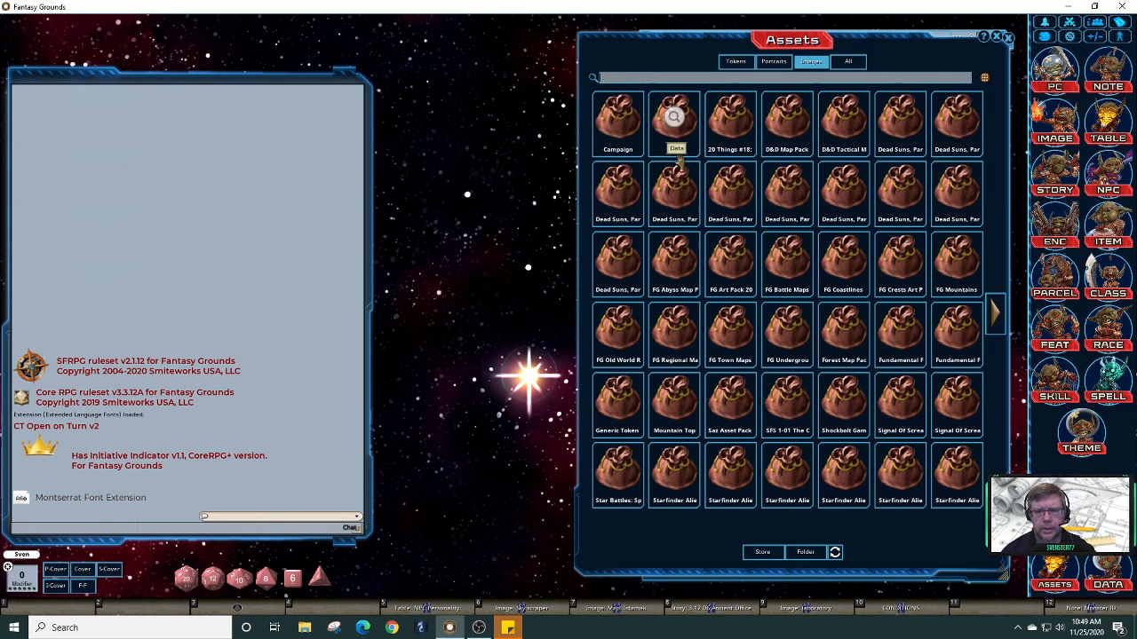
left_click(674, 141)
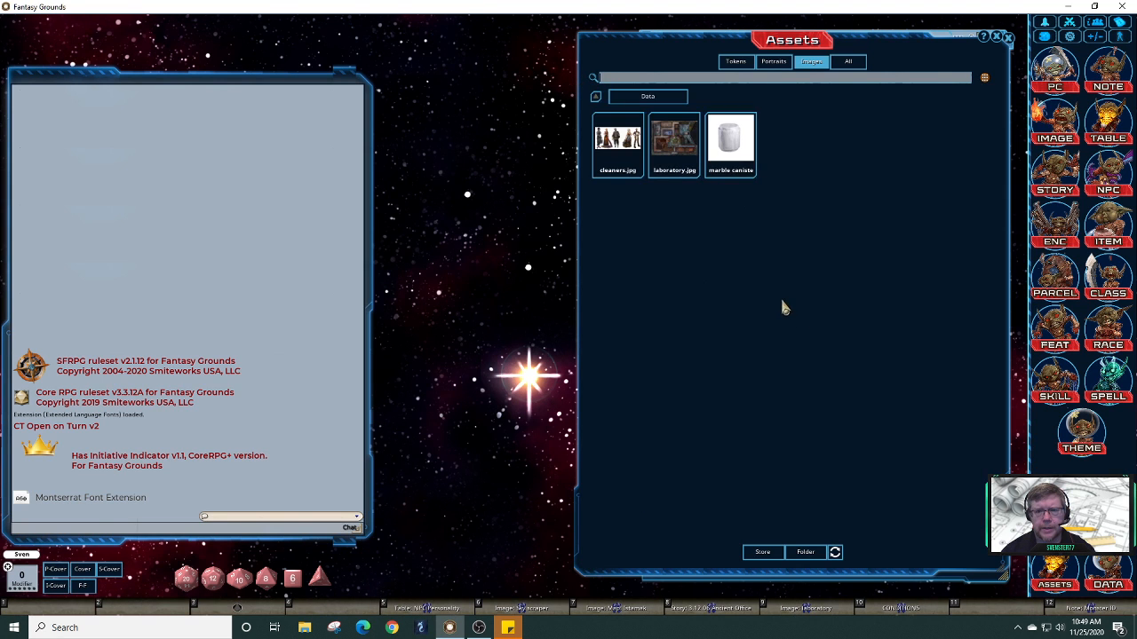
left_click(836, 553)
Step: Create an image record from the scifi floor plan asset and close the Assets window, keeping the new map open
left_click(787, 140)
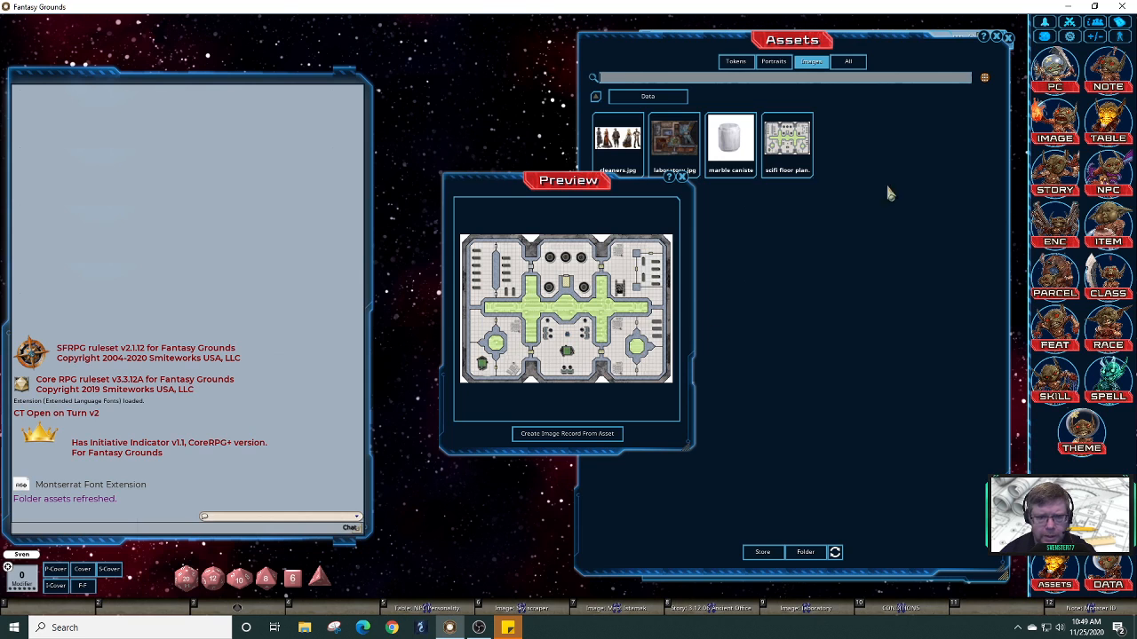
left_click(591, 435)
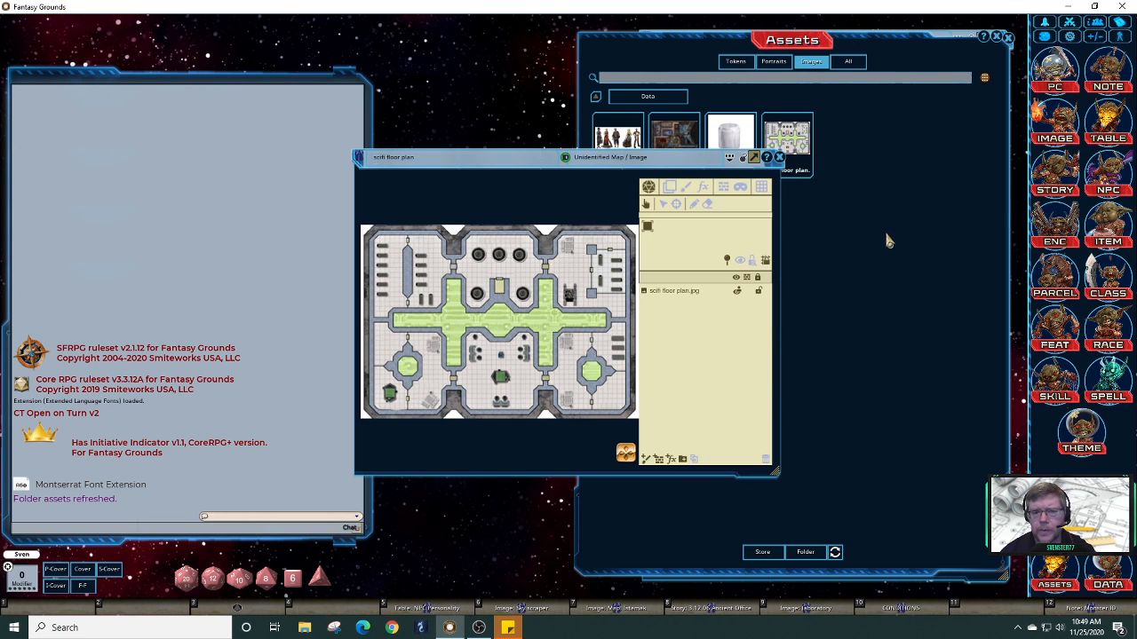
left_click(1008, 41)
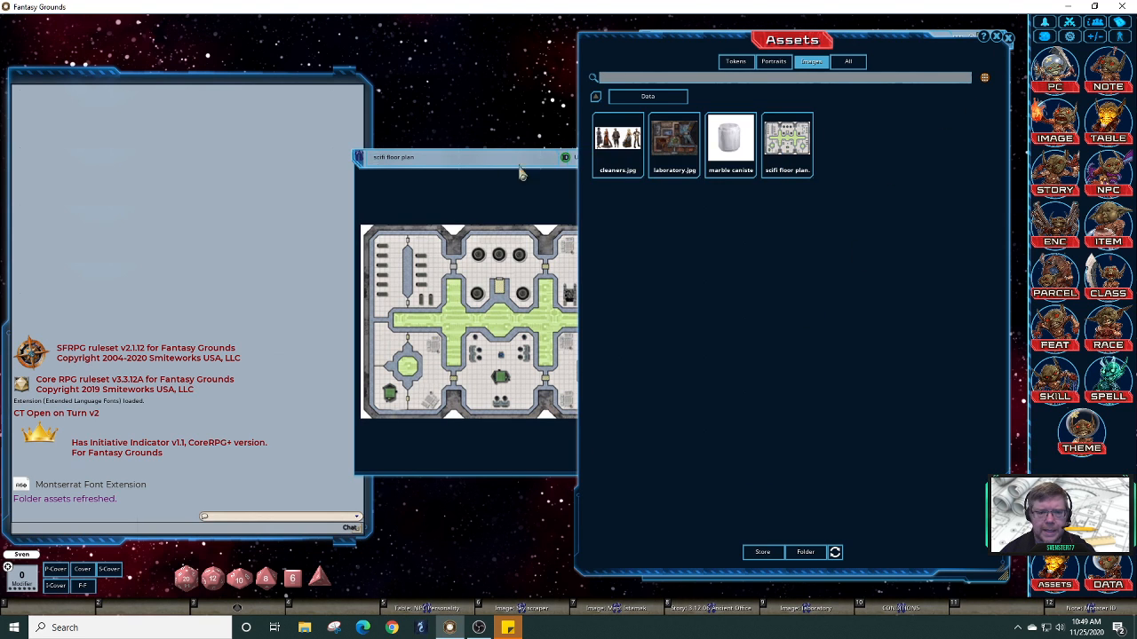
left_click(475, 182)
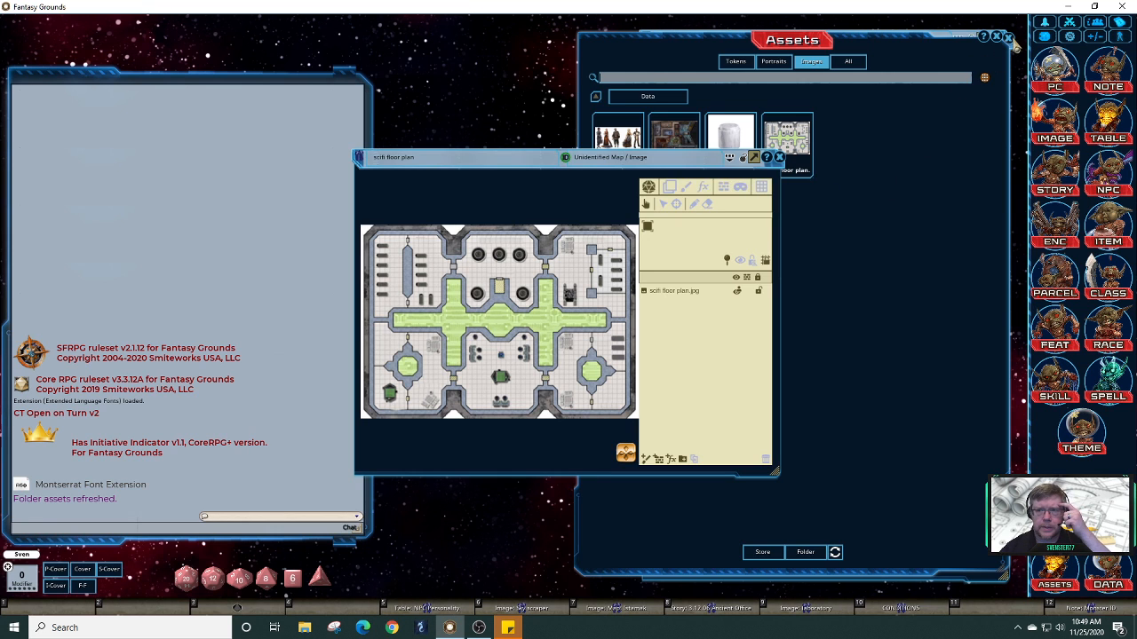
left_click(1002, 39)
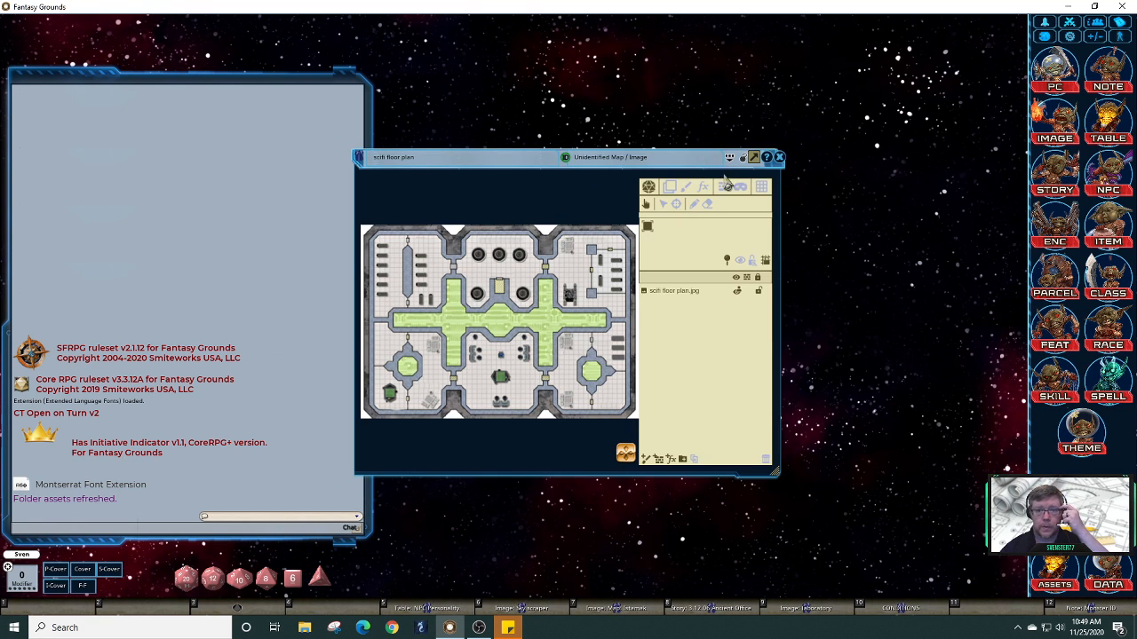
left_click(510, 161)
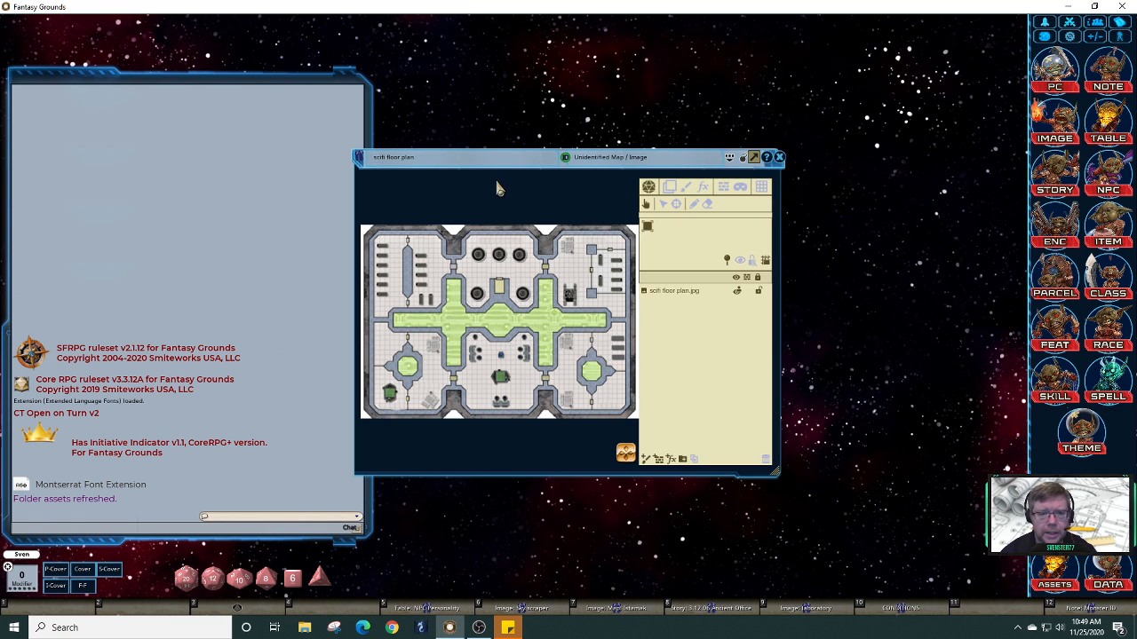
Step: Enlarge the scifi floor plan map window, fit the whole plan in view, and switch to the line-of-sight editing tools
left_click_drag(497, 185, 458, 72)
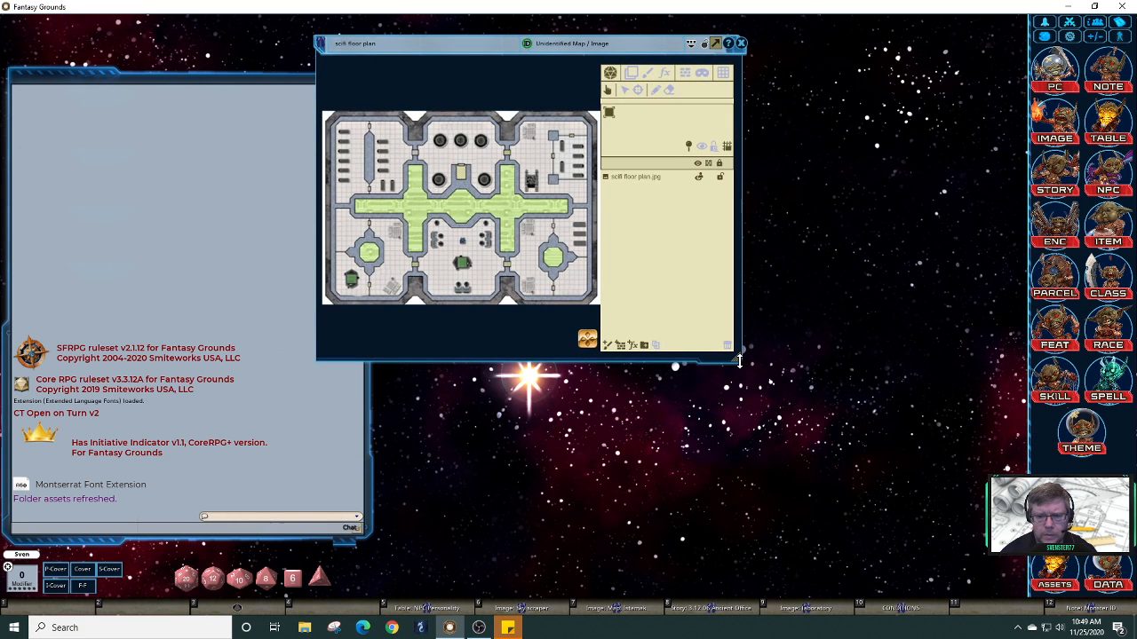
left_click_drag(739, 360, 924, 548)
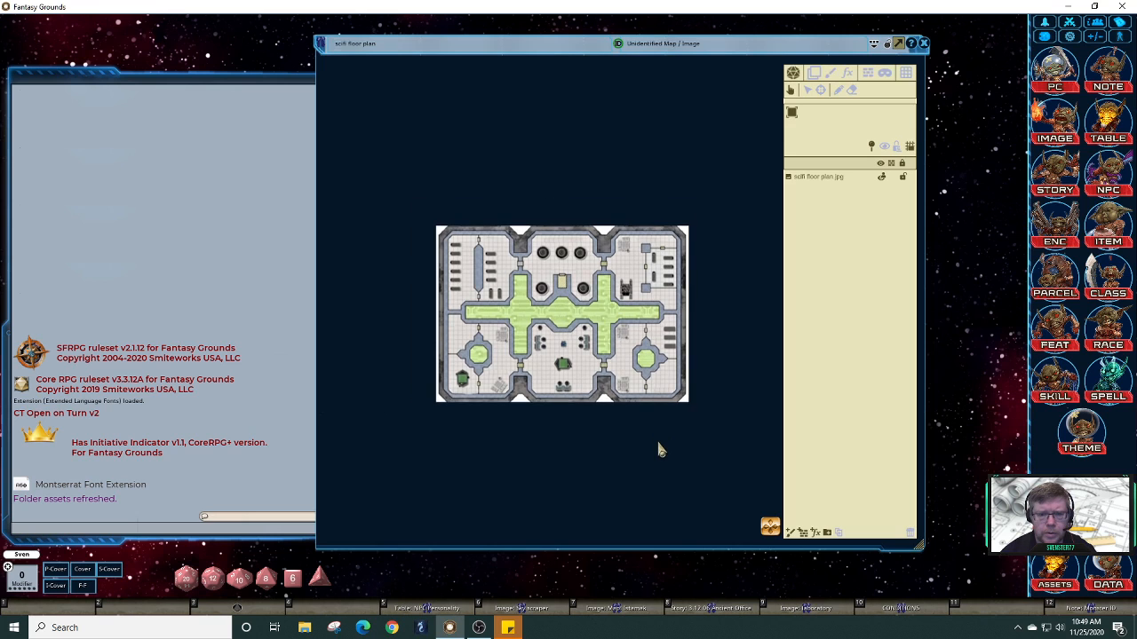
scroll(656, 438, "up", 2)
scroll(660, 452, "down", 2)
scroll(675, 449, "up", 2)
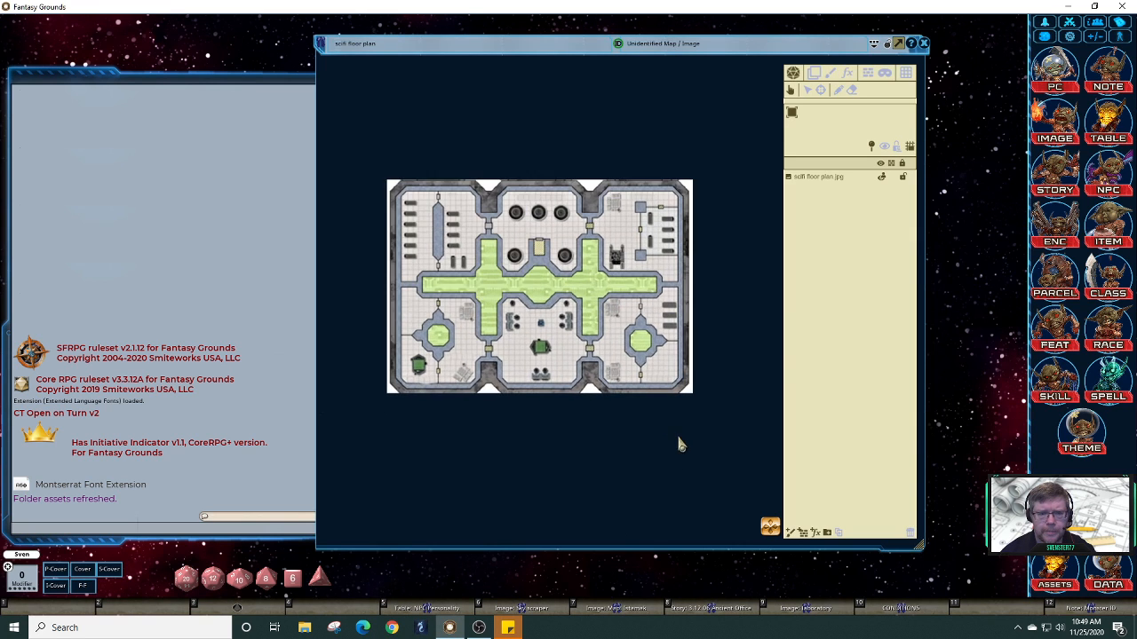
scroll(681, 447, "down", 1)
scroll(720, 415, "down", 1)
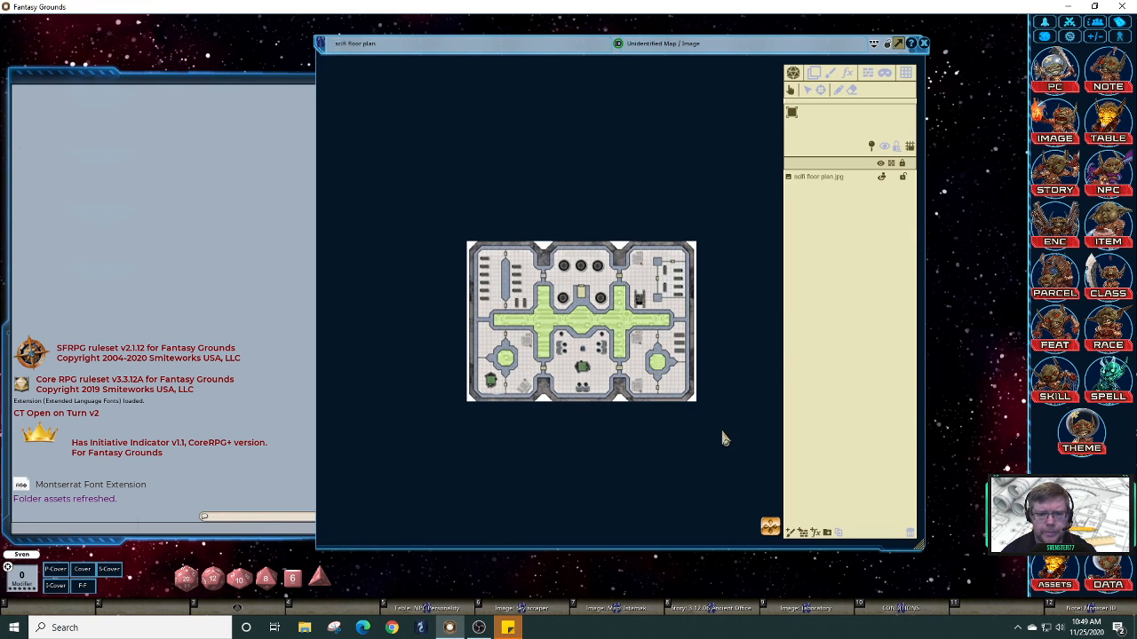
scroll(691, 482, "up", 1)
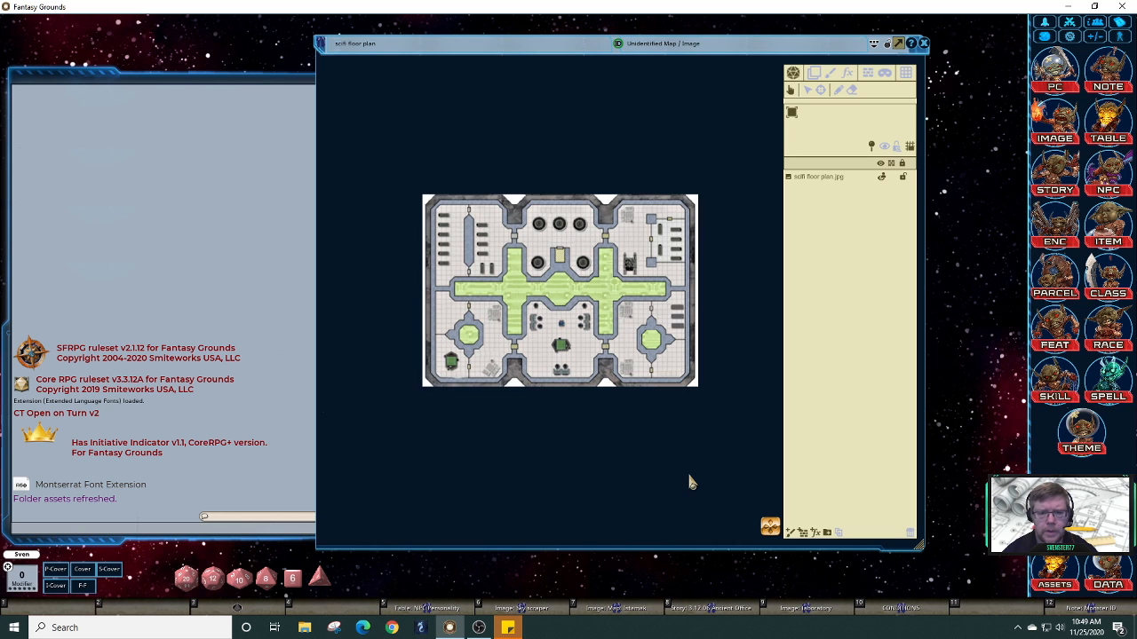
scroll(691, 482, "down", 1)
scroll(691, 483, "up", 2)
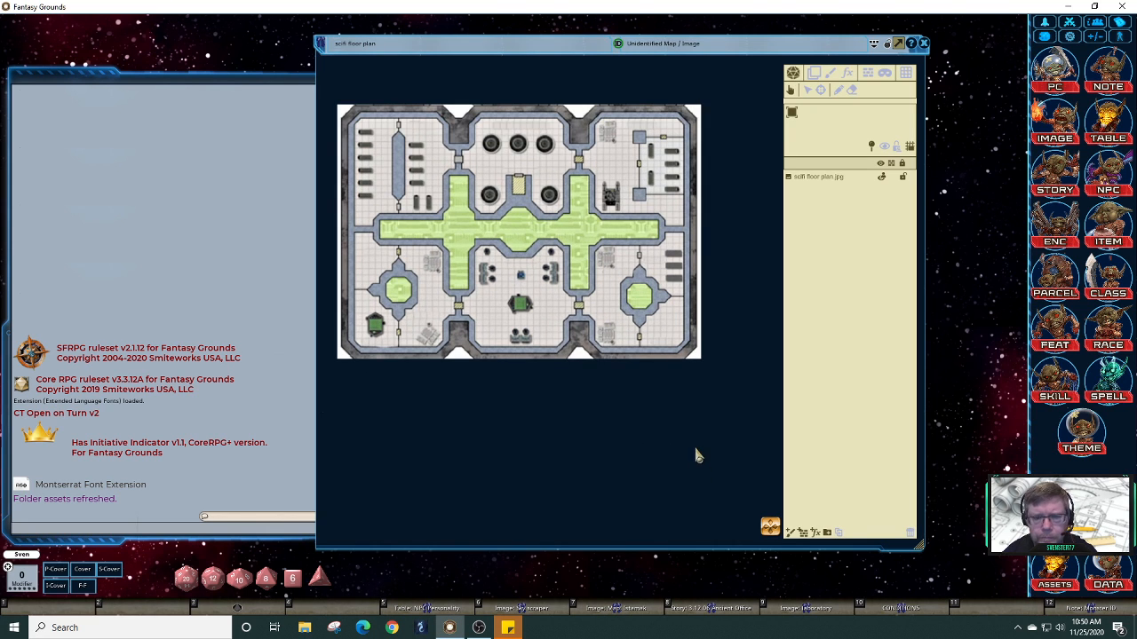
scroll(641, 357, "up", 2)
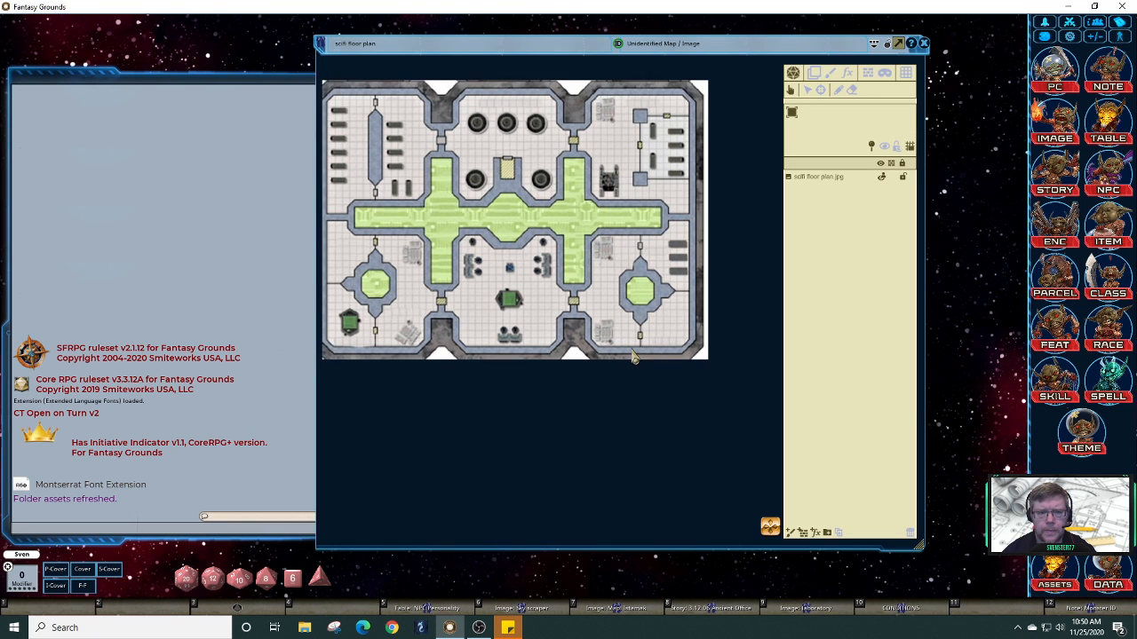
left_click_drag(644, 358, 687, 391)
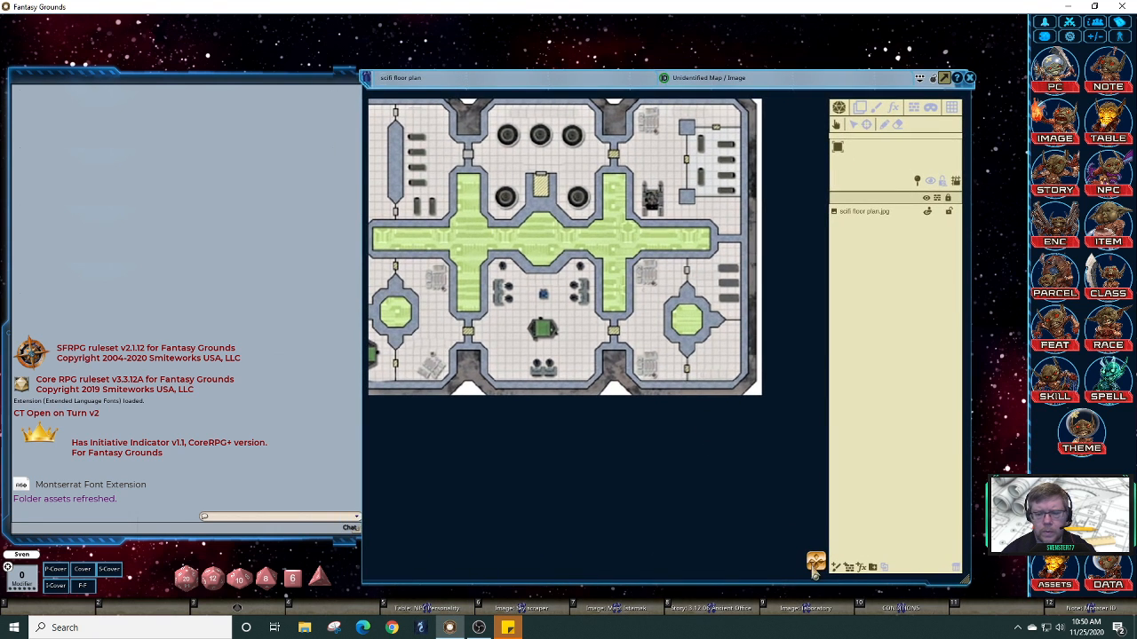
scroll(814, 569, "up", 2)
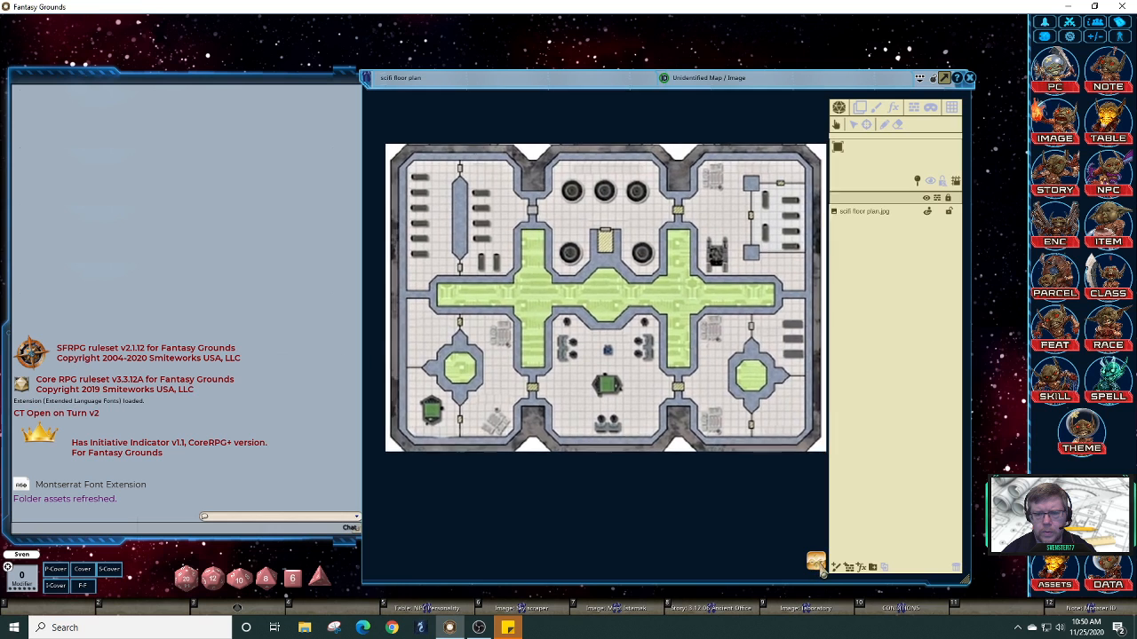
left_click_drag(680, 139, 646, 106)
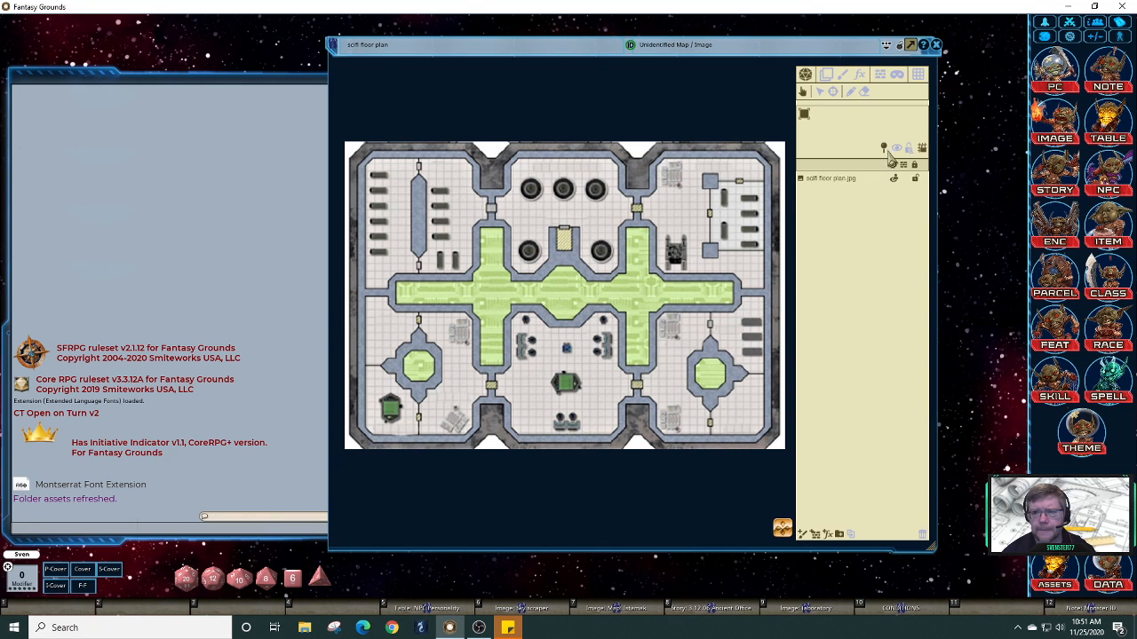
left_click(879, 76)
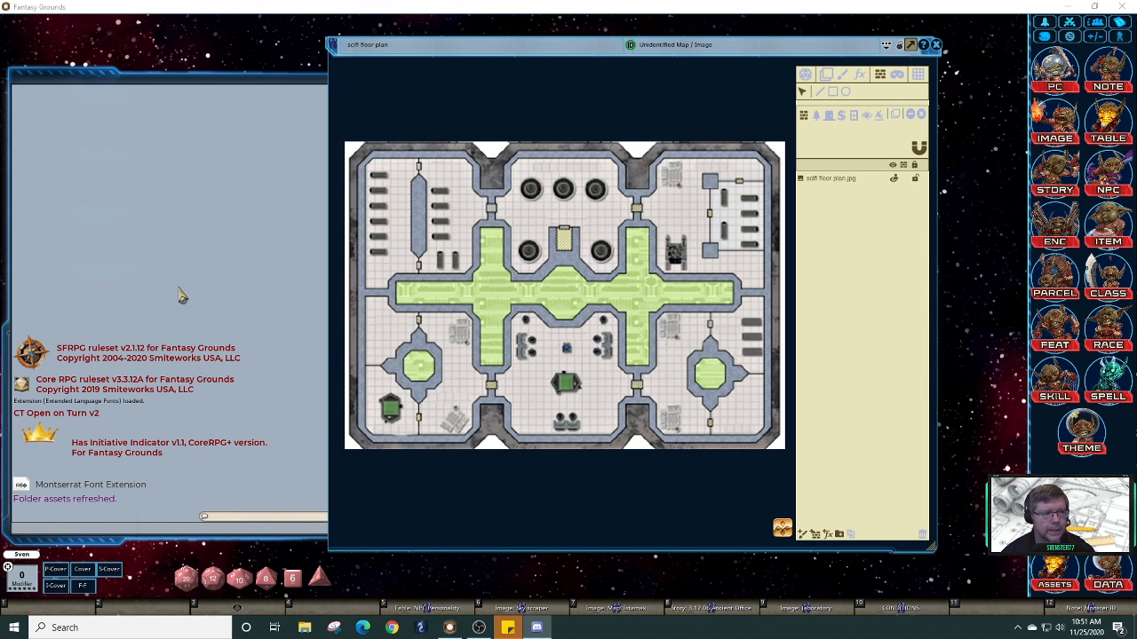
Step: Switch to Discord, look through its Voice & Video settings down to the voice diagnostics and debugging options, and close Discord
key("alt+Tab")
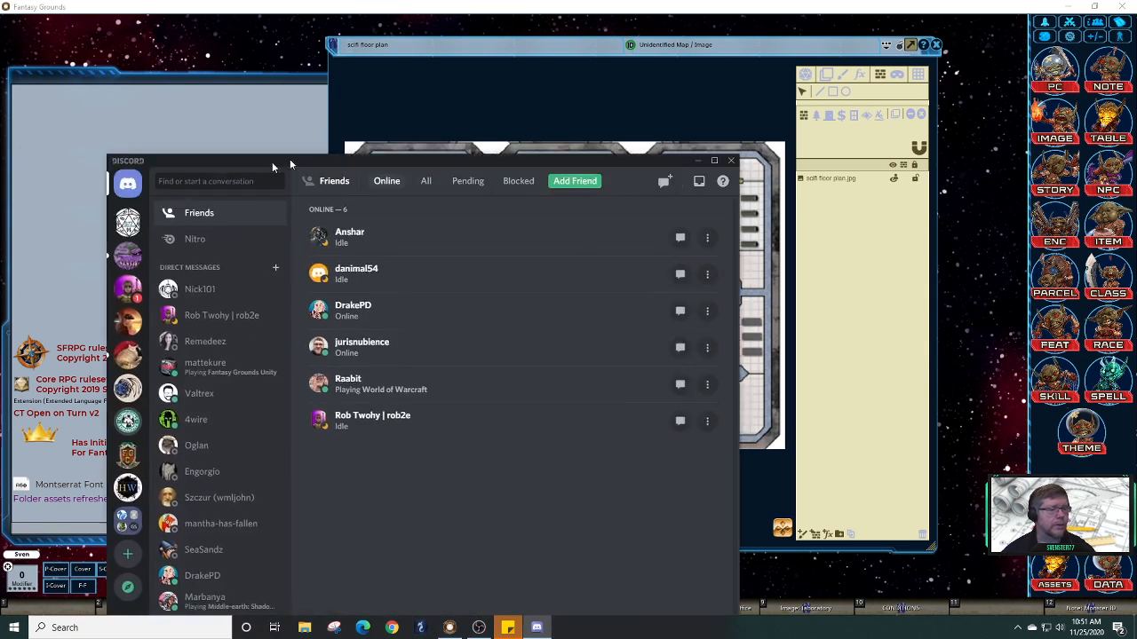
left_click_drag(272, 162, 401, 47)
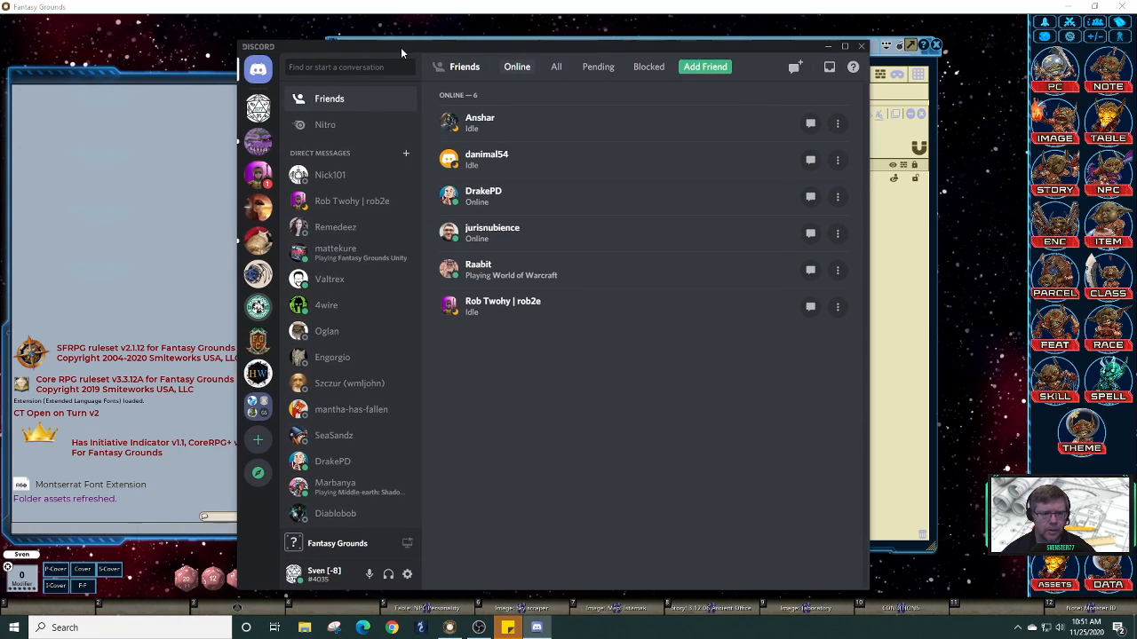
left_click(406, 573)
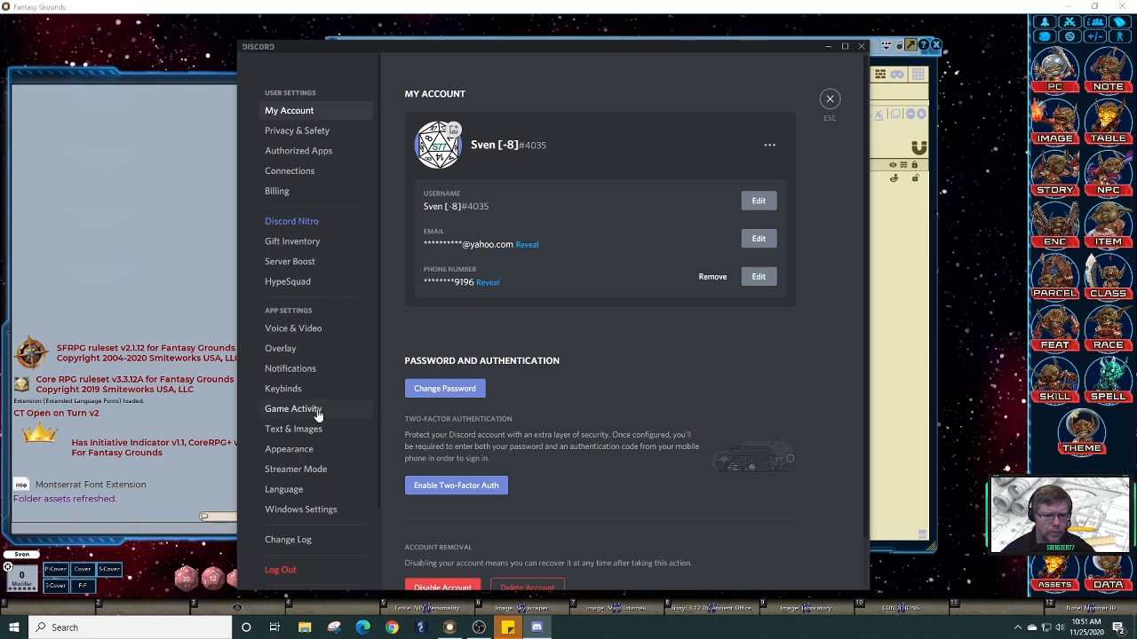
left_click(317, 331)
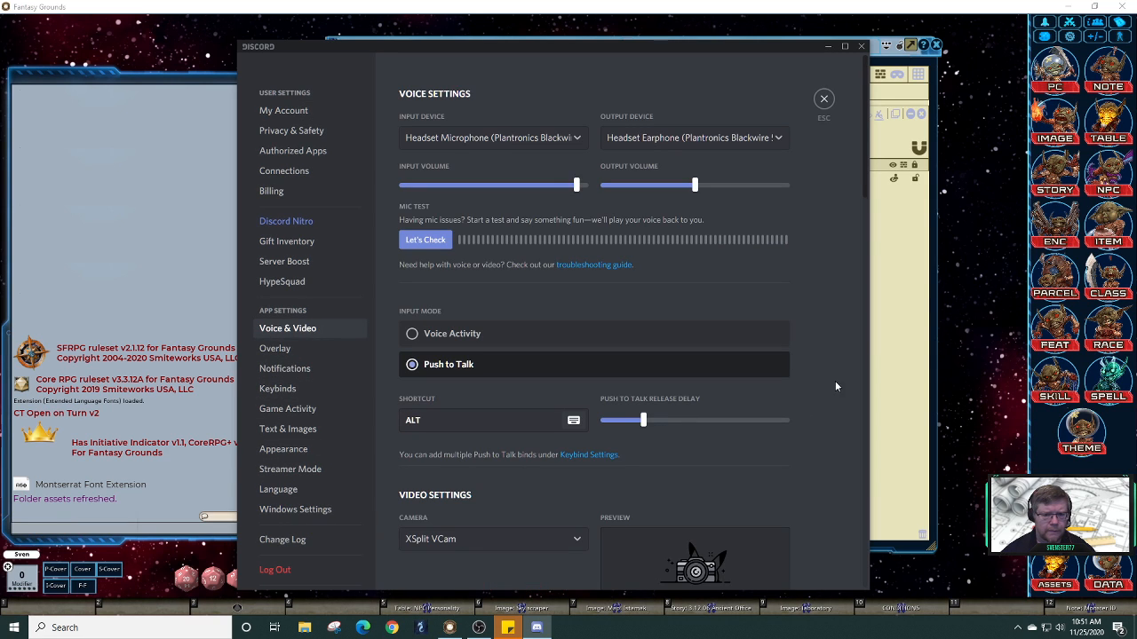
left_click_drag(861, 177, 868, 563)
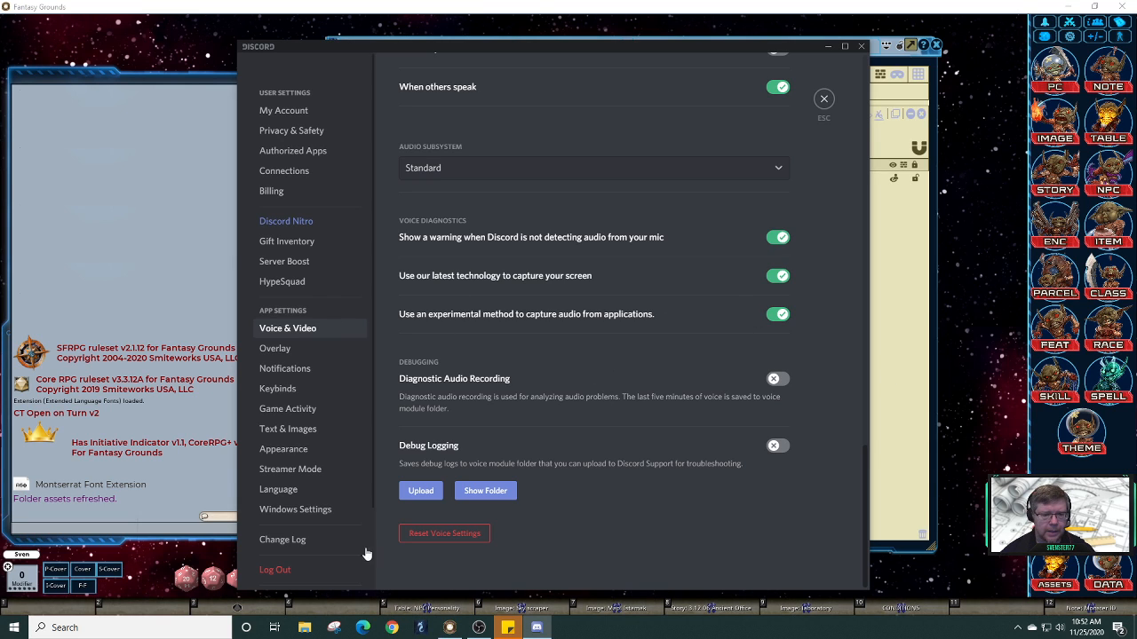
left_click(861, 46)
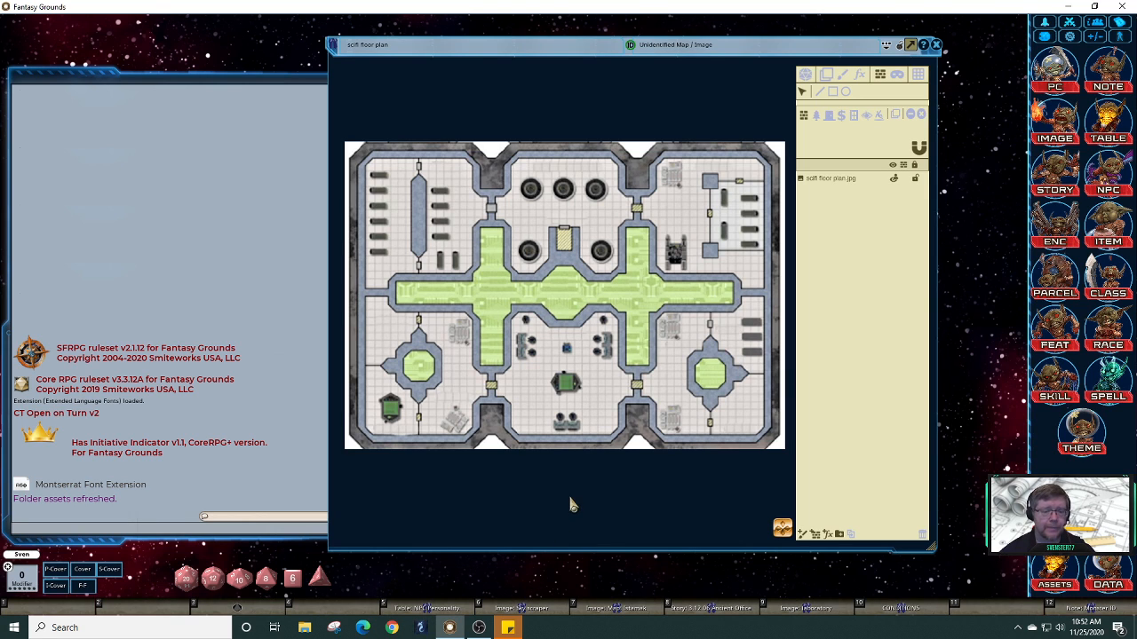
Step: Draw a rectangular line-of-sight wall around the entire interior of the floor plan, along its outer walls
left_click(569, 44)
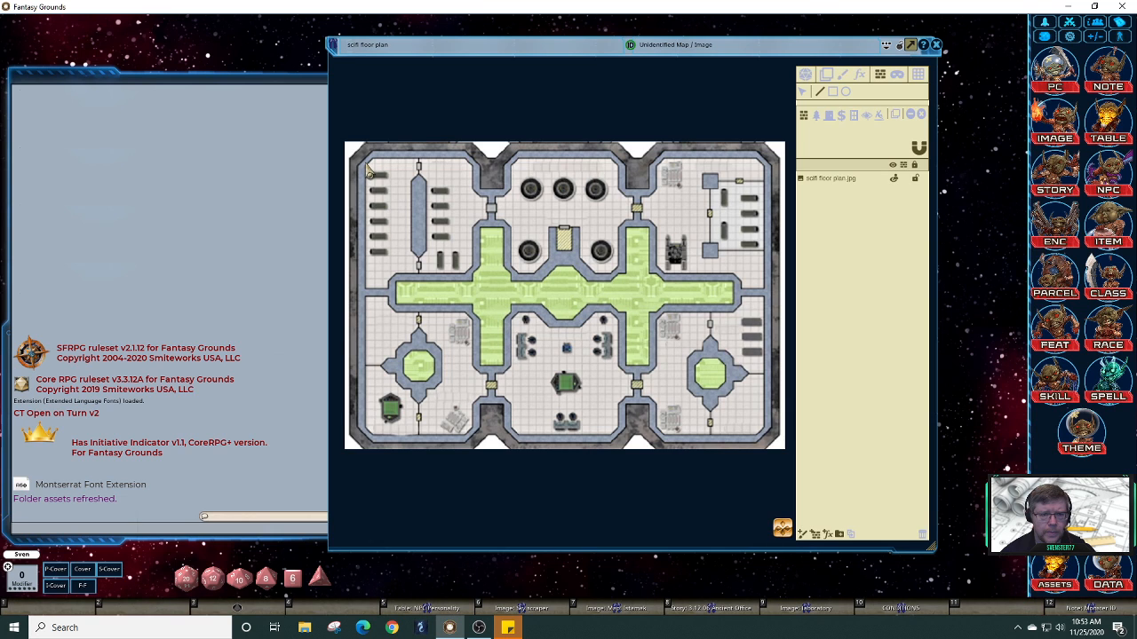
left_click(833, 93)
left_click_drag(362, 157, 772, 448)
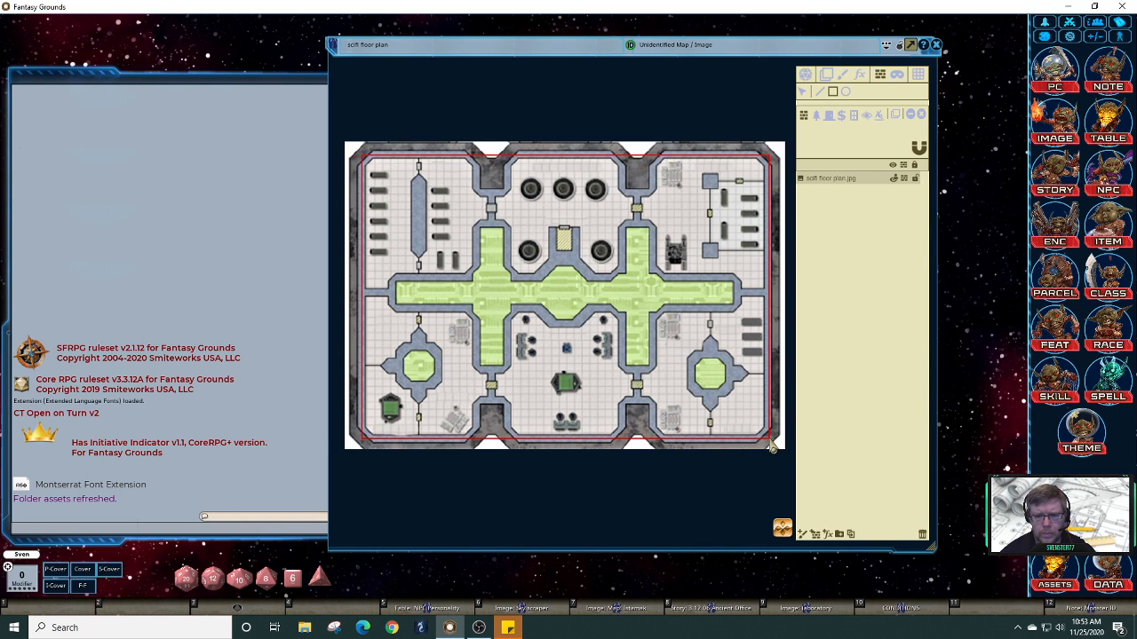
left_click_drag(771, 447, 771, 448)
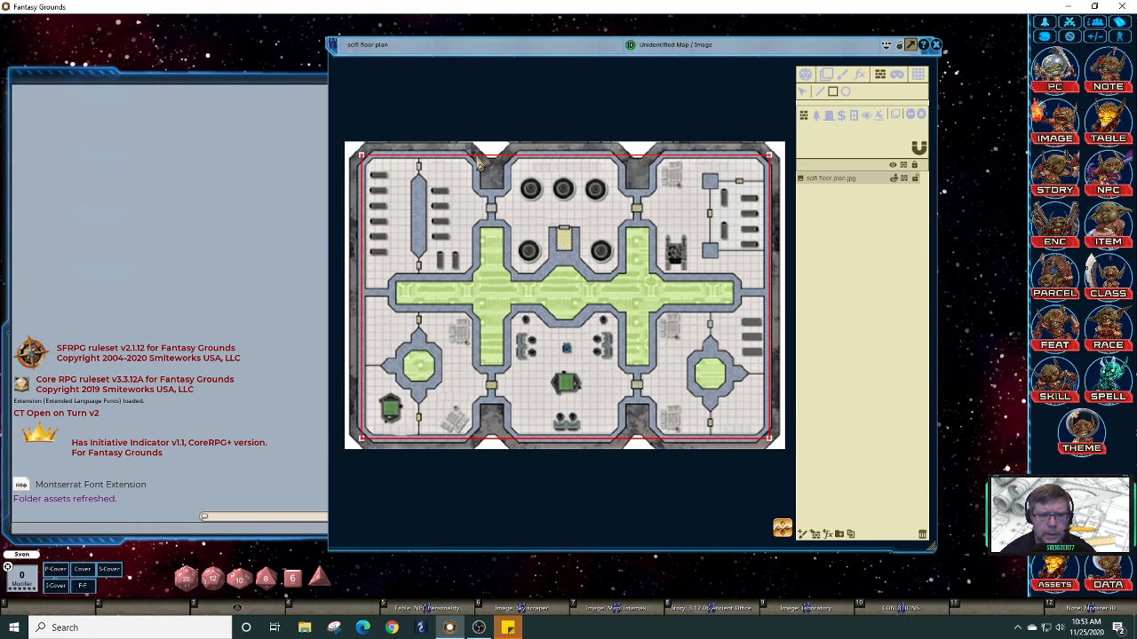
Step: Add rectangular walls around the four dark rock recesses, two along the plan's upper edge and two along its lower edge
left_click_drag(479, 165, 508, 193)
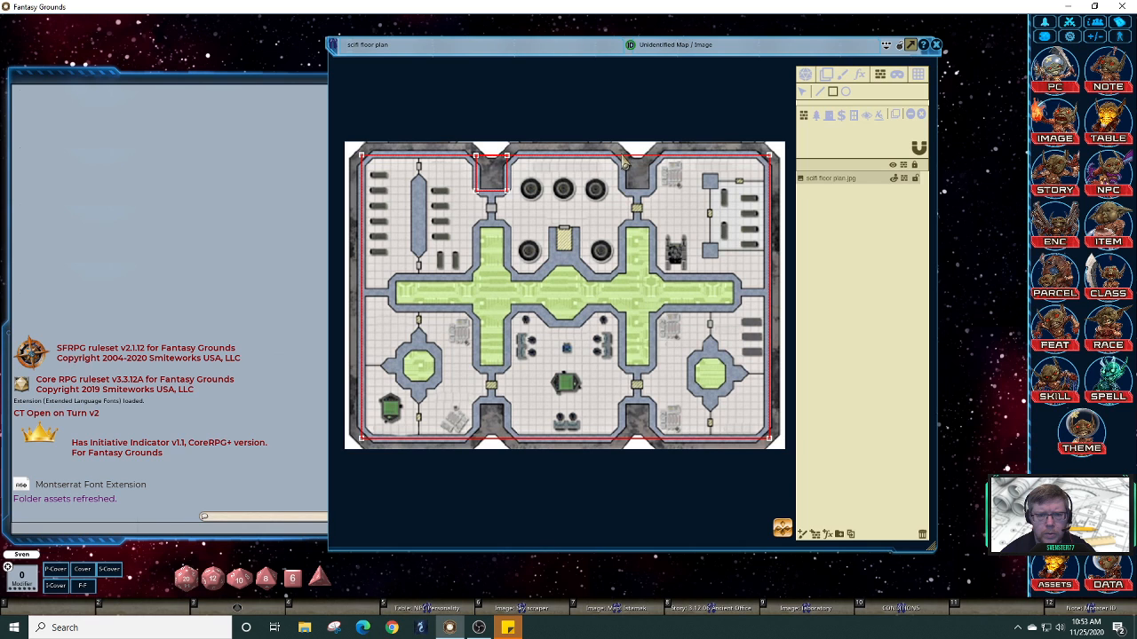
left_click_drag(625, 162, 654, 199)
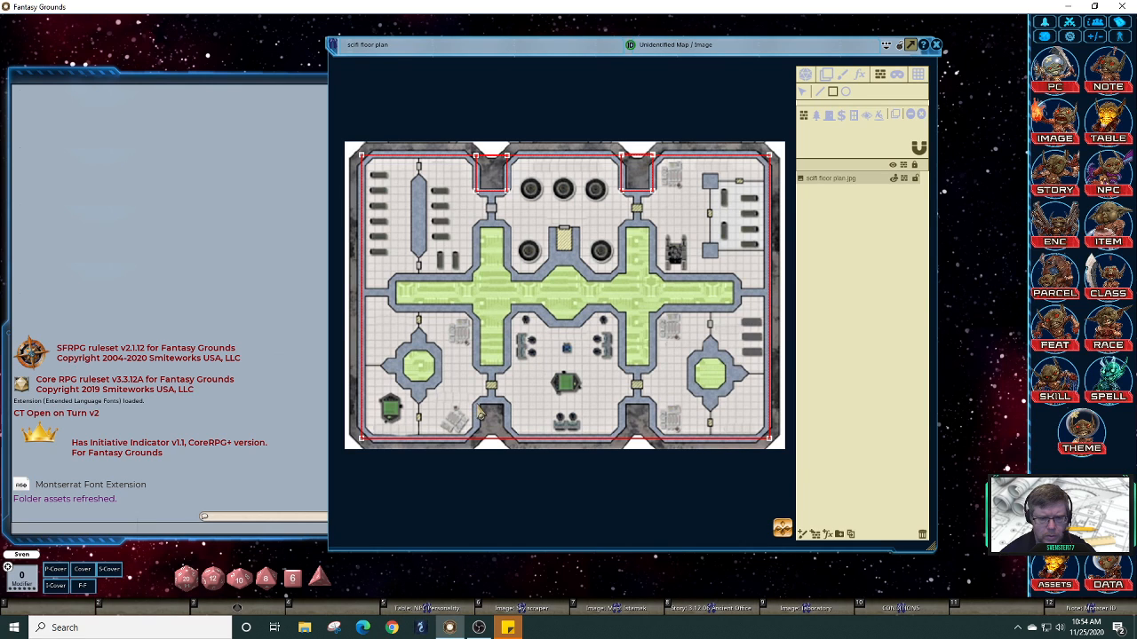
left_click_drag(479, 406, 508, 450)
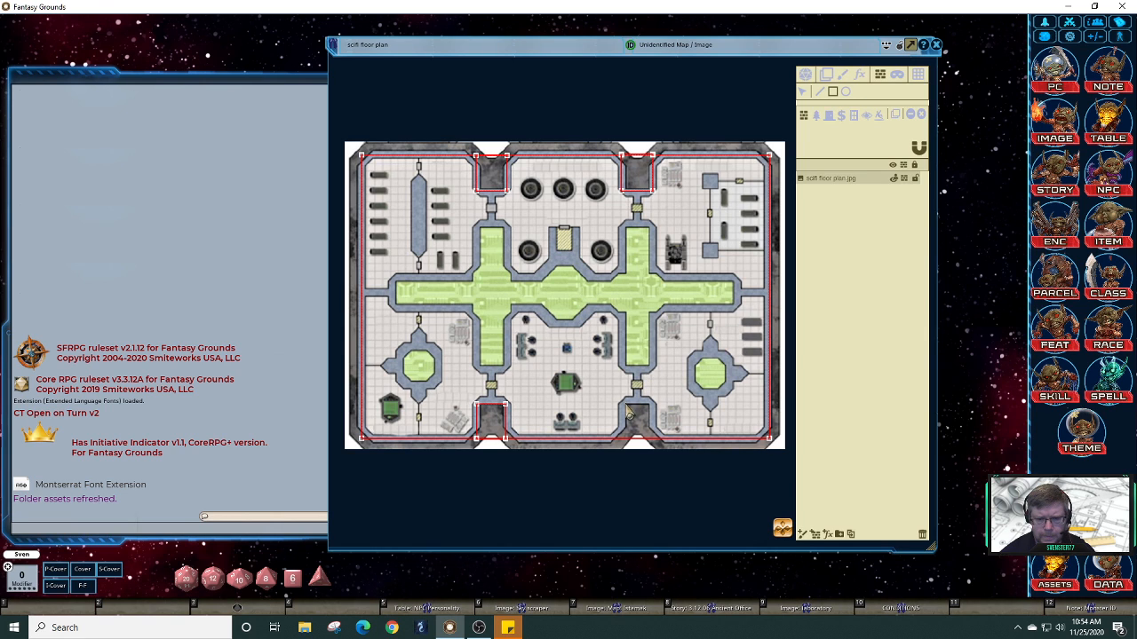
left_click_drag(622, 403, 652, 441)
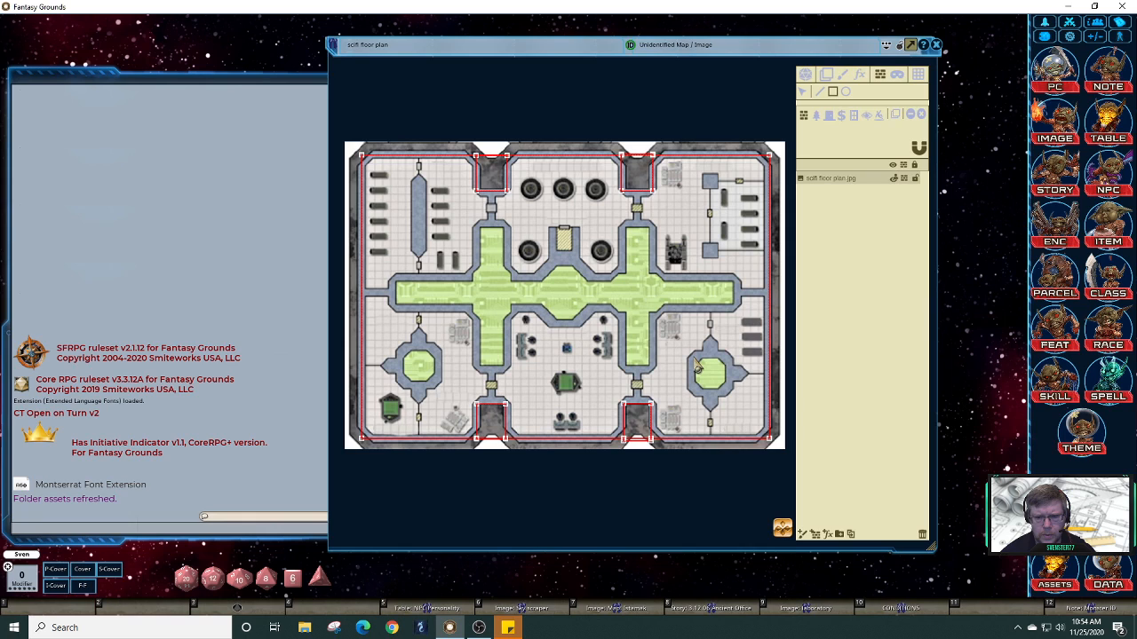
Step: Draw rectangular walls around the green octagonal chamber in the lower-right room and the two small square pillars in the upper-right room
left_click_drag(696, 362, 729, 394)
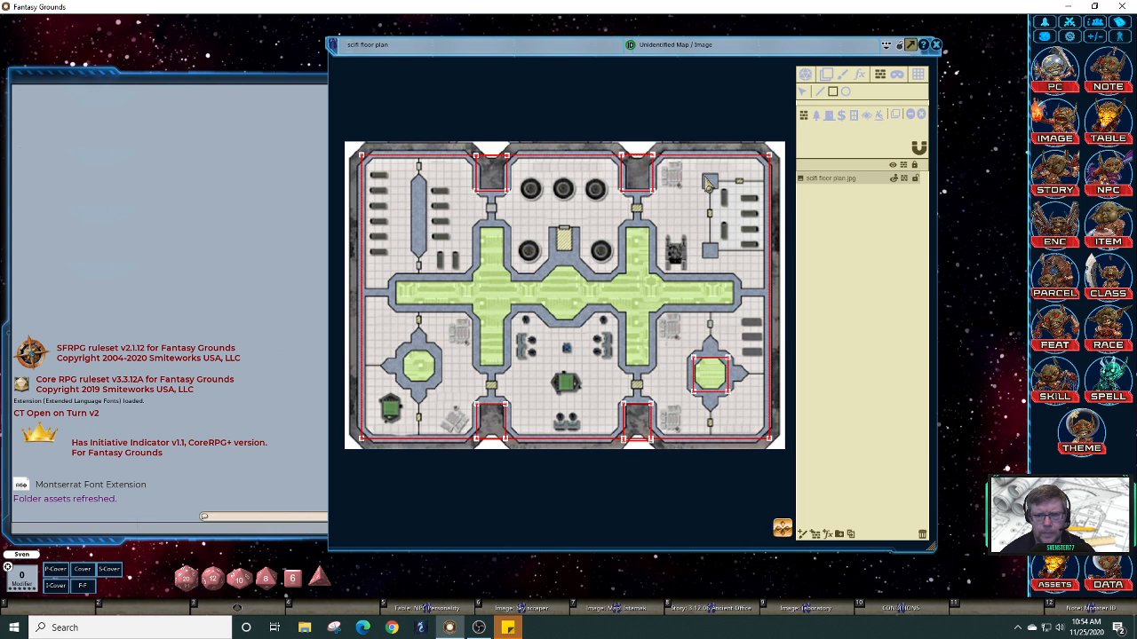
left_click_drag(703, 175, 721, 195)
left_click_drag(701, 245, 720, 263)
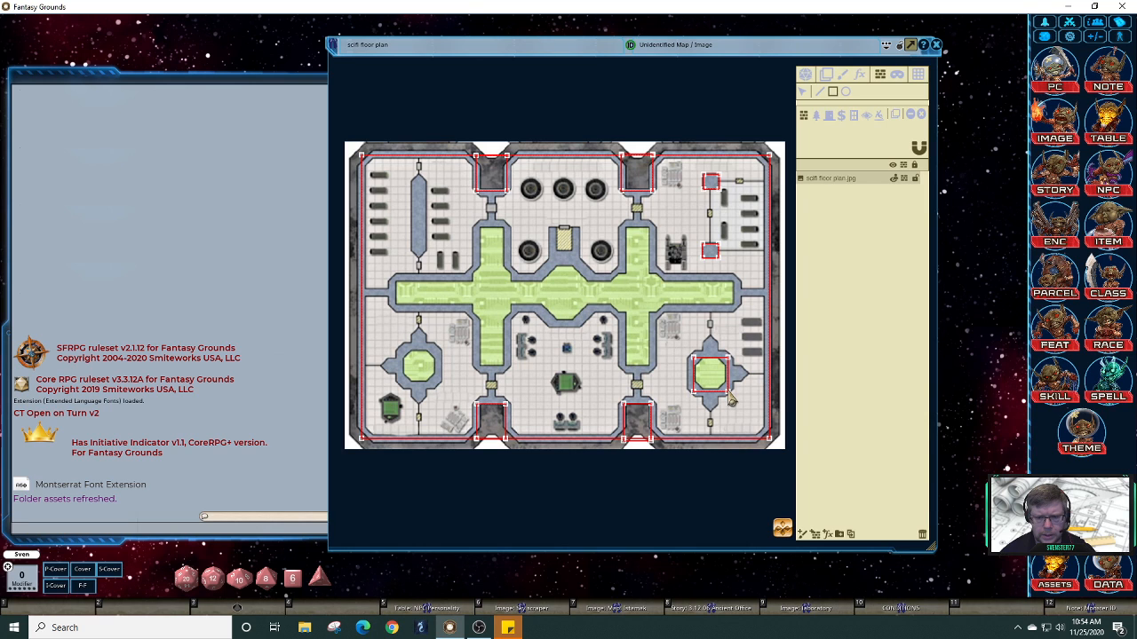
Step: Delete all the segments of the rectangular wall around the green octagonal chamber in the lower-right room
left_click(803, 92)
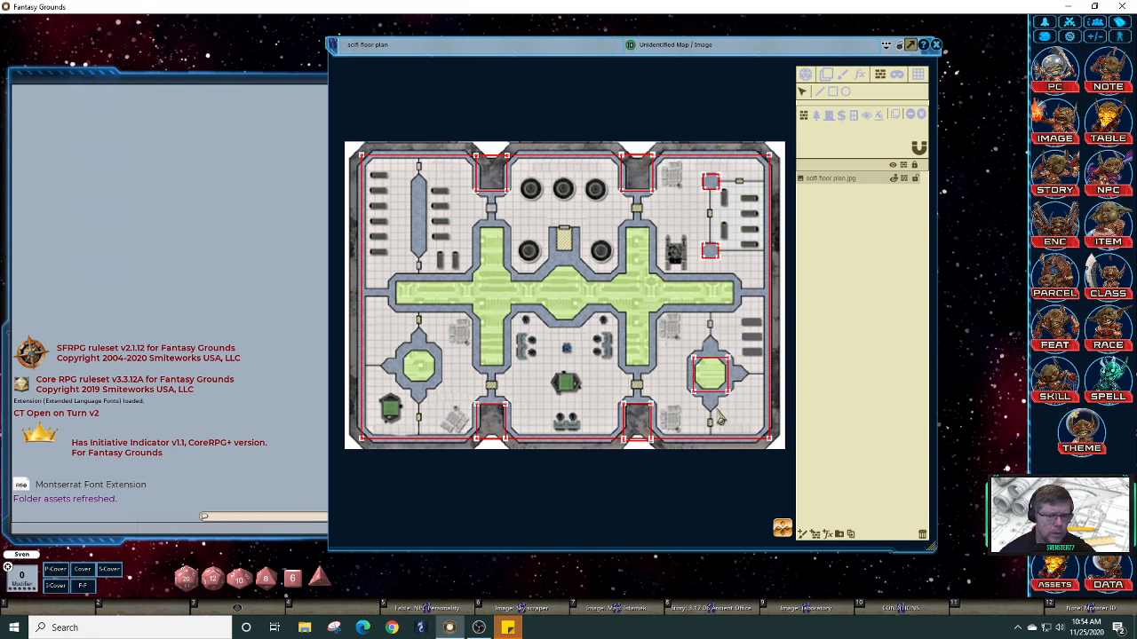
left_click(733, 368)
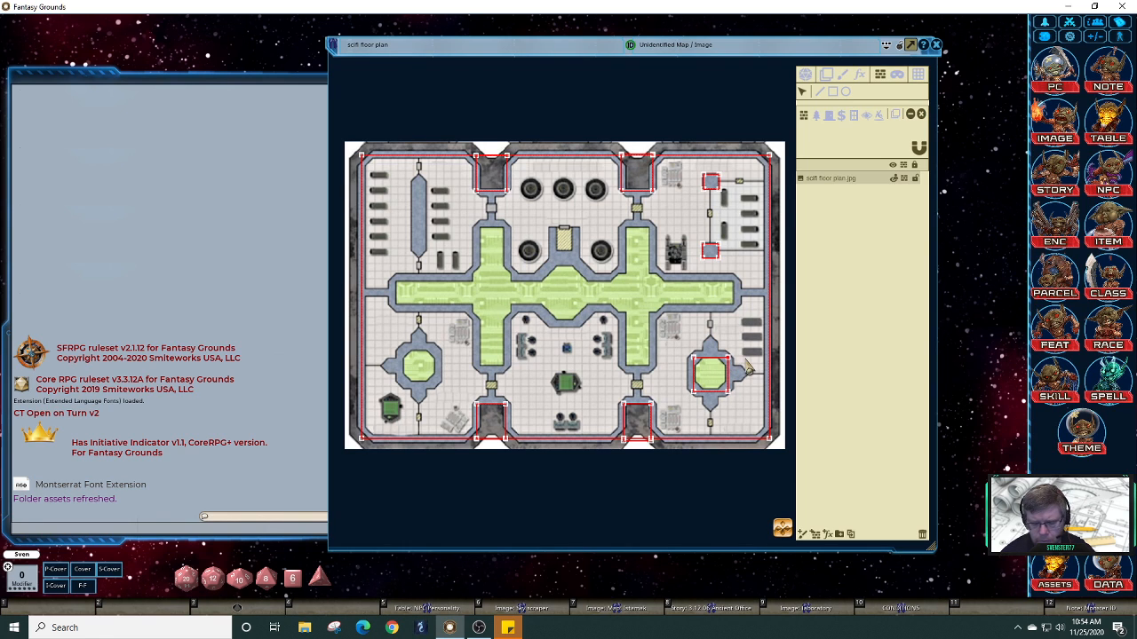
left_click(747, 367)
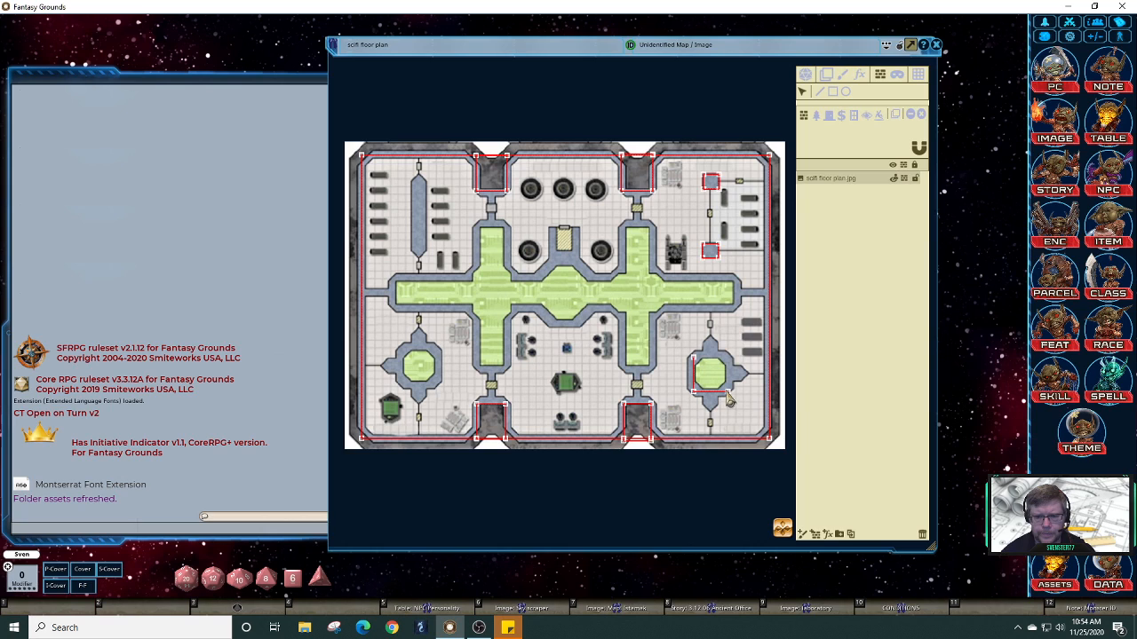
left_click(727, 392)
key("Delete")
left_click(694, 394)
key("Delete")
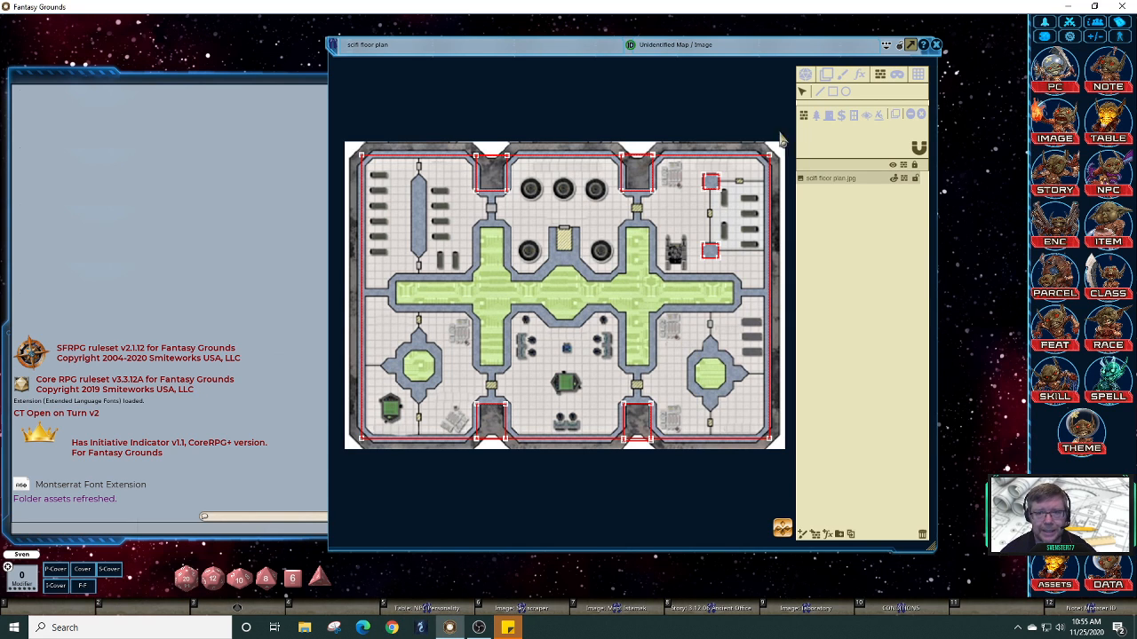
Step: Draw circular line-of-sight walls around the three round pillars in the upper row of the upper-middle room
left_click(848, 94)
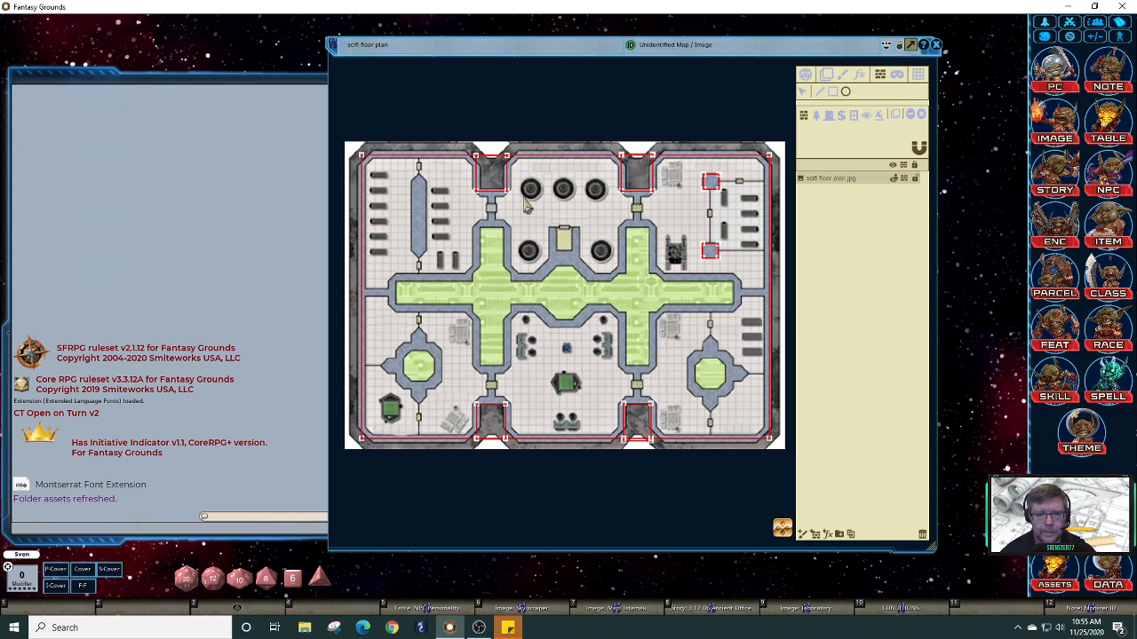
left_click_drag(523, 198, 540, 181)
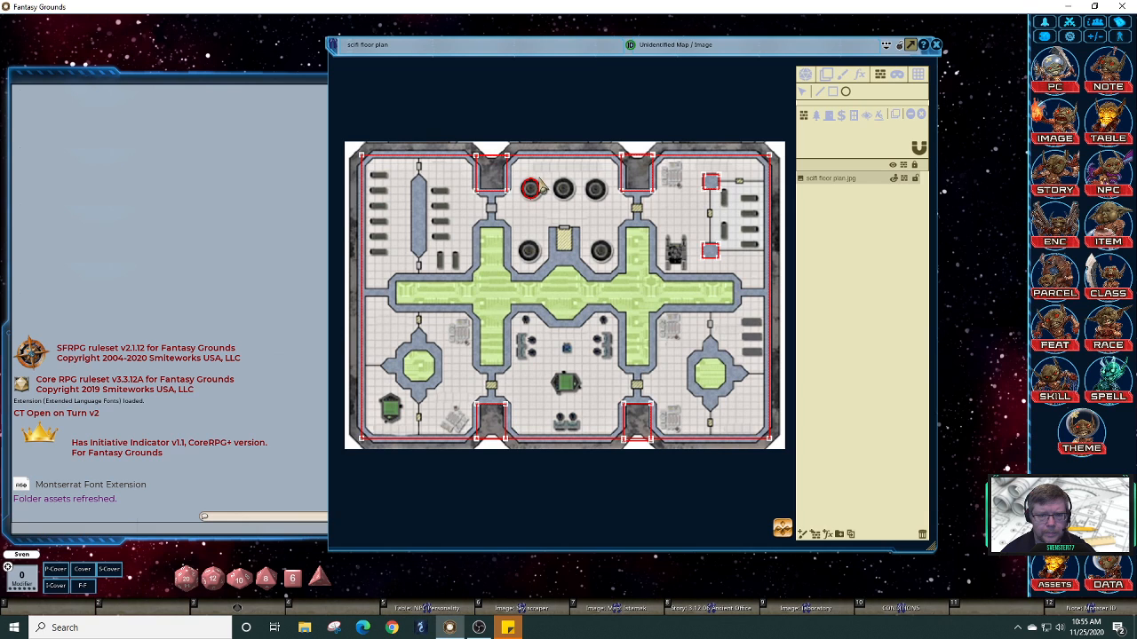
left_click_drag(542, 182, 575, 188)
scroll(581, 227, "up", 3)
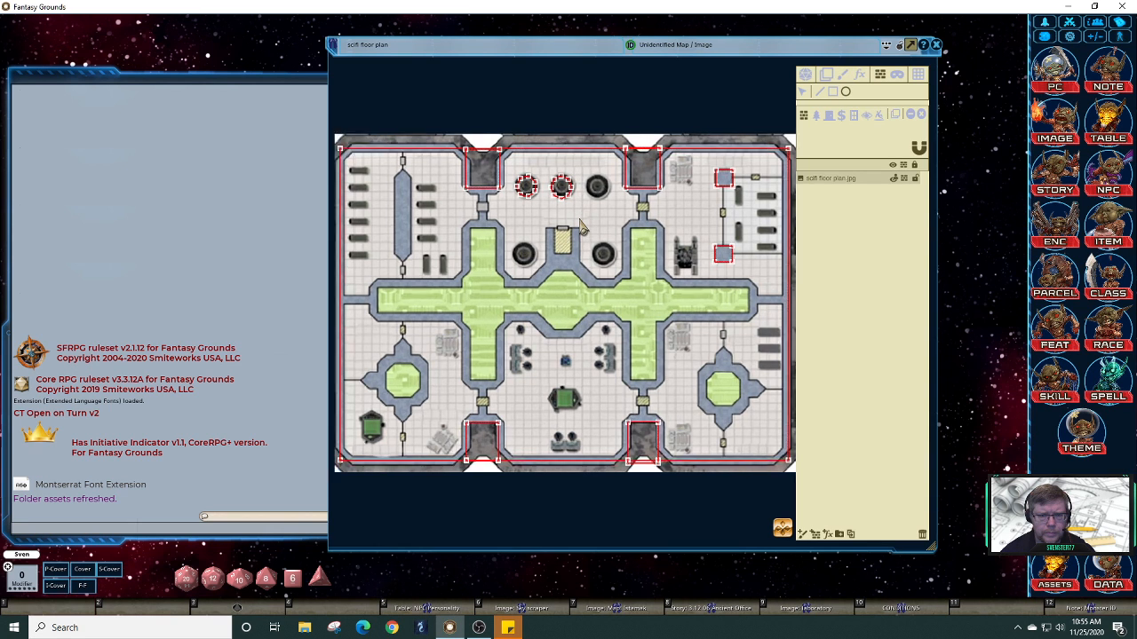
scroll(581, 228, "up", 2)
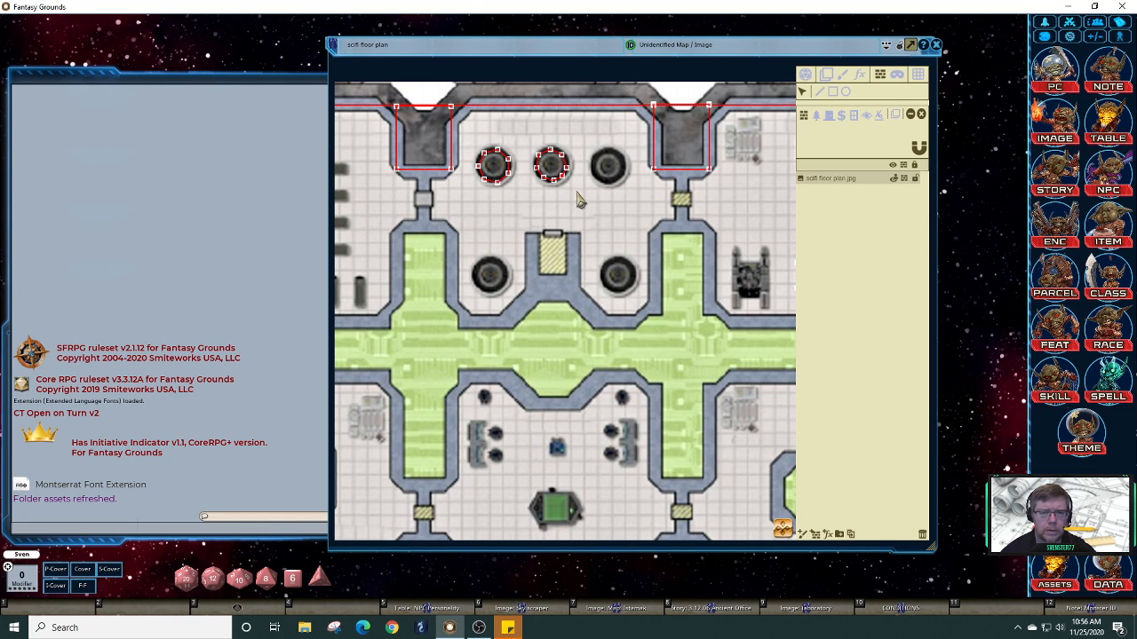
left_click(846, 91)
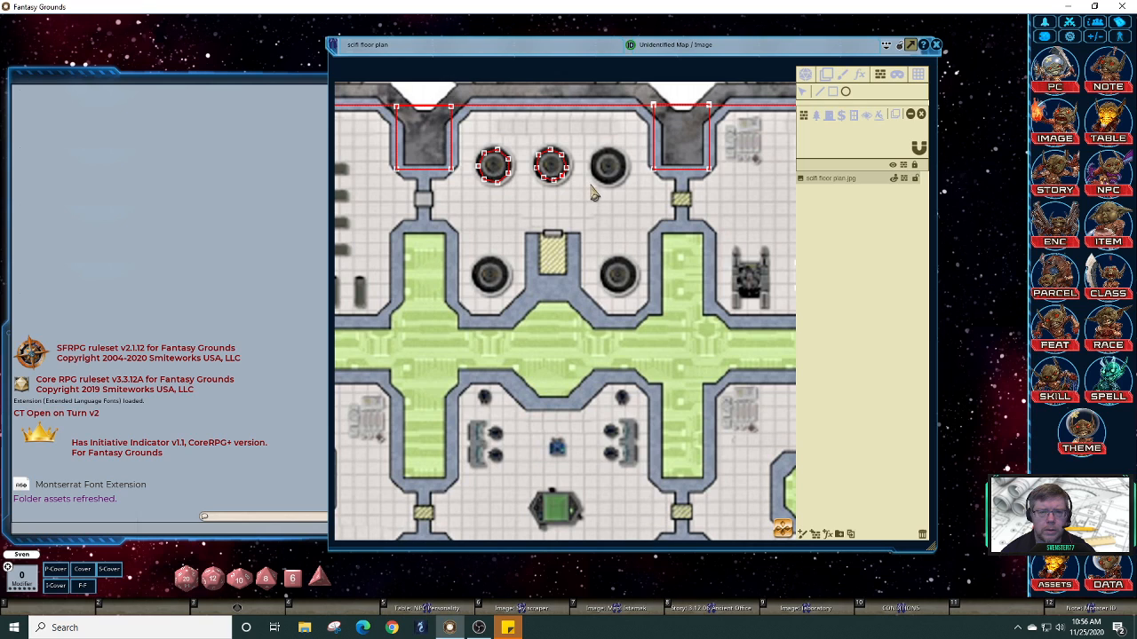
left_click_drag(608, 169, 628, 157)
left_click_drag(628, 156, 628, 156)
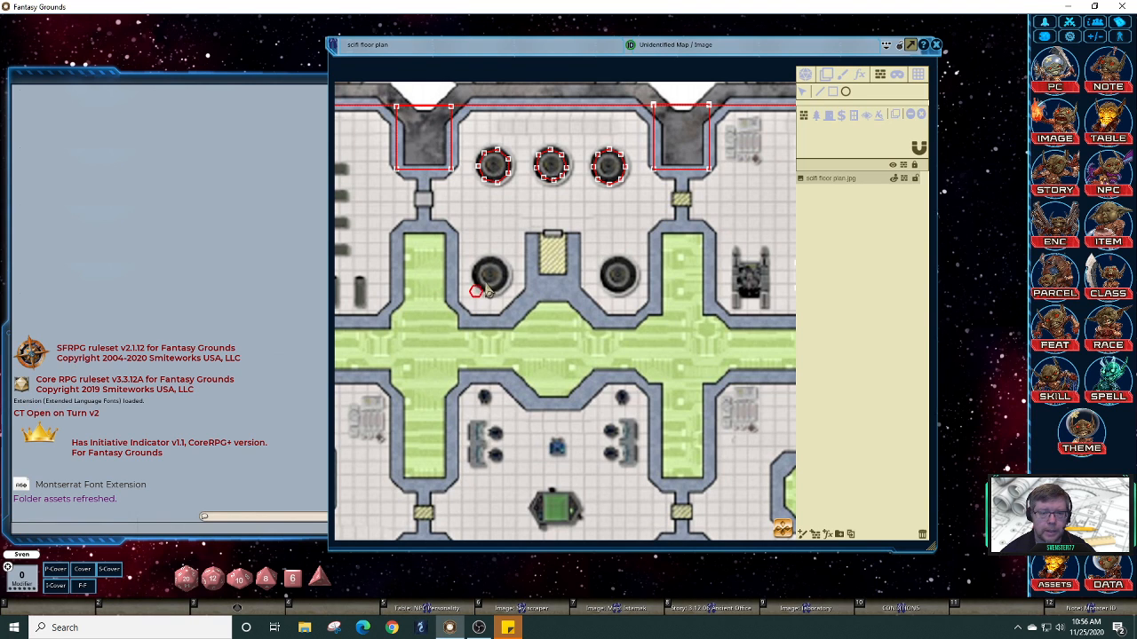
Step: Add circular walls around the two lower round pillars flanking the hatched alcove in the upper-middle room
left_click_drag(488, 278, 469, 297)
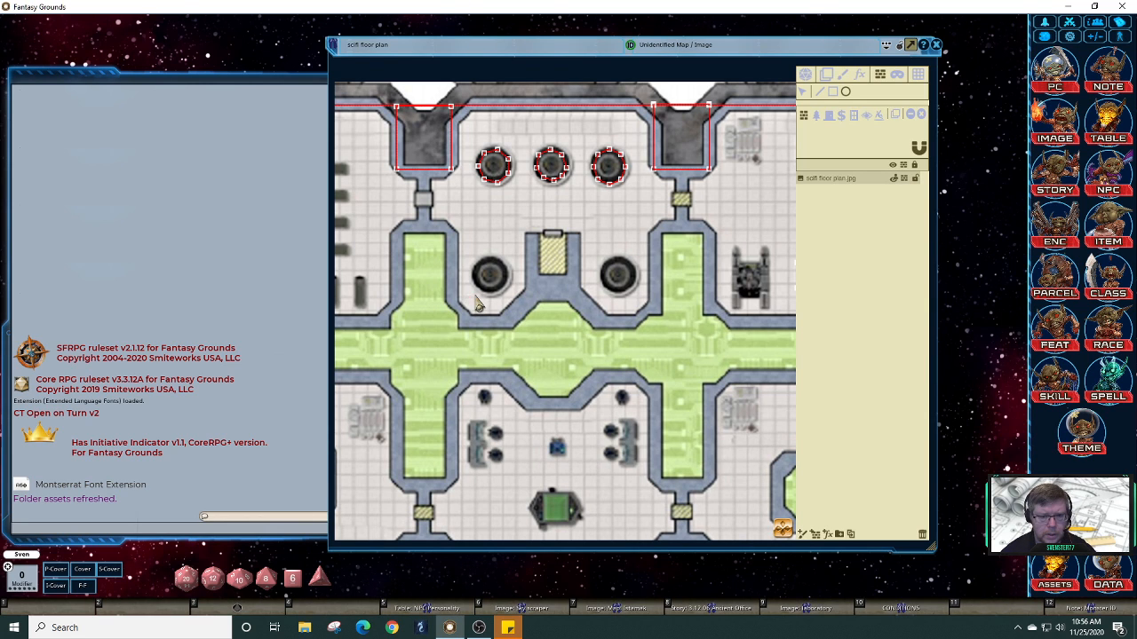
left_click_drag(477, 293, 512, 268)
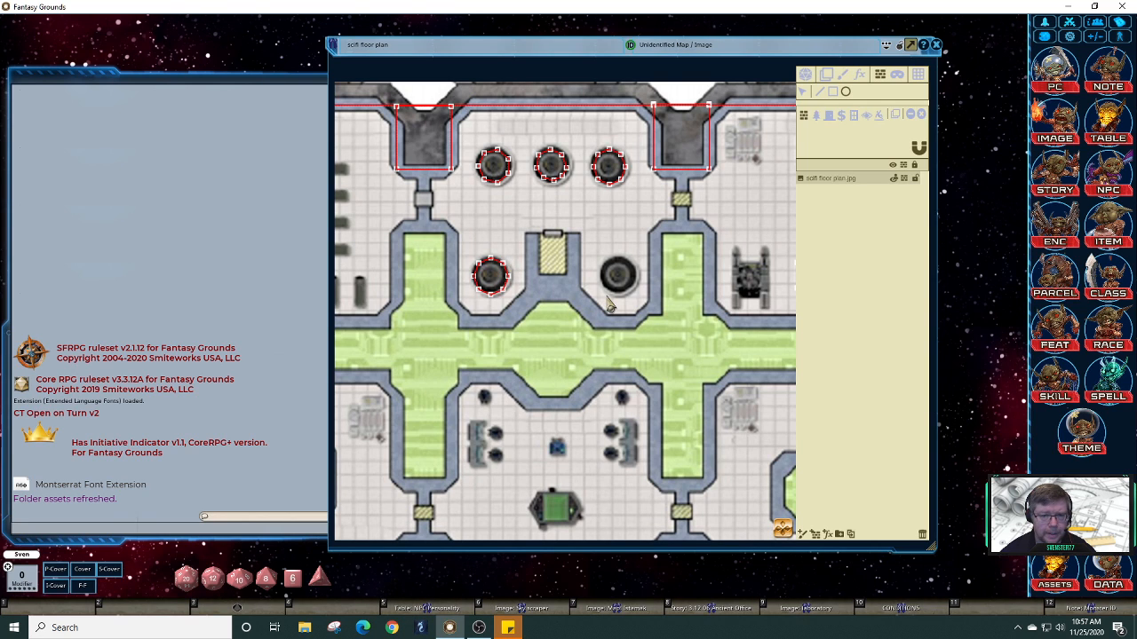
left_click_drag(602, 304, 640, 271)
left_click(639, 270)
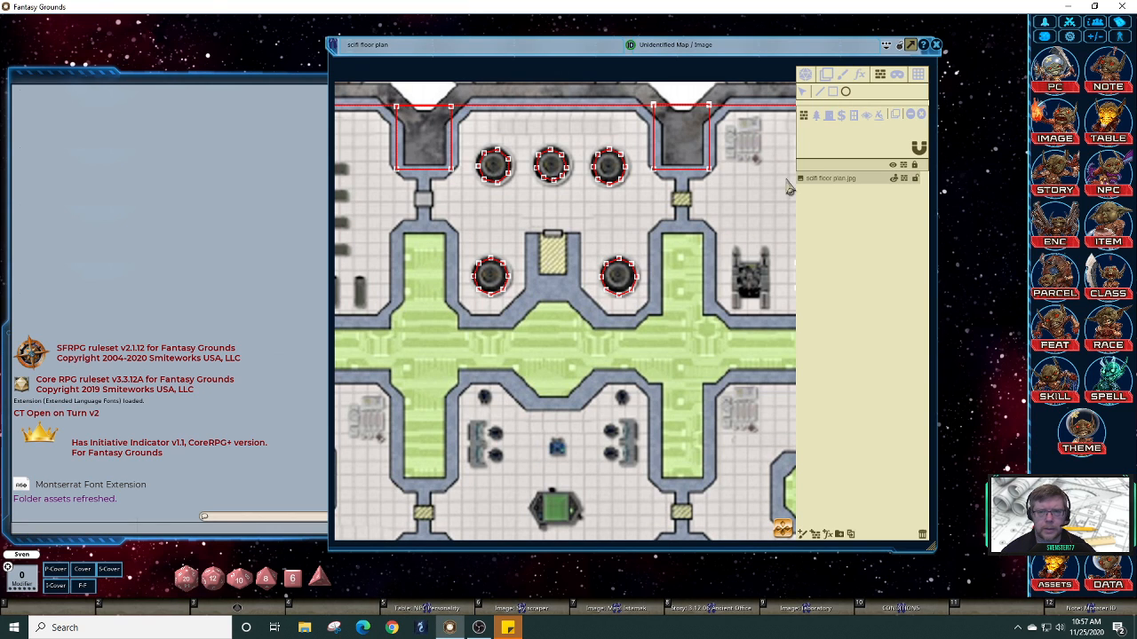
Step: Set the line-of-sight drawing to rectangular window occluders for the upper-right room
left_click(818, 93)
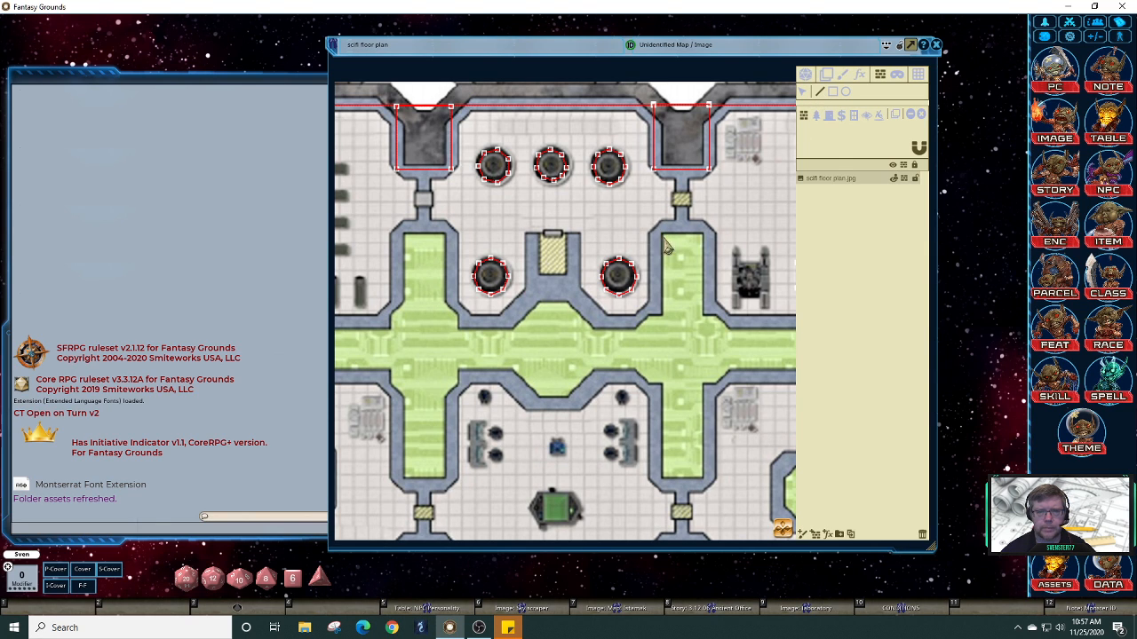
left_click_drag(781, 531, 828, 539)
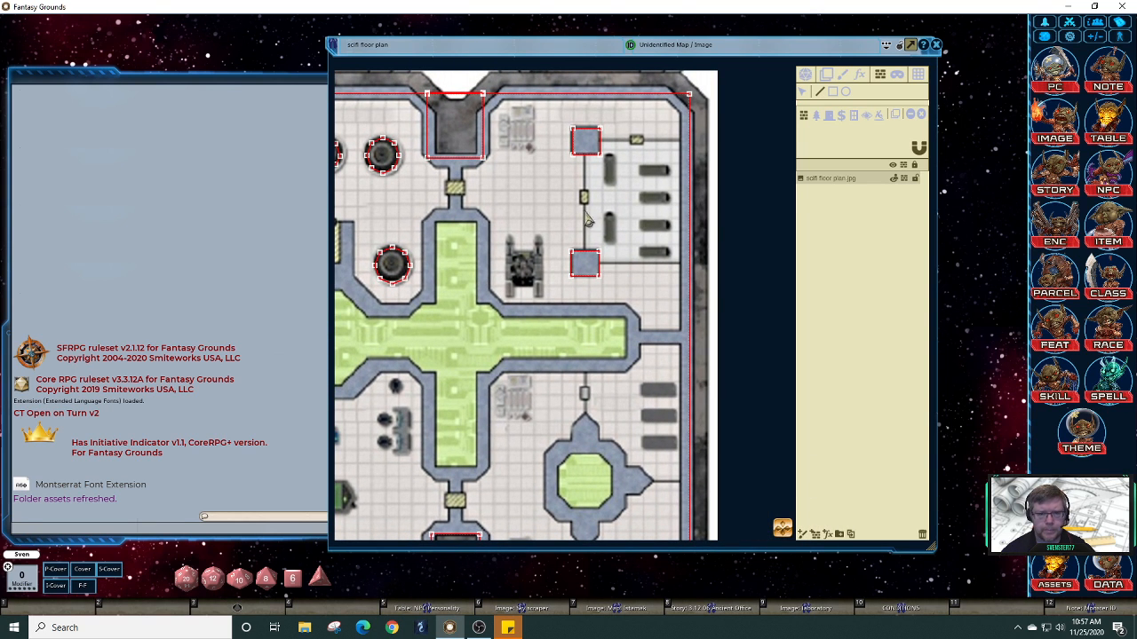
left_click(854, 119)
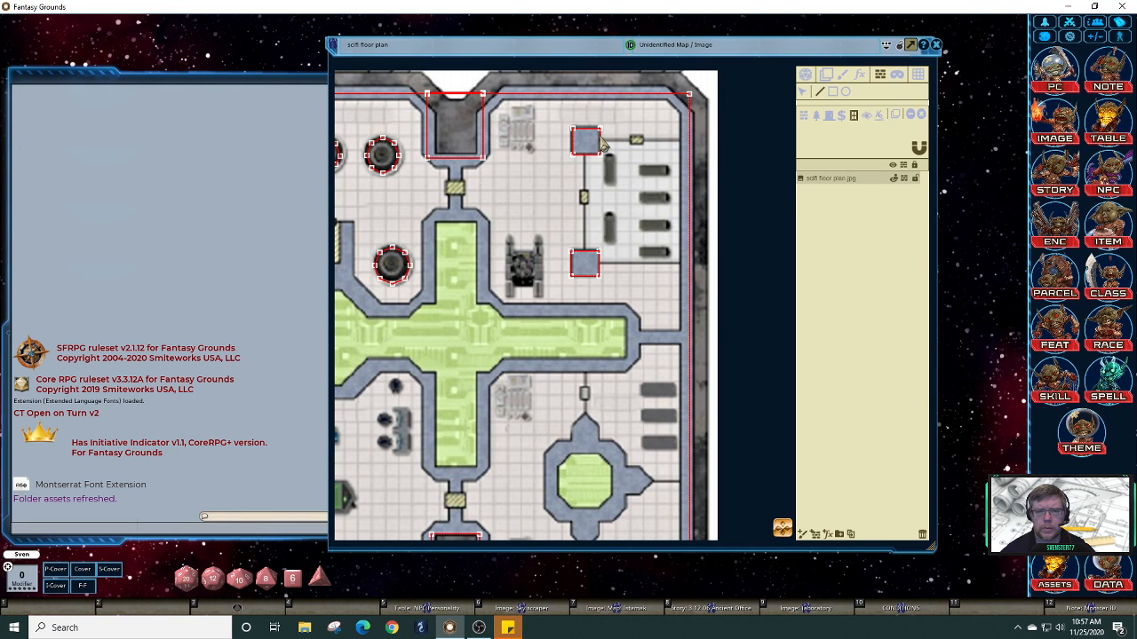
left_click(832, 92)
left_click_drag(602, 142, 682, 153)
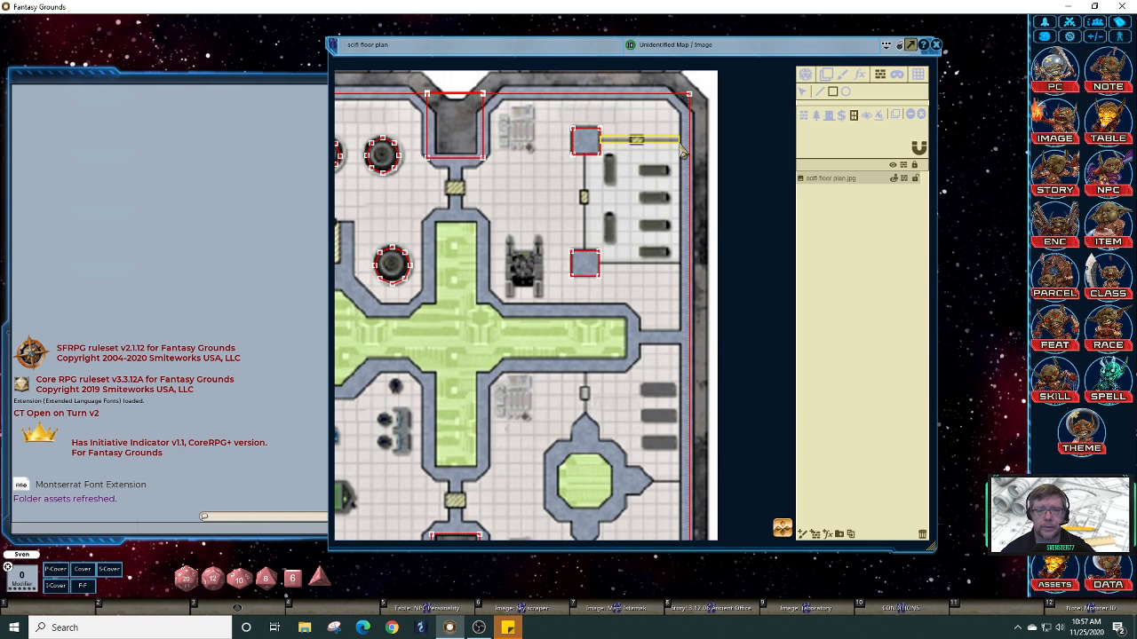
left_click_drag(682, 153, 682, 152)
key("Delete")
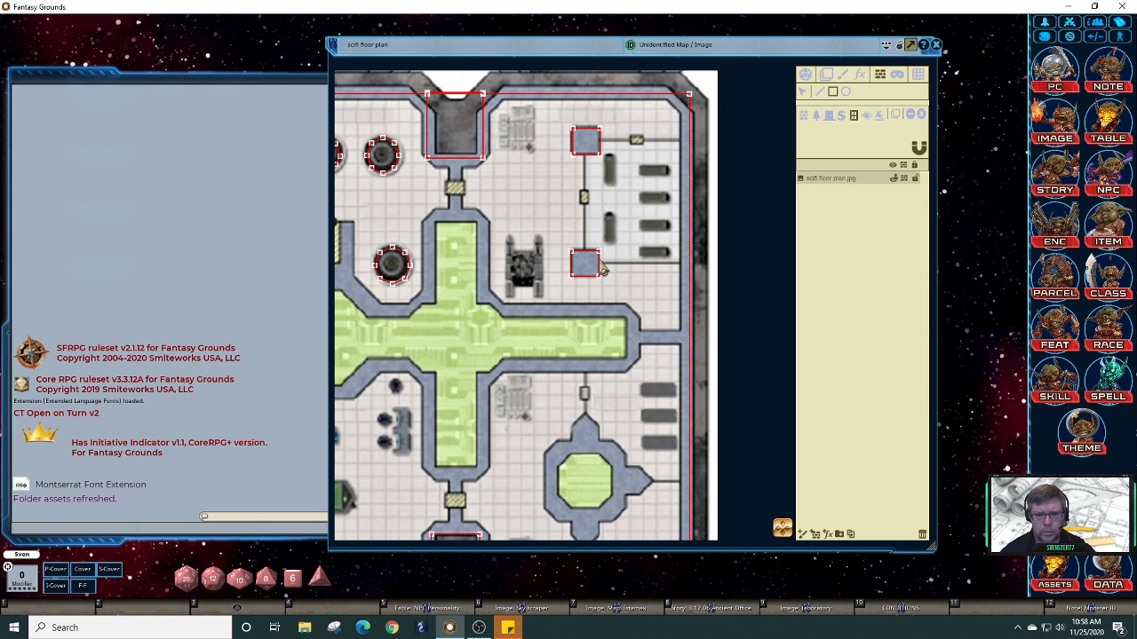
Step: Draw a thin rectangular window along the line from the lower square pillar to the outer wall in the upper-right room
left_click(600, 265)
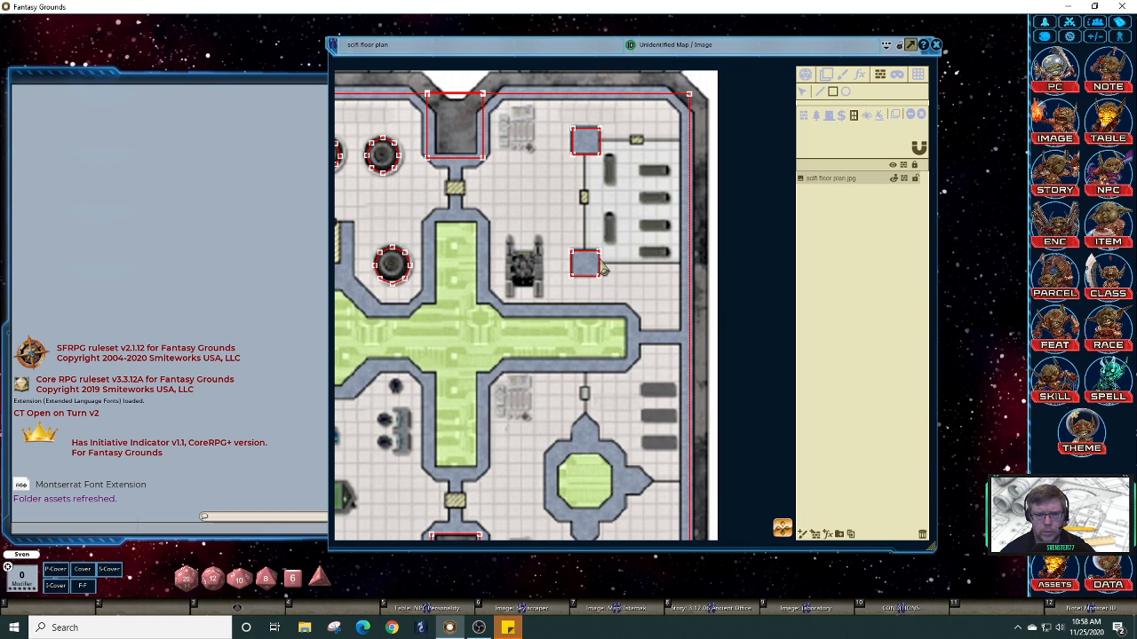
left_click(682, 266)
Step: Draw thin rectangular doors between the two square pillars and from the upper pillar to the outer wall in the upper-right room
left_click(827, 116)
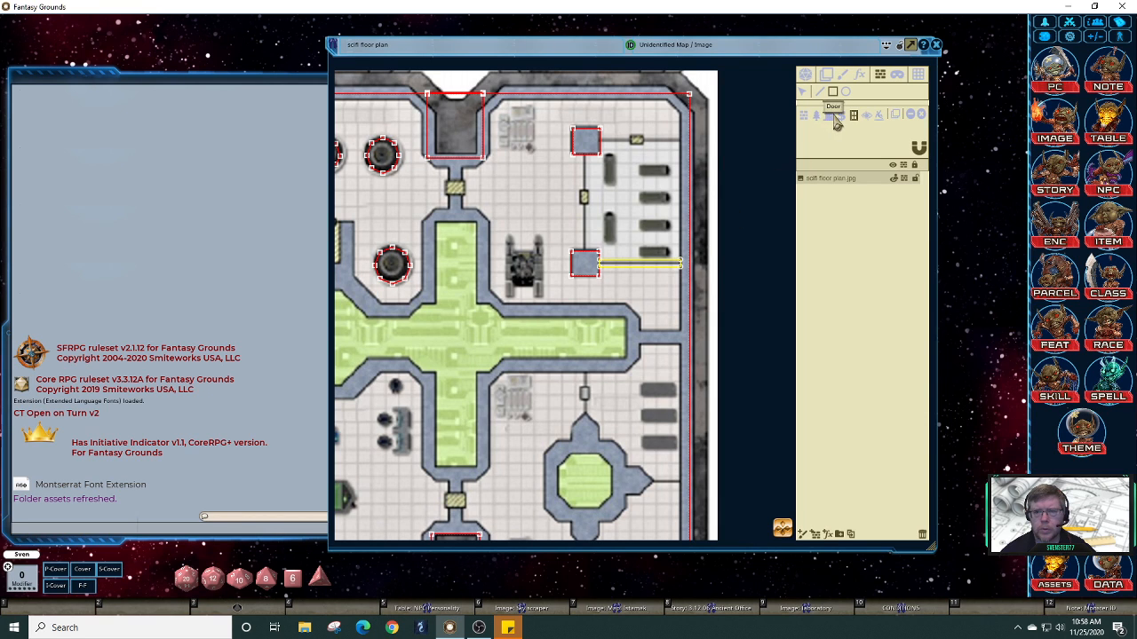
left_click(584, 157)
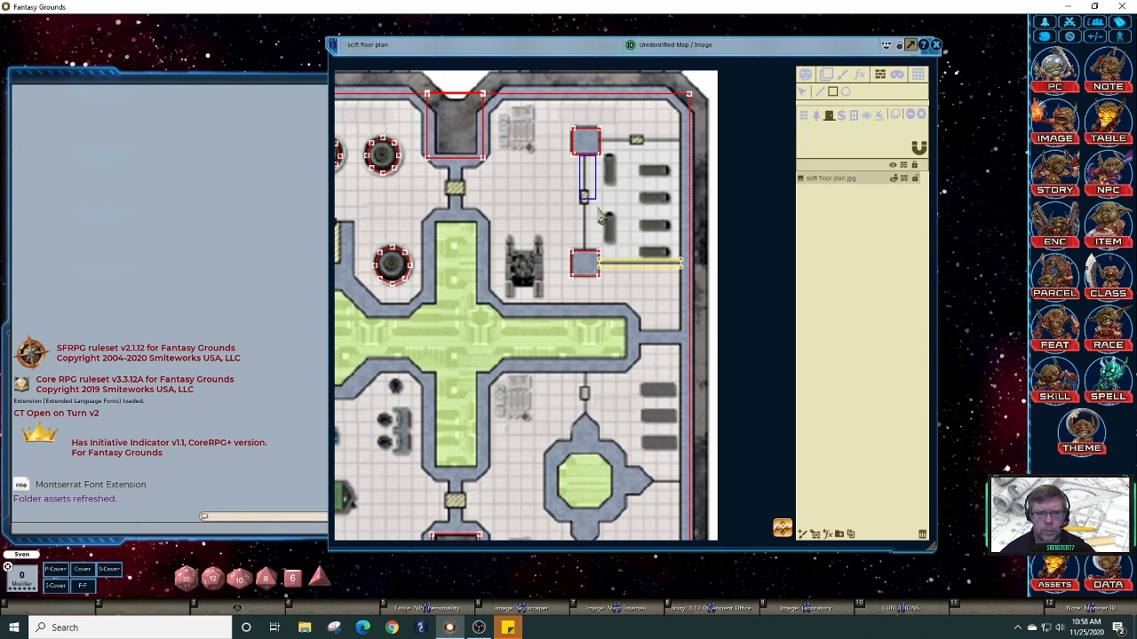
left_click(593, 259)
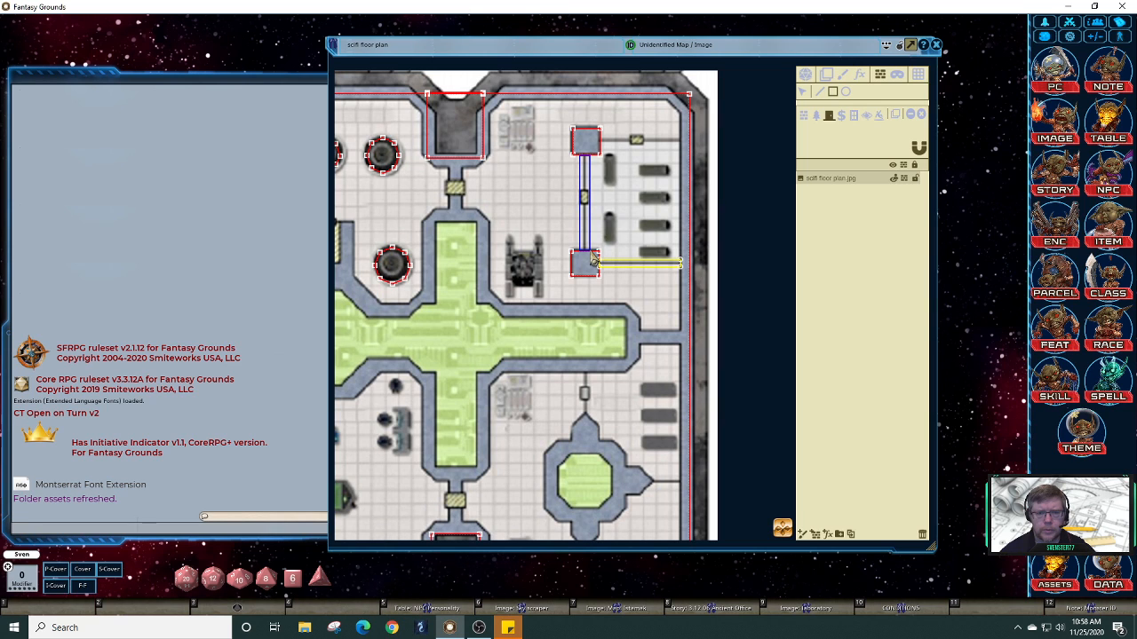
left_click(602, 142)
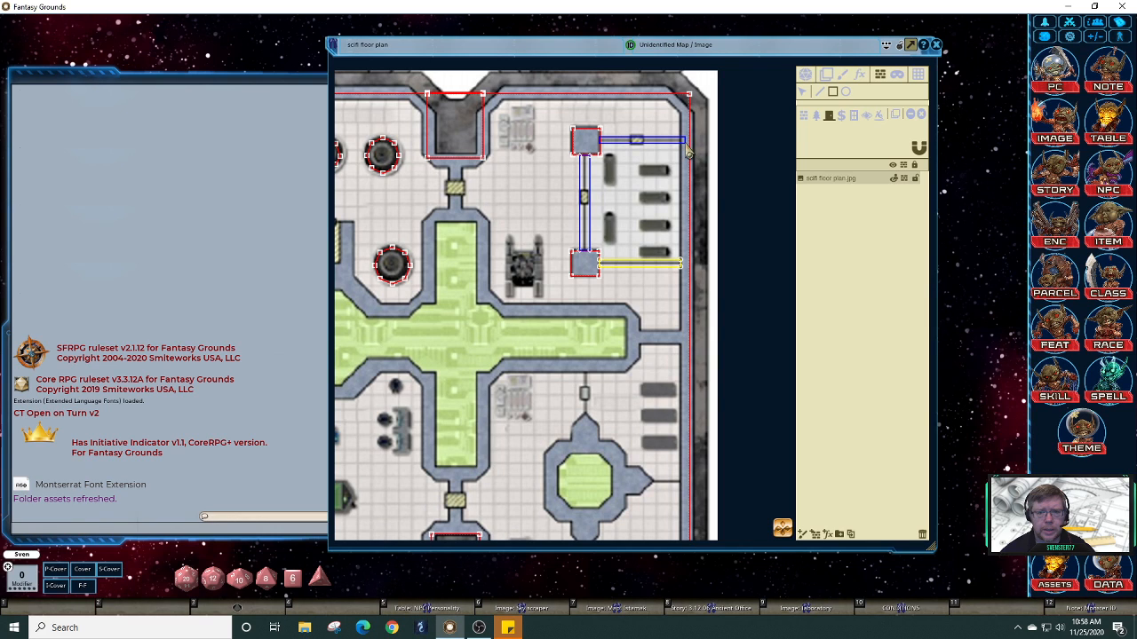
double_click(688, 148)
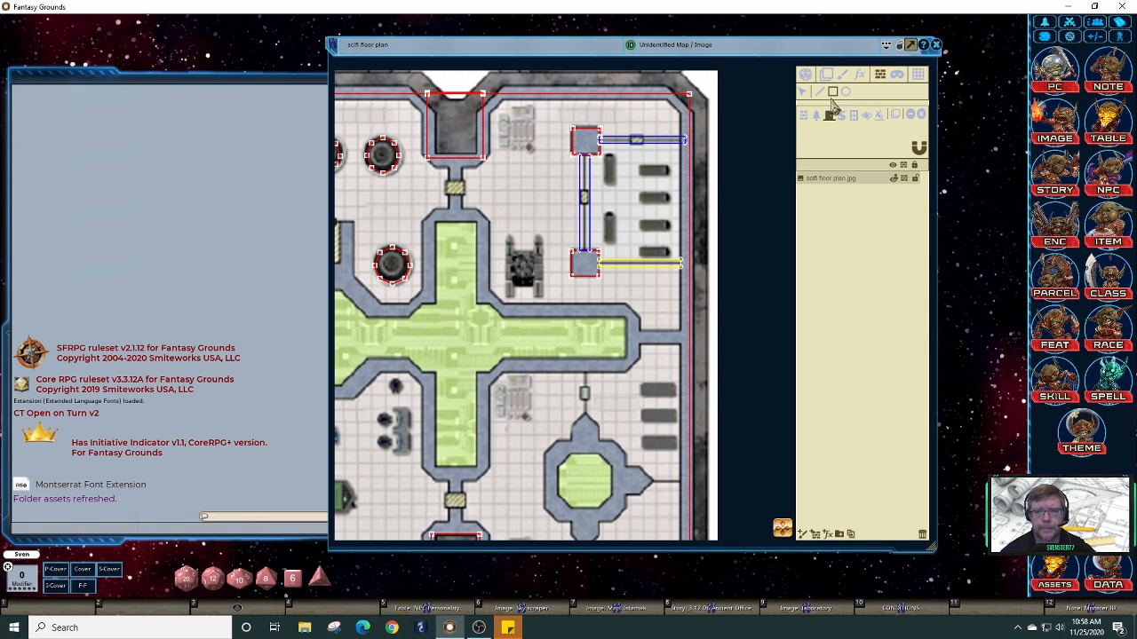
Step: Move the upper-right and lower-right corner points of the outer wall slightly inward so it meets the ends of the enclosure's door and window
left_click(803, 92)
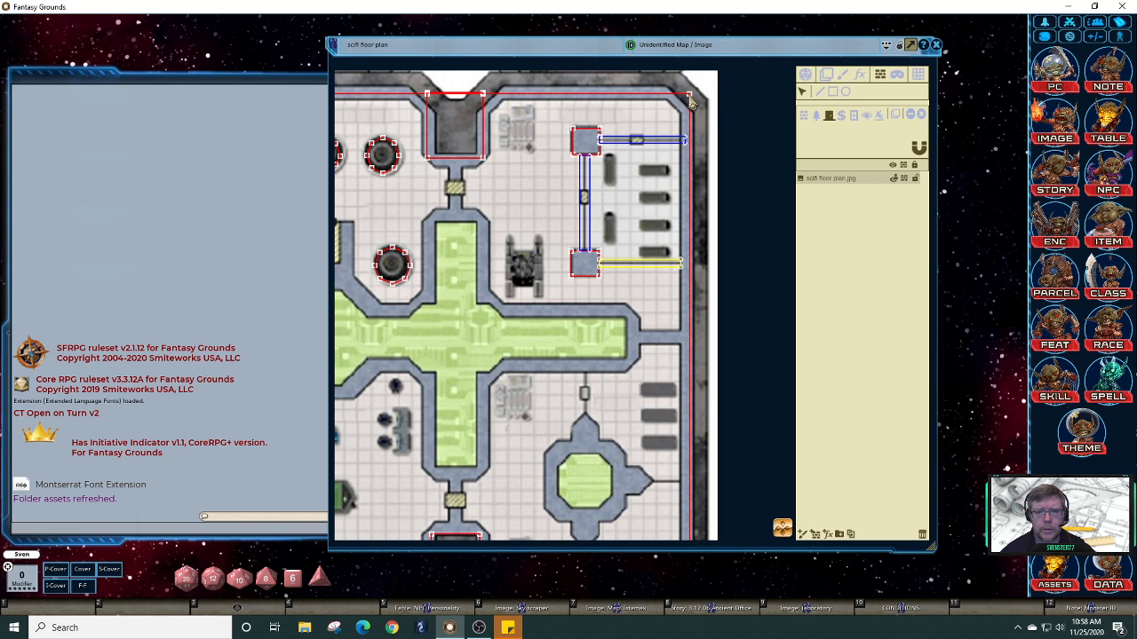
left_click_drag(691, 99, 685, 100)
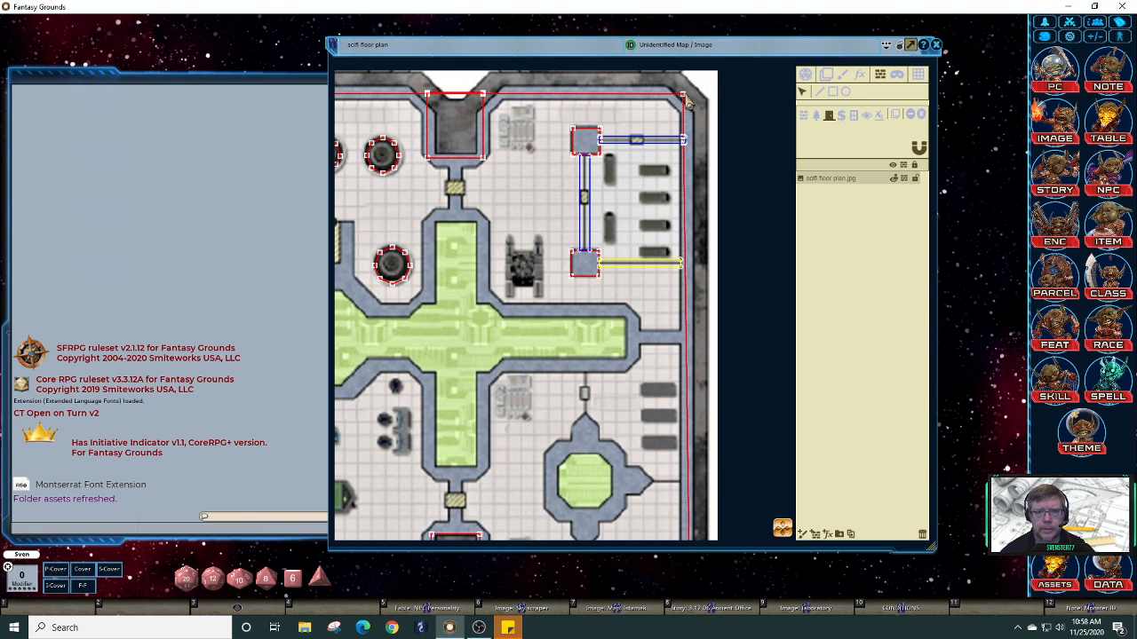
left_click_drag(786, 531, 788, 572)
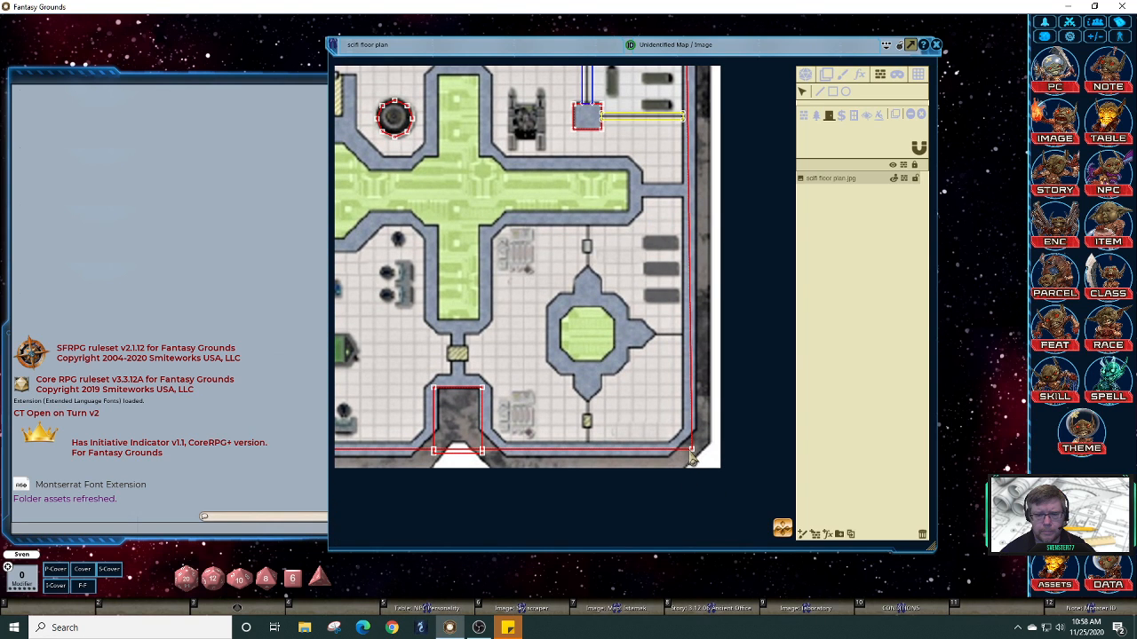
left_click(687, 453)
left_click_drag(686, 453, 690, 449)
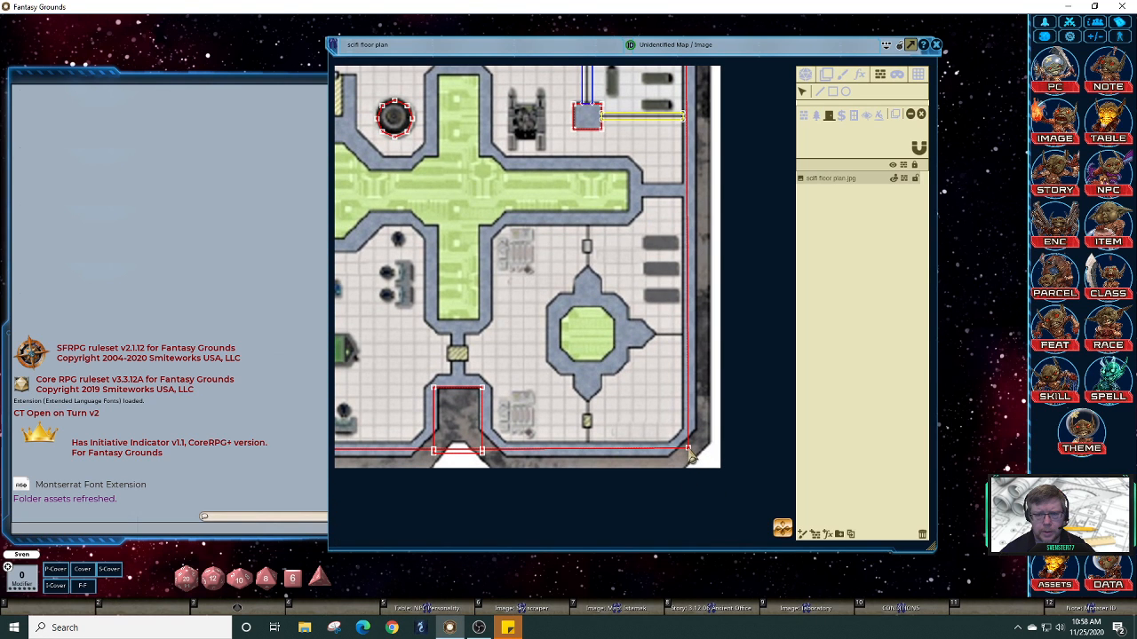
left_click_drag(783, 531, 788, 442)
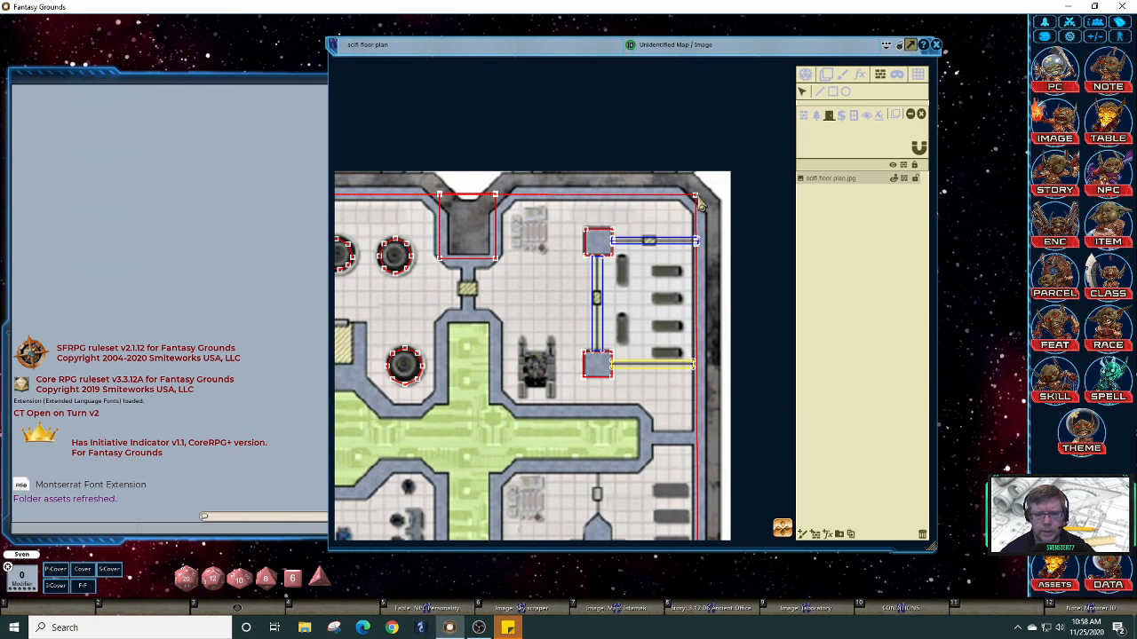
left_click_drag(701, 200, 702, 206)
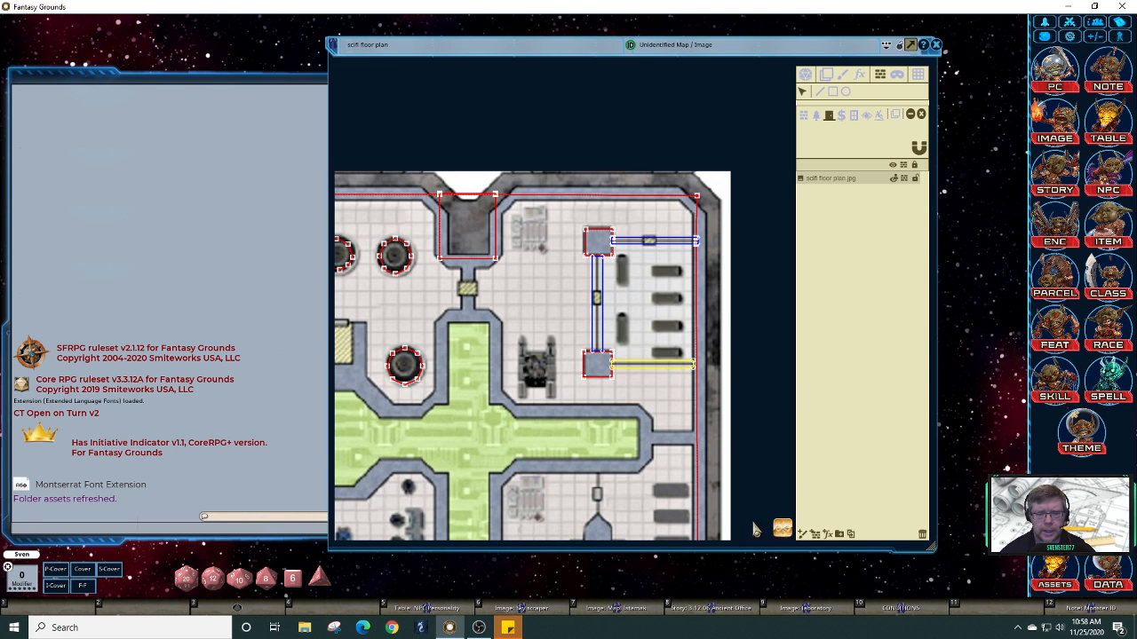
Step: Draw rectangular doors over the doorway above the right-hand green corridor arm and the small doorway atop the upper-middle room's hatched alcove
left_click_drag(645, 484, 758, 523)
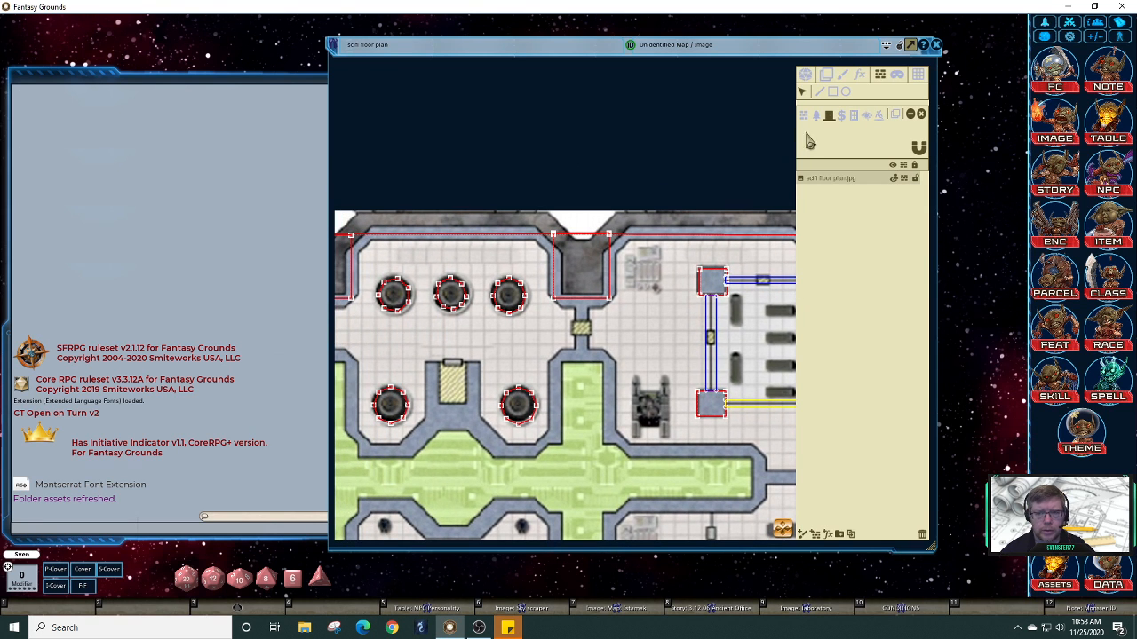
left_click(820, 93)
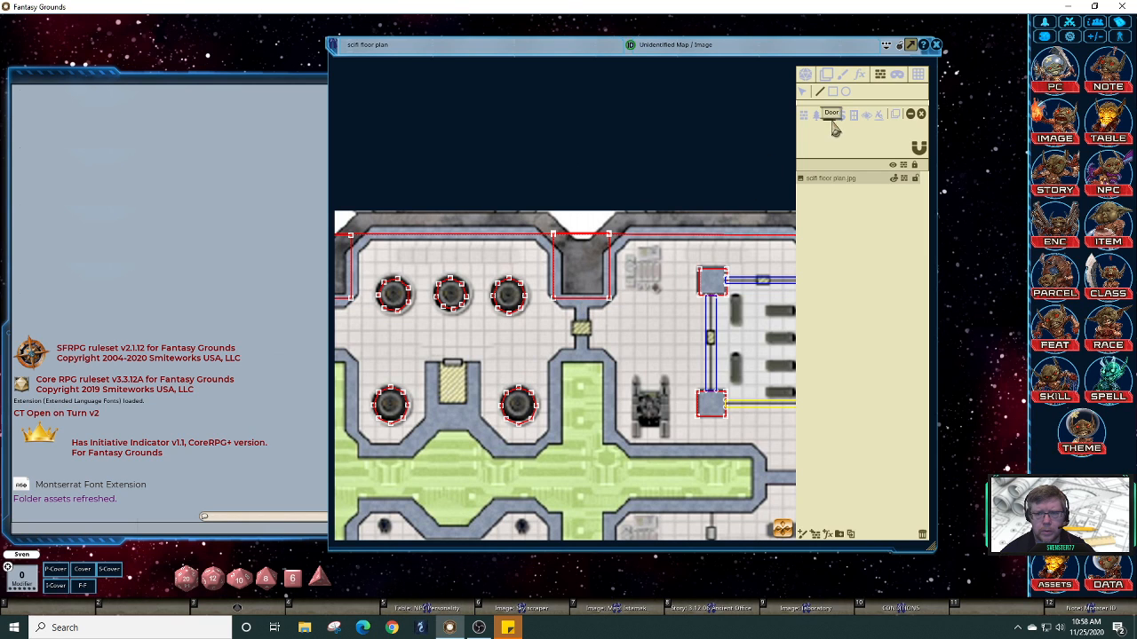
left_click(833, 93)
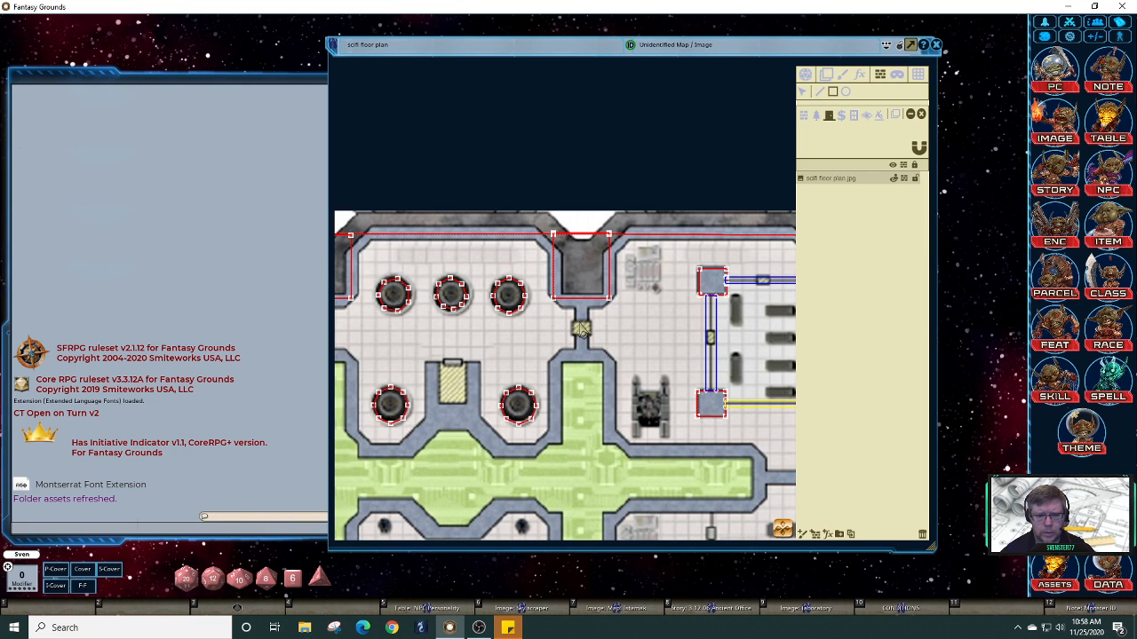
left_click_drag(574, 317, 595, 360)
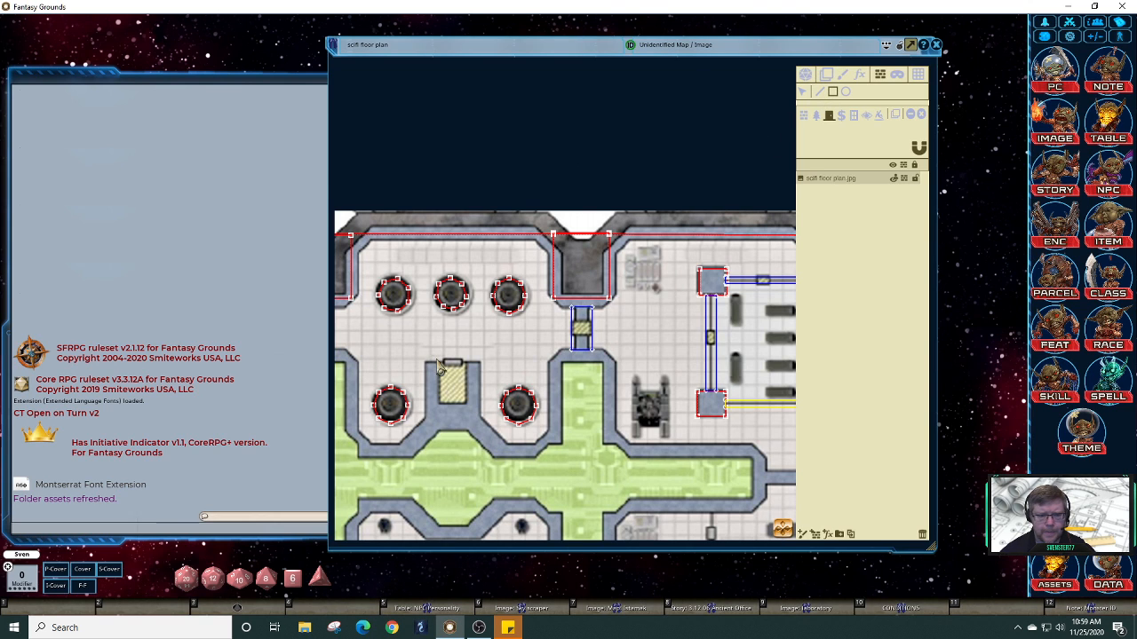
left_click_drag(438, 362, 471, 373)
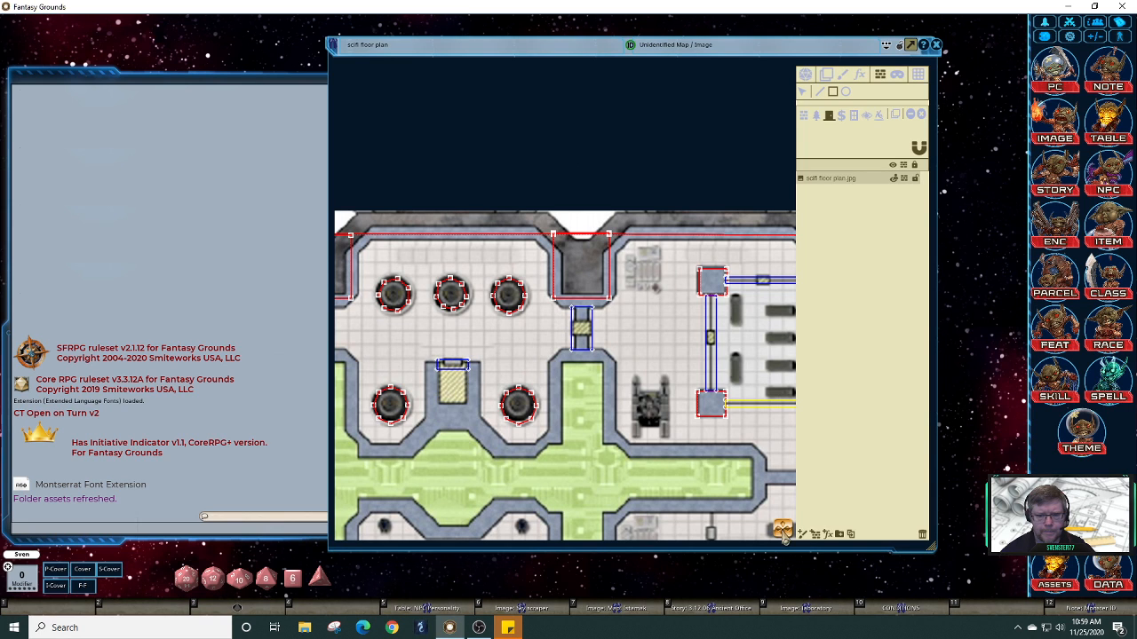
Step: Draw rectangular doors over the two narrow doorways above and below the long central pillar in the upper-left room
left_click_drag(781, 533, 608, 412)
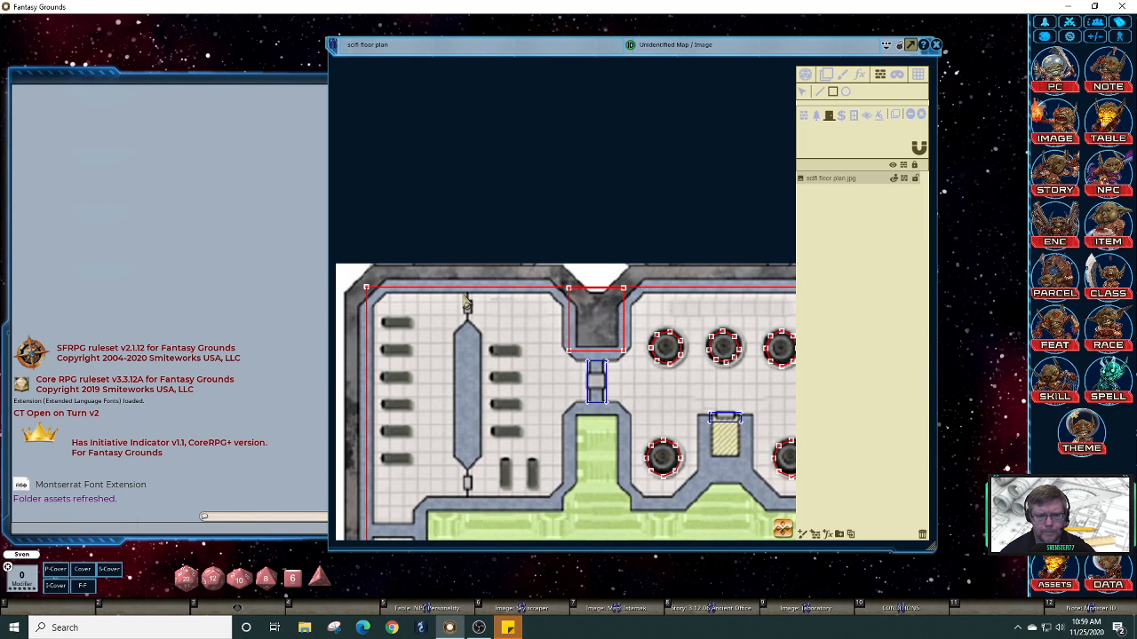
left_click_drag(463, 294, 472, 325)
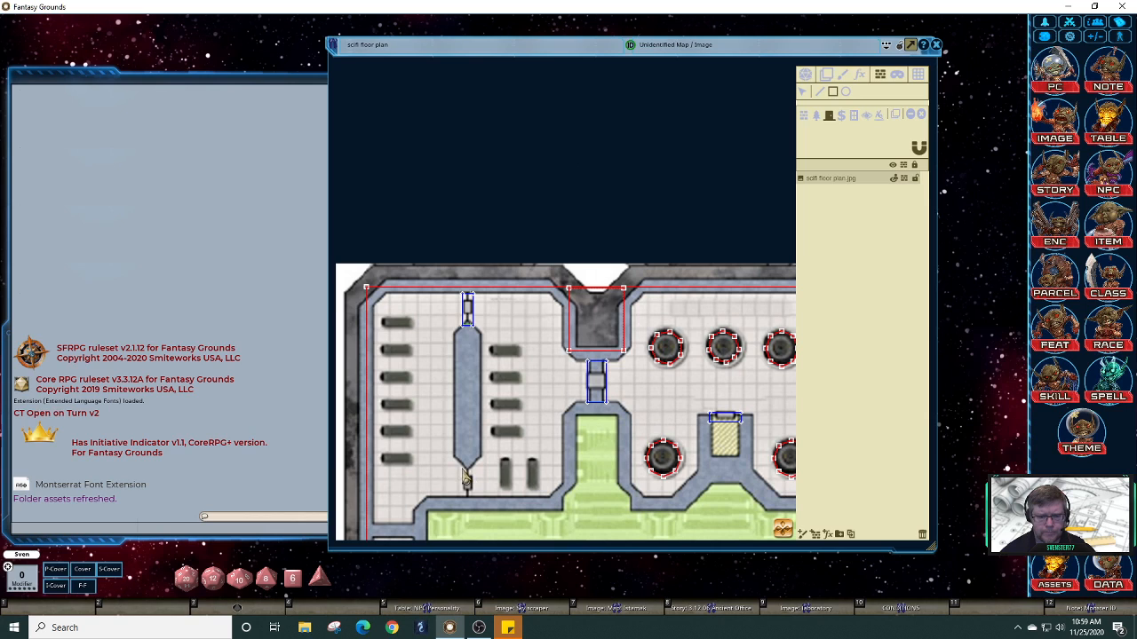
left_click_drag(462, 470, 473, 498)
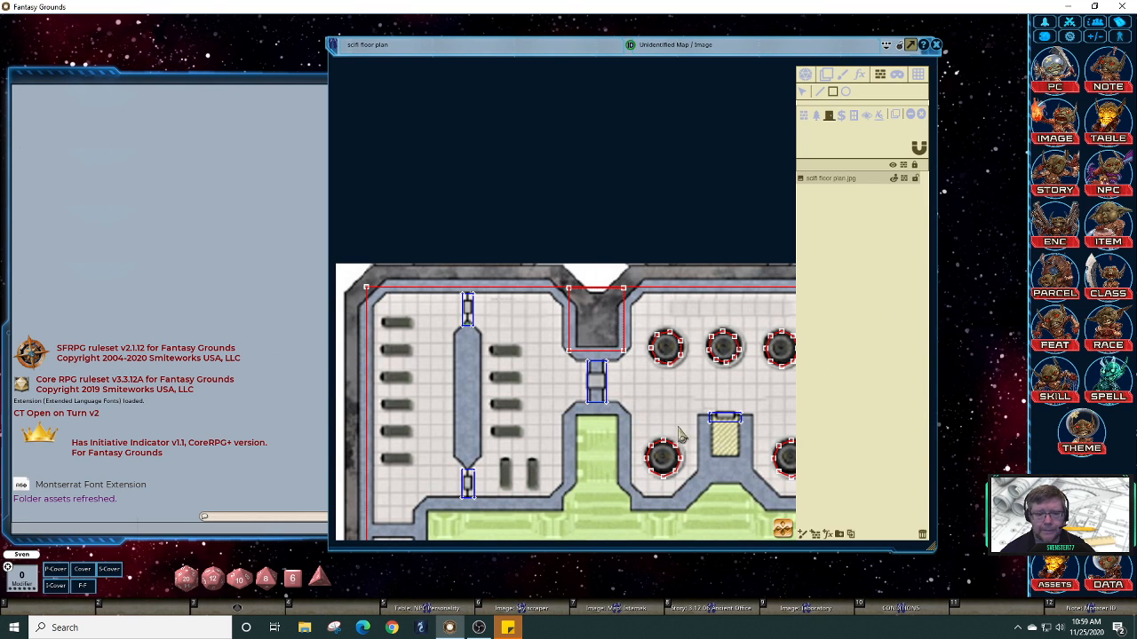
Step: Draw rectangular doors above and below the lower-left octagonal structure and over the doorway below the left-hand green corridor arm
left_click_drag(784, 532, 786, 561)
left_click_drag(784, 555, 782, 509)
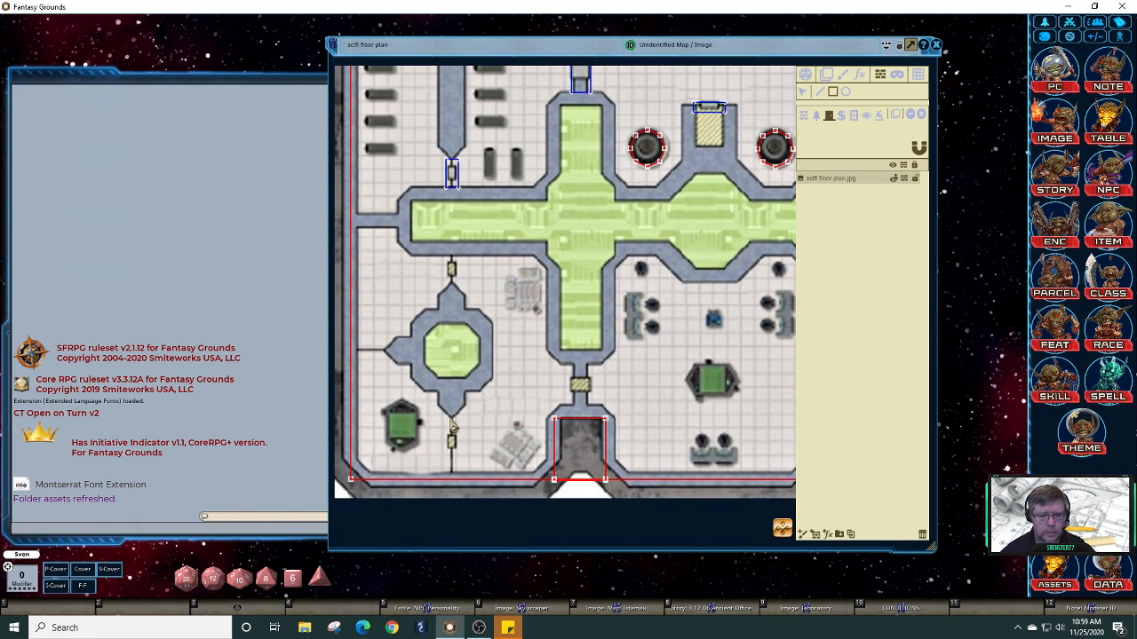
left_click_drag(449, 419, 458, 476)
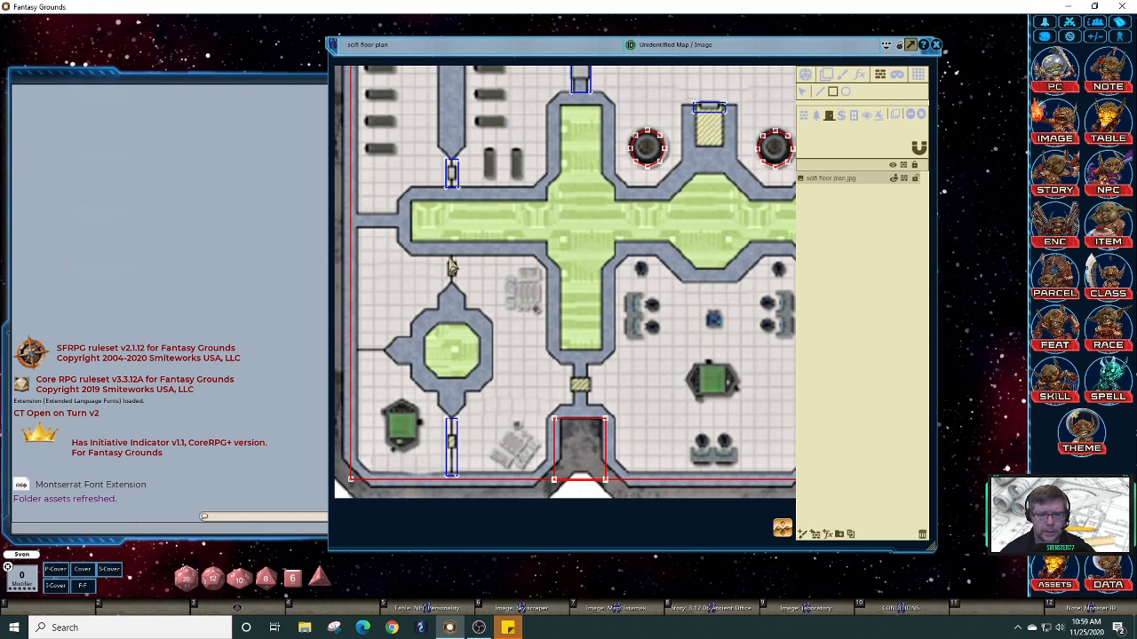
left_click_drag(449, 257, 459, 291)
left_click_drag(572, 365, 592, 416)
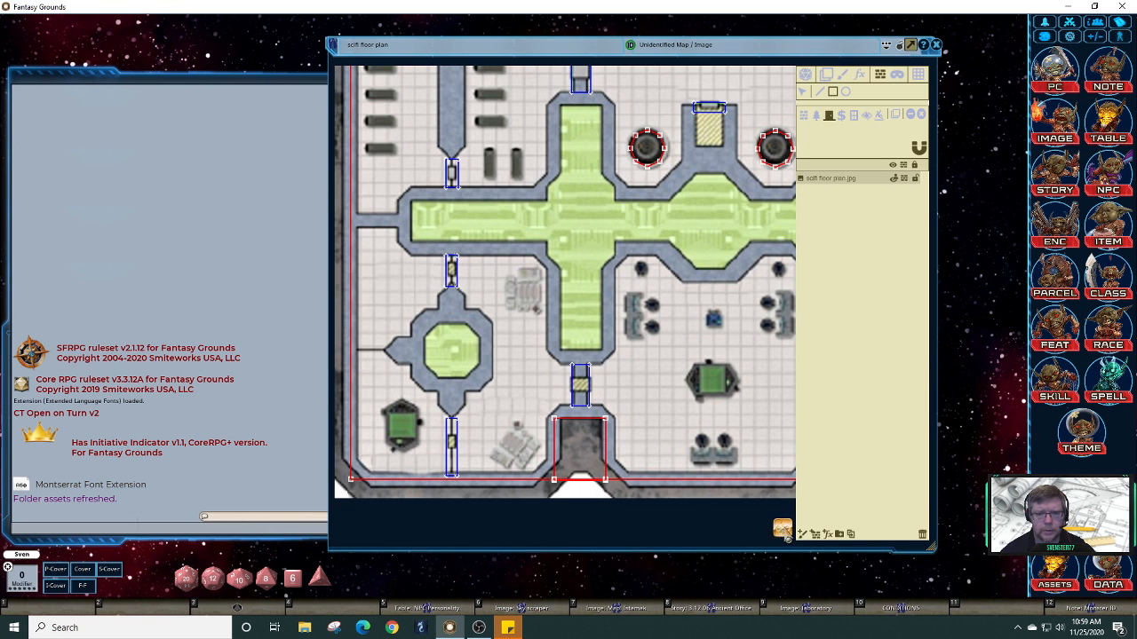
Step: Draw rectangular doors over the doorway below the right-hand green corridor arm and above and below the lower-right octagonal structure
left_click_drag(781, 530, 835, 534)
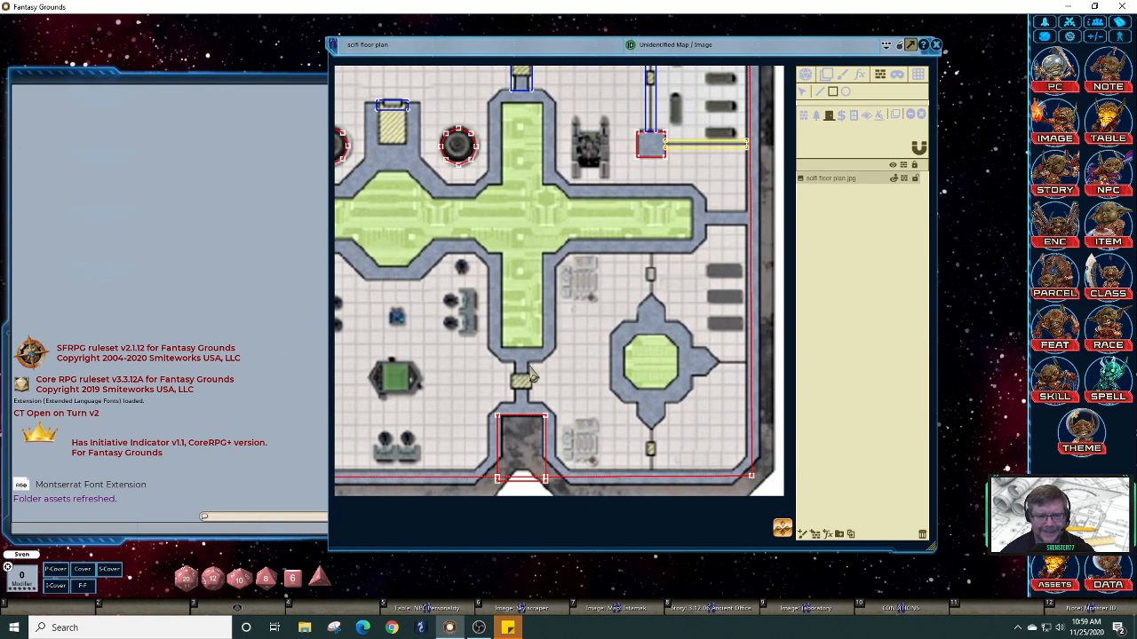
left_click_drag(512, 362, 535, 413)
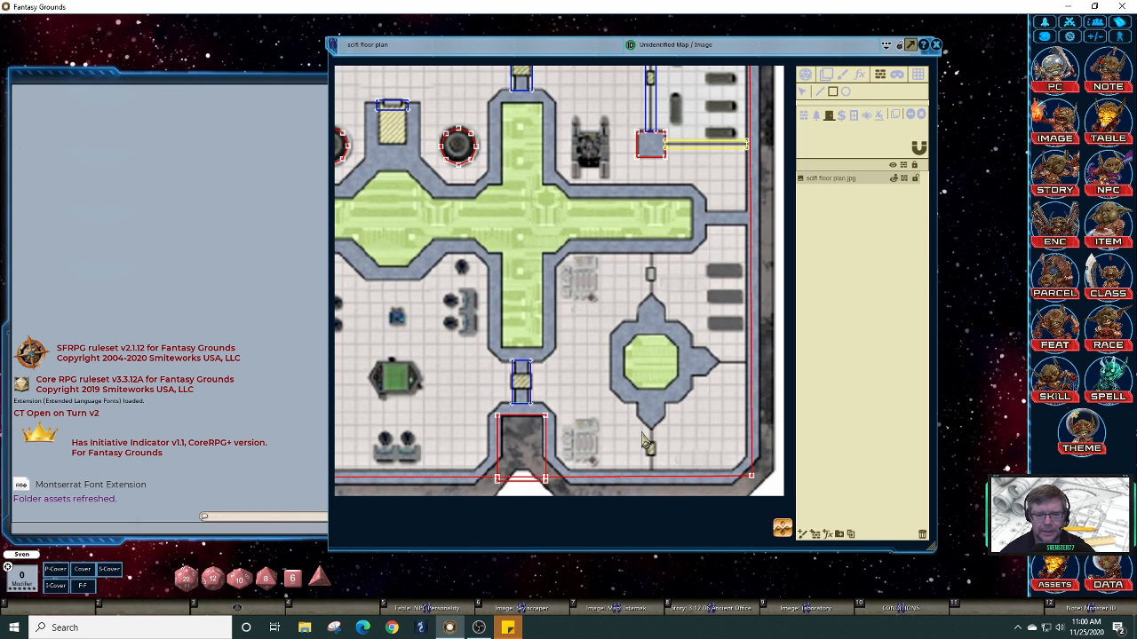
left_click_drag(647, 431, 662, 478)
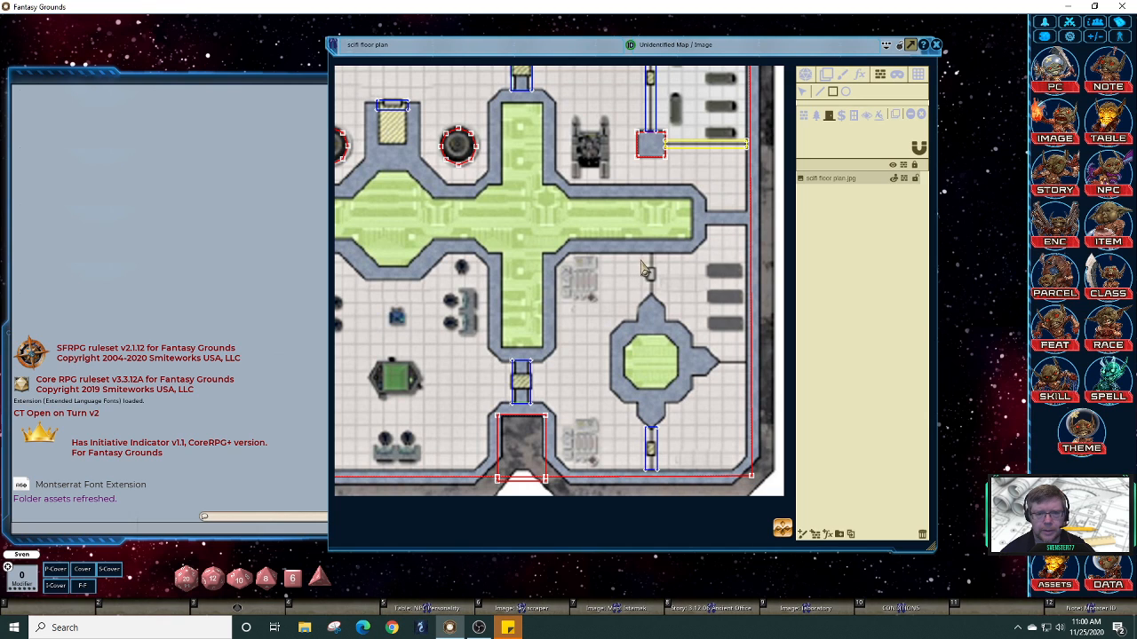
left_click_drag(646, 255, 659, 305)
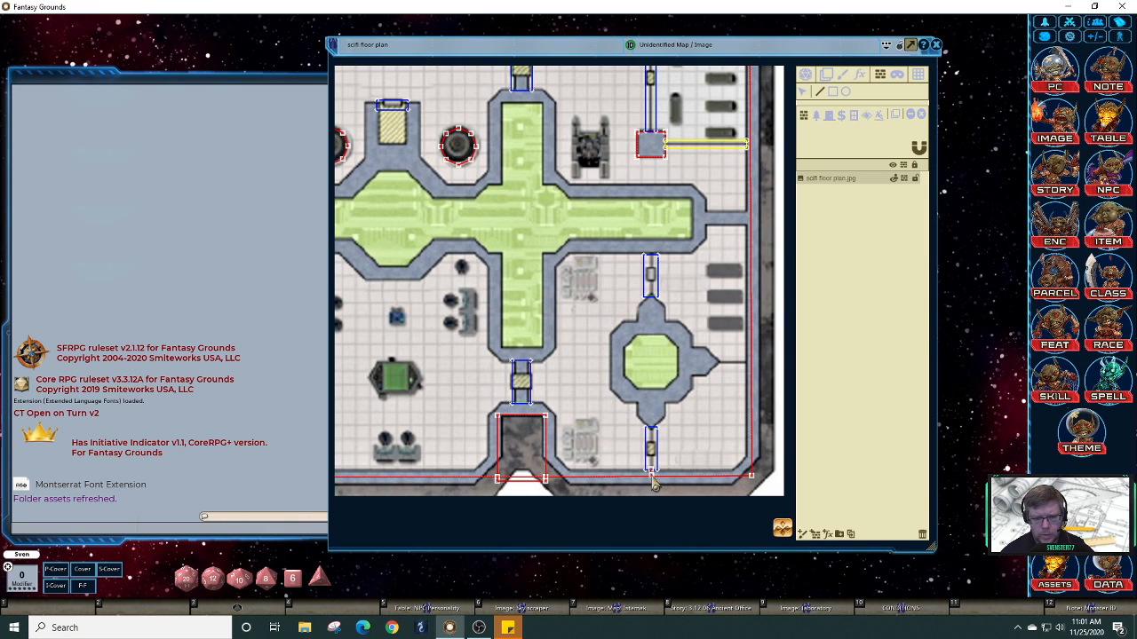
left_click(712, 363)
left_click(753, 363)
left_click(688, 349)
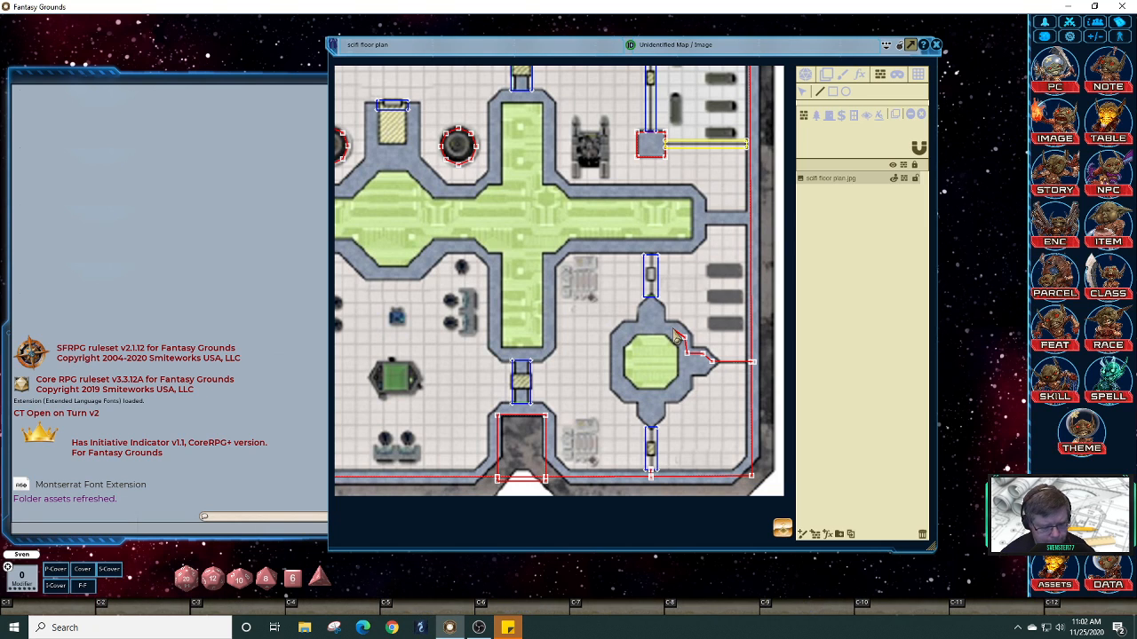
key("ctrl+z")
key("ctrl+z")
key("ctrl+z")
key("ctrl+z")
key("ctrl+z")
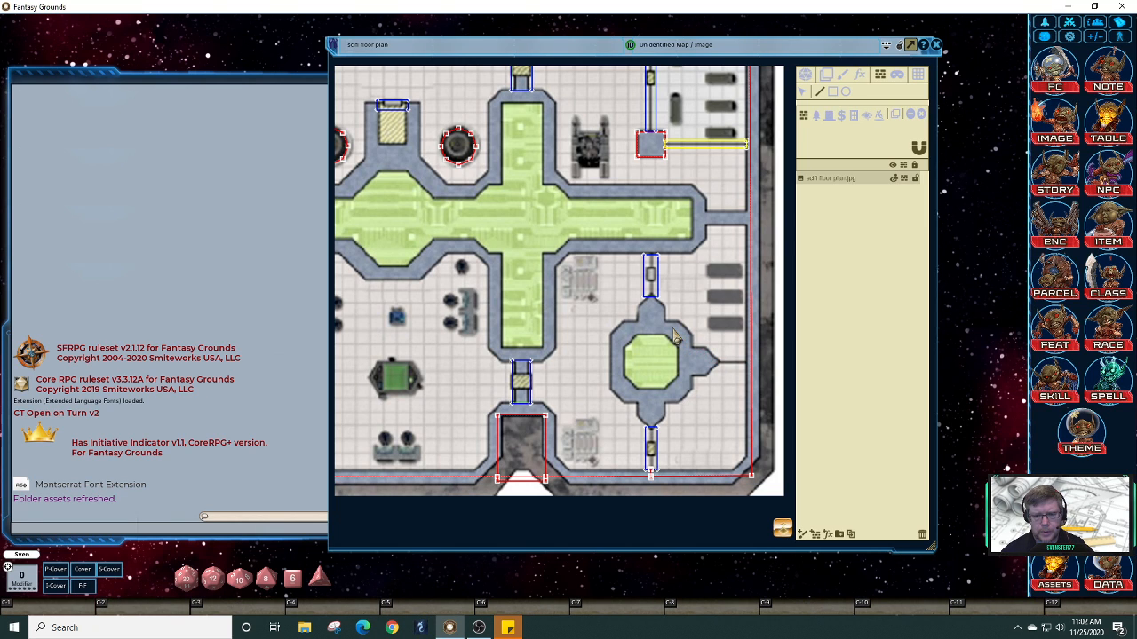
Step: Draw a wall line from the lower-right octagonal structure's right tip to the outer wall, and start a terrain outline inside that tip
left_click(710, 362)
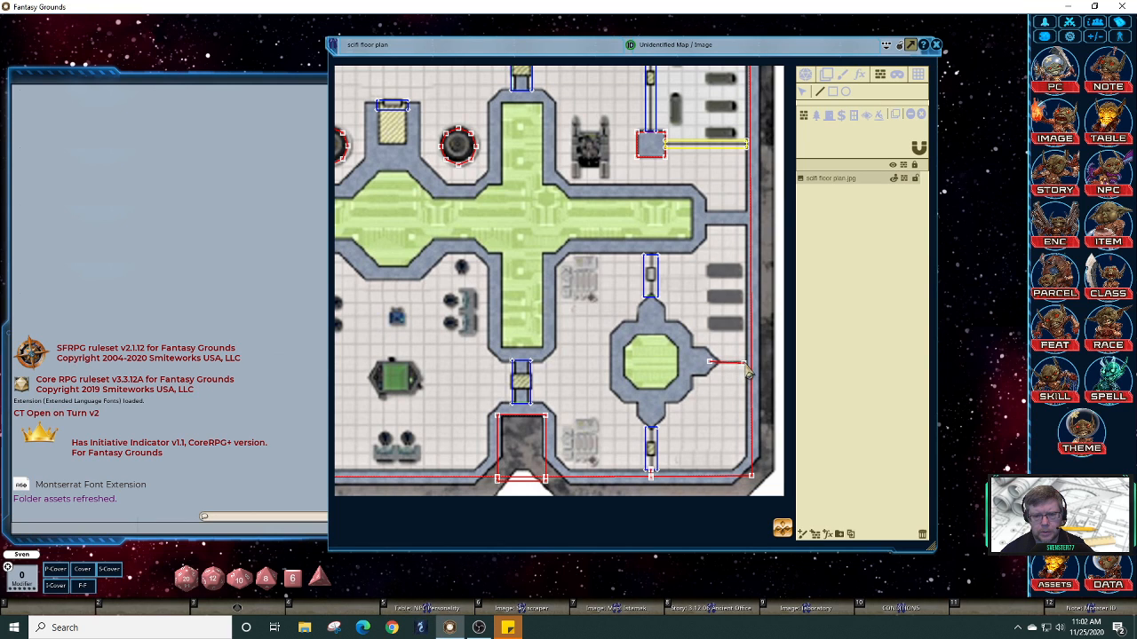
left_click(752, 364)
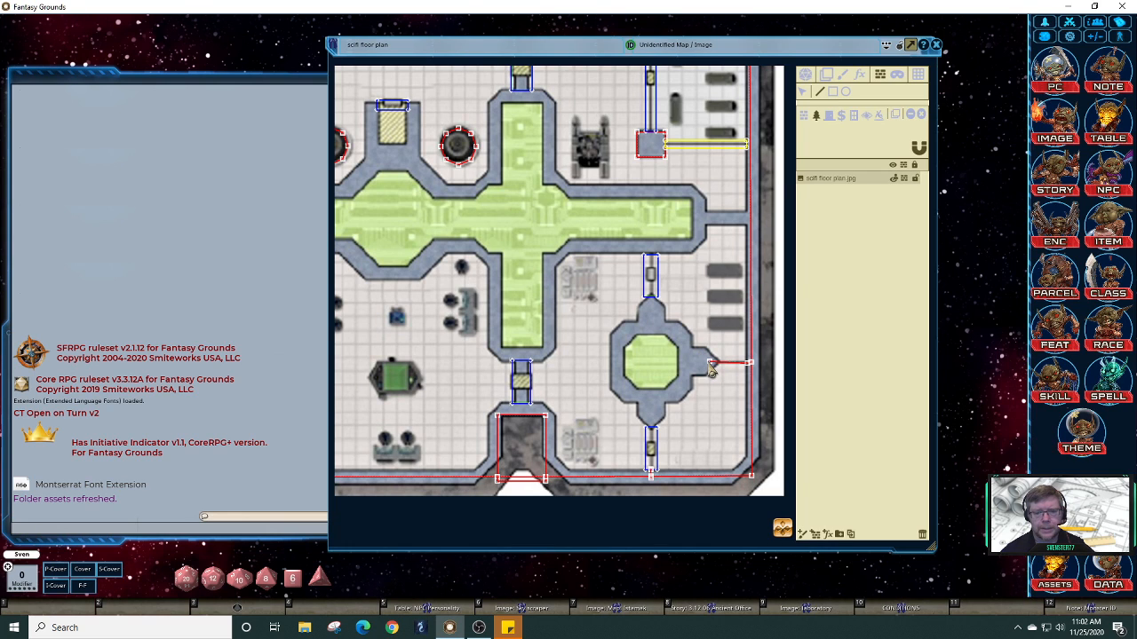
left_click_drag(710, 362, 694, 361)
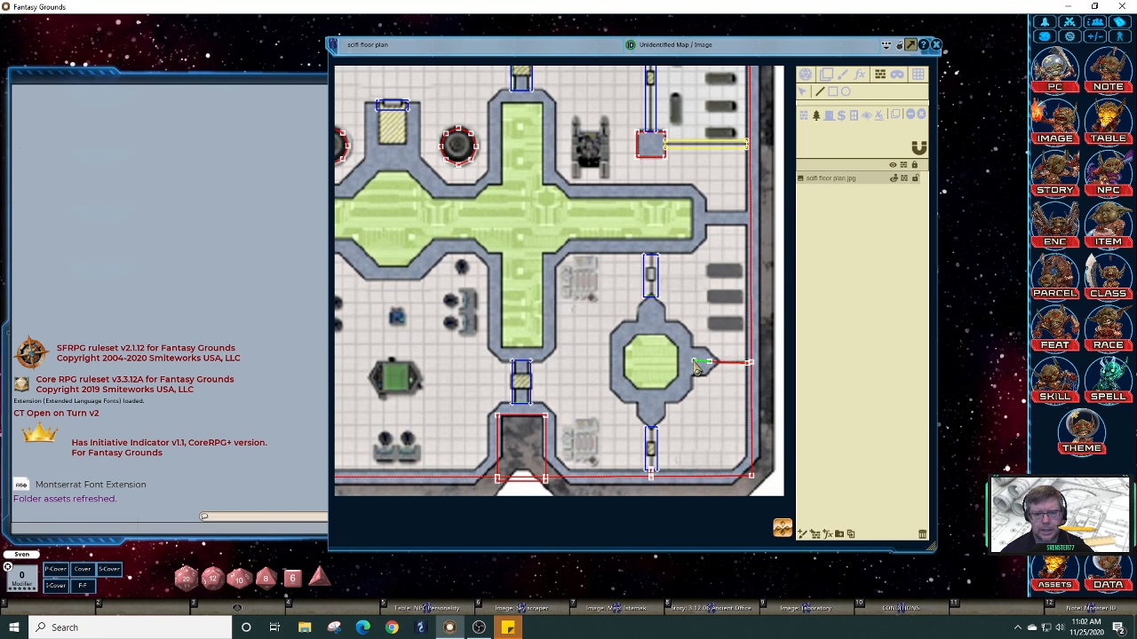
left_click(651, 310)
left_click(645, 317)
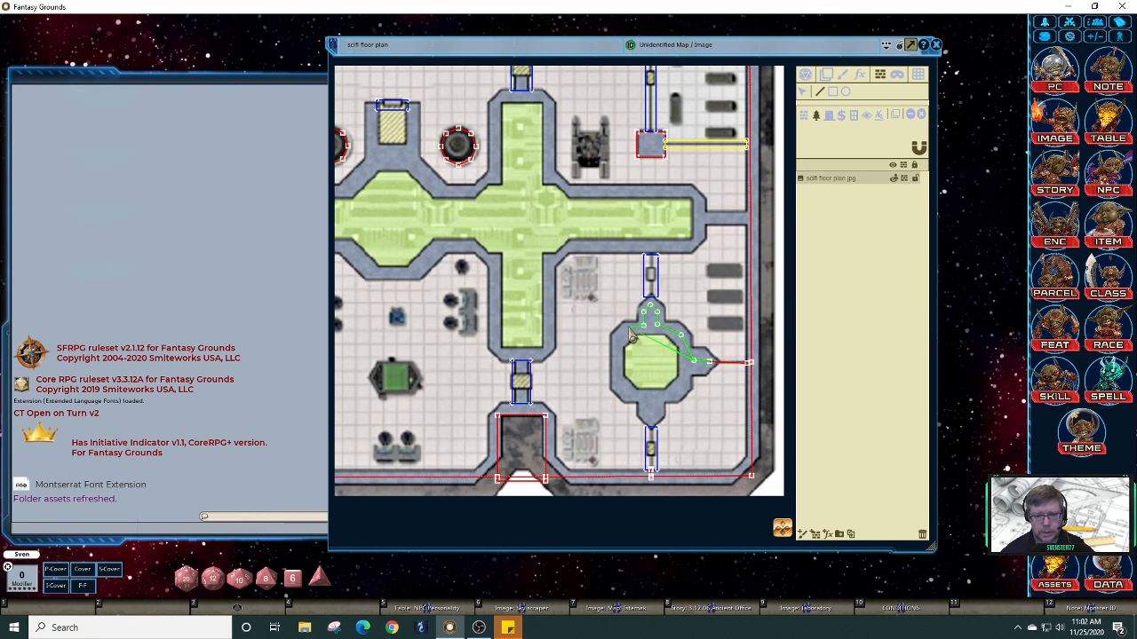
left_click(628, 329)
left_click(617, 387)
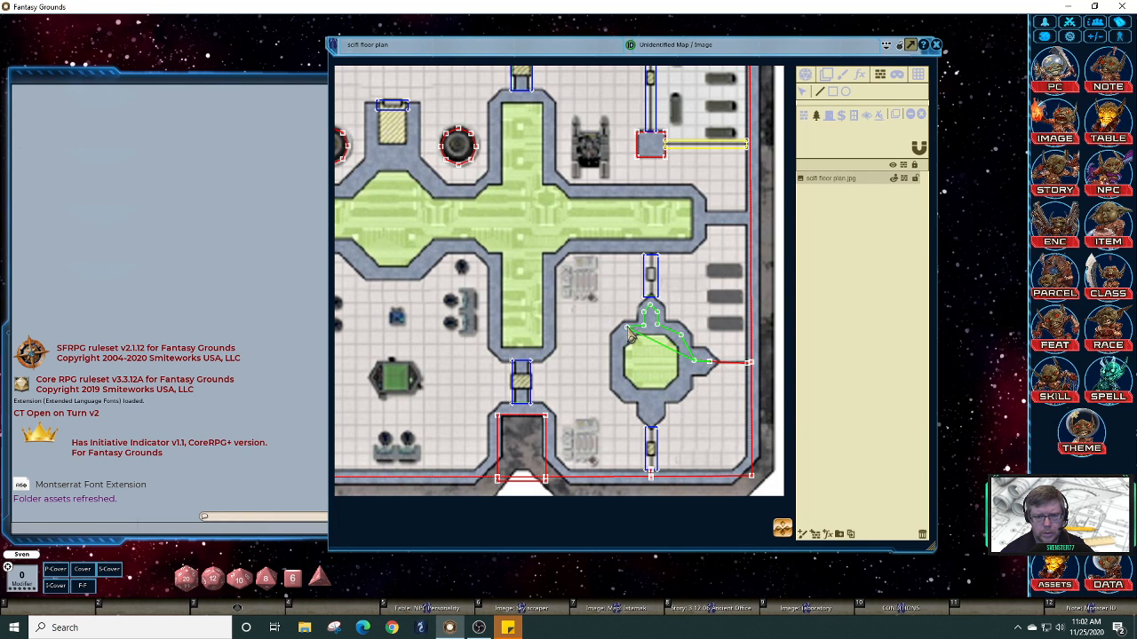
left_click(629, 332)
key("Delete")
key("Delete")
key("Delete")
key("Delete")
key("Delete")
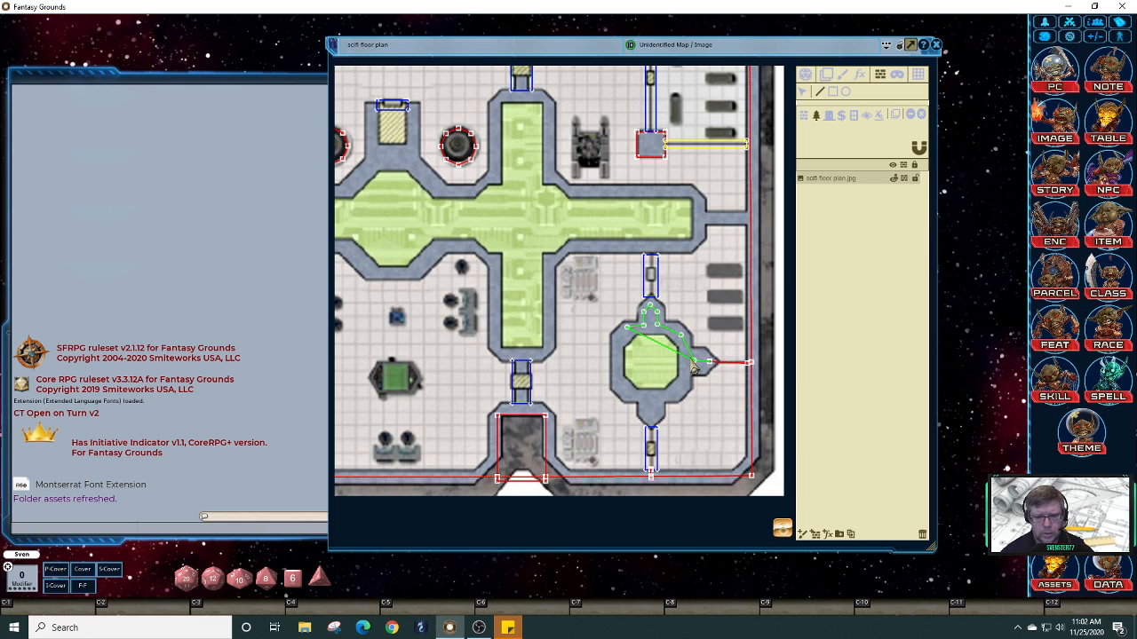
key("Delete")
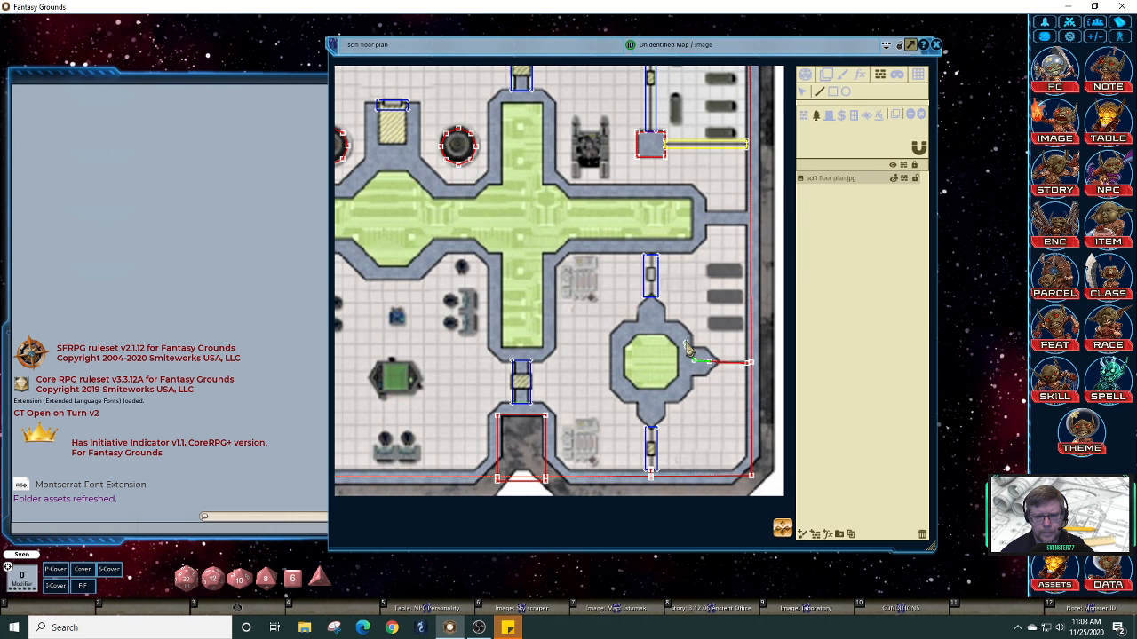
Step: Trace the terrain outline around the lower-right octagonal structure's blue-grey border and finish the shape
left_click(685, 345)
left_click(657, 311)
left_click(620, 390)
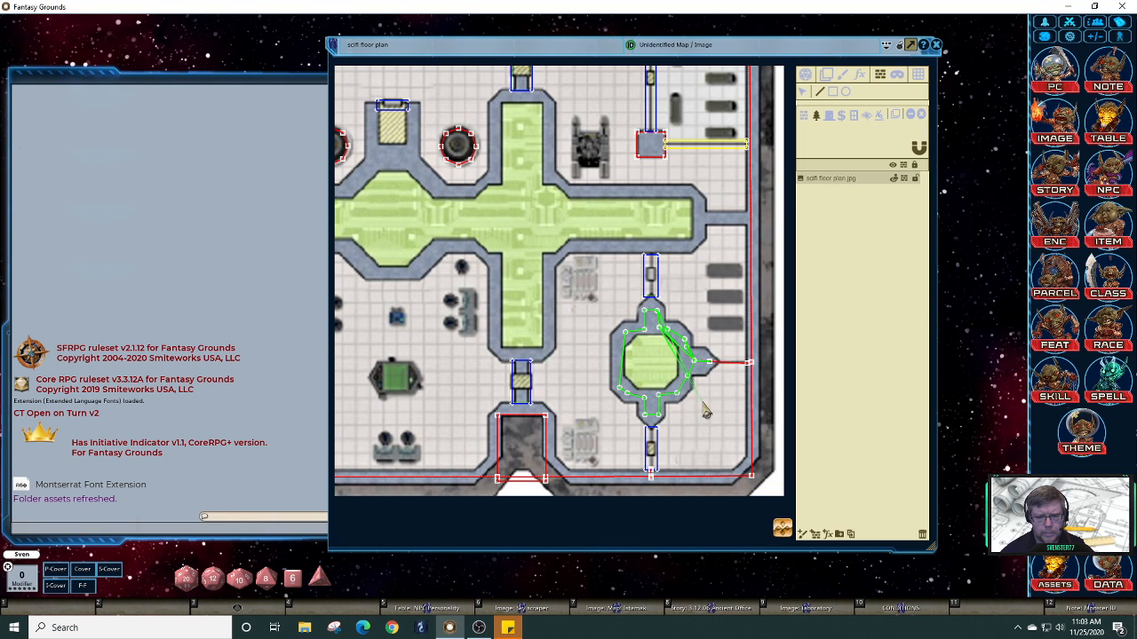
double_click(680, 389)
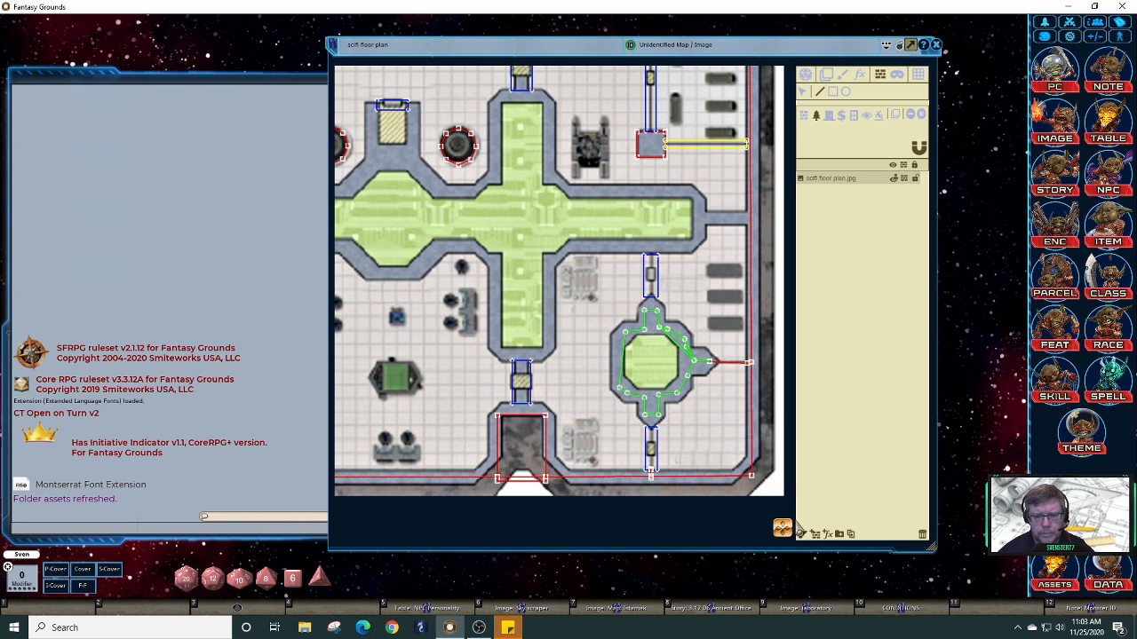
Step: Trace a terrain outline along the lower-left octagonal structure's blue-grey border and another around its green centre
scroll(779, 526, "up", 3)
left_click_drag(783, 485, 792, 530)
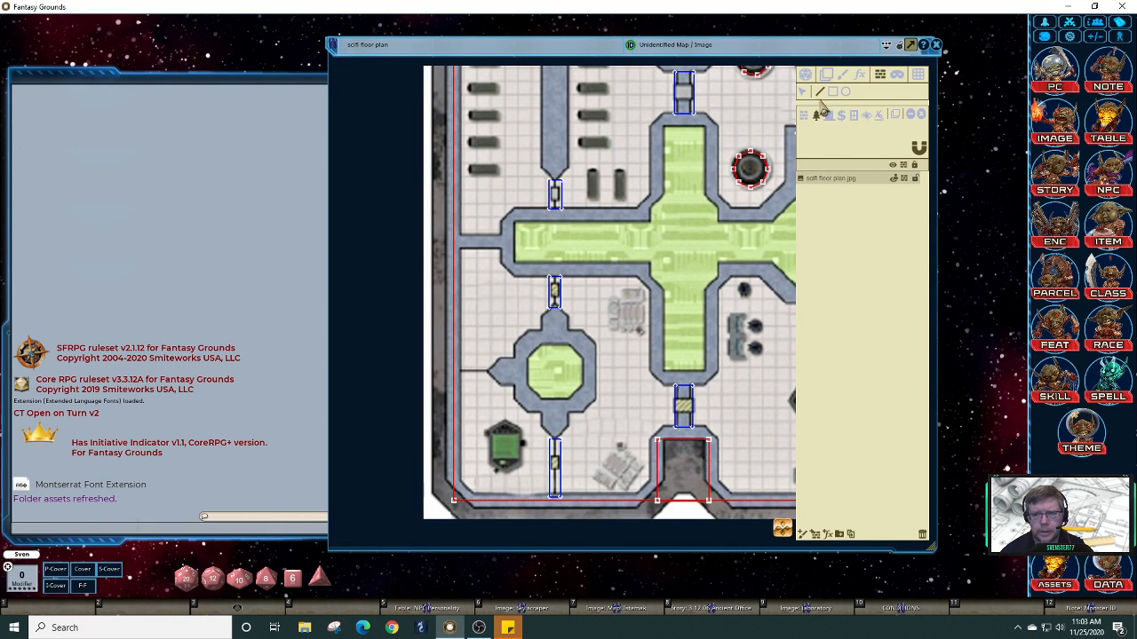
left_click(505, 371)
left_click(524, 399)
left_click(546, 409)
left_click(554, 427)
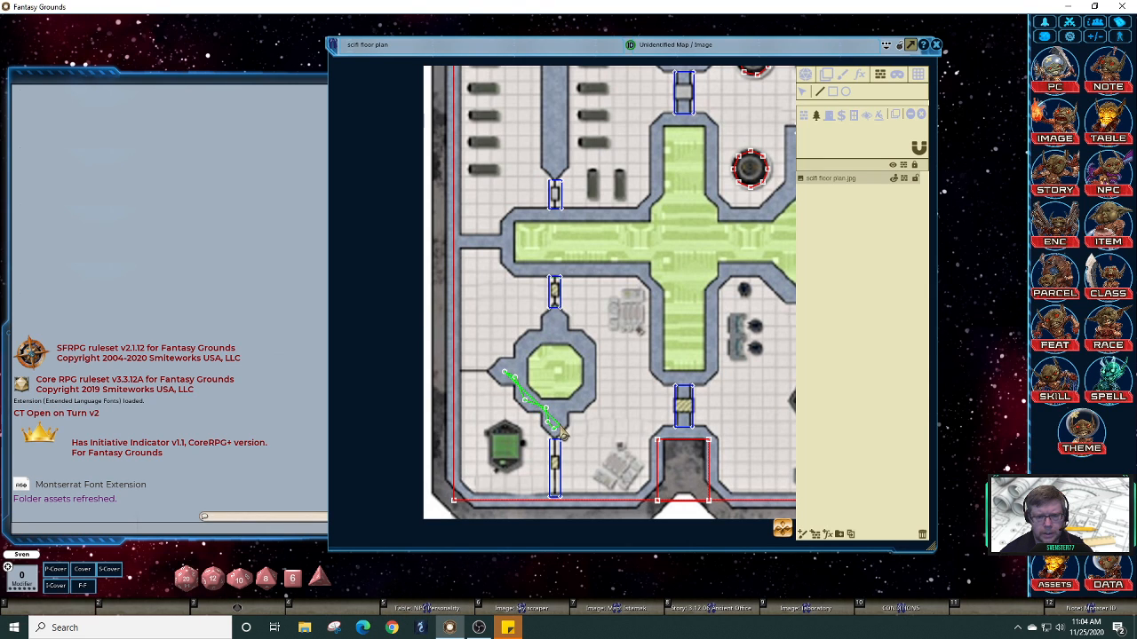
left_click(559, 409)
left_click(579, 403)
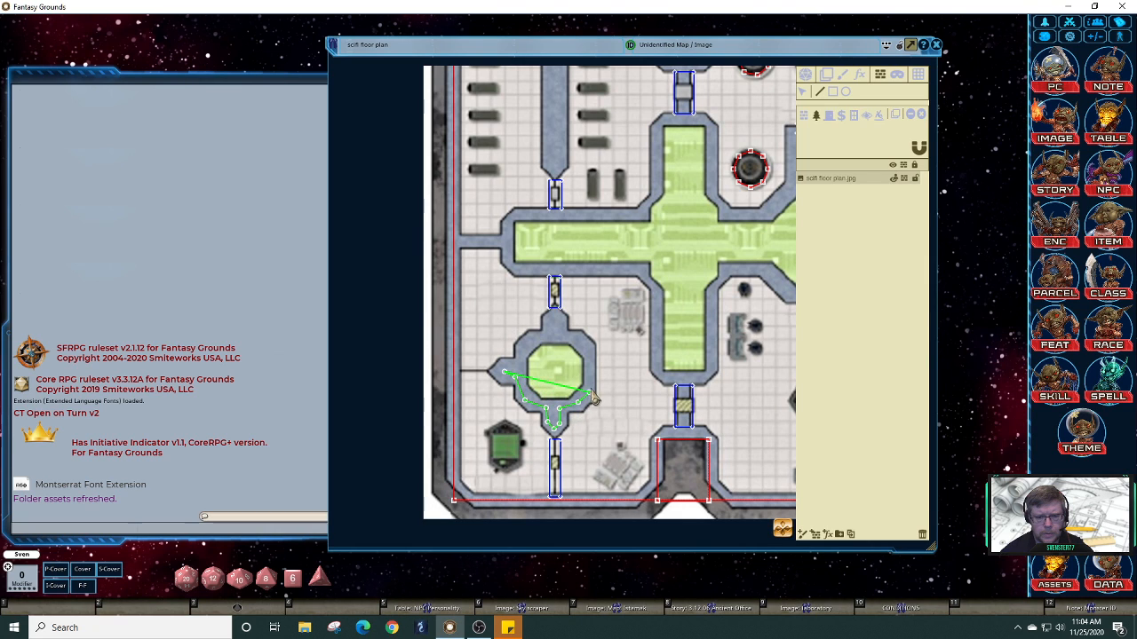
left_click(589, 391)
left_click(581, 341)
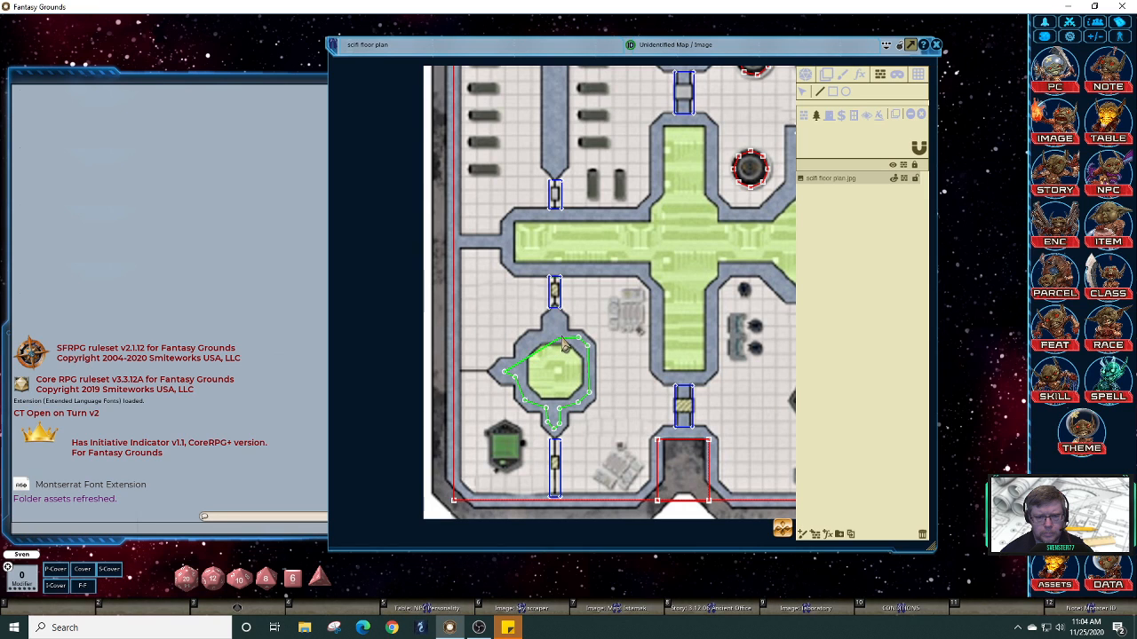
left_click(562, 331)
left_click(555, 317)
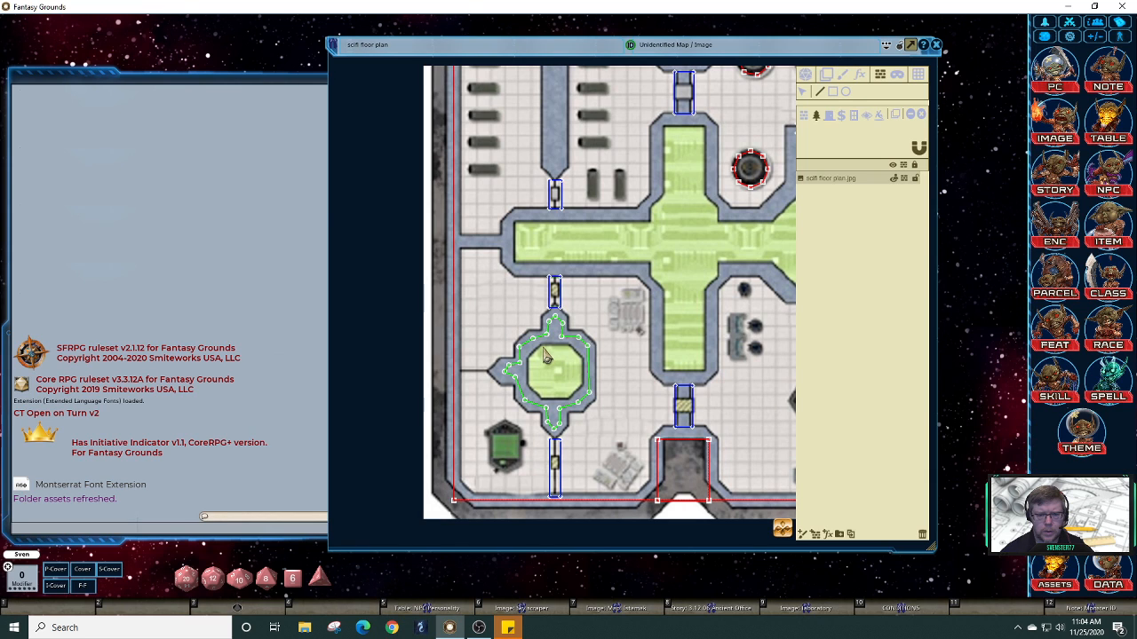
mouse_move(546, 355)
left_mouse_down()
mouse_move(534, 381)
mouse_move(546, 405)
mouse_move(576, 396)
mouse_move(581, 364)
mouse_move(569, 359)
left_mouse_up()
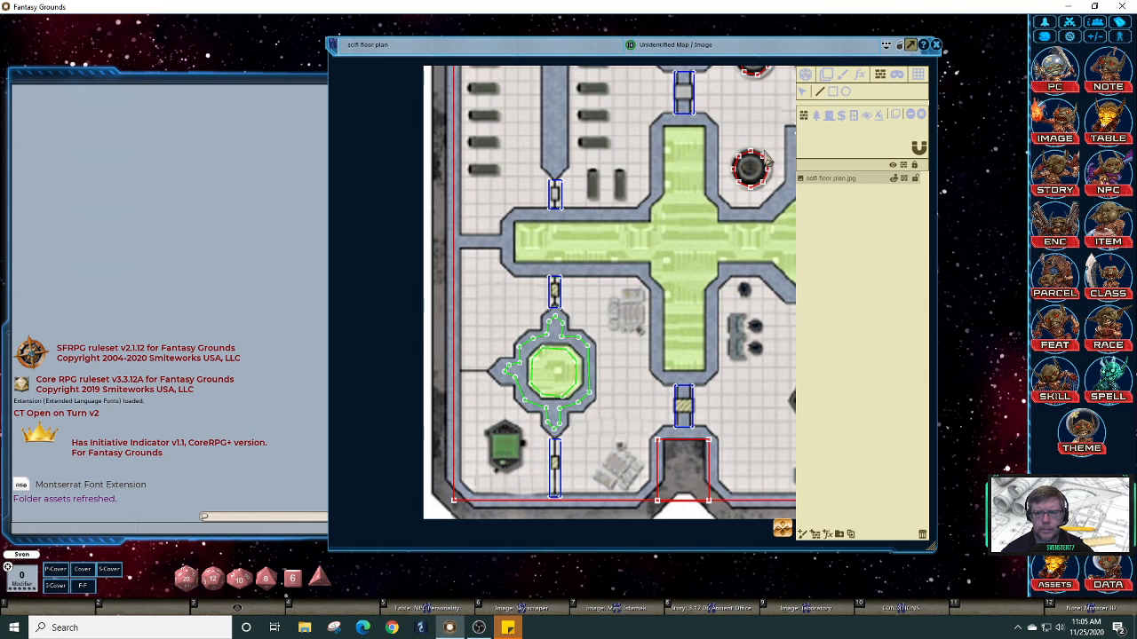
Step: Trace a wall line from the green corridor's left end along its lower edge and around the left-hand downward arm
left_click(518, 228)
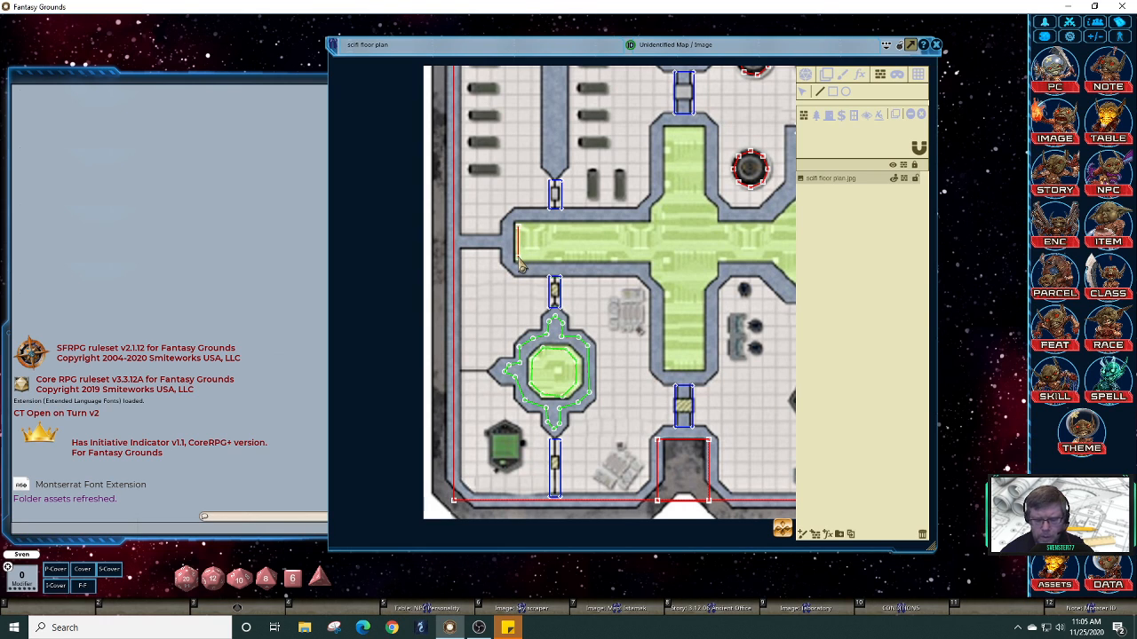
left_click(519, 258)
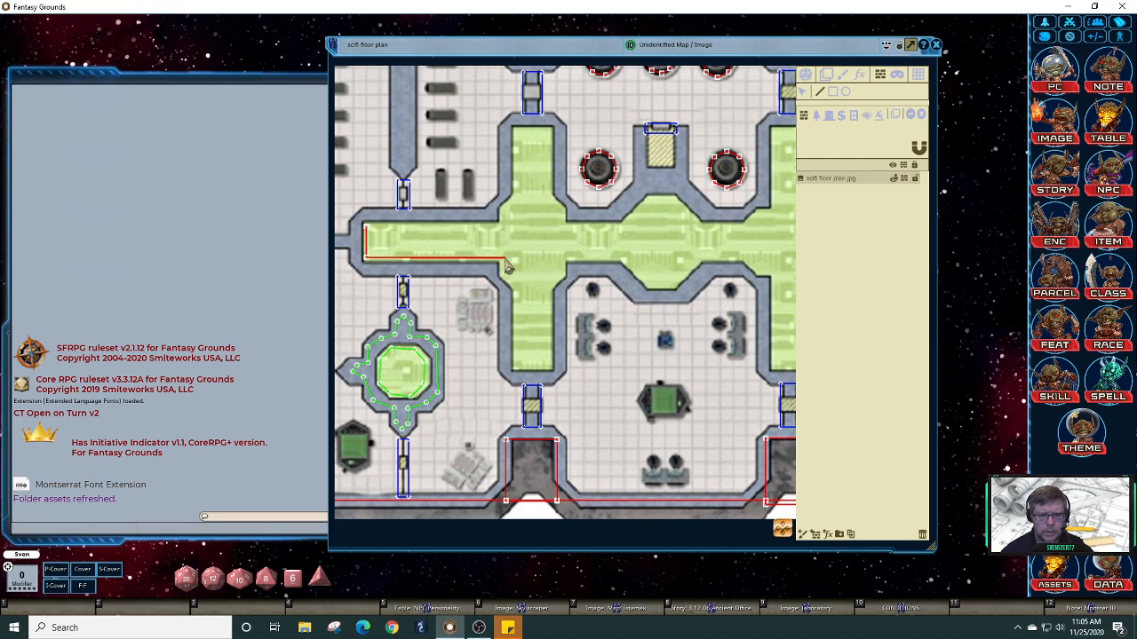
left_click(505, 259)
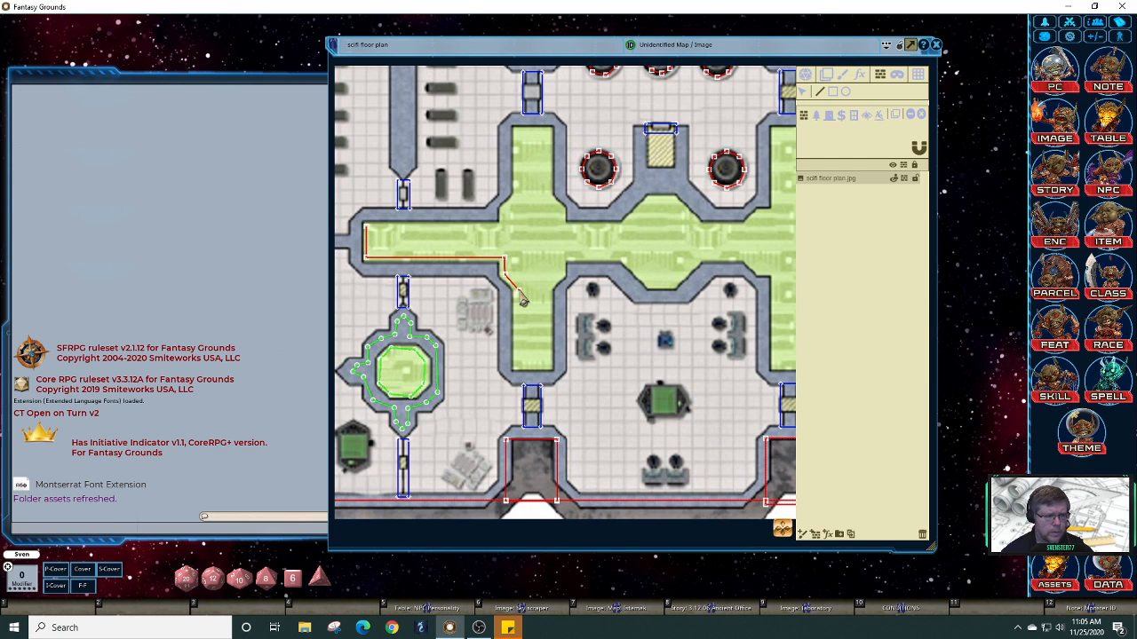
left_click(519, 293)
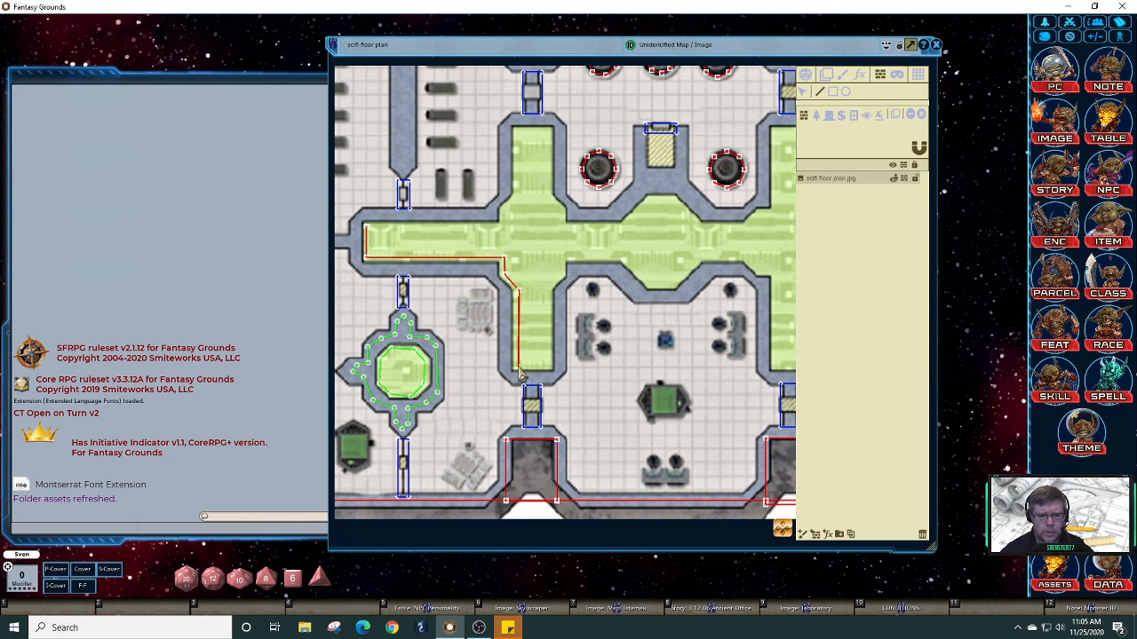
left_click(519, 366)
left_click(548, 367)
left_click(548, 288)
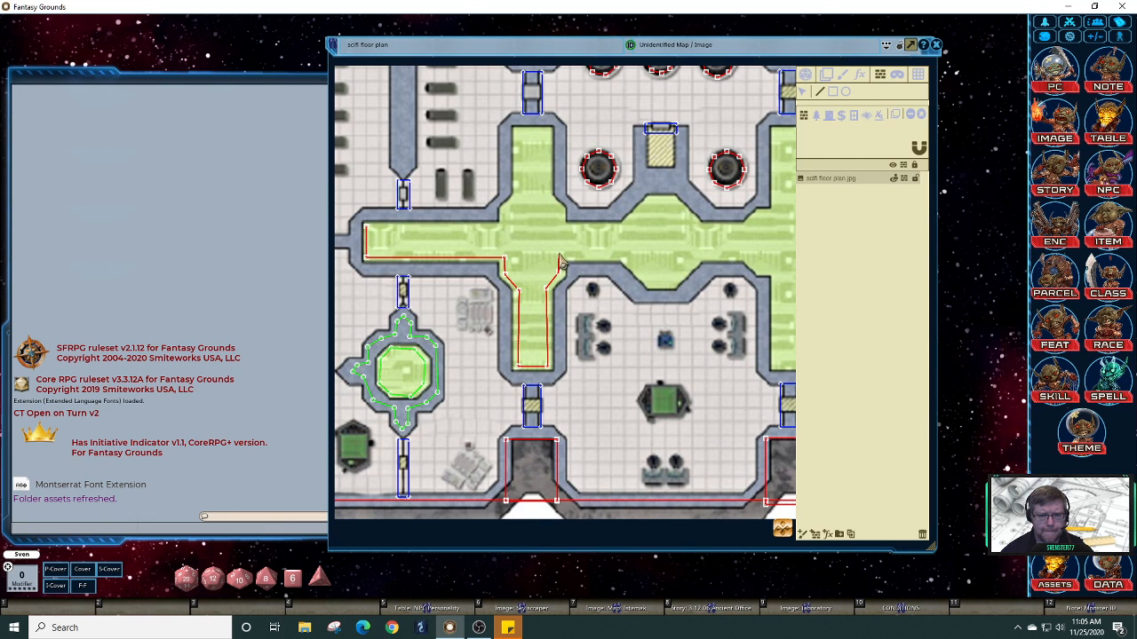
left_click(559, 258)
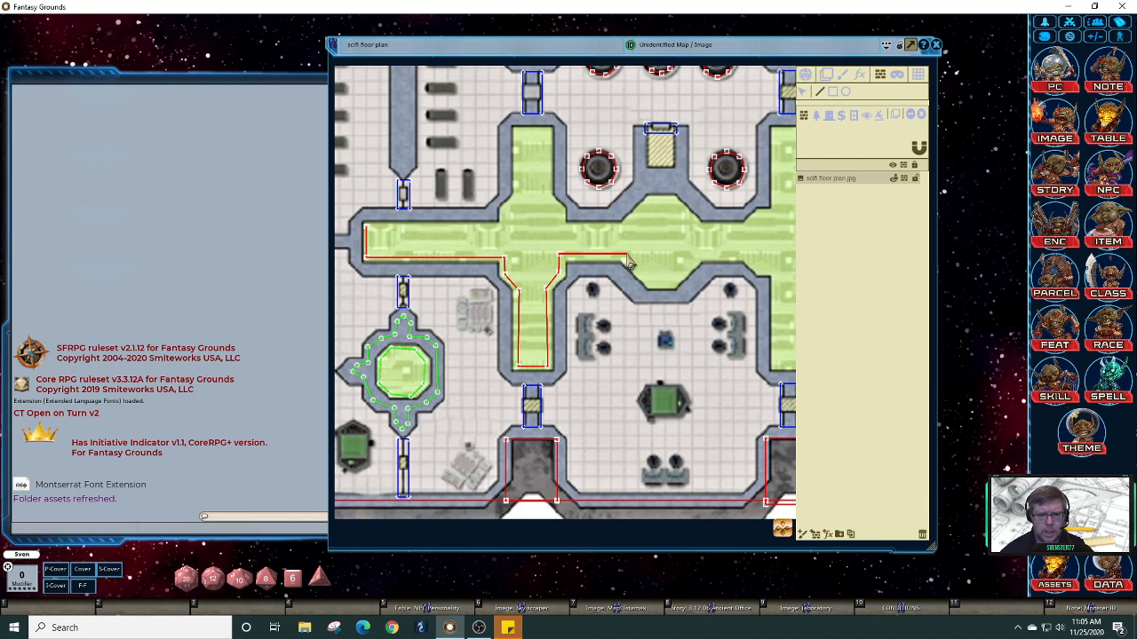
Step: Continue the wall line along the green corridor's lower edge, around the central octagonal bulge and towards the right-hand downward arm
left_click(626, 257)
left_click(649, 281)
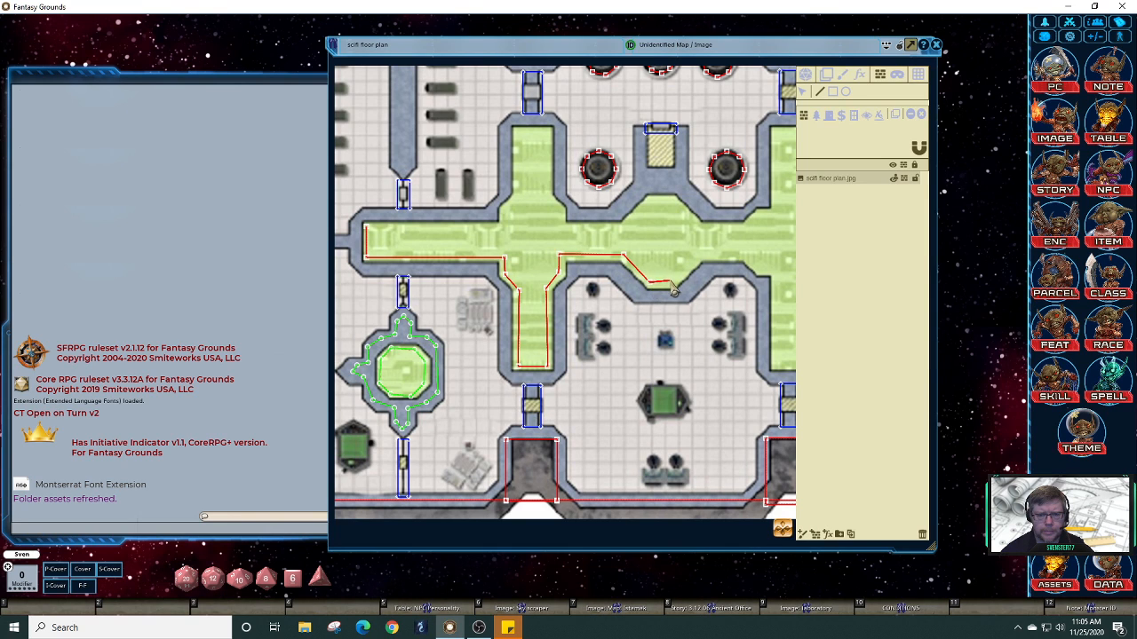
left_click(672, 283)
left_click(701, 256)
left_click(758, 268)
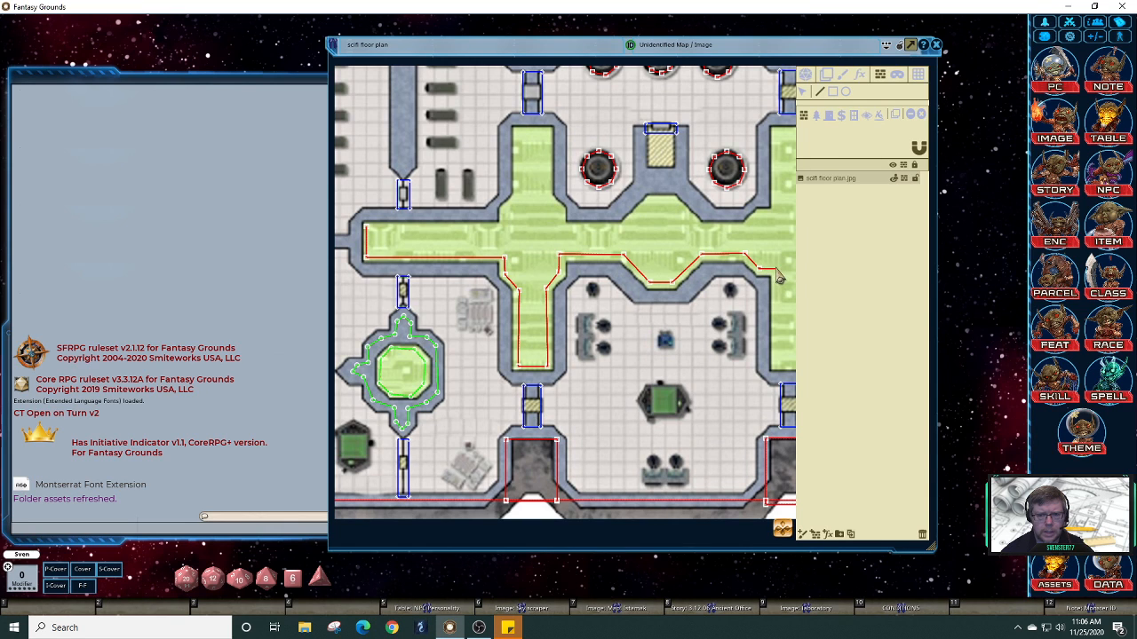
Step: Continue the wall line down, across and back up the green corridor's right-hand downward arm
left_click(776, 270)
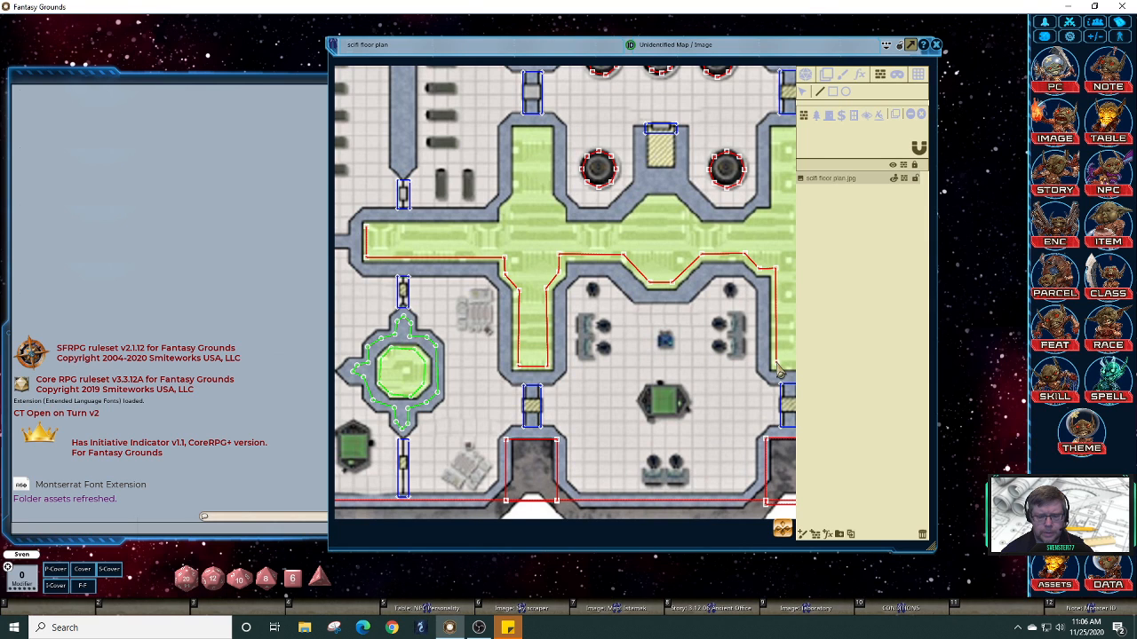
left_click(776, 364)
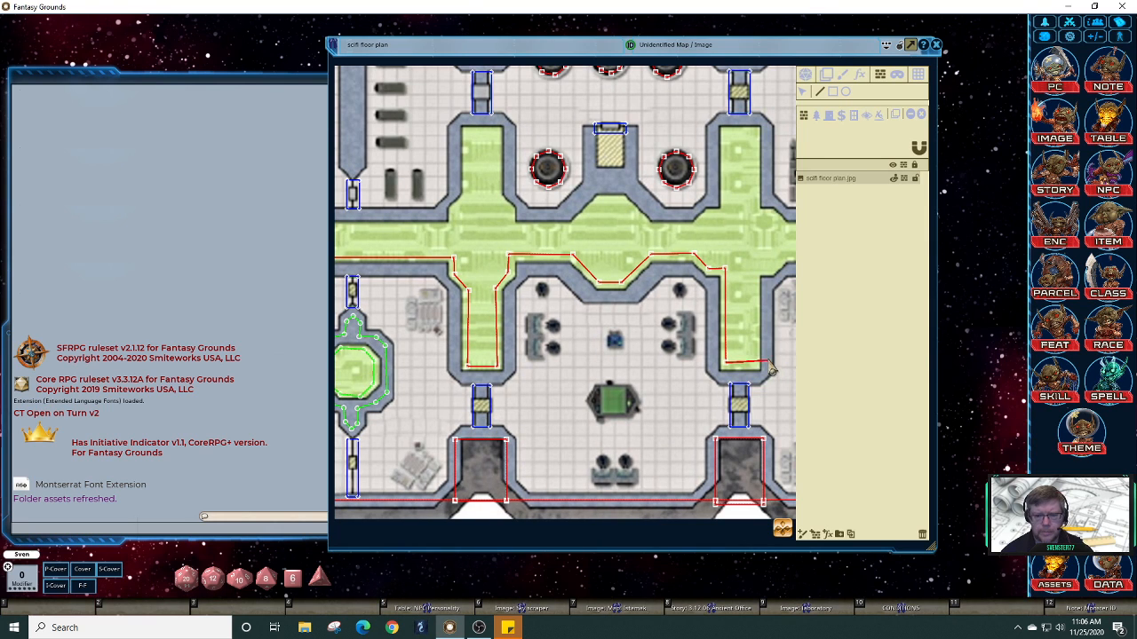
left_click(756, 366)
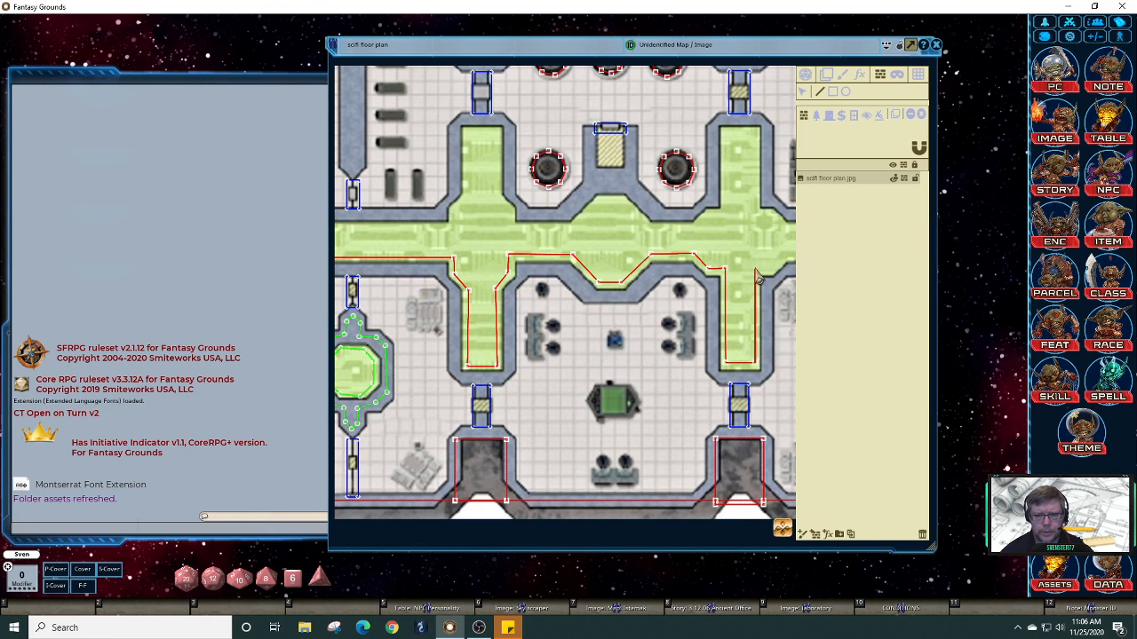
left_click(756, 268)
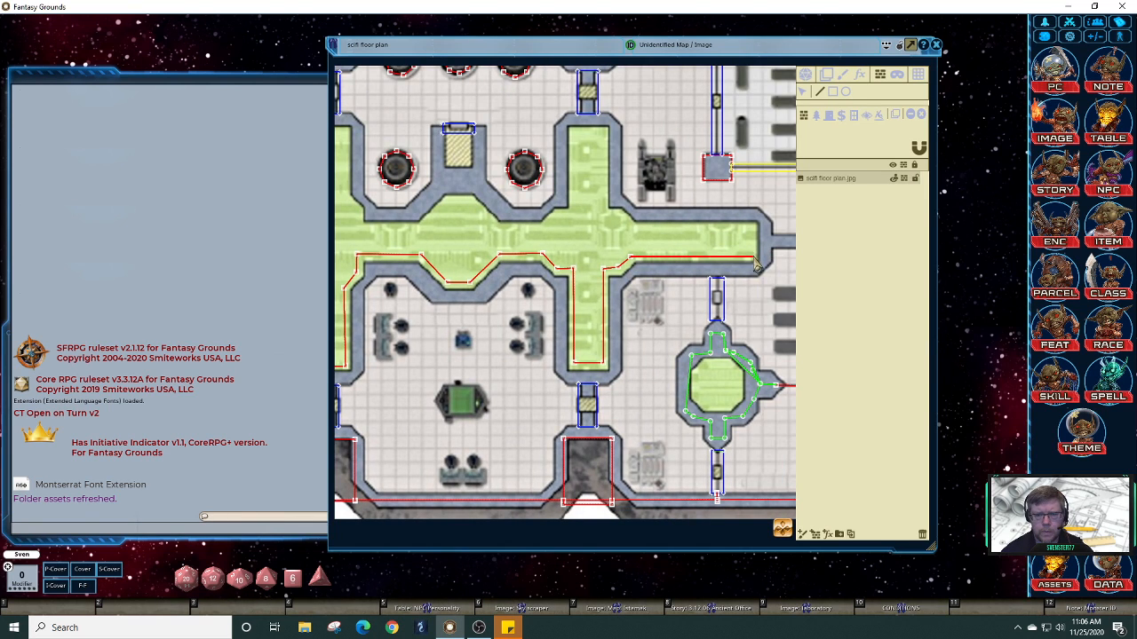
Step: Continue the wall line around the green corridor's right end and back along its upper edge
left_click(755, 258)
left_click(752, 228)
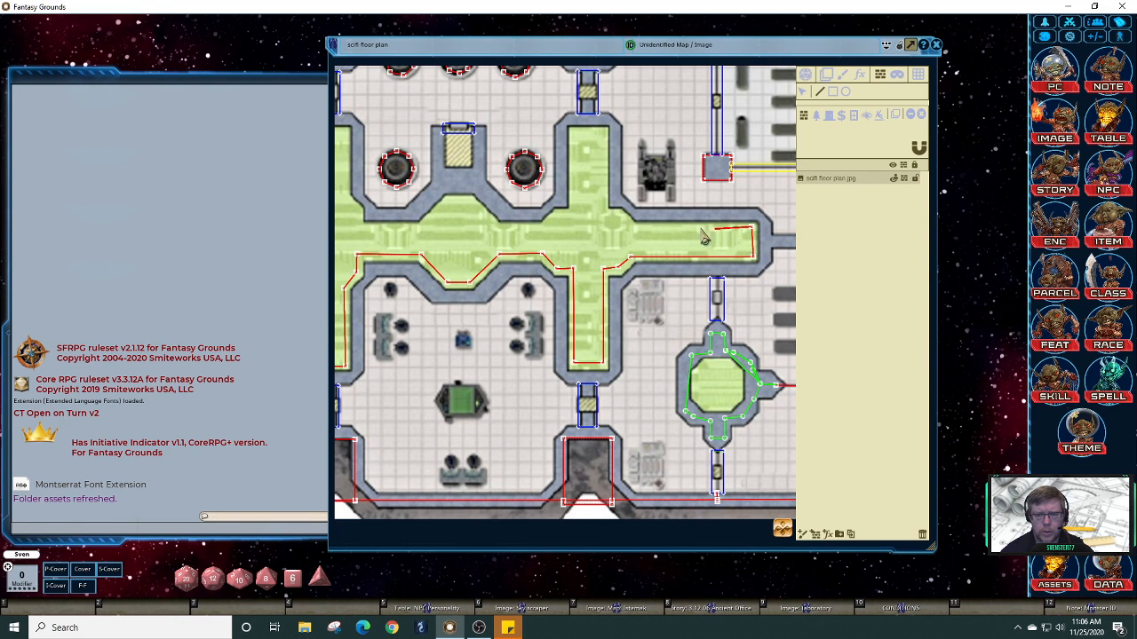
left_click(631, 228)
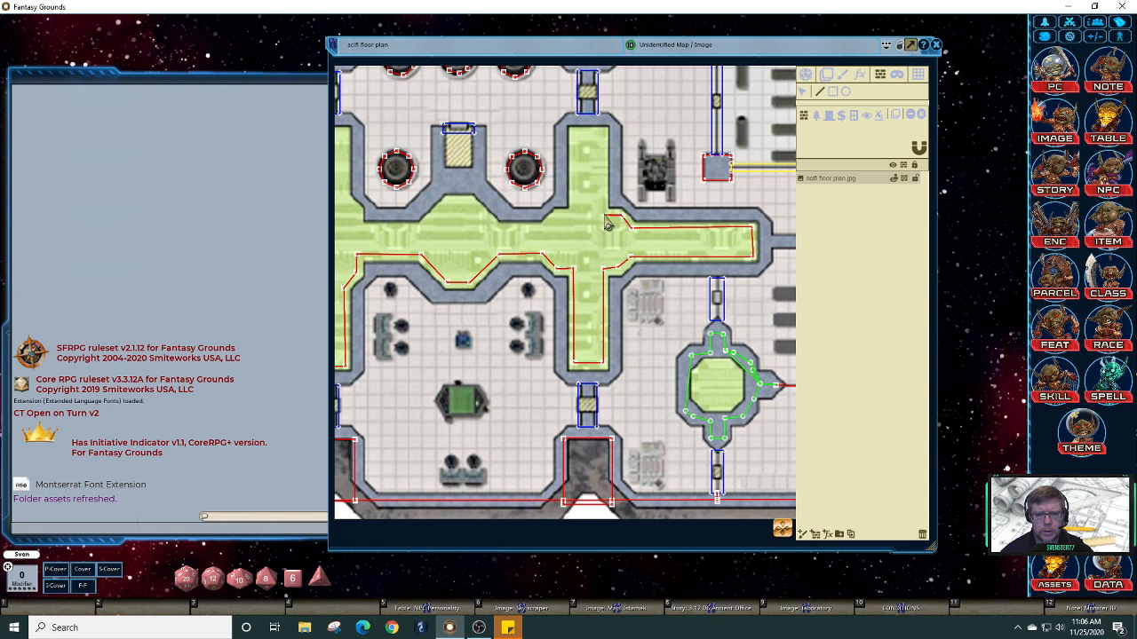
Step: Trace the wall line around the green corridor's right-hand upward arm
left_click(606, 214)
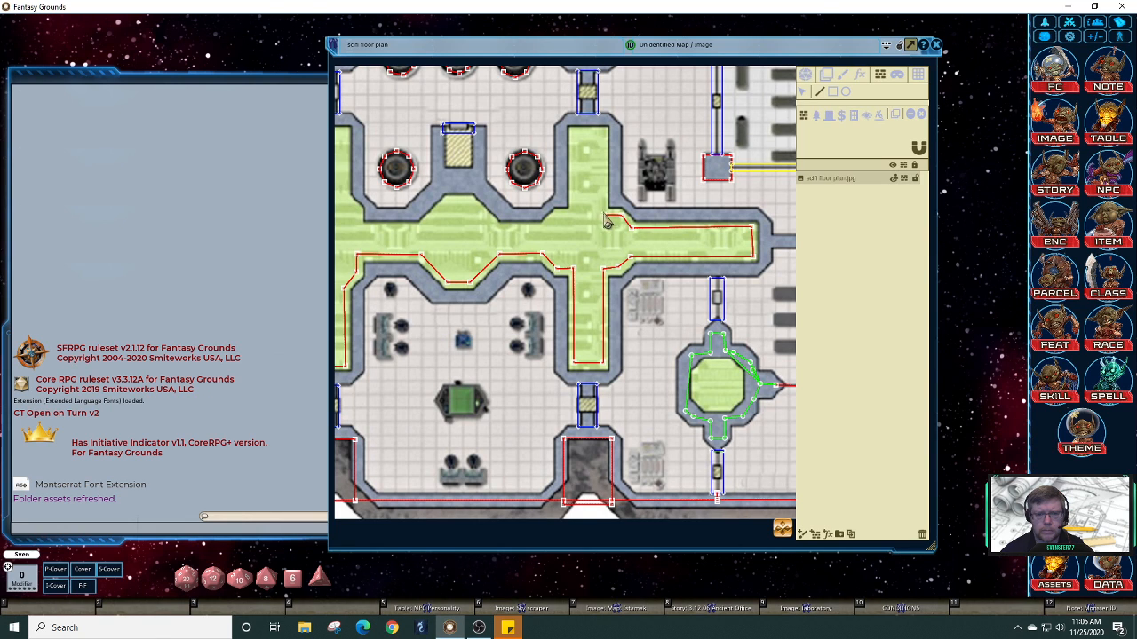
left_click(605, 134)
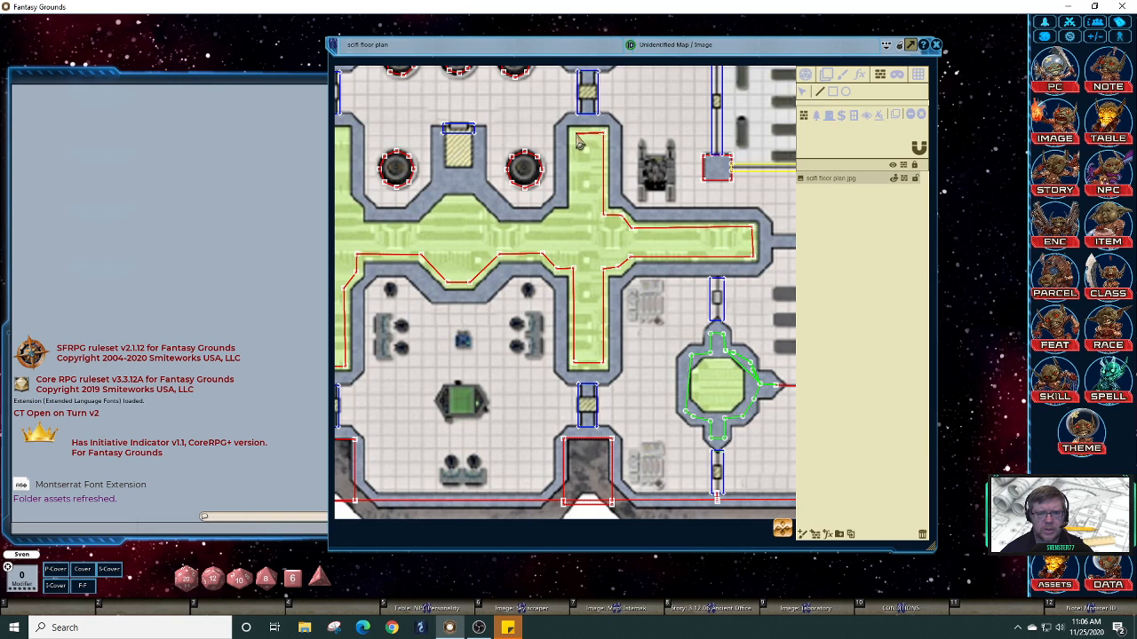
left_click(575, 135)
left_click(575, 214)
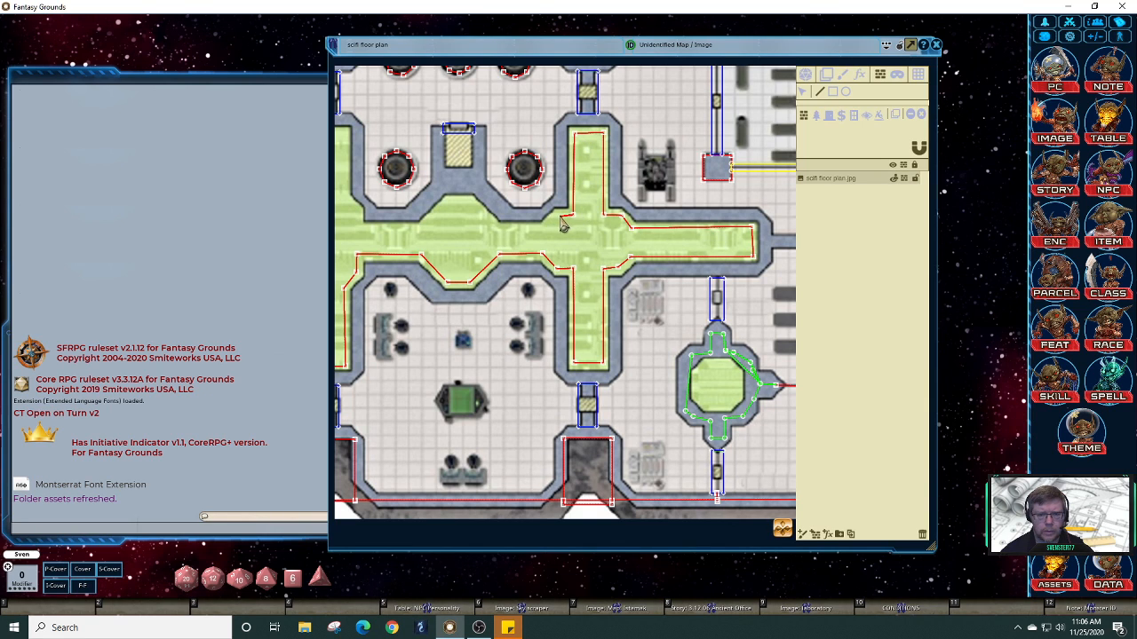
left_click(558, 217)
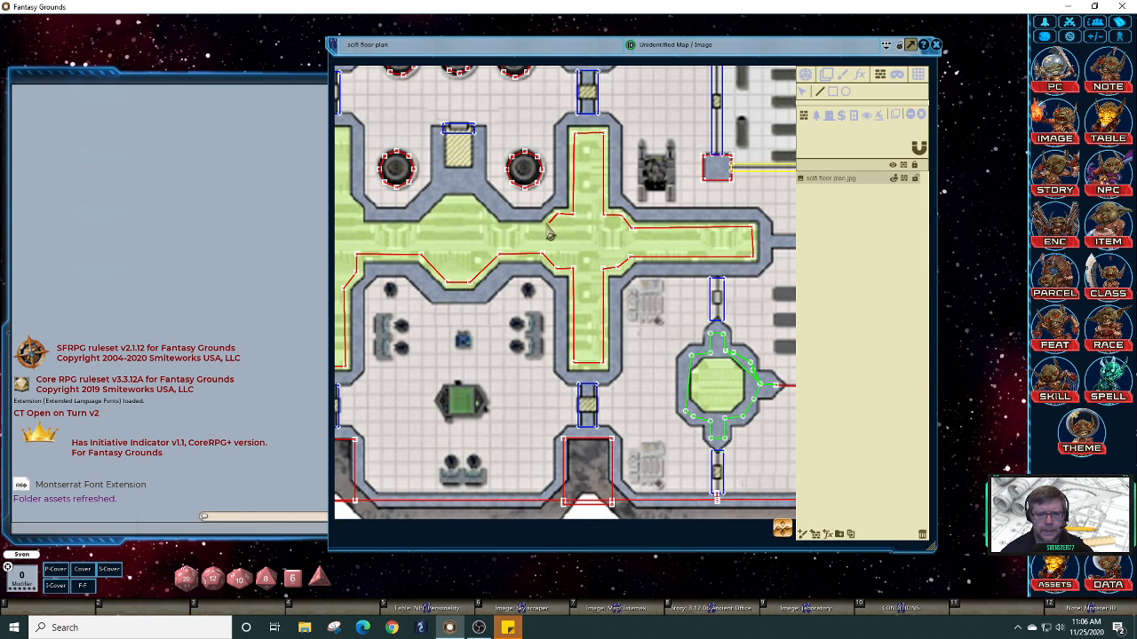
Step: Continue the wall line along the corridor's upper edge and over the top of the central octagonal bulge
left_click(499, 229)
left_click(470, 200)
left_click(447, 202)
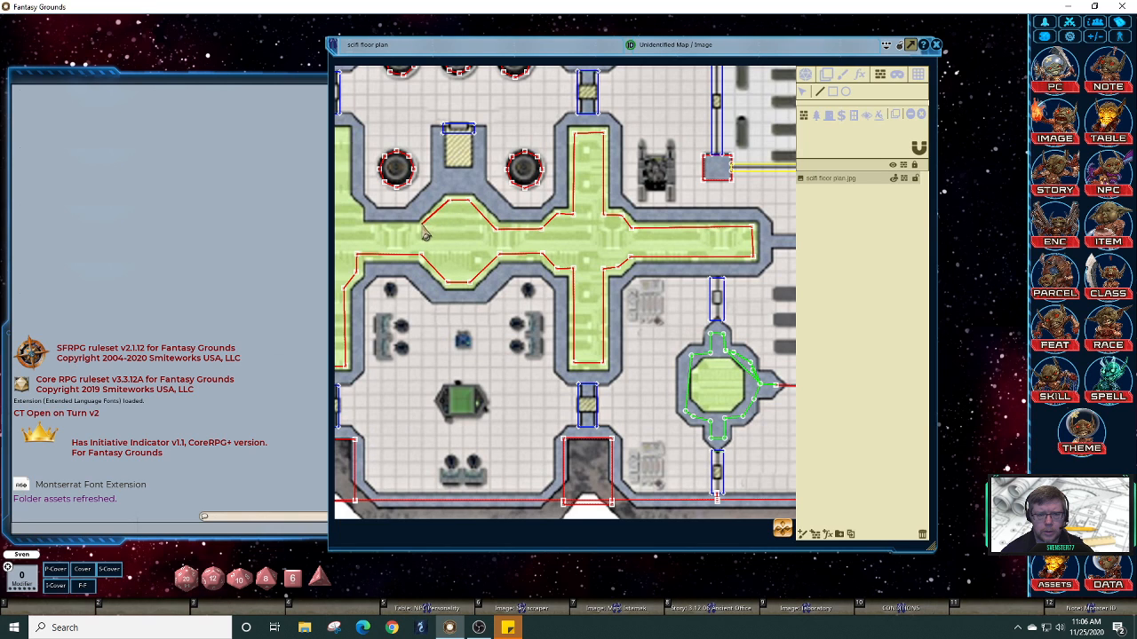
left_click(421, 227)
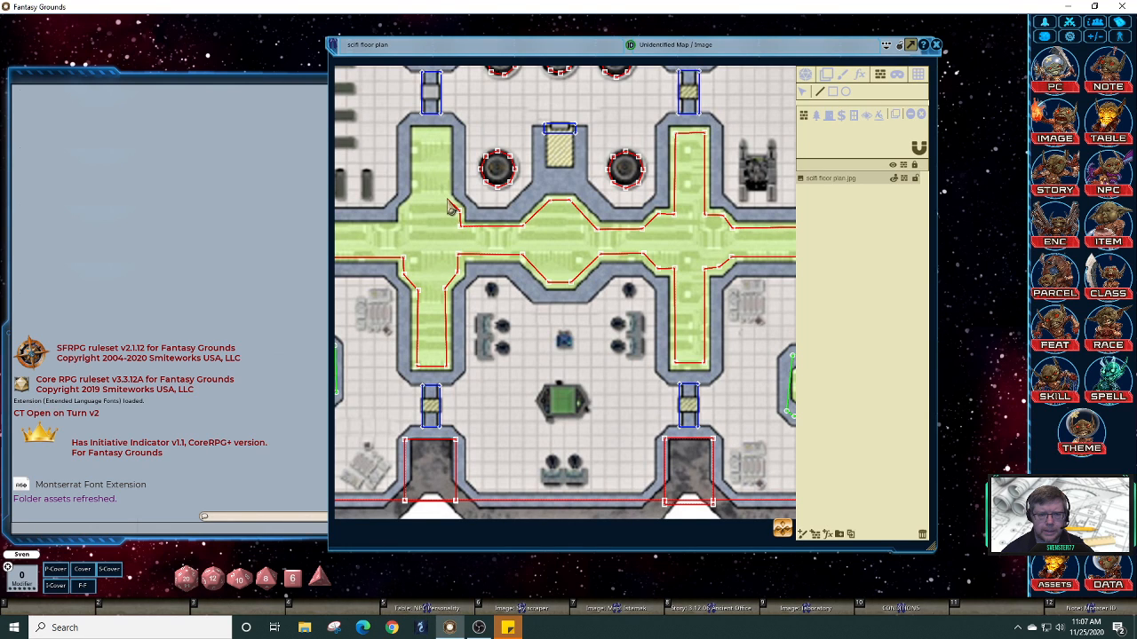
Step: Trace the wall line around the left-hand upward arm to the corridor's left end and finish the corridor outline
left_click(448, 131)
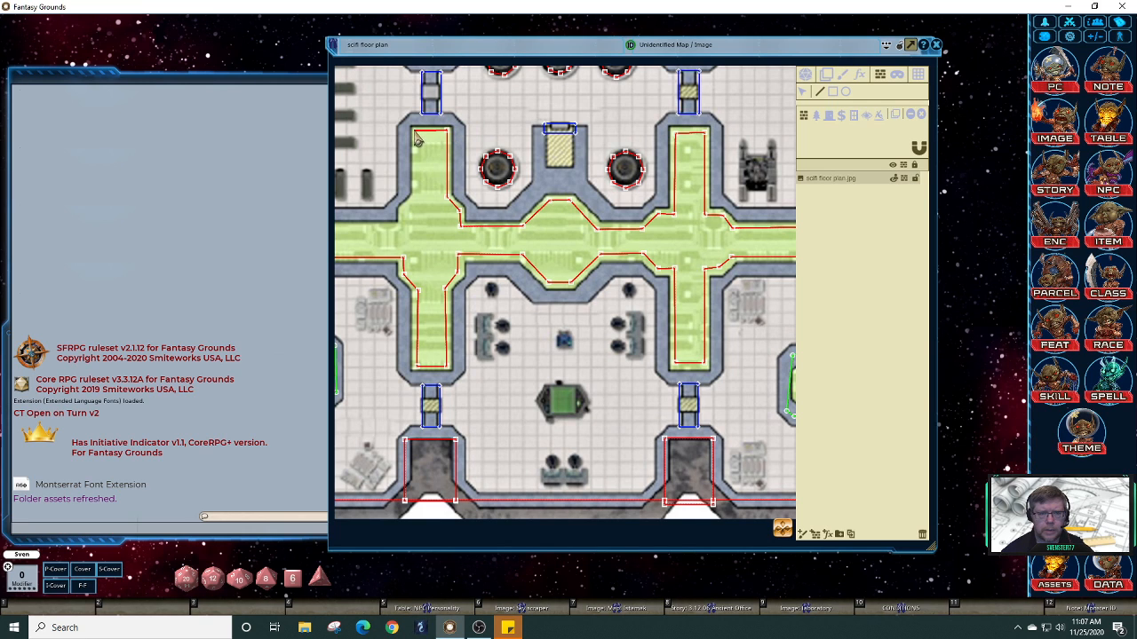
left_click(415, 132)
left_click(414, 204)
left_click(401, 215)
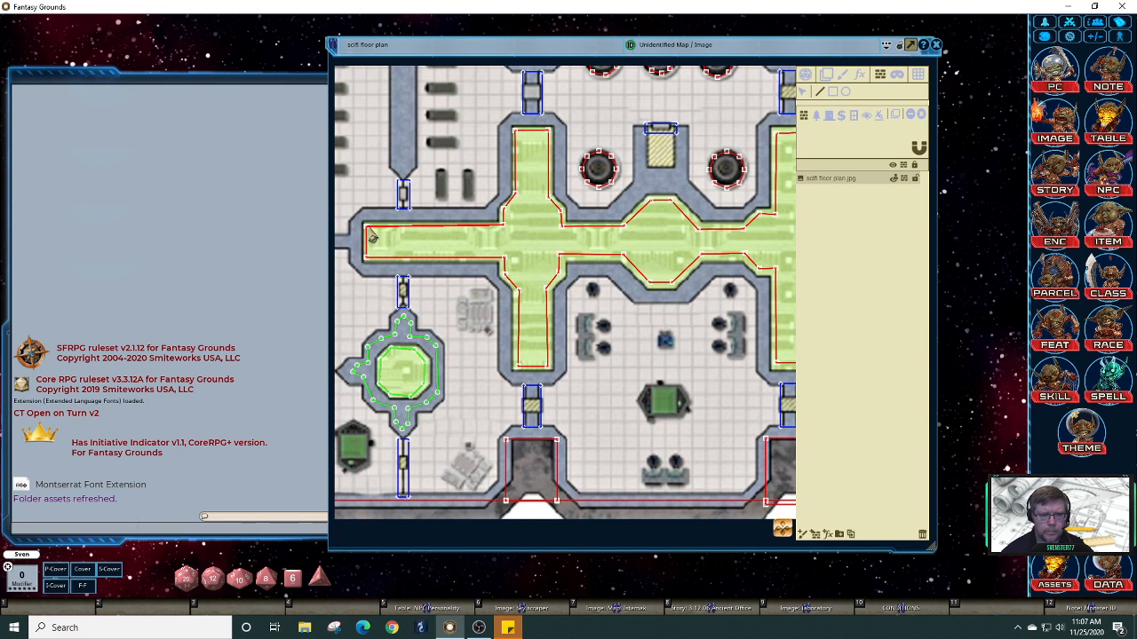
left_click(365, 231)
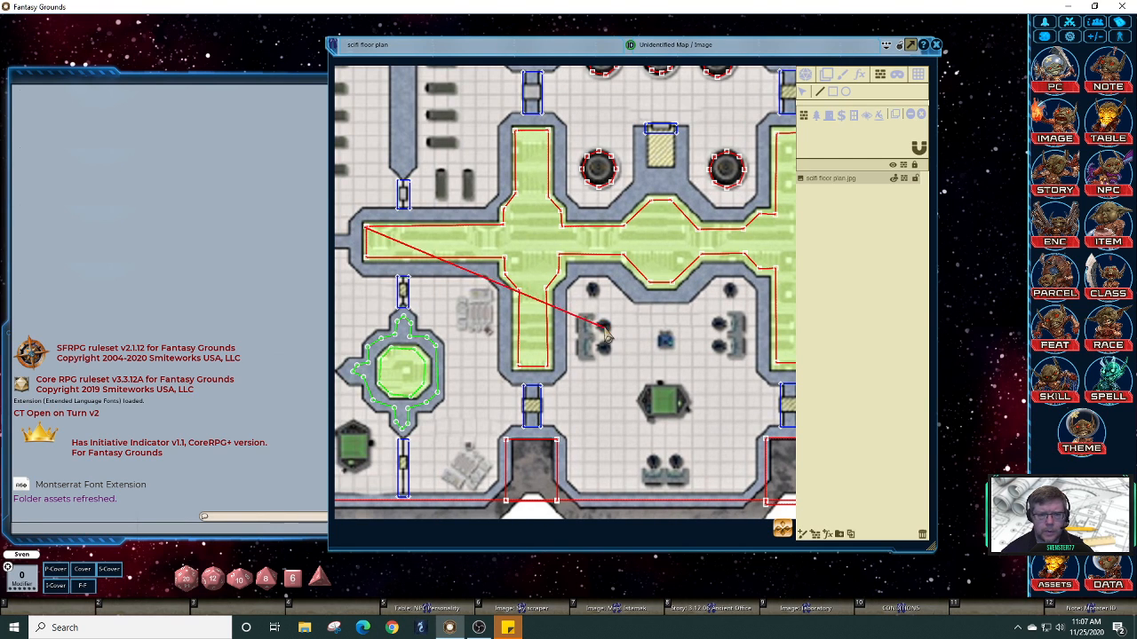
right_click(604, 332)
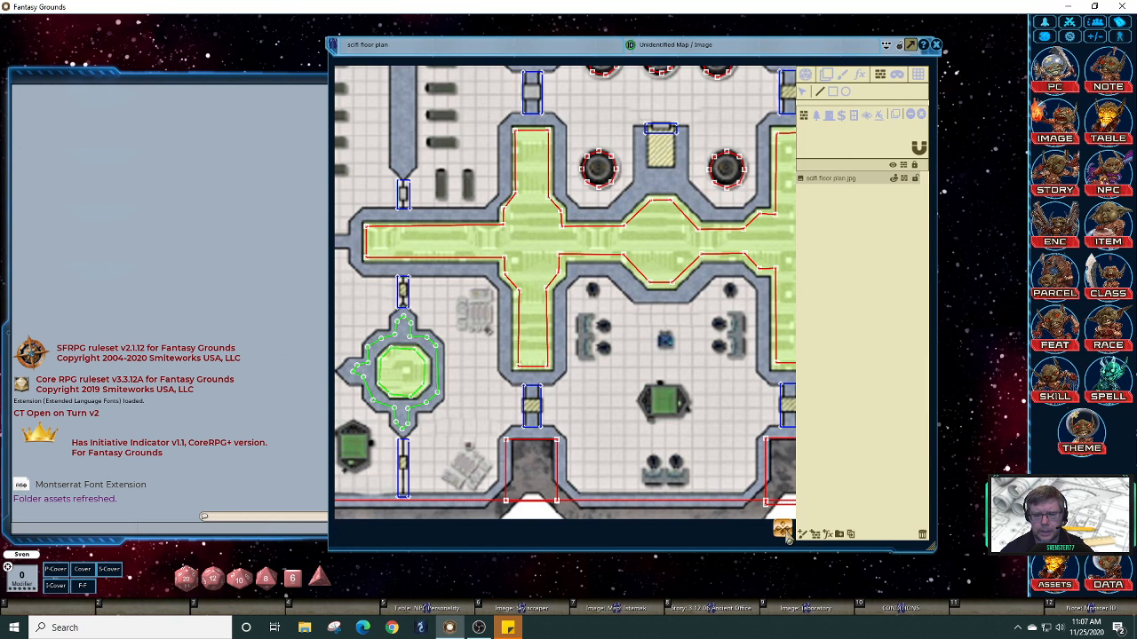
Step: Draw a rectangular wall over the narrow partition between the left outer wall and corridor, plus a short wall from the corridor to the door above
left_click_drag(778, 530, 622, 519)
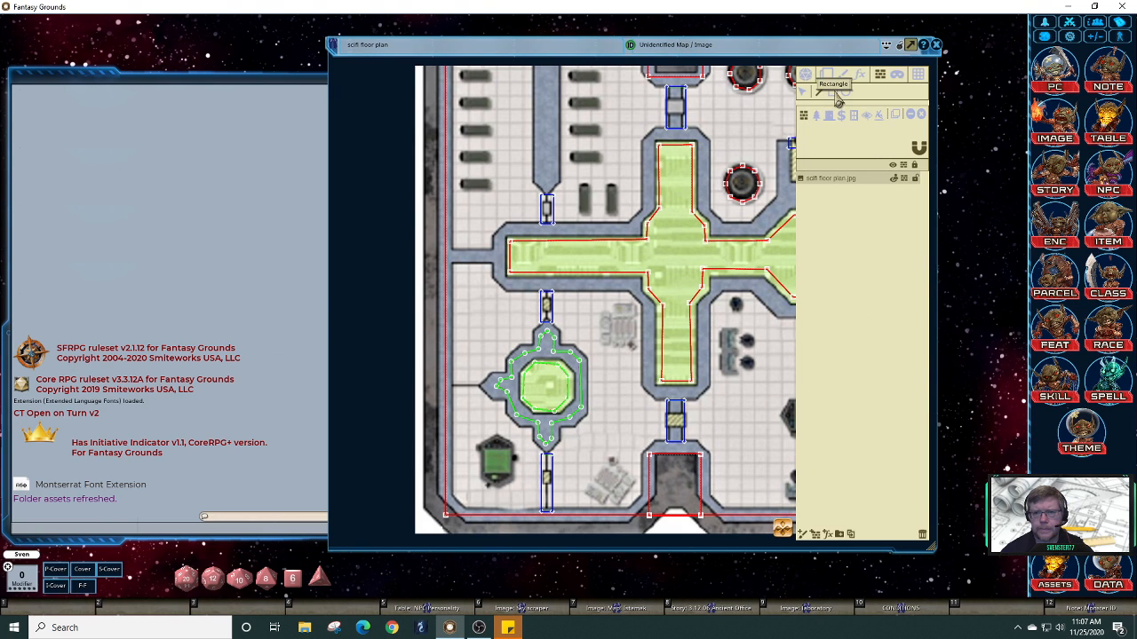
left_click(835, 94)
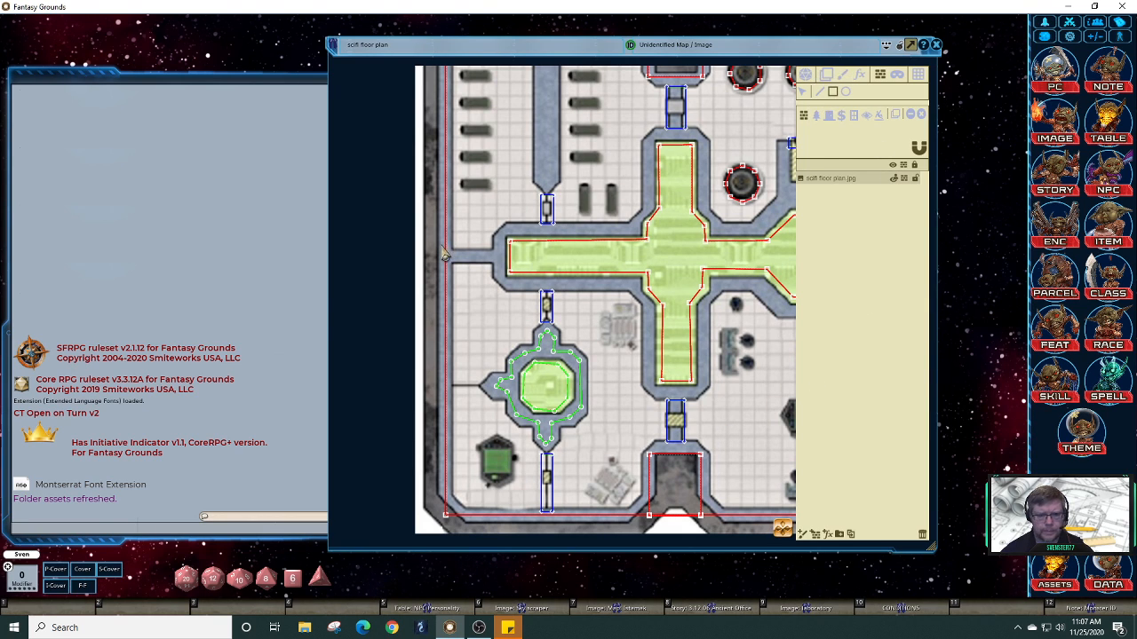
left_click_drag(446, 253, 512, 271)
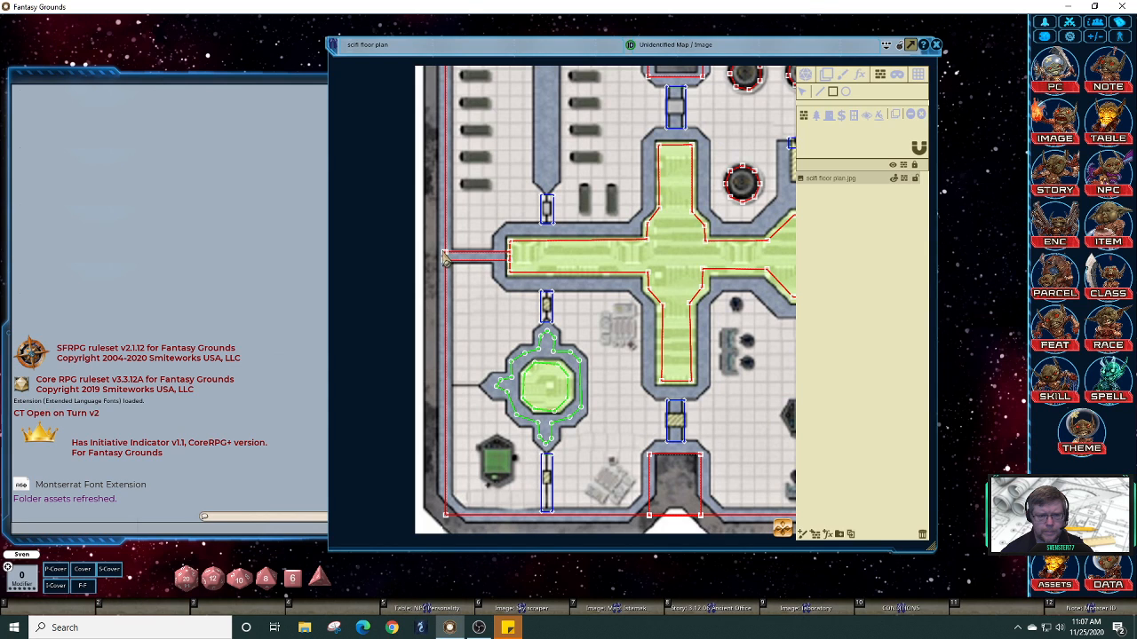
left_click(548, 226)
left_click(546, 238)
Step: Trace a closed wall outline with the line tool around the long blue-grey divider between the two doors in the upper-left area
left_click_drag(674, 222, 662, 381)
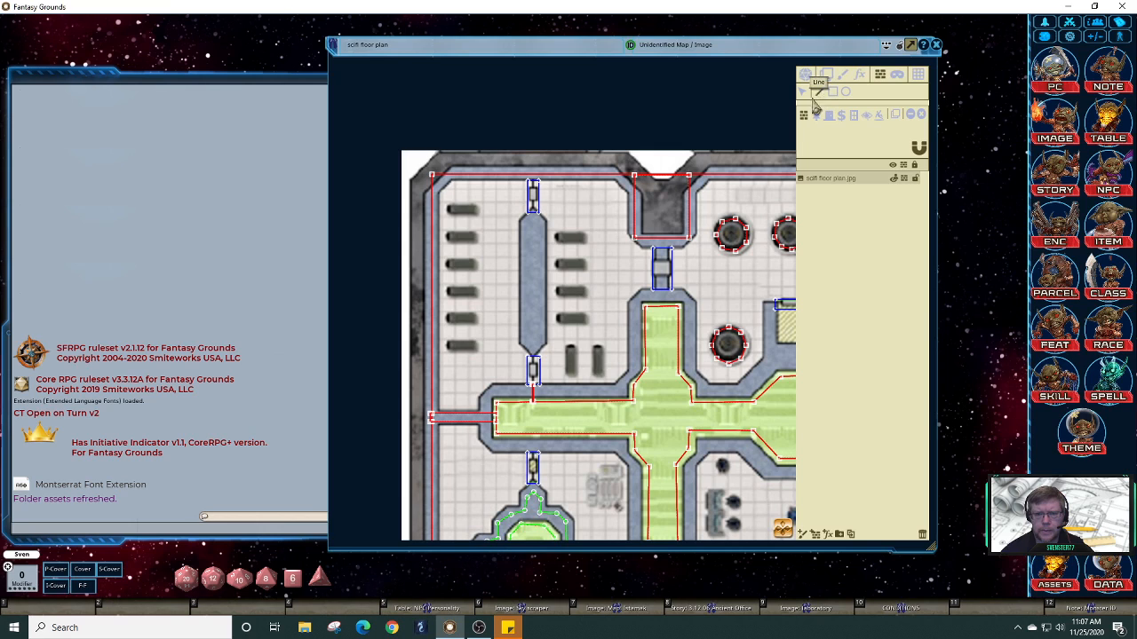
left_click(523, 223)
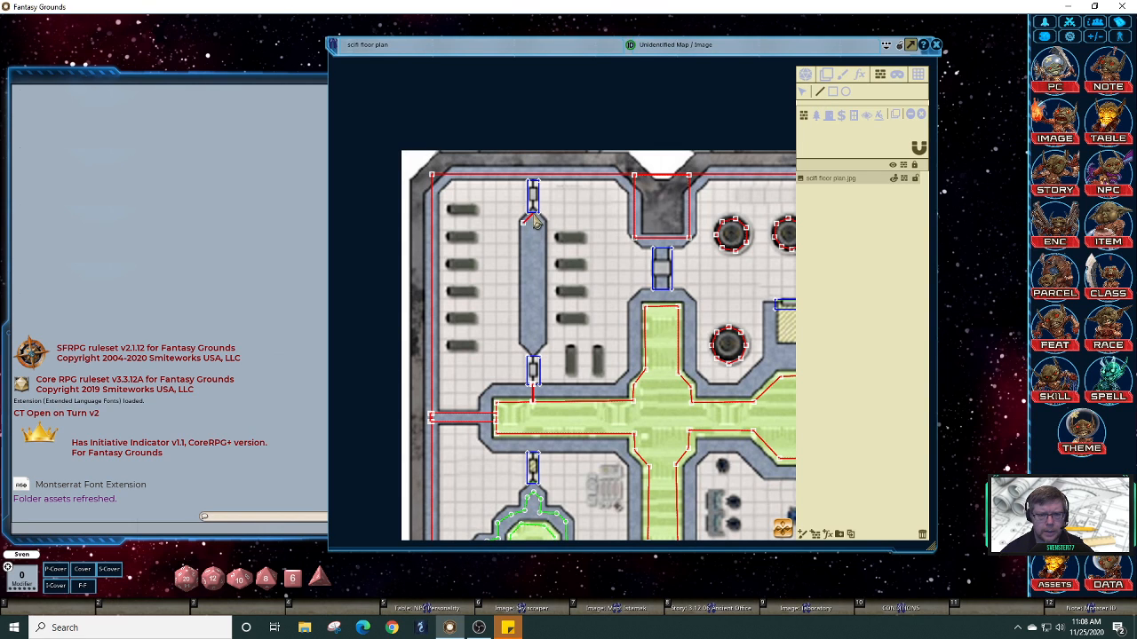
left_click(536, 222)
left_click(542, 344)
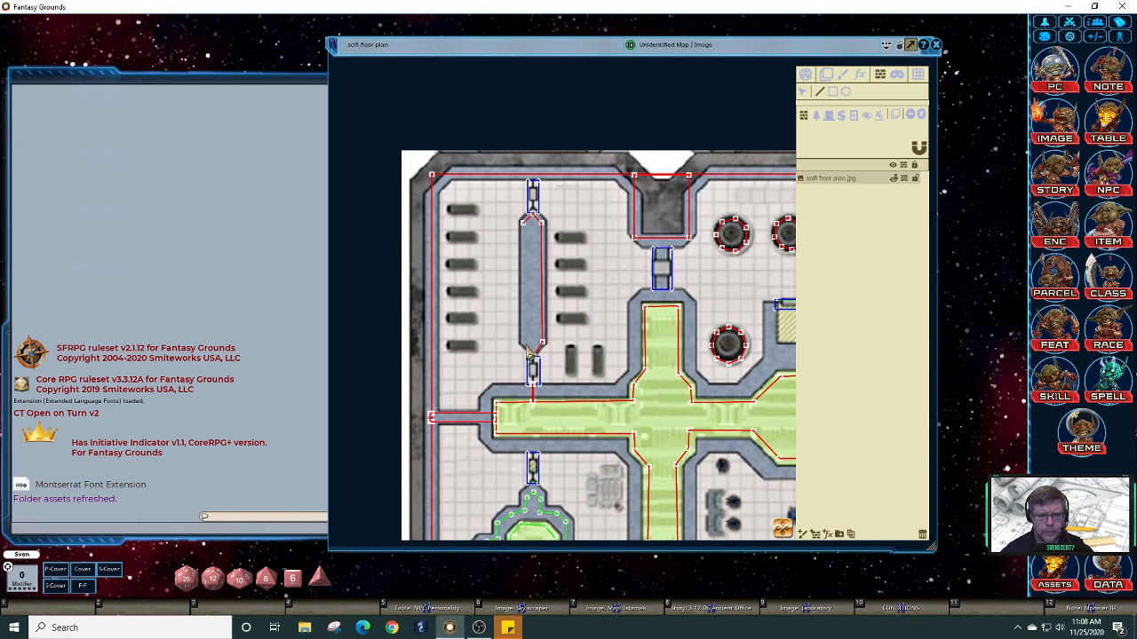
left_click(522, 343)
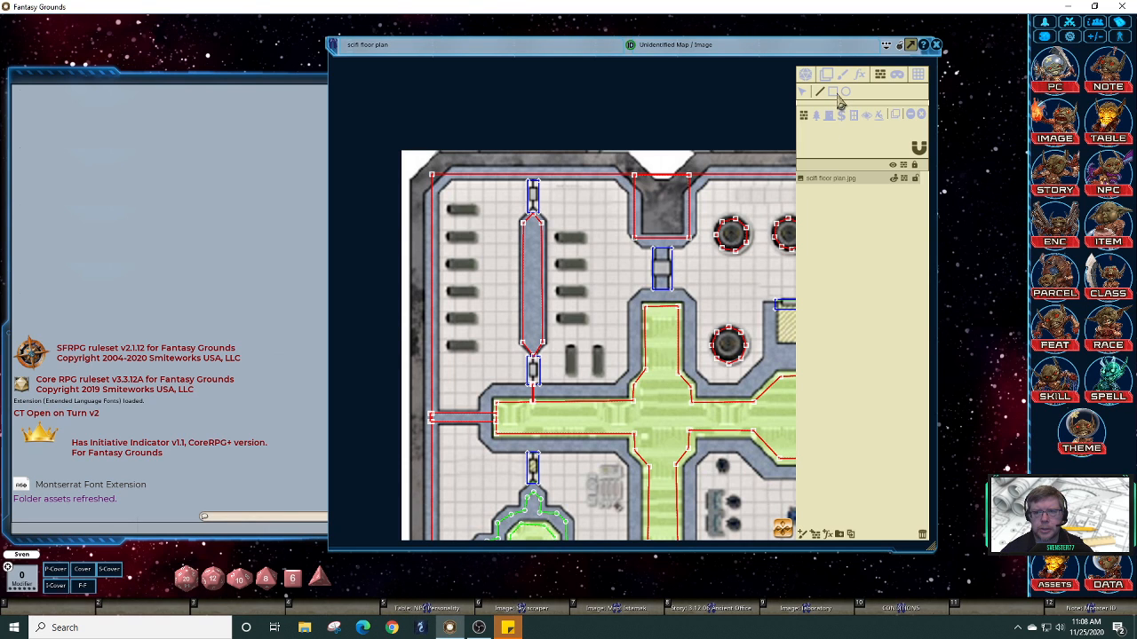
Step: Draw short wall lines joining the upper-left recess to the door below it and that door to the corridor's left-hand upward arm
left_click(662, 239)
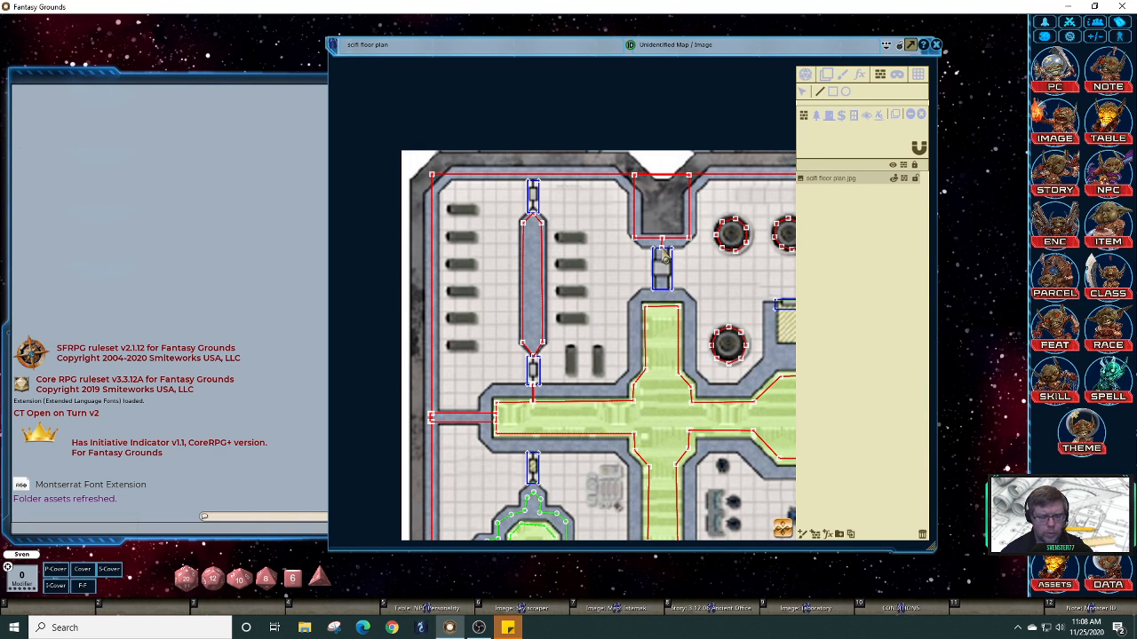
left_click(662, 308)
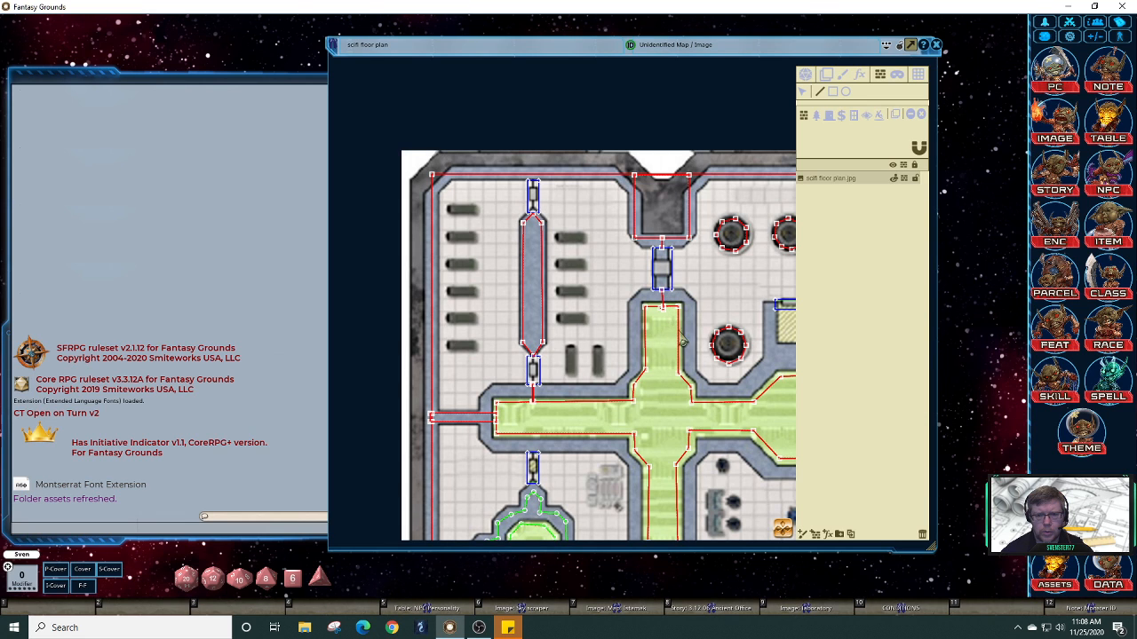
Step: Draw a wall line down each outer side of the central hatched alcove to the corridor's octagonal bulge
left_click_drag(786, 532, 803, 531)
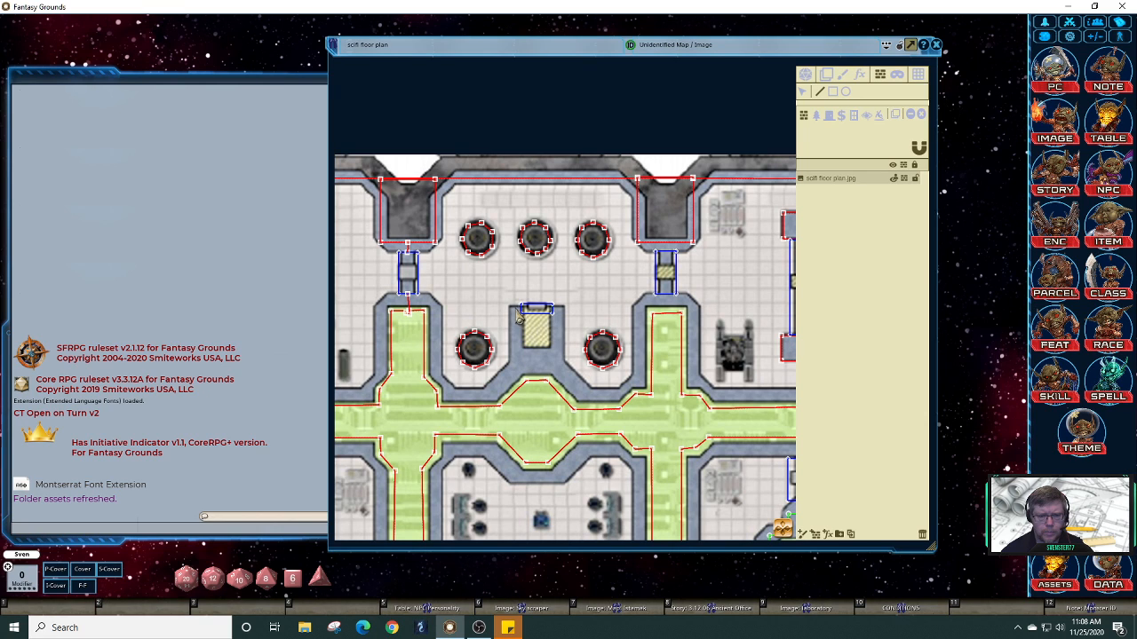
left_click(514, 310)
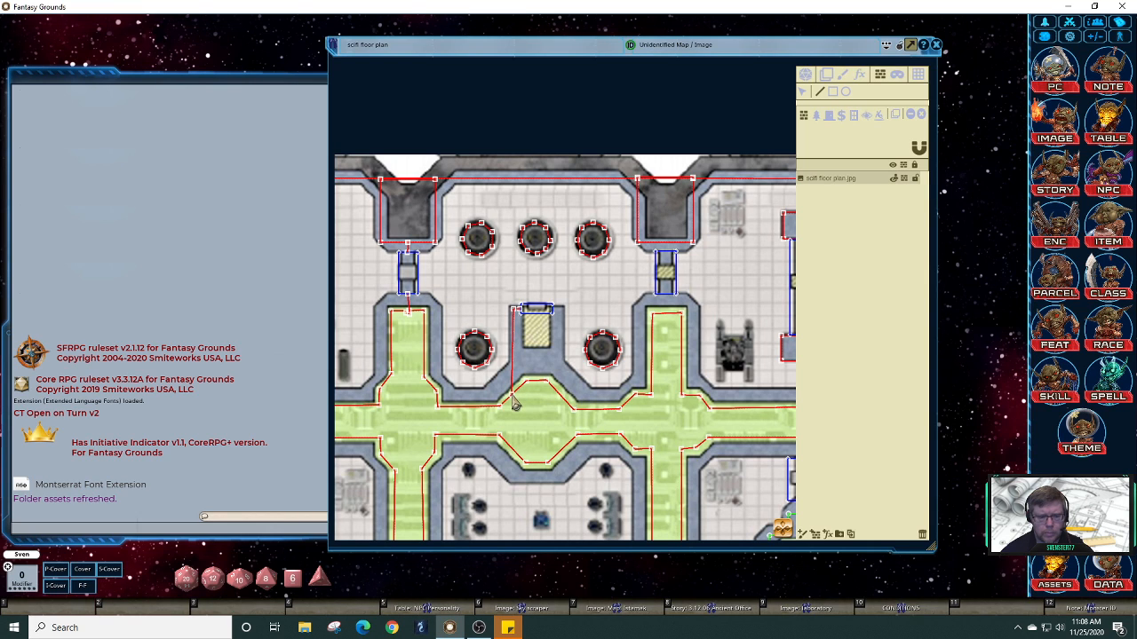
double_click(512, 396)
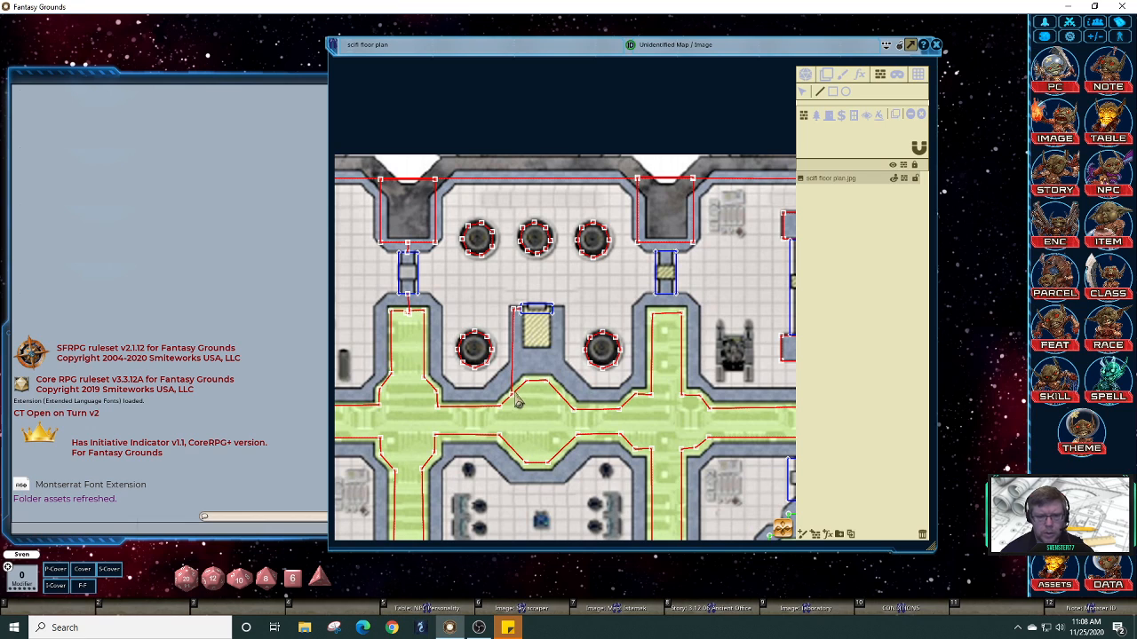
left_click(559, 312)
double_click(563, 406)
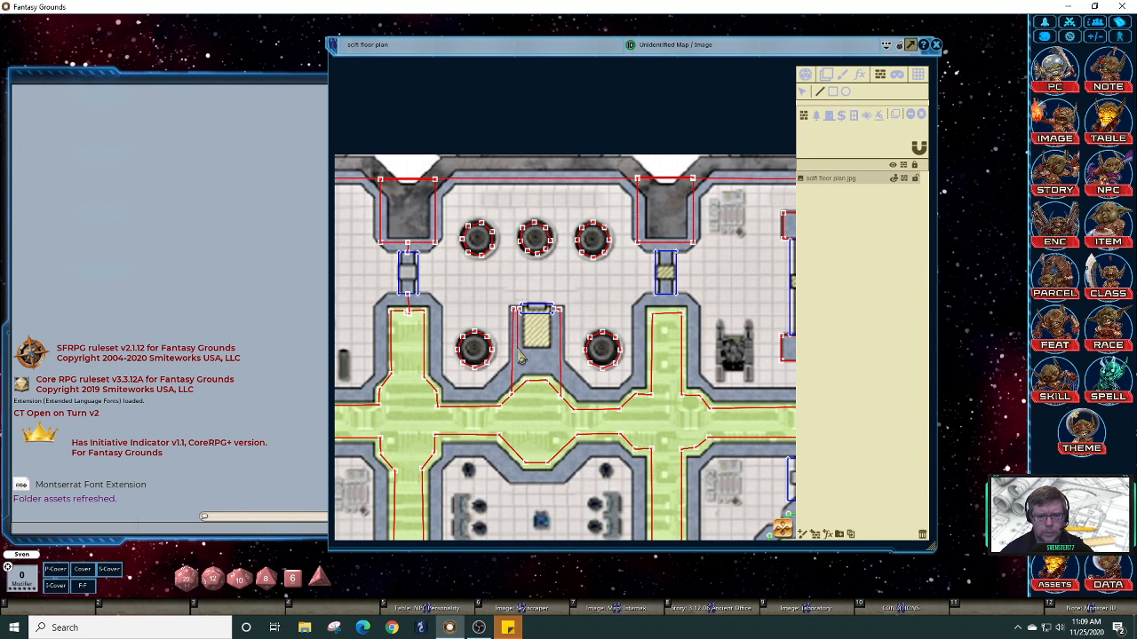
Step: Trace a U-shaped wall line around the inside of the hatched alcove below its door and finish the shape
left_click(518, 351)
left_click(557, 351)
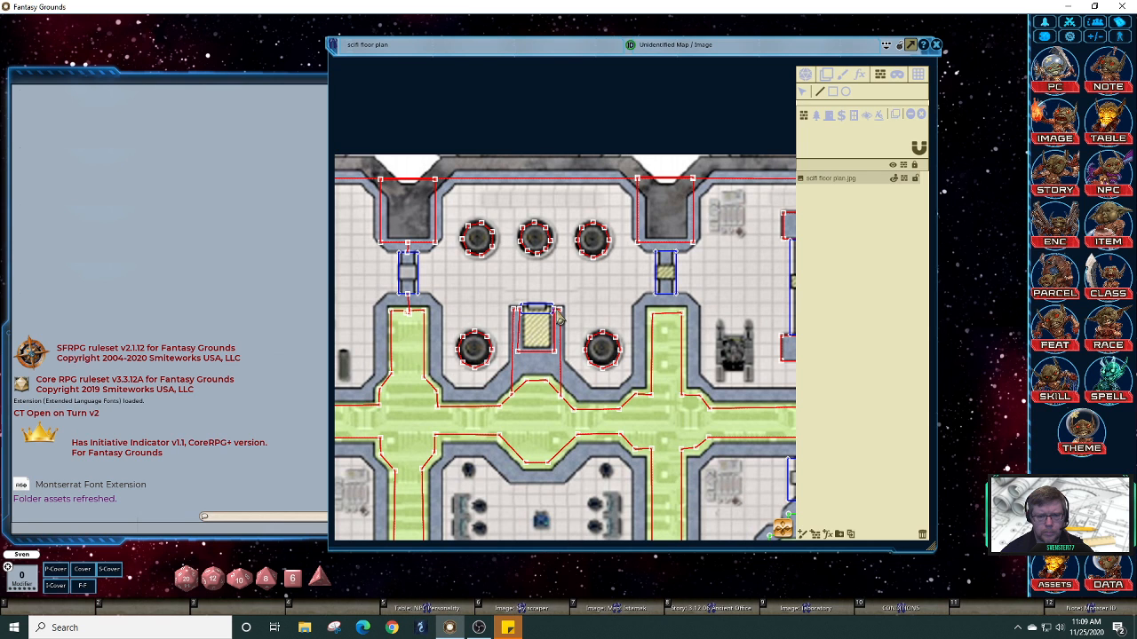
left_click(557, 309)
right_click(615, 419)
Step: Draw short wall lines joining the upper-right door to the recess above and corridor arm below, and the corridor's lower edge to the right-hand door
left_click_drag(782, 526, 800, 530)
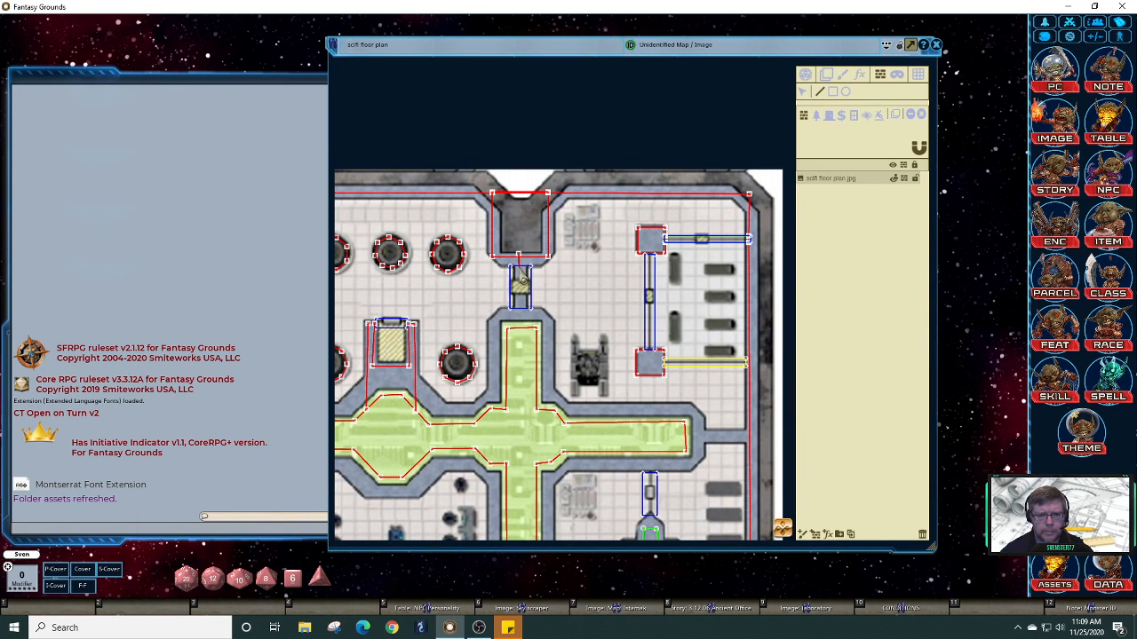
left_click_drag(522, 278, 524, 340)
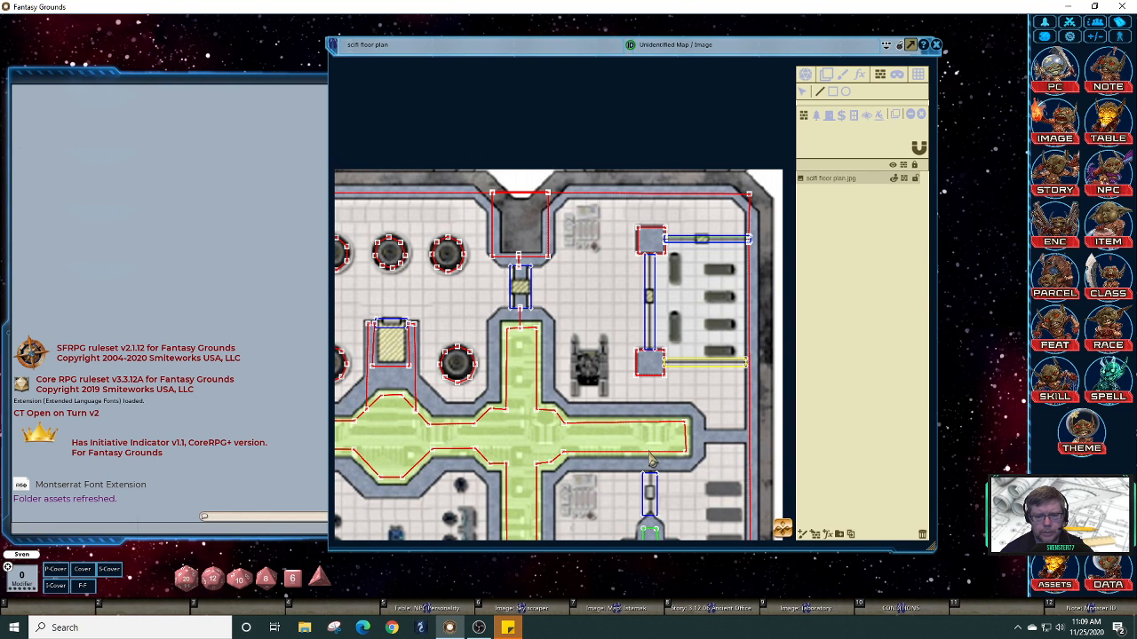
left_click_drag(648, 453, 650, 477)
mouse_move(785, 535)
left_mouse_down()
mouse_move(790, 556)
mouse_move(787, 540)
left_mouse_up()
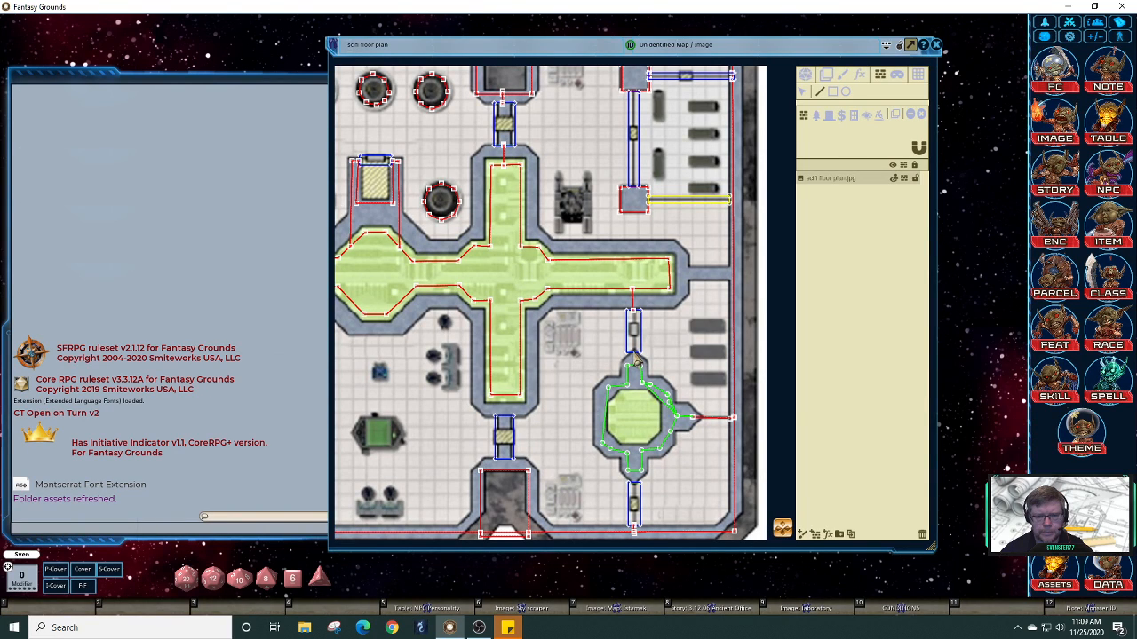
Step: Draw short wall lines joining the corridor's right-hand downward arm to the door below it and that door to the recess
left_click(503, 395)
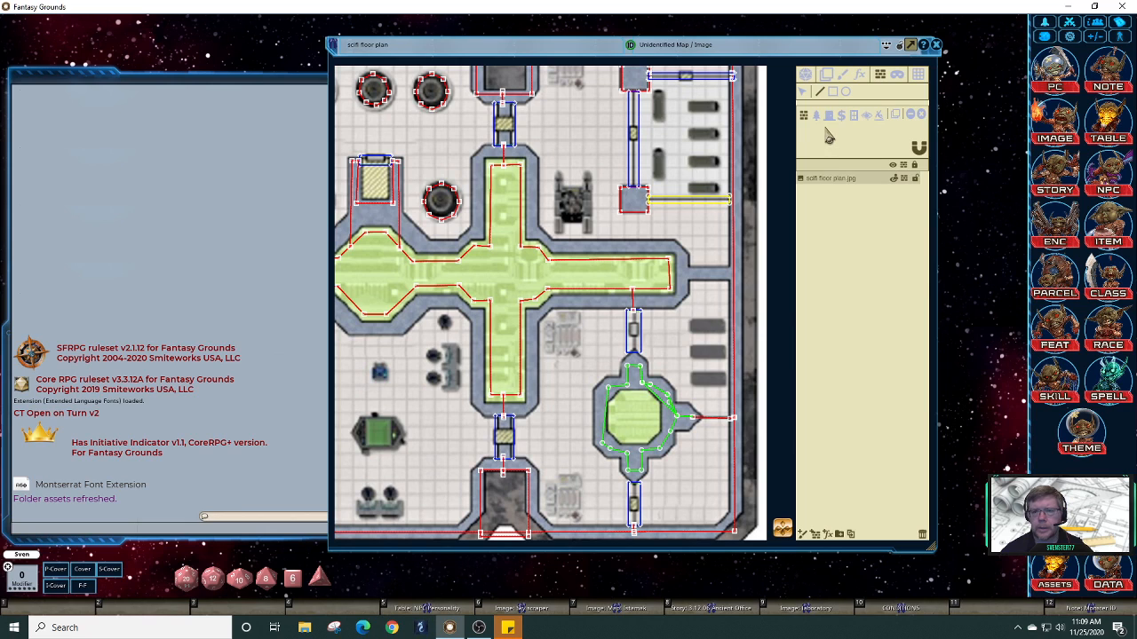
Step: Delete the wall outline points on the left side of the lower-right octagonal room
left_click(805, 92)
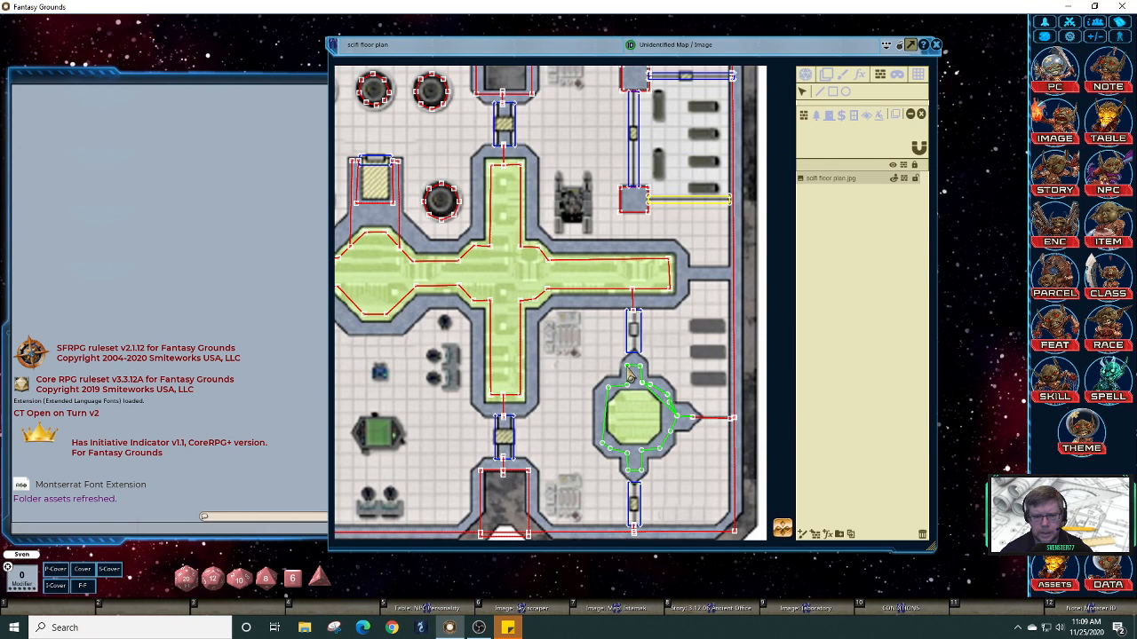
left_click(630, 376)
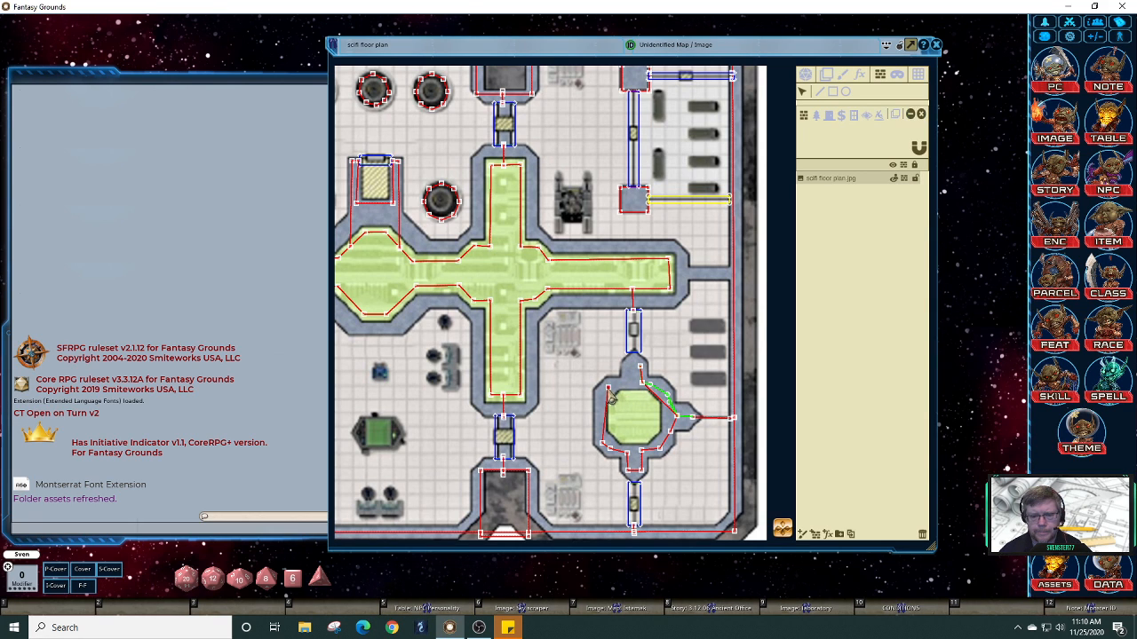
left_click_drag(610, 389, 609, 447)
key("Delete")
left_click(610, 449)
key("Delete")
left_click(627, 455)
key("Delete")
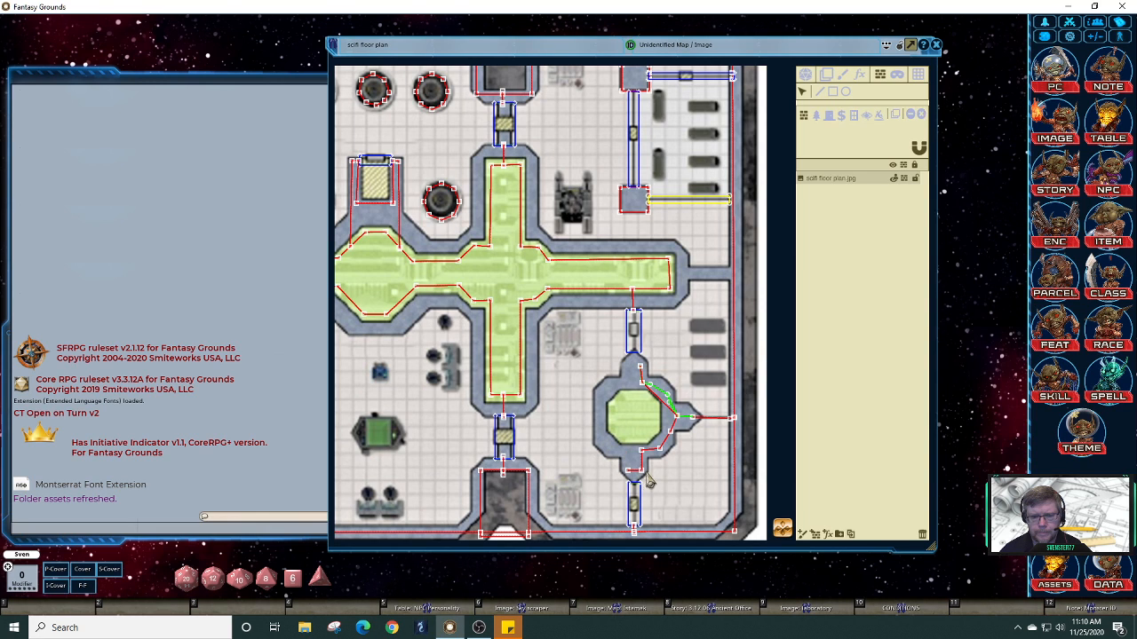
Step: Delete the wall outline points along the bottom and lower-right side of the octagonal room
left_click(641, 471)
key("Delete")
left_click(674, 432)
key("Delete")
left_click(659, 450)
key("Delete")
left_click(692, 418)
key("Delete")
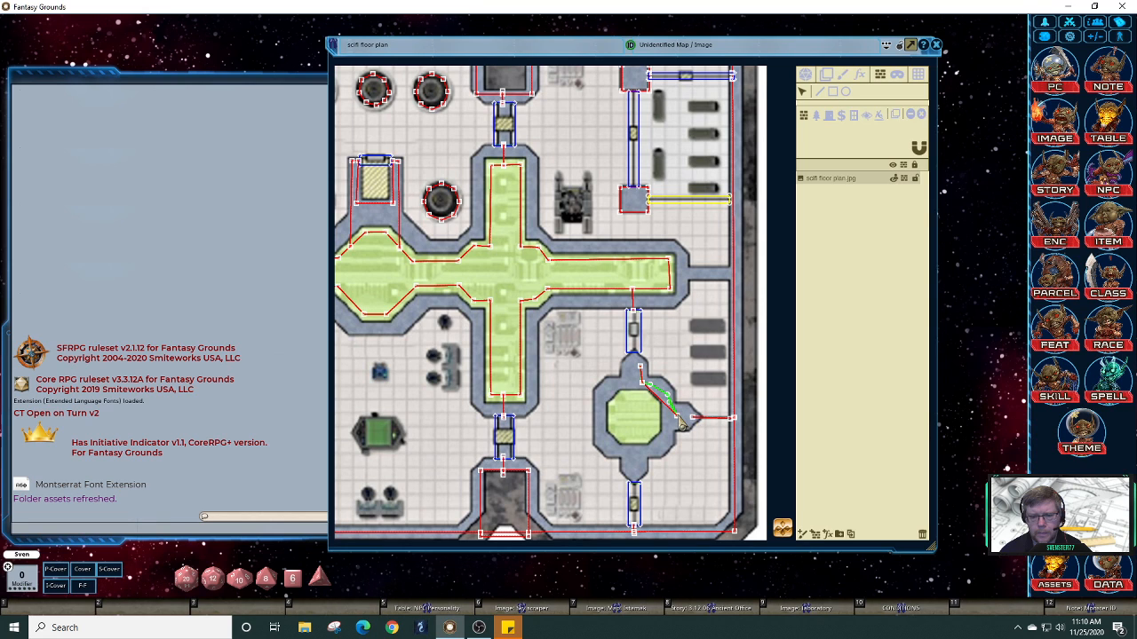
Step: Delete the remaining wall outline points along the upper-right side and top of the octagonal room
left_click(679, 420)
key("Delete")
left_click(668, 396)
key("Delete")
left_click(677, 418)
key("Delete")
left_click(677, 419)
key("Delete")
left_click(651, 393)
key("Delete")
left_click(642, 379)
key("Delete")
left_click(640, 368)
key("Delete")
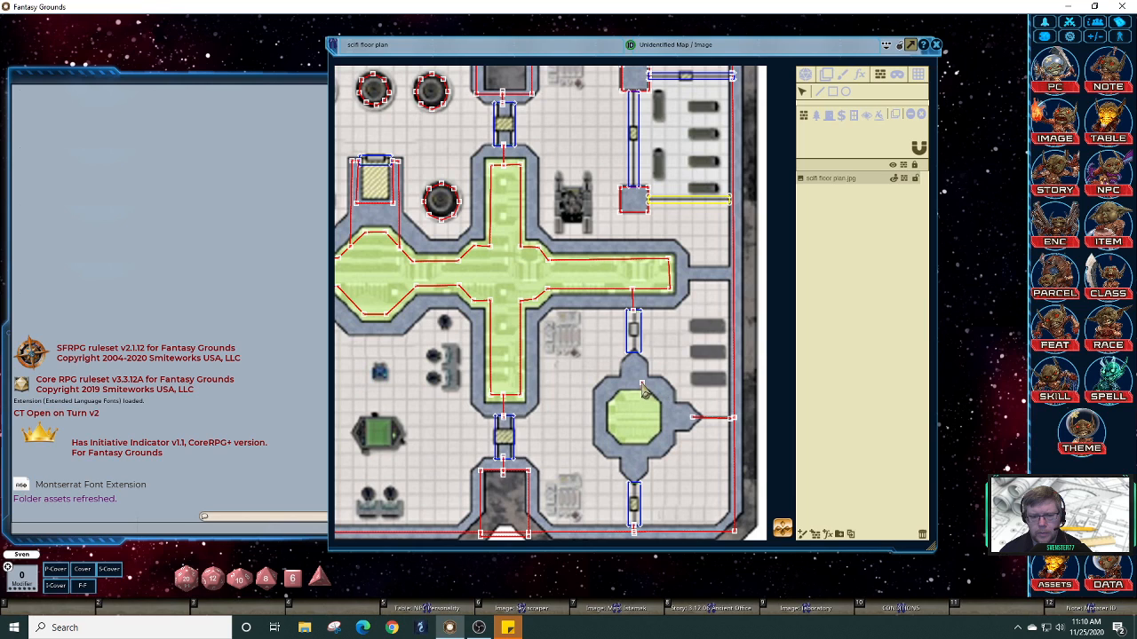
left_click(643, 389)
key("Delete")
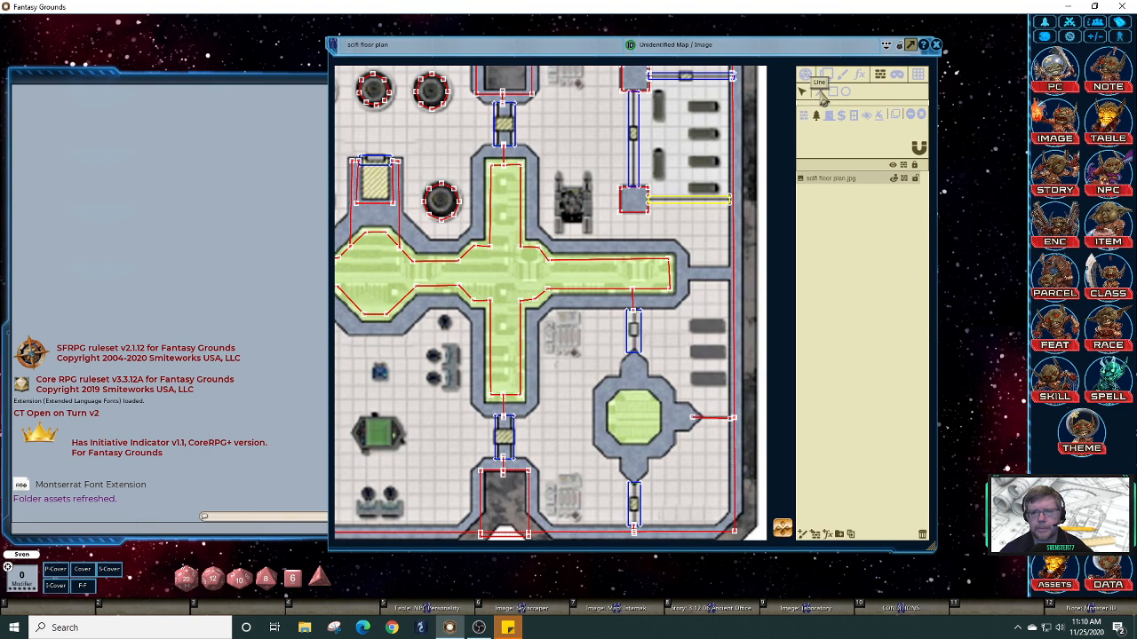
Step: Trace terrain outlines around the outer edge of the lower-right octagonal room and around its green centre
left_click(687, 417)
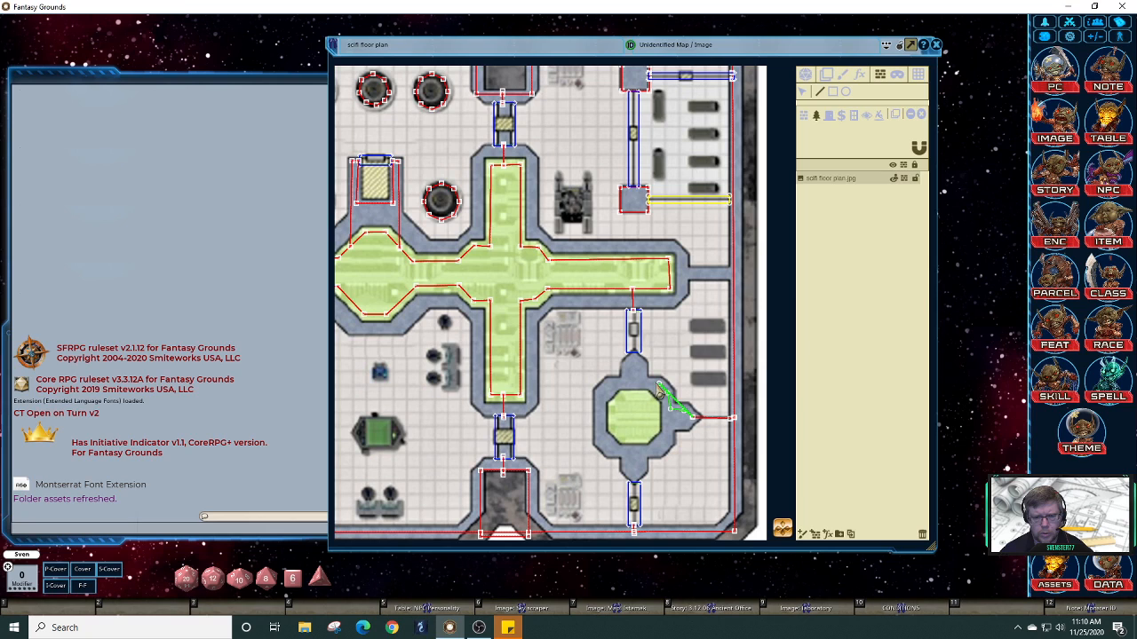
left_click(658, 386)
left_click(633, 362)
left_click(624, 367)
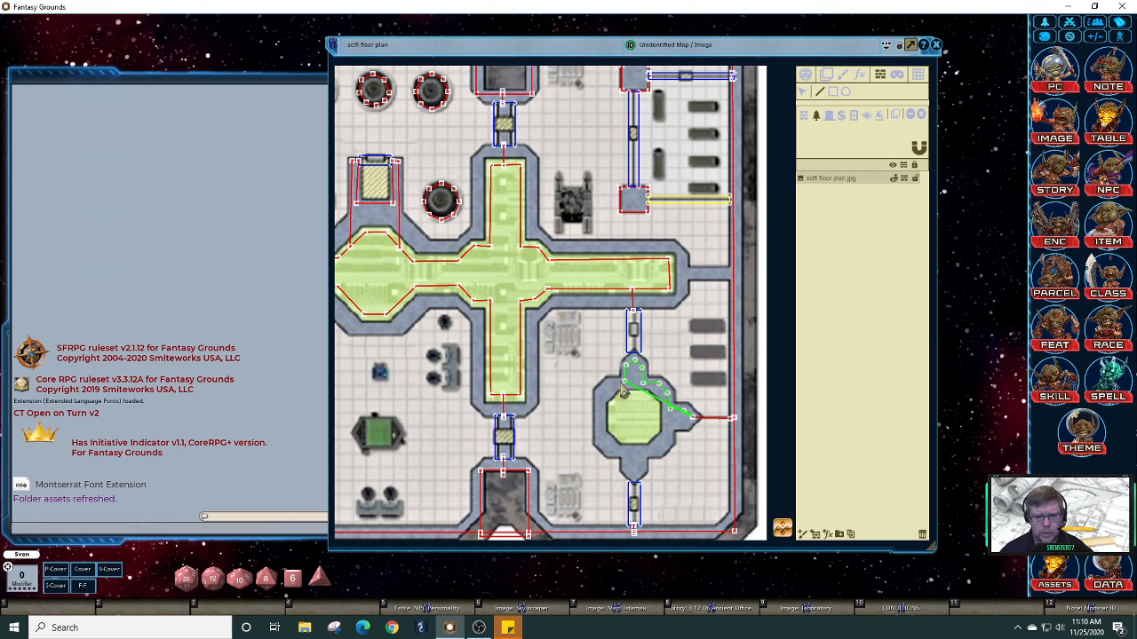
left_click(617, 383)
left_click(599, 393)
left_click(599, 443)
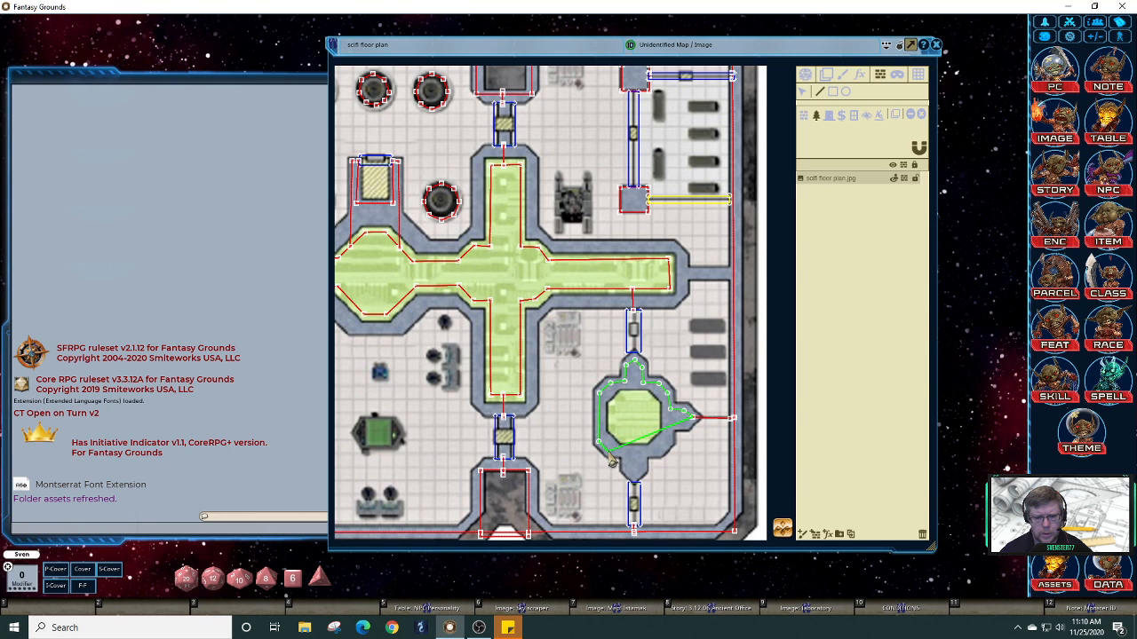
left_click(627, 454)
left_click(634, 474)
left_click(653, 451)
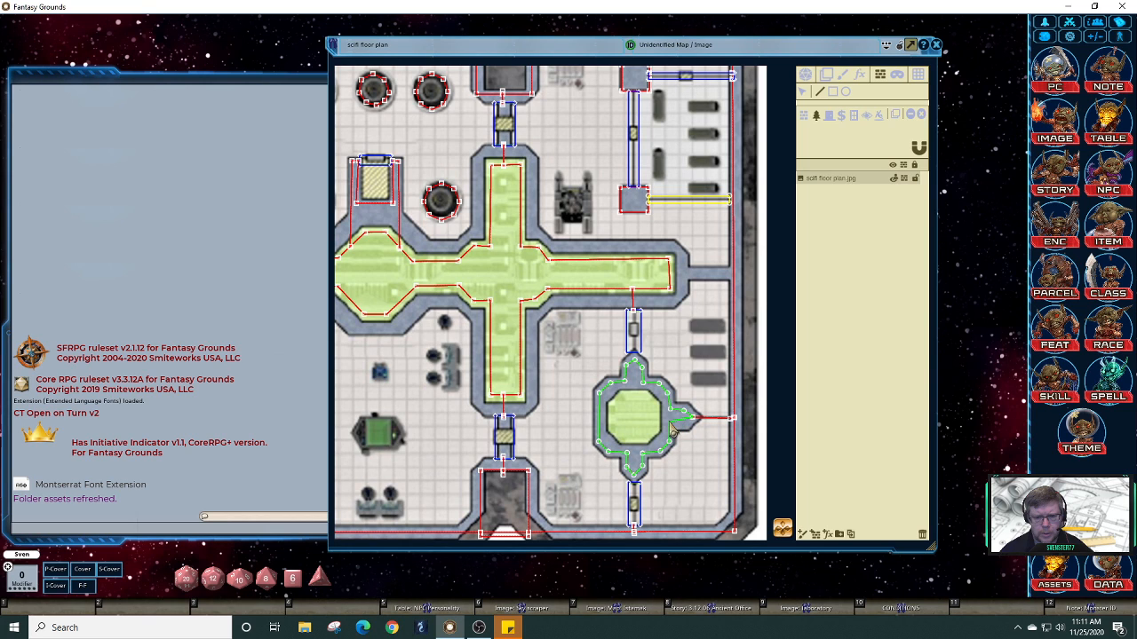
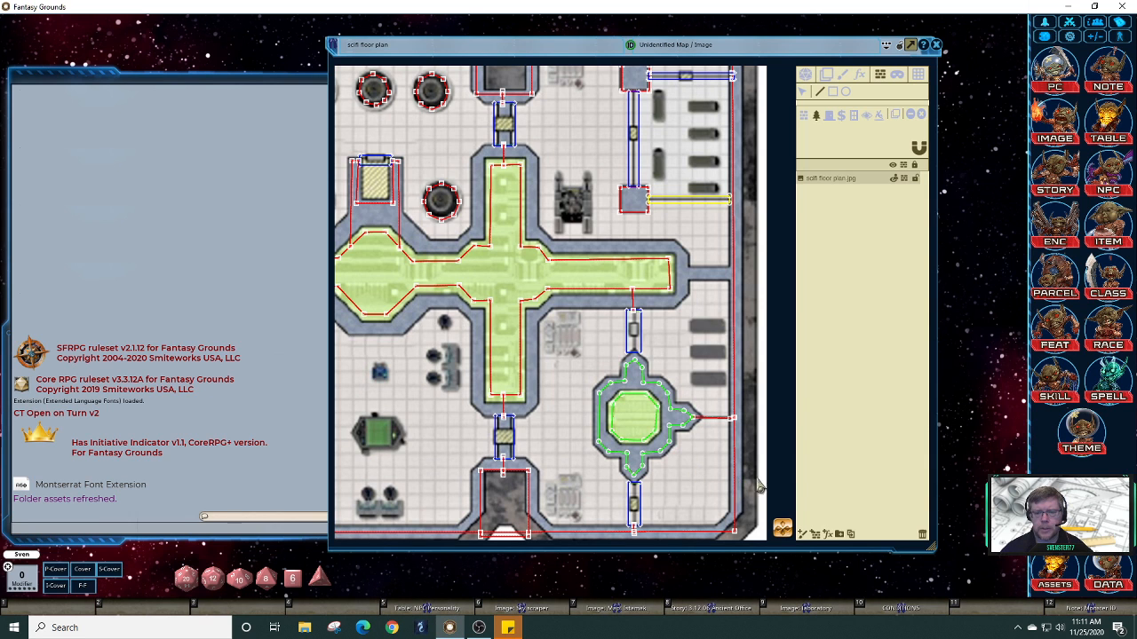
scroll(568, 401, "down", 1)
scroll(569, 402, "down", 5)
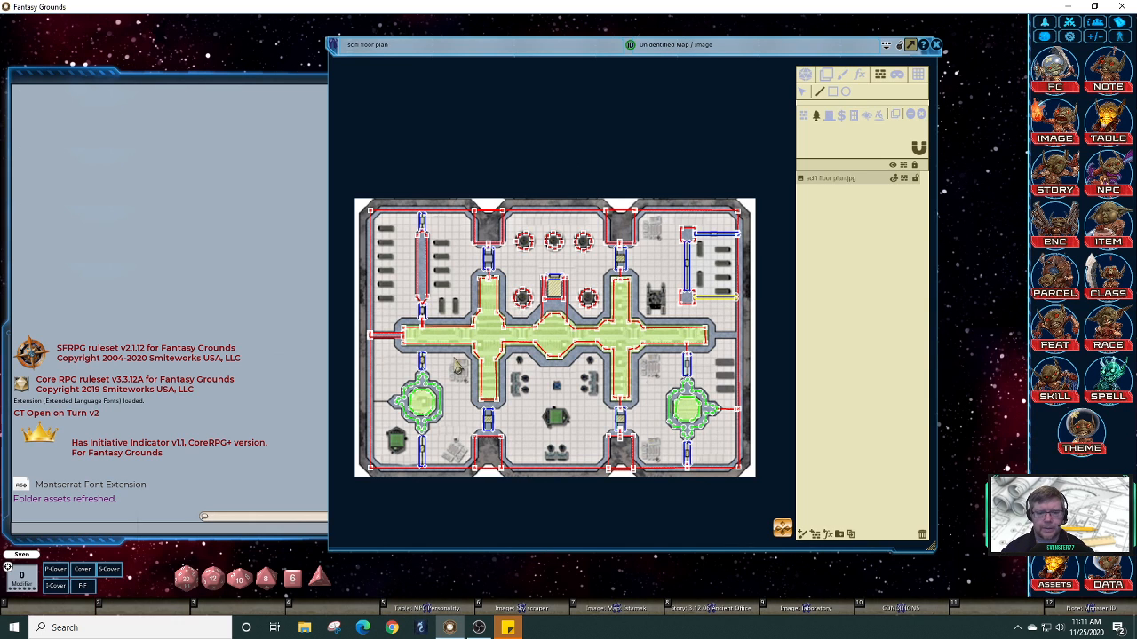
left_click(805, 75)
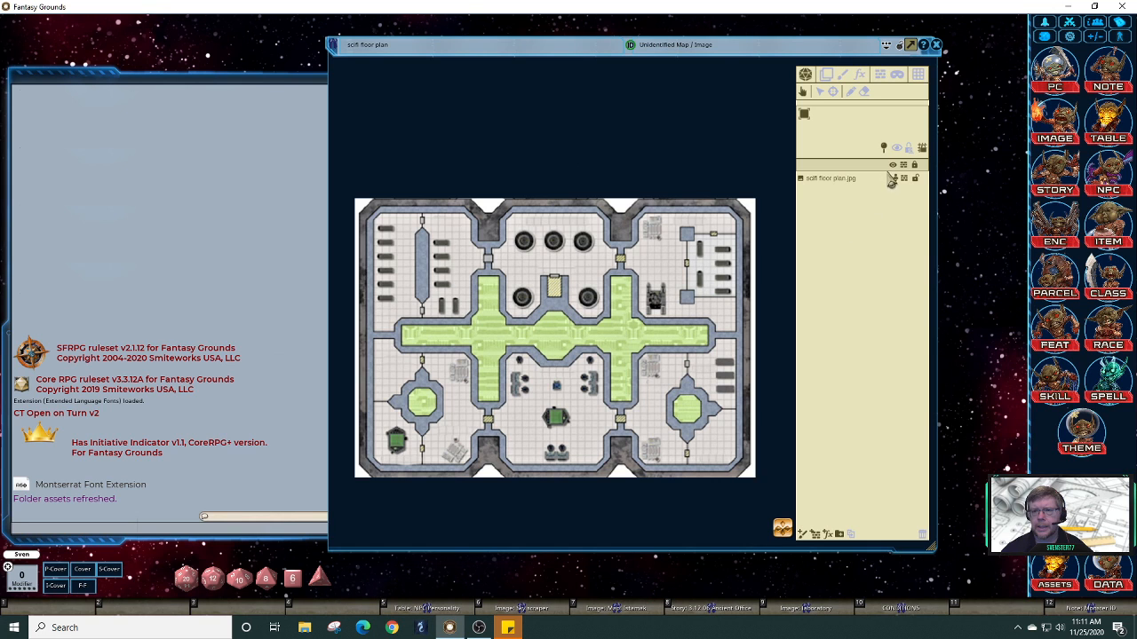
left_click(1055, 78)
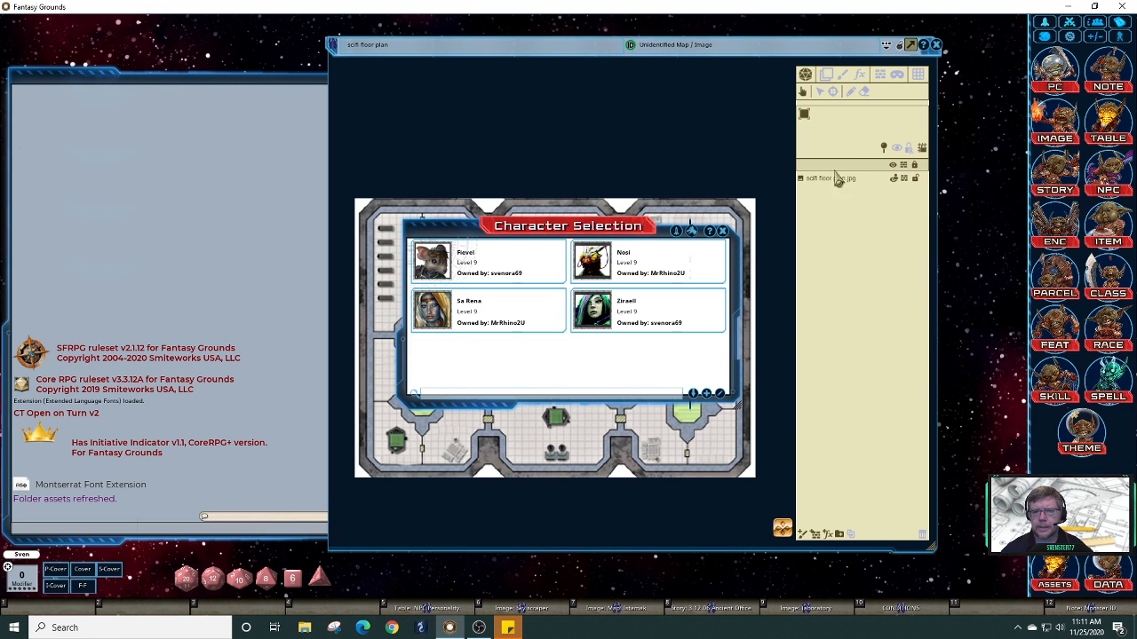
left_click(722, 230)
Step: Turn on a square grid for the map with a size of 10 in both directions
left_click(918, 77)
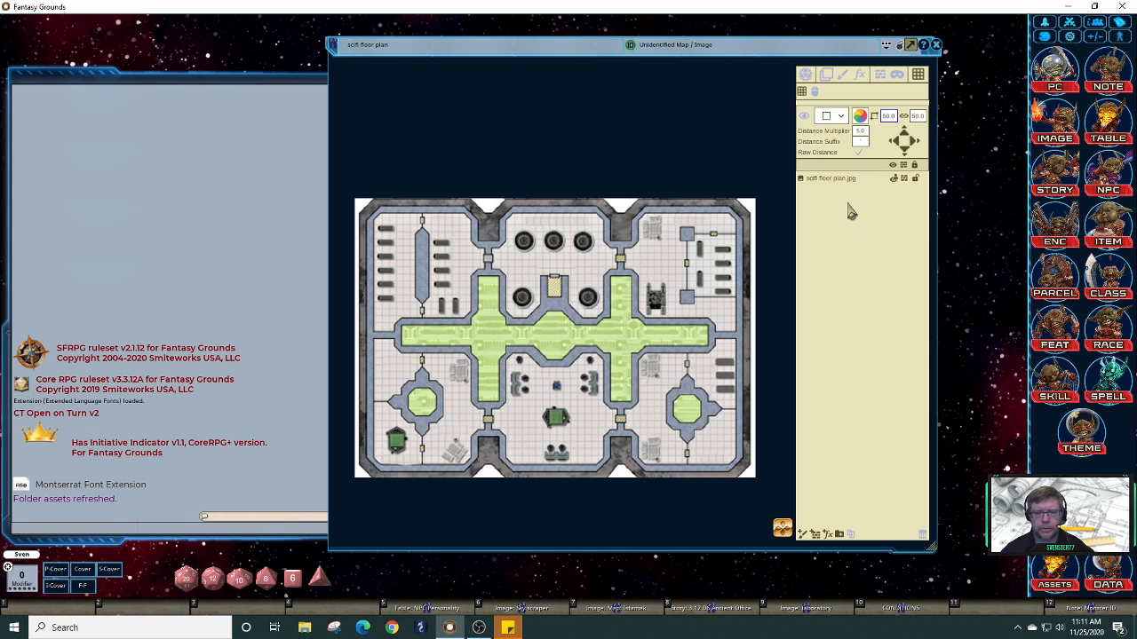
left_click(893, 117)
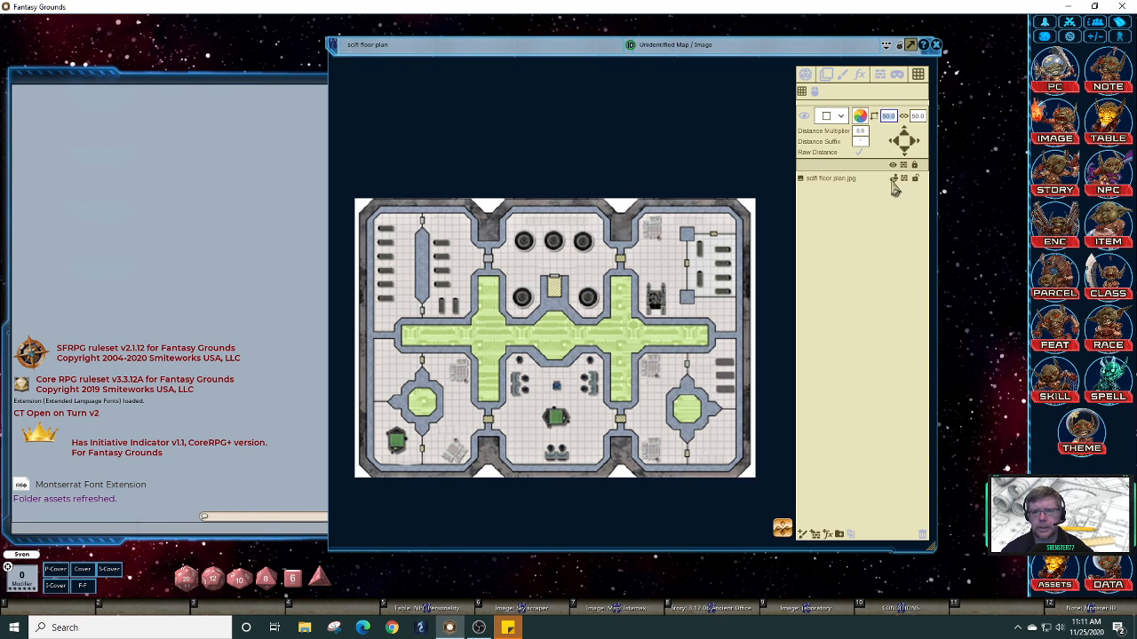
type("10")
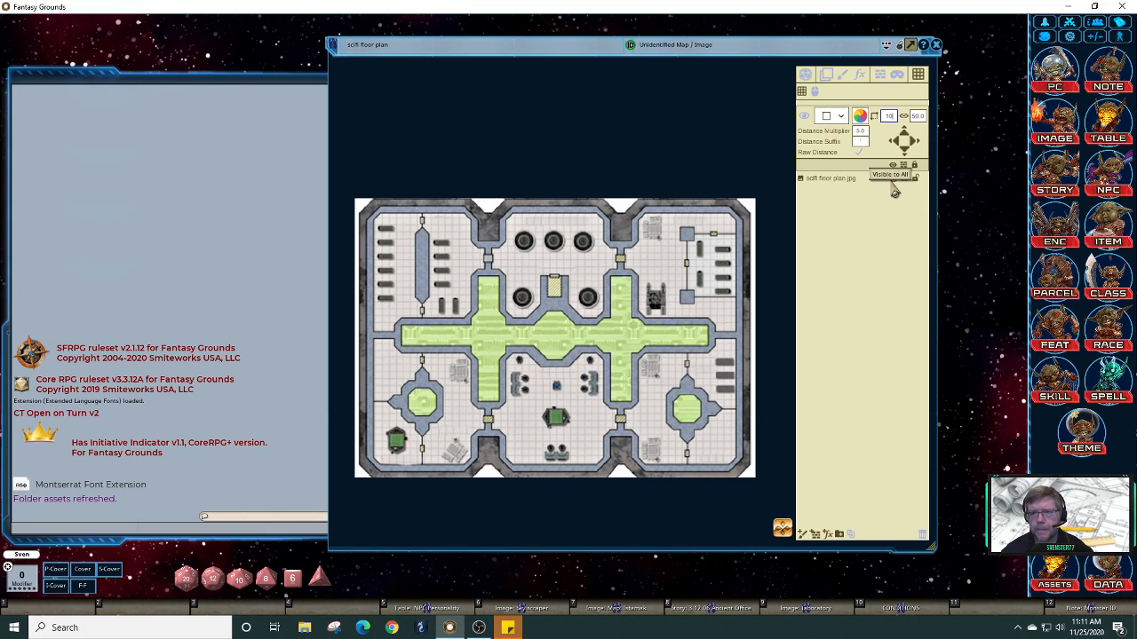
left_click(905, 118)
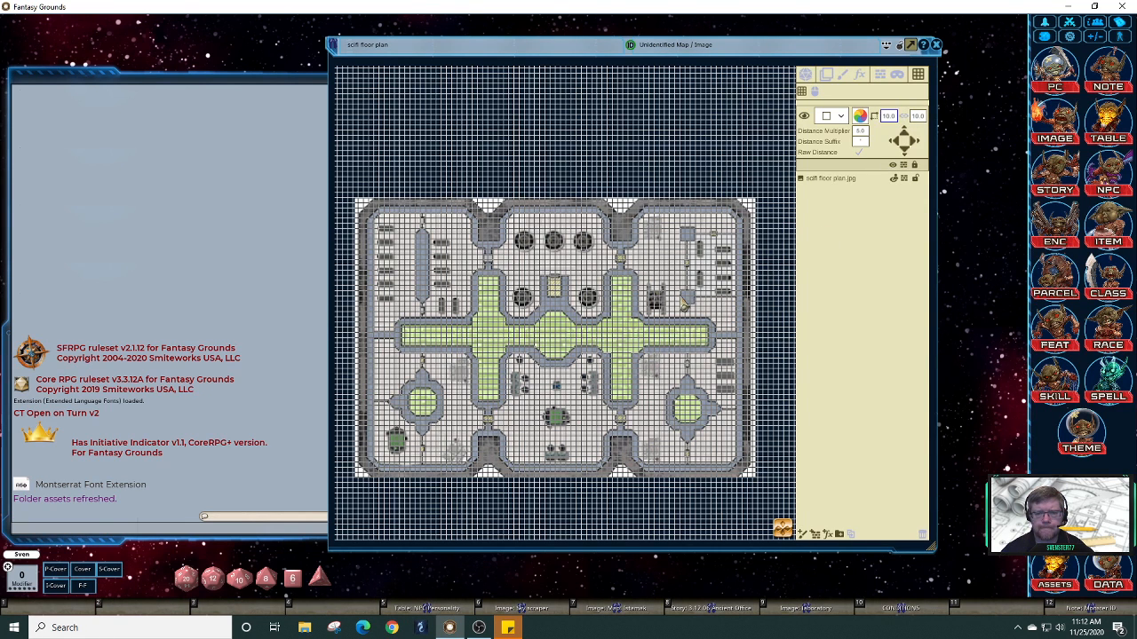
Step: Make the white grid lines more transparent by lowering the grid colour's alpha to 84
scroll(664, 268, "up", 1)
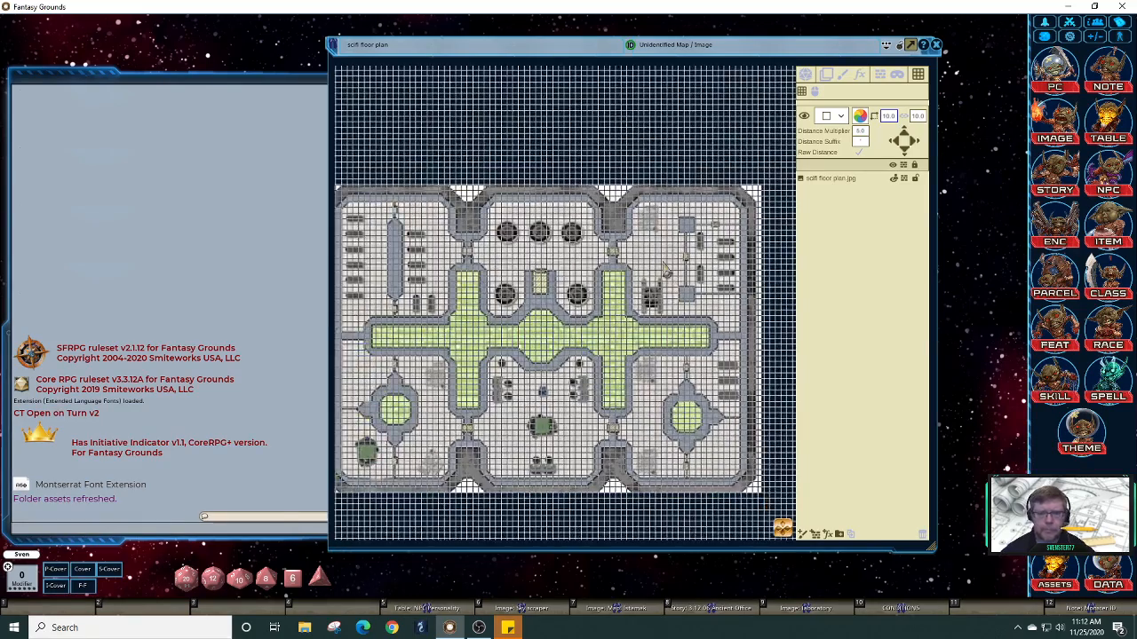
scroll(665, 267, "up", 5)
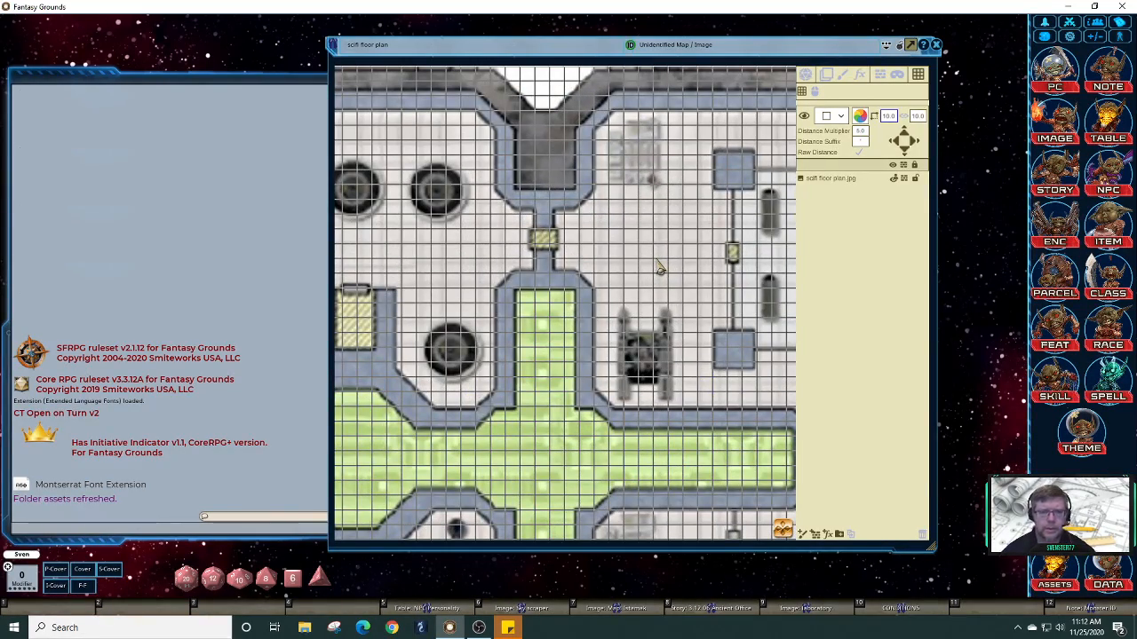
left_click(862, 117)
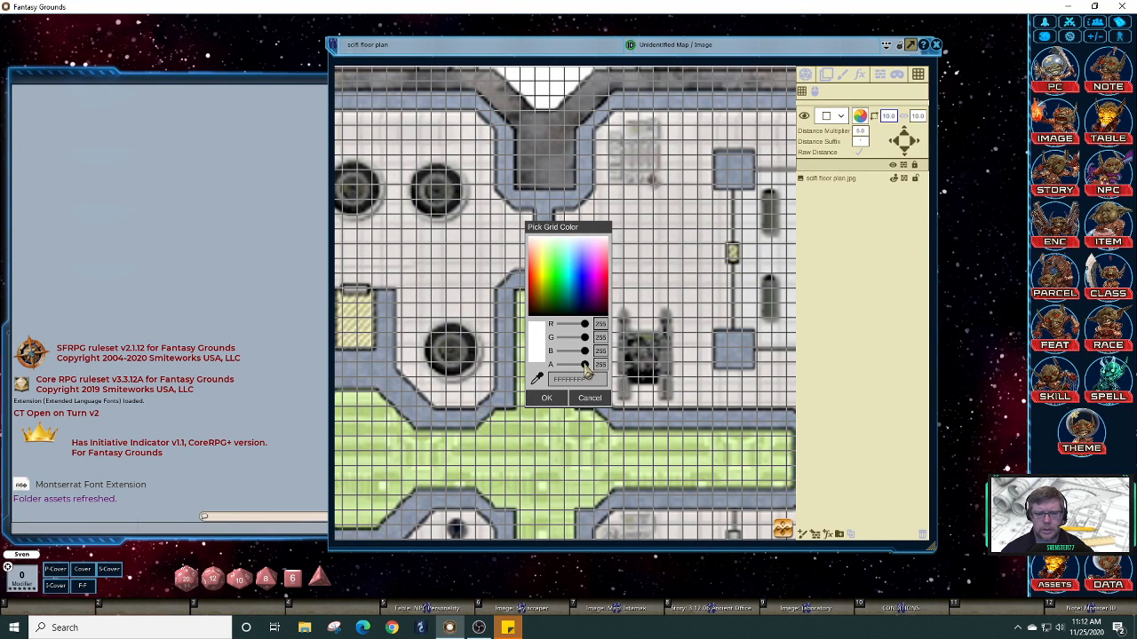
left_click_drag(585, 366, 573, 371)
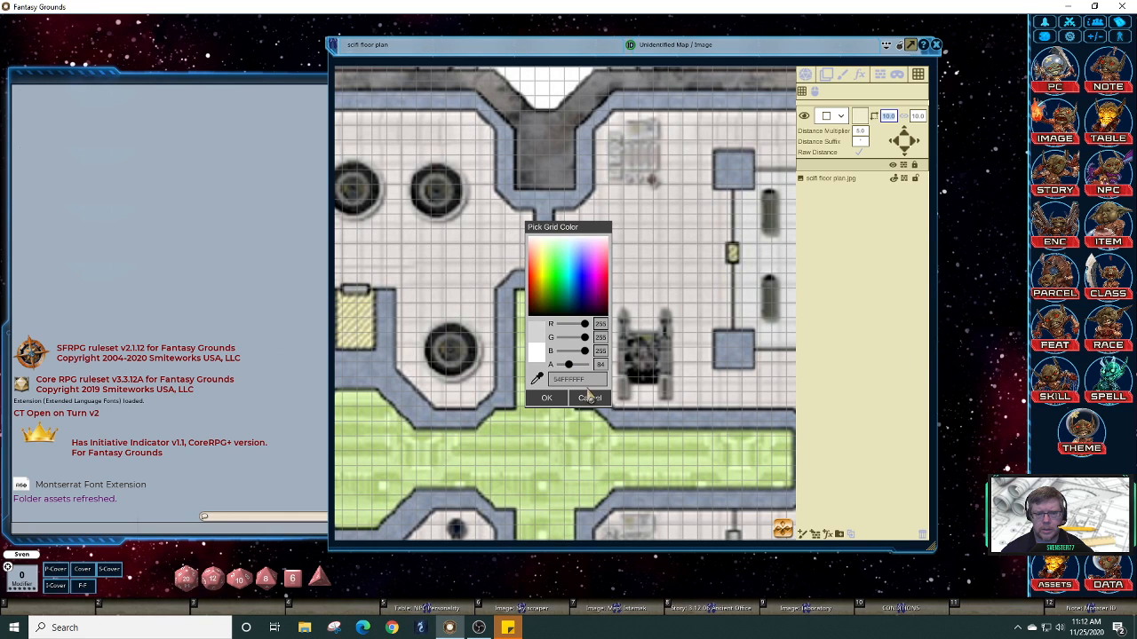
left_click(557, 400)
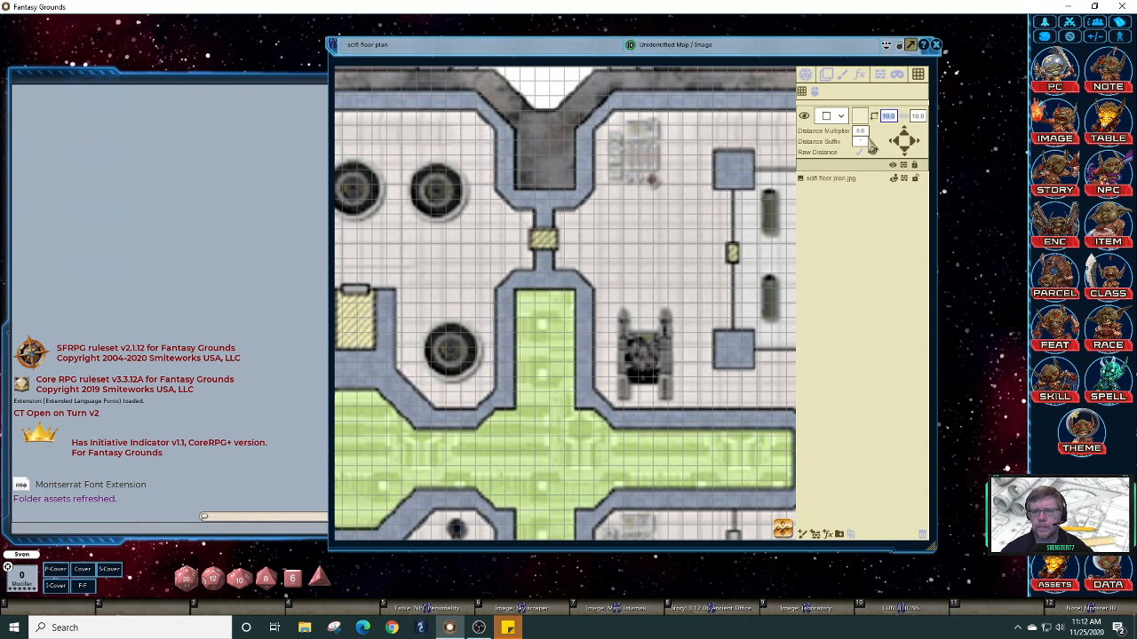
Step: Set the grid size to 20 in both directions
type("20")
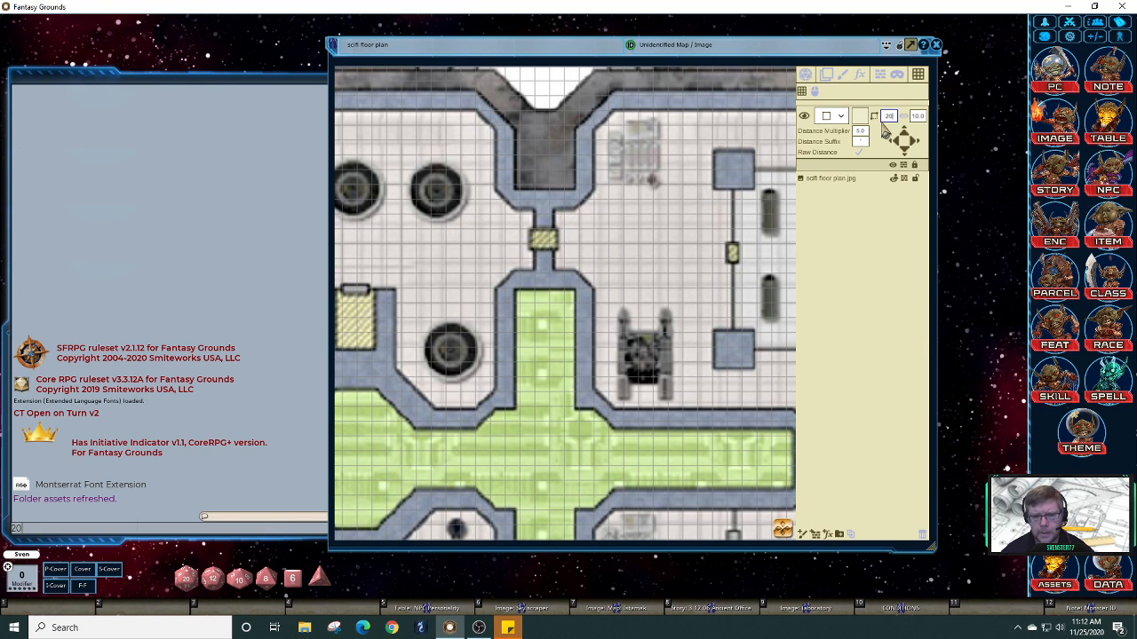
key("Return")
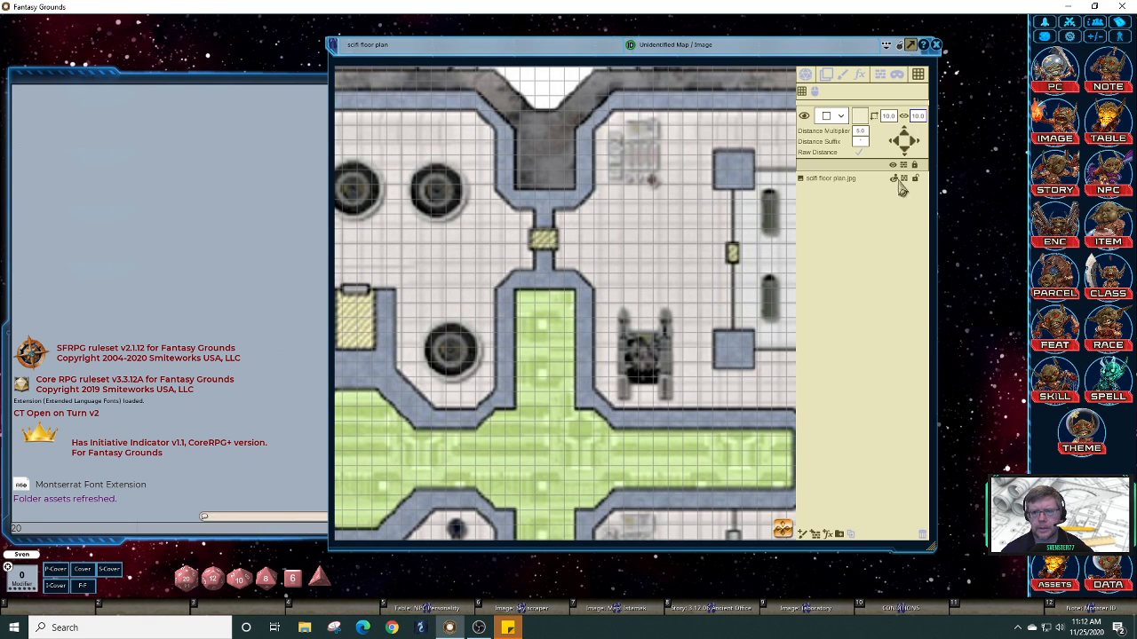
left_click(888, 116)
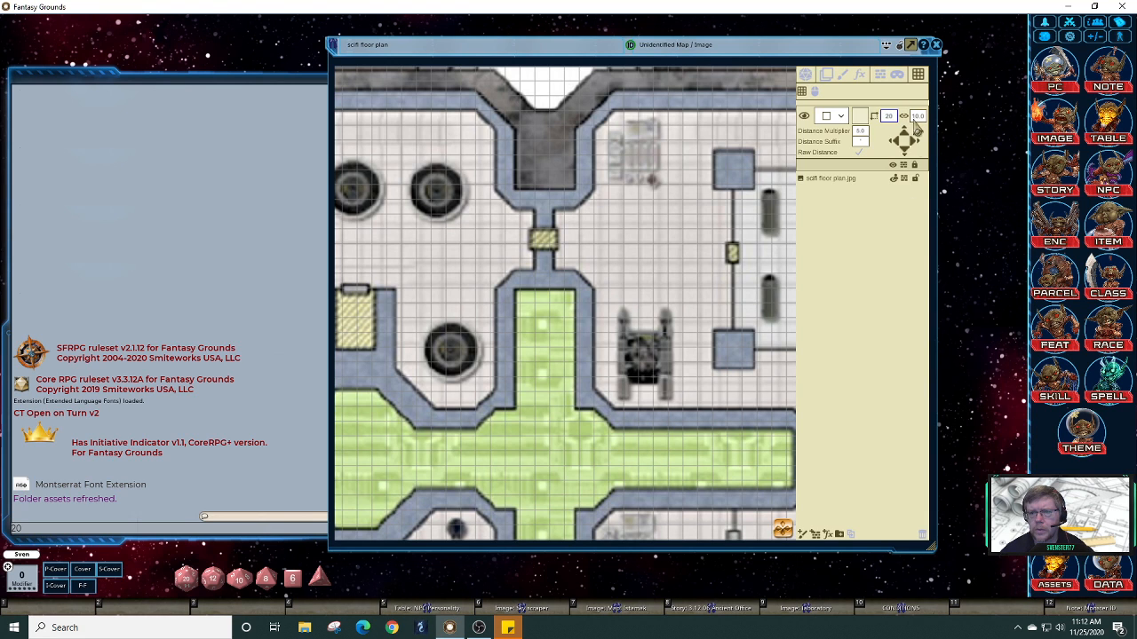
key("Return")
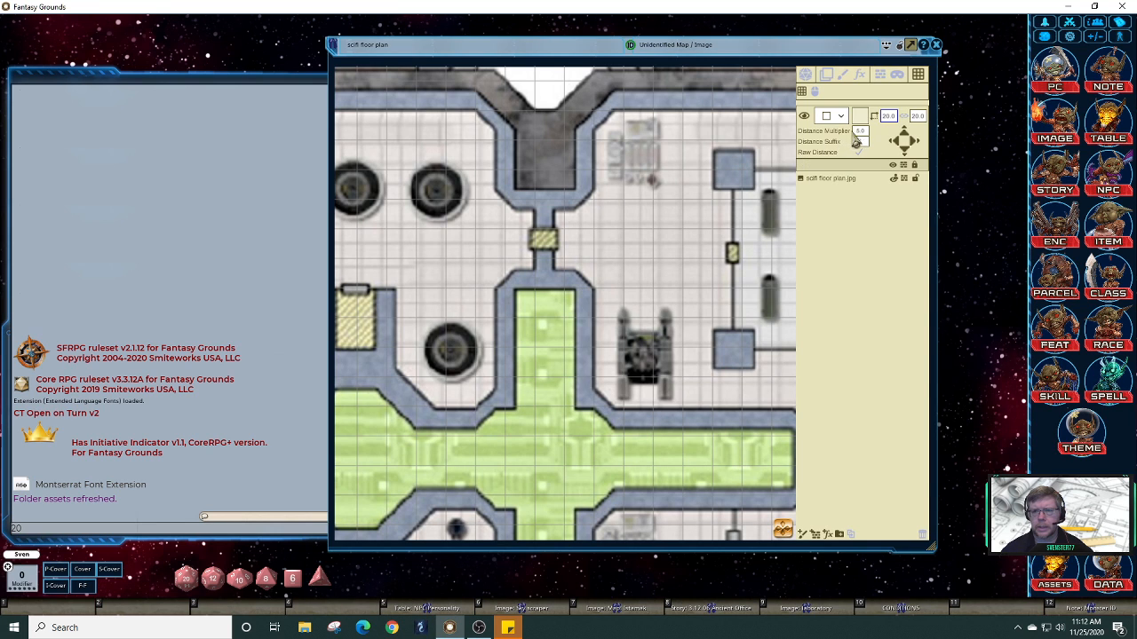
Step: Nudge the grid downward seven times to bring it closer to the squares printed on the map
left_click(906, 155)
left_click(906, 154)
left_click(906, 154)
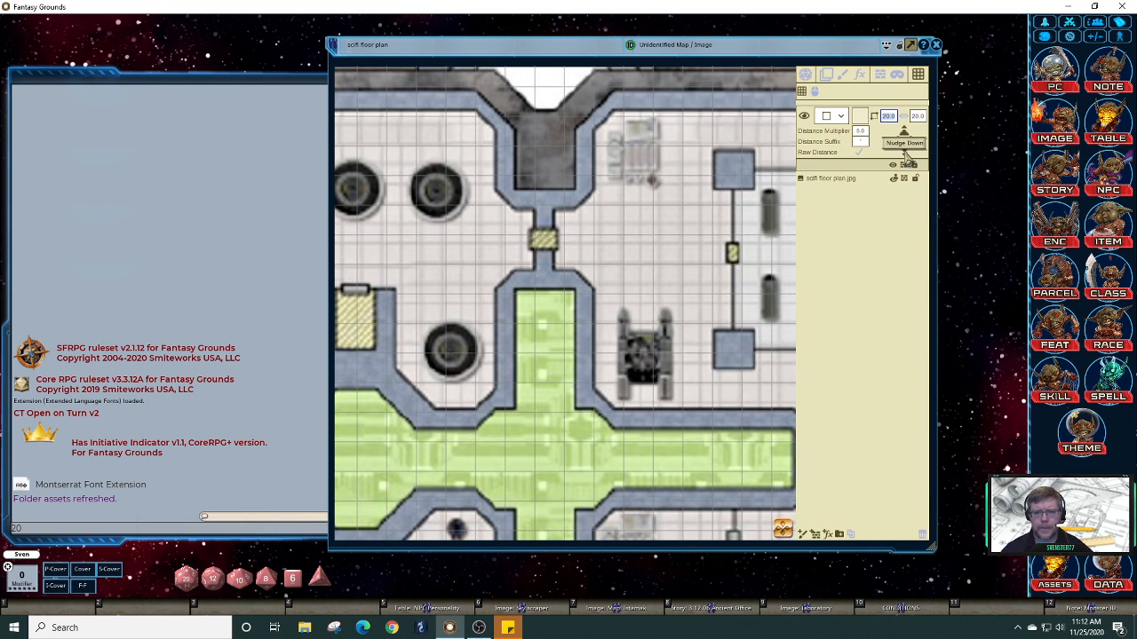
left_click(906, 155)
left_click(906, 155)
left_click(906, 155)
left_click(906, 154)
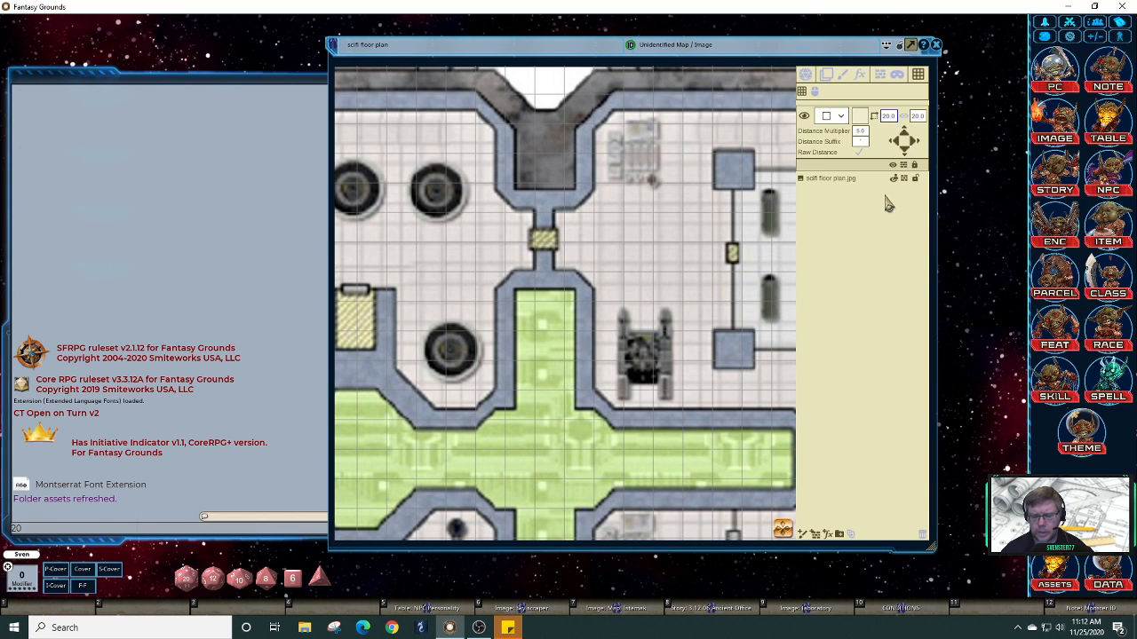
Step: Set the grid's width and height to 30
key("BackSpace")
type("30")
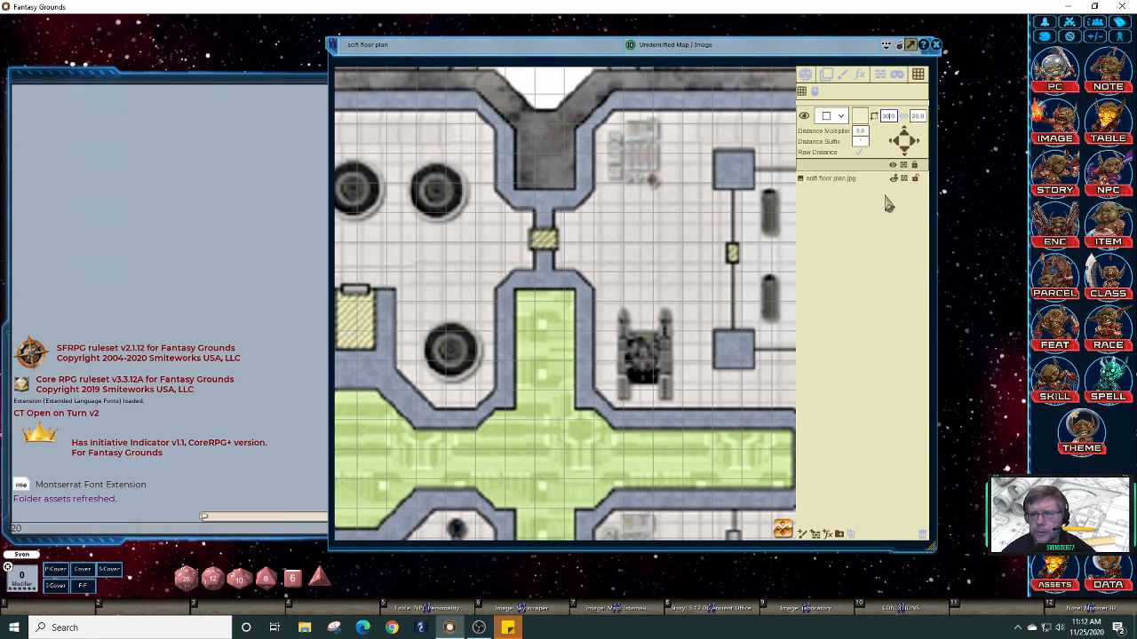
key("Delete")
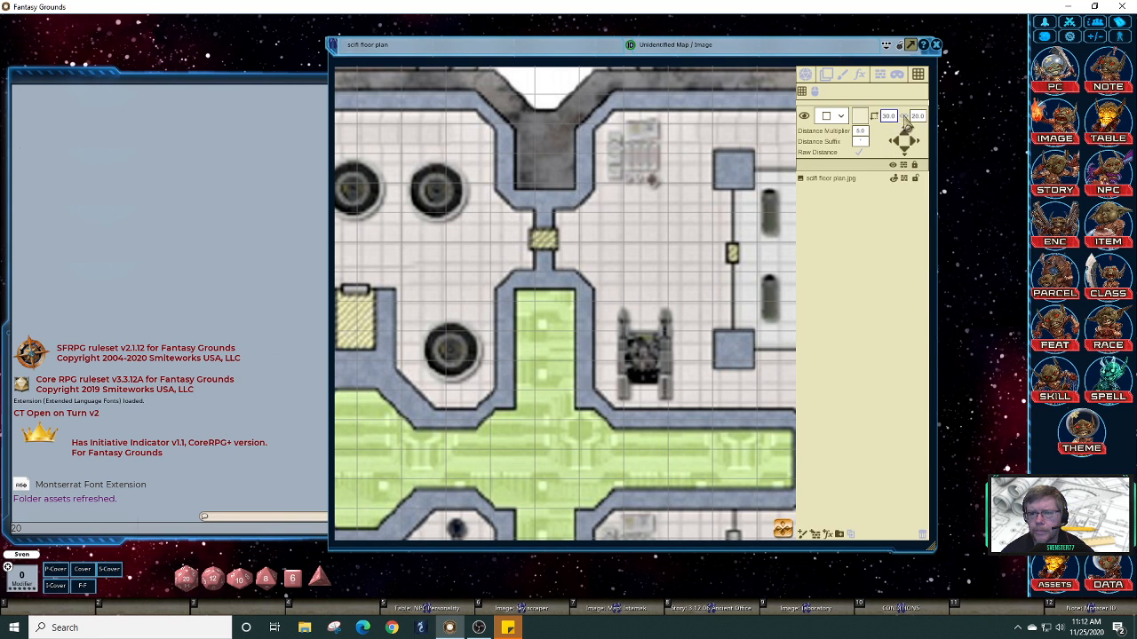
key("Tab")
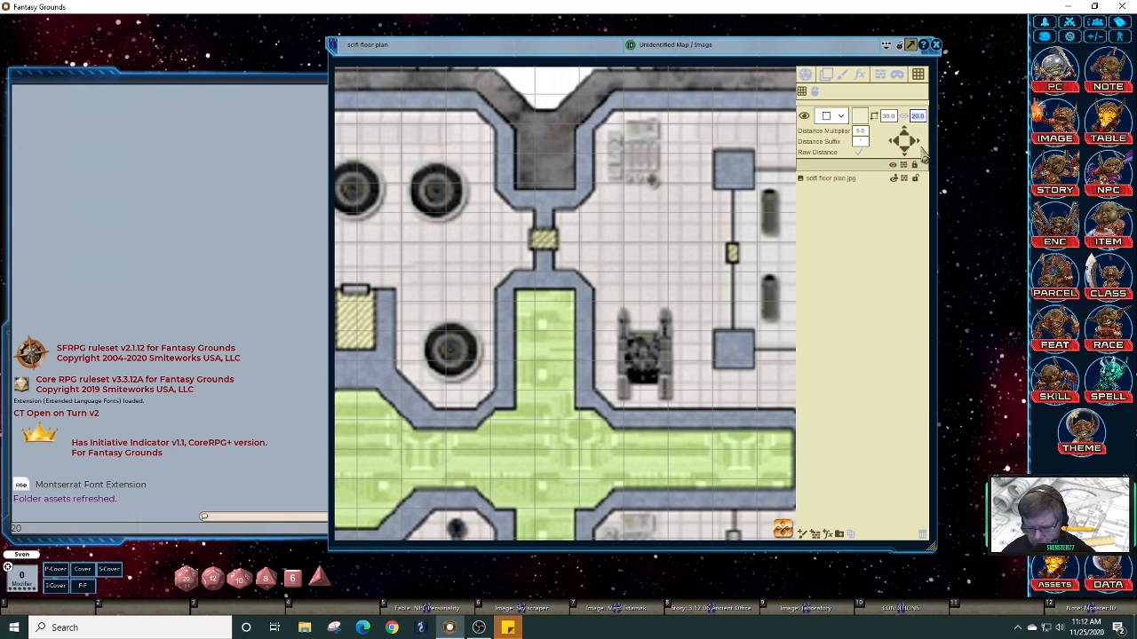
type("30")
key("Return")
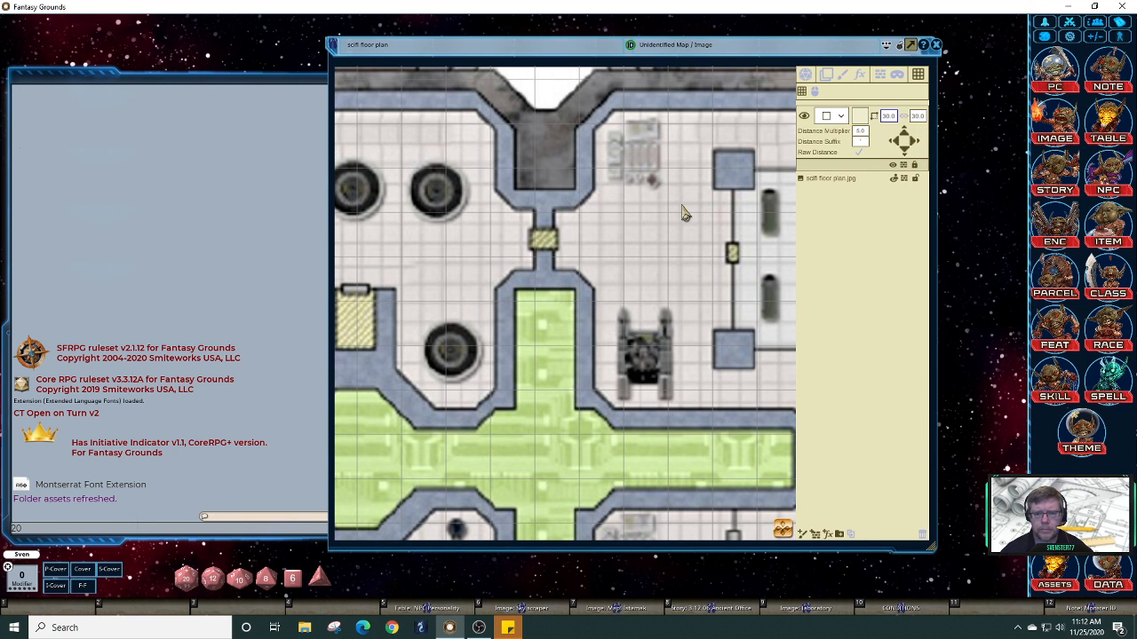
Step: Nudge the grid six times to the right to align it with the map's printed squares
left_click(918, 148)
left_click(917, 147)
left_click(918, 148)
left_click(917, 148)
left_click(917, 147)
left_click(918, 147)
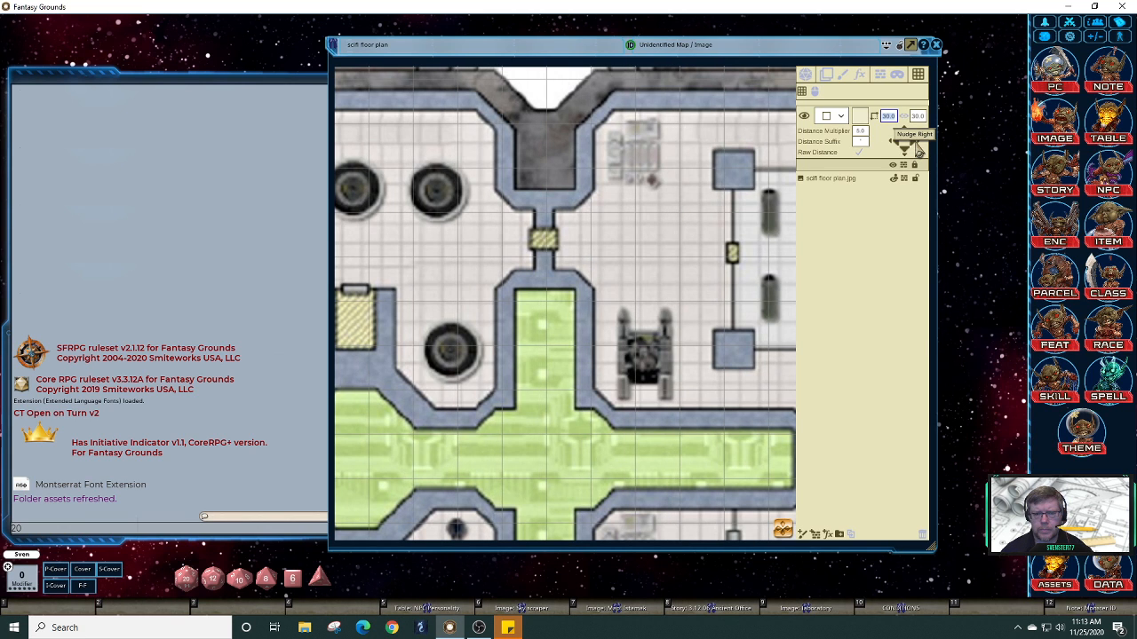
Step: Nudge the grid twice to the right and five times downward to align it with the map's printed squares
left_click(917, 148)
left_click(918, 147)
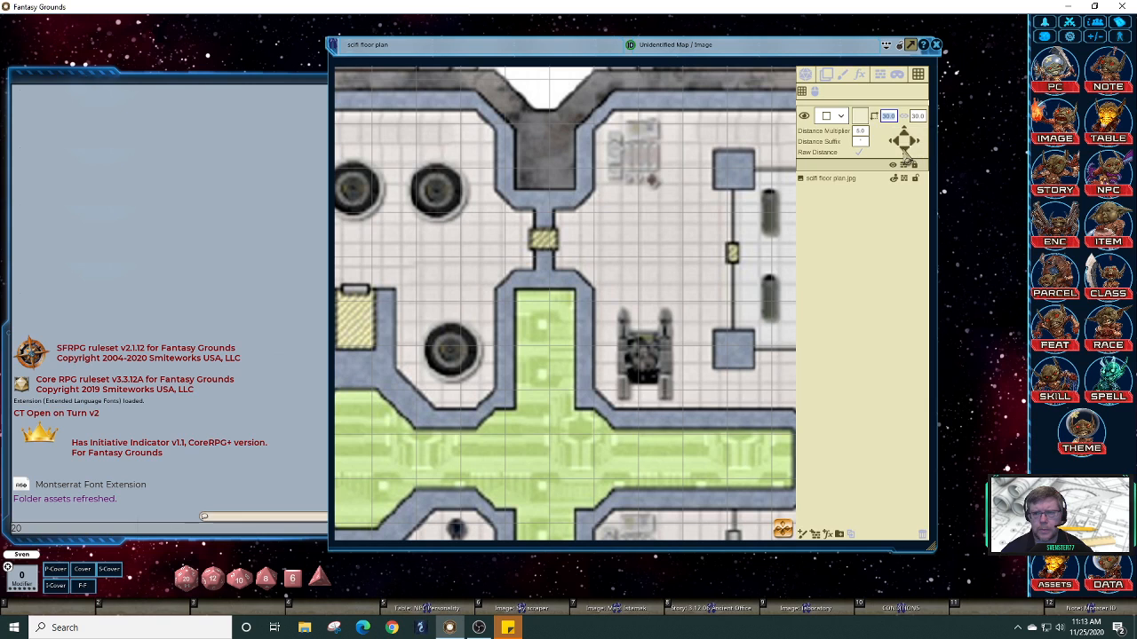
left_click(905, 153)
left_click(905, 153)
left_click(905, 153)
left_click(905, 153)
left_click(905, 153)
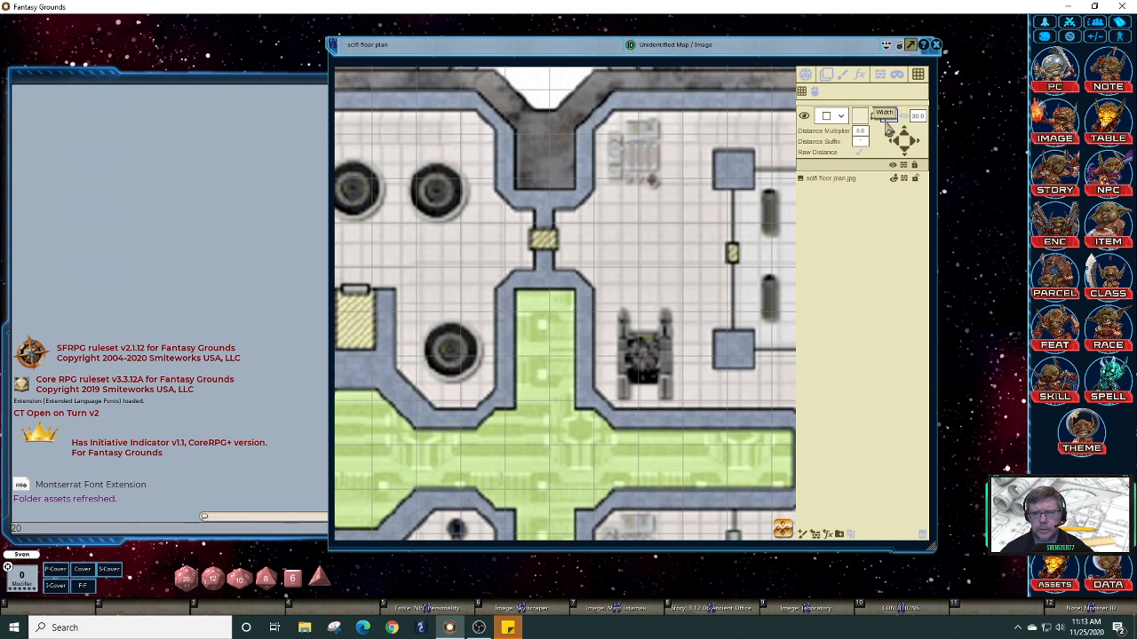
Step: Set the grid's width and height to 28
left_click(886, 118)
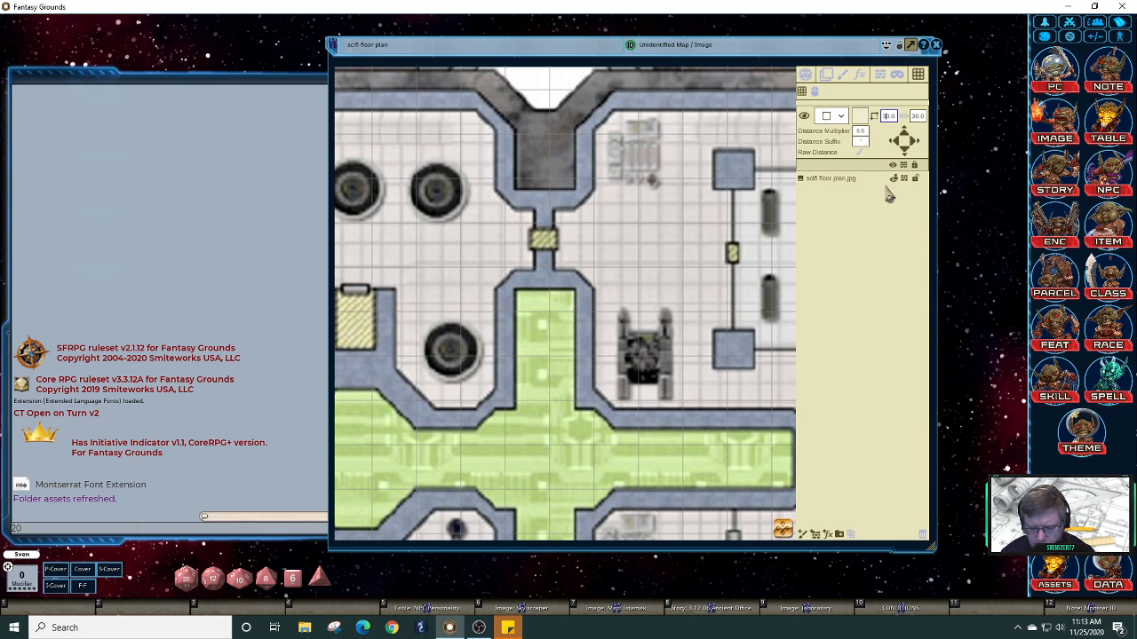
key("BackSpace")
type("4")
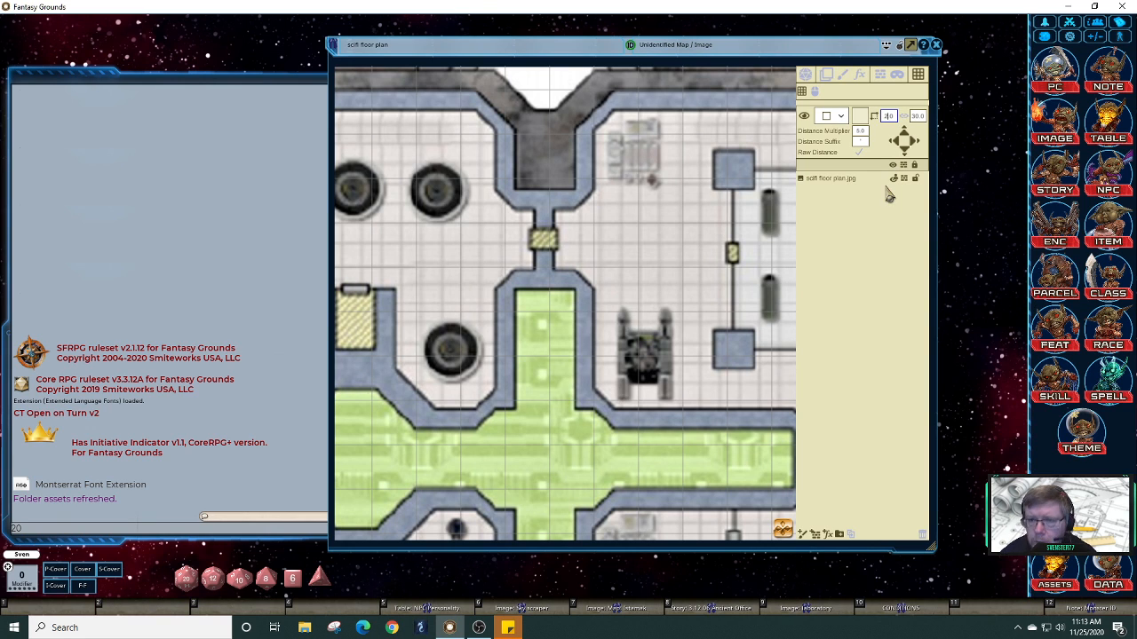
type("8")
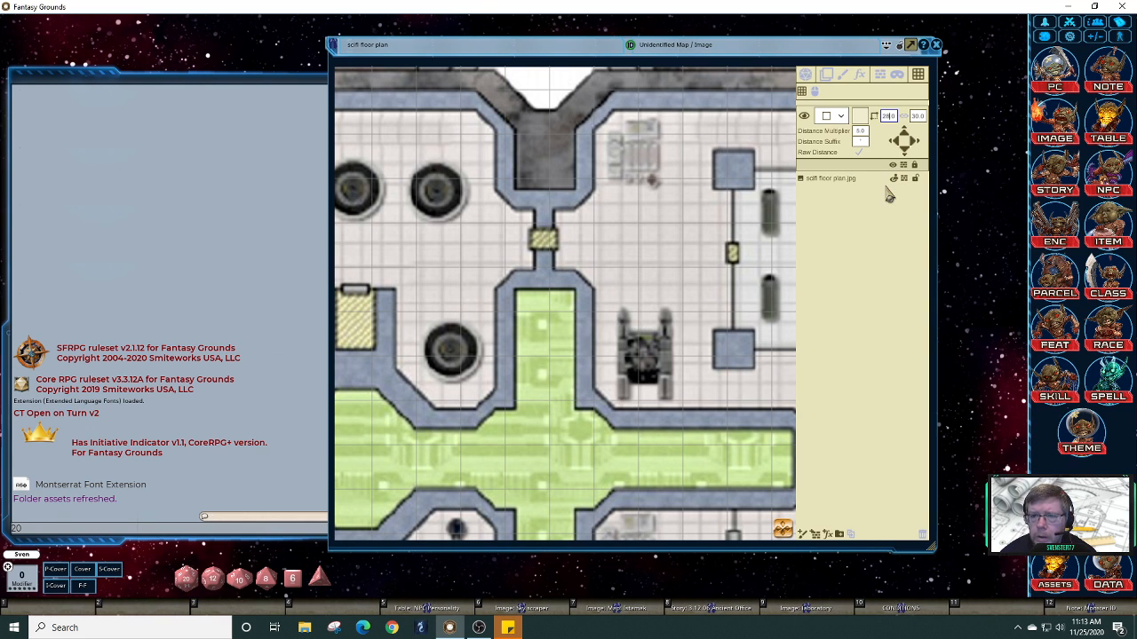
left_click(903, 117)
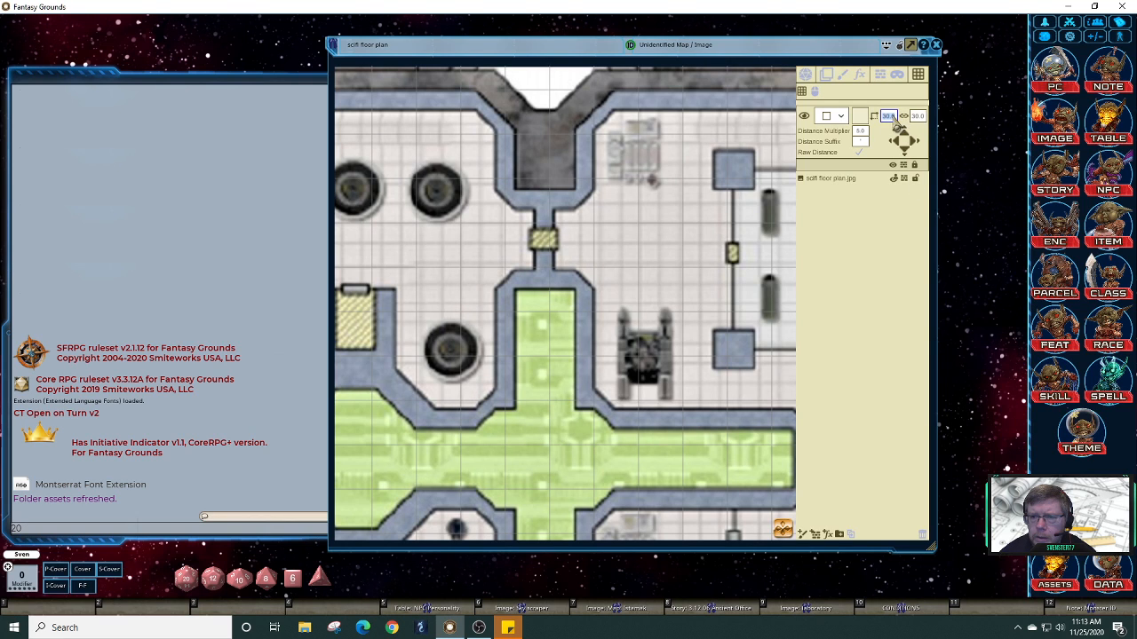
left_click(888, 118)
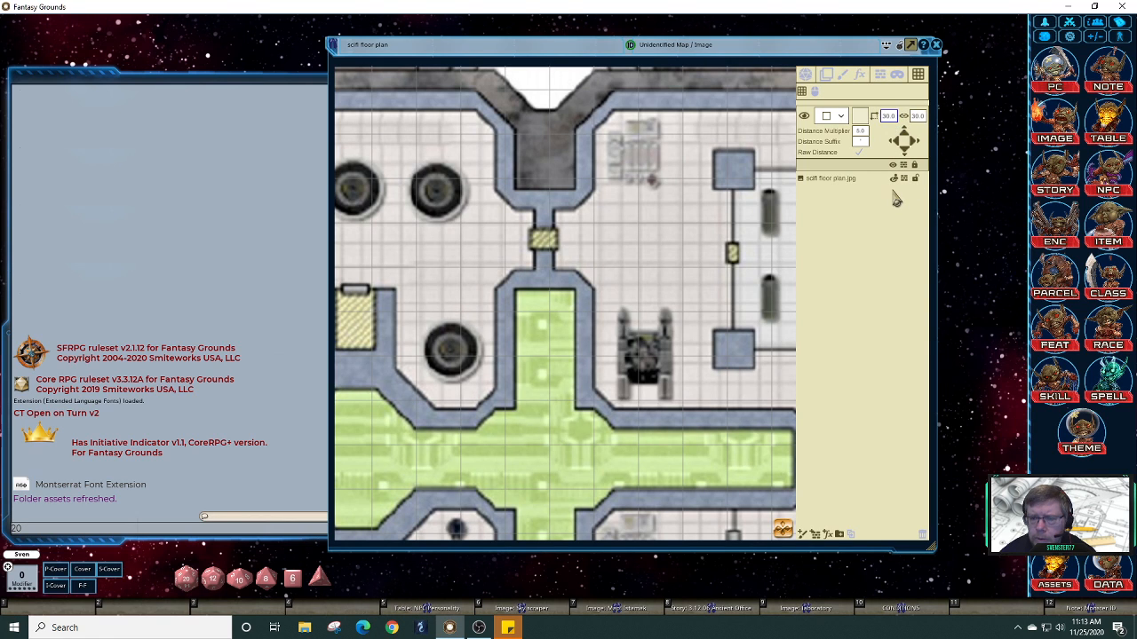
key("BackSpace")
type("28")
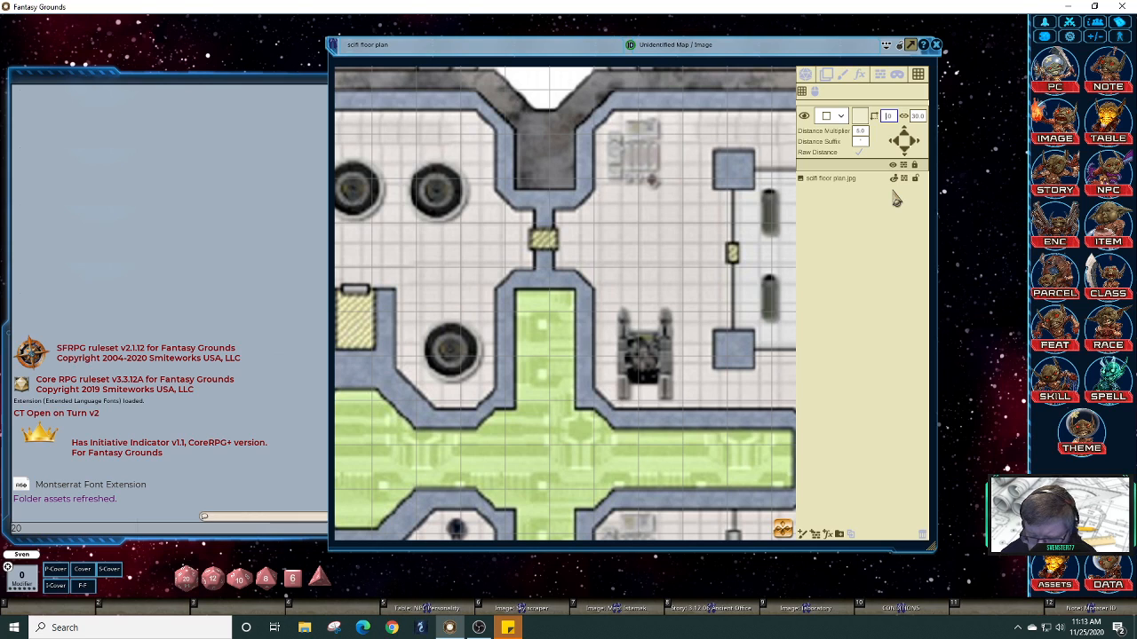
left_click(903, 116)
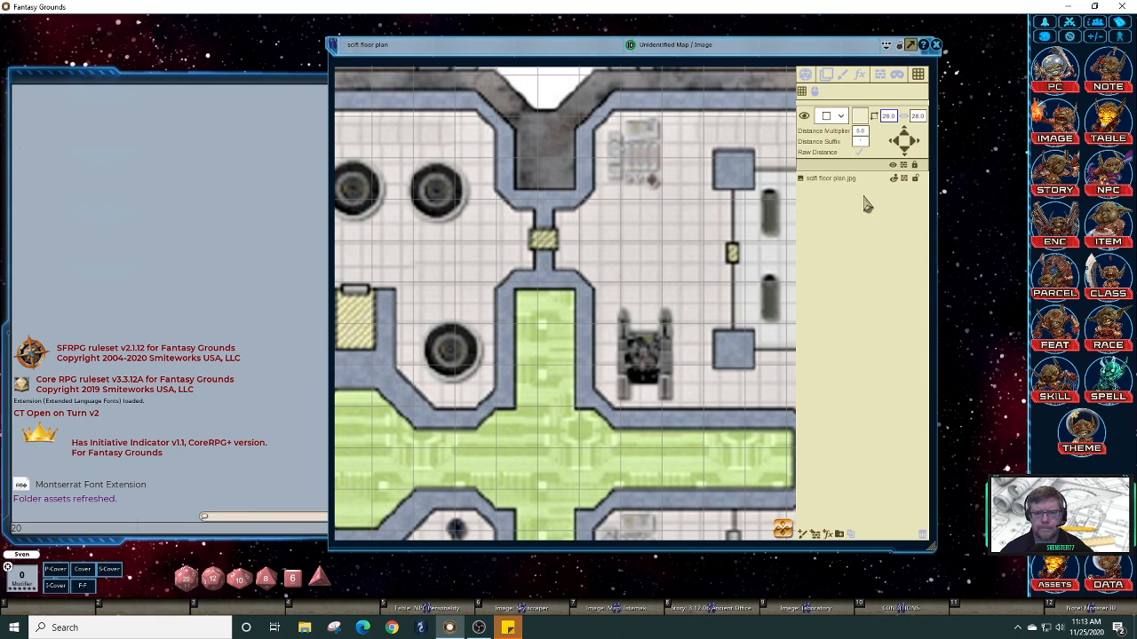
Step: Nudge the grid twice downward and once to the left
left_click(903, 151)
left_click(904, 153)
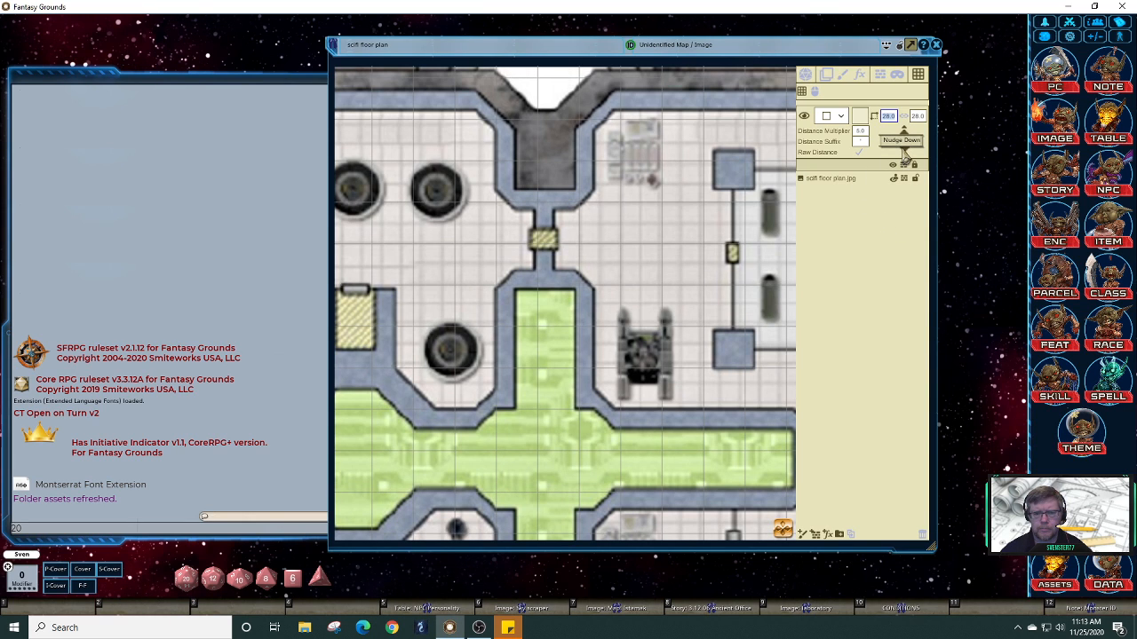
left_click(896, 146)
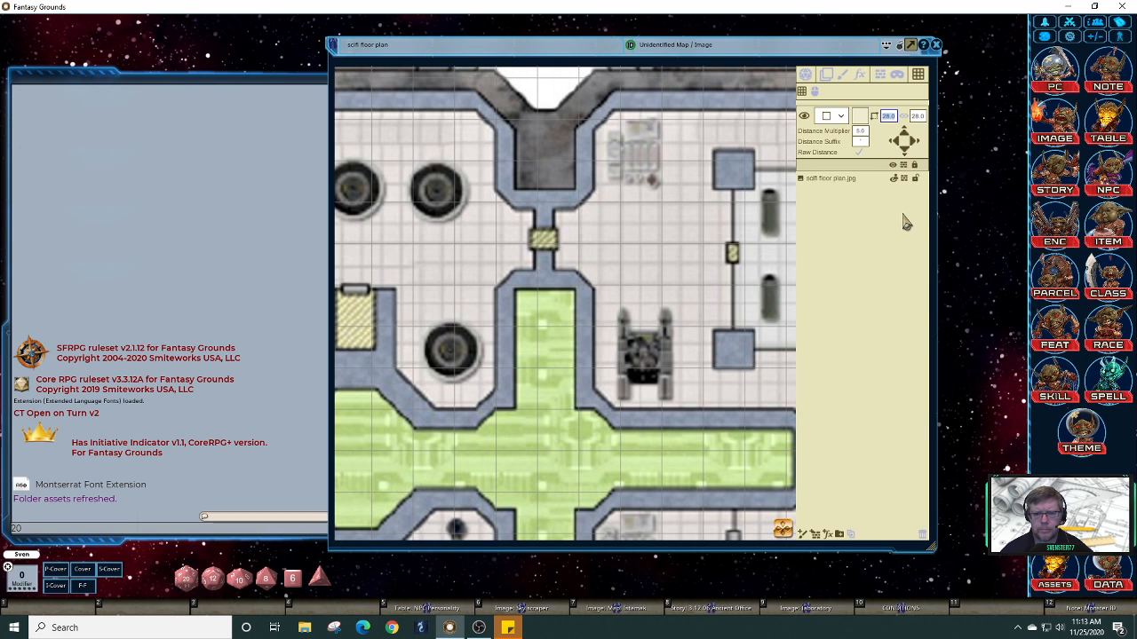
Step: Set the grid's width and height to 27
left_click(889, 116)
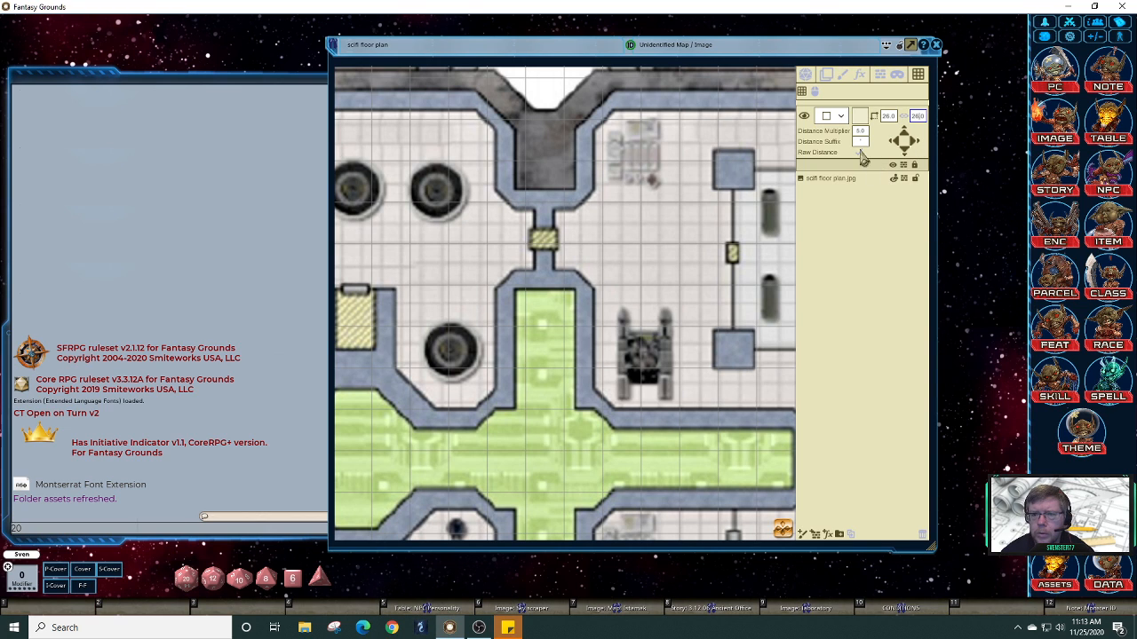
key("Tab")
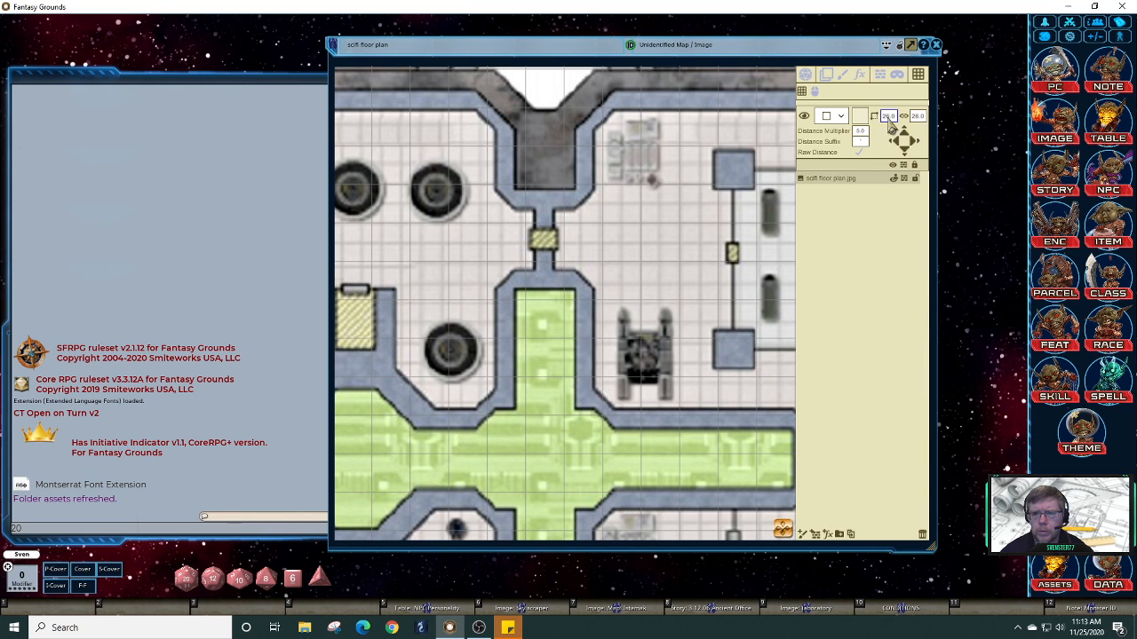
type("27")
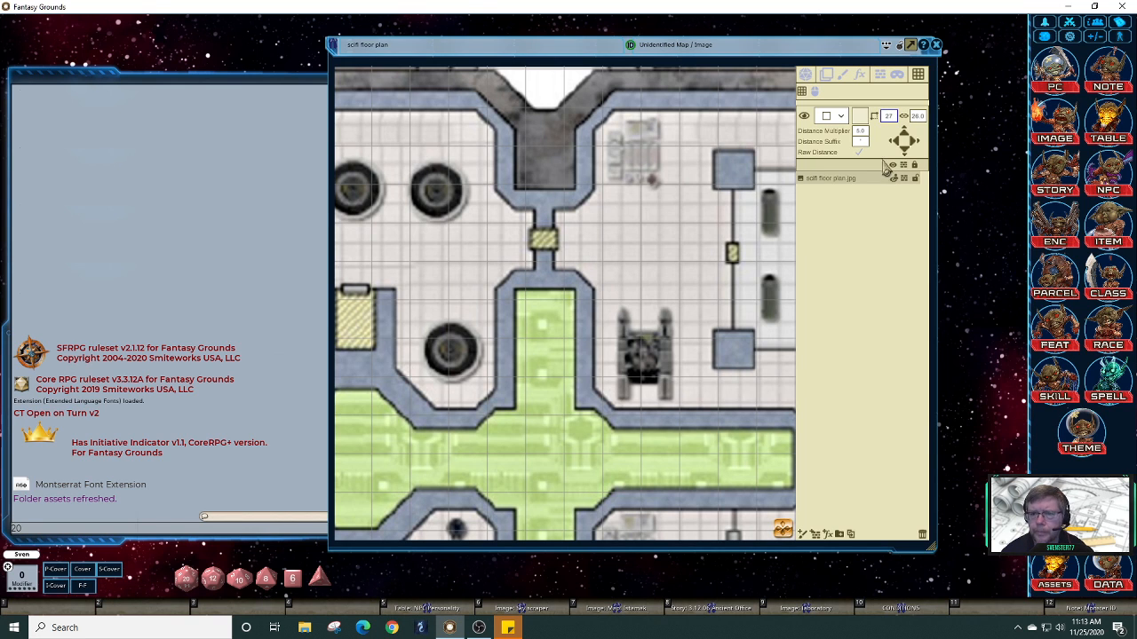
key("Return")
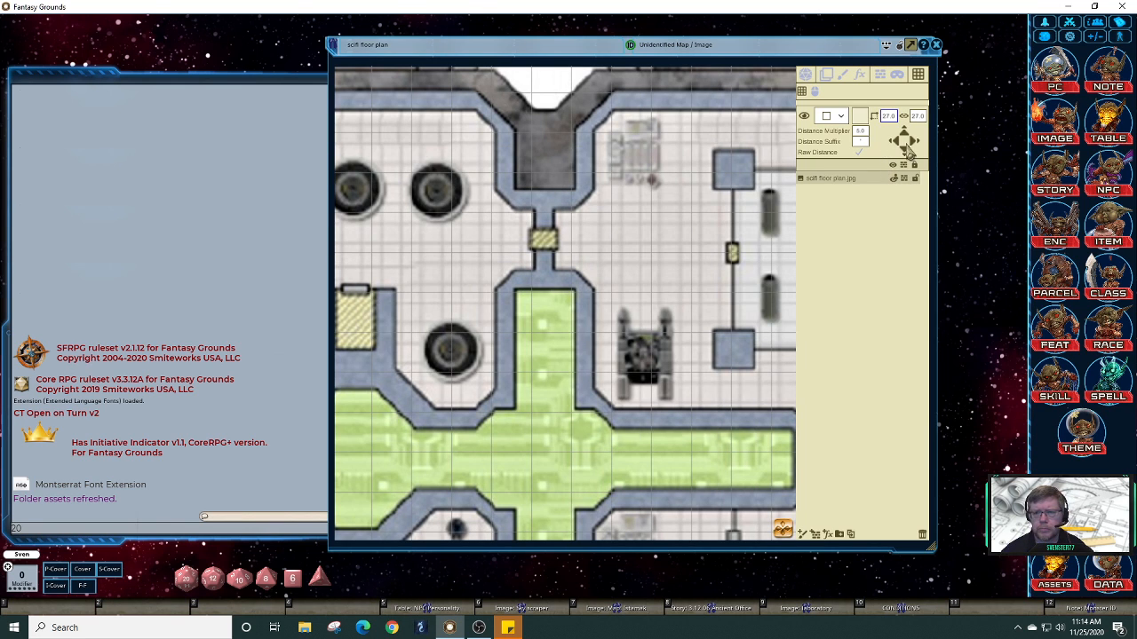
Step: Nudge the grid four times downward and five times to the right to match the printed squares
left_click(905, 148)
left_click(905, 149)
left_click(905, 148)
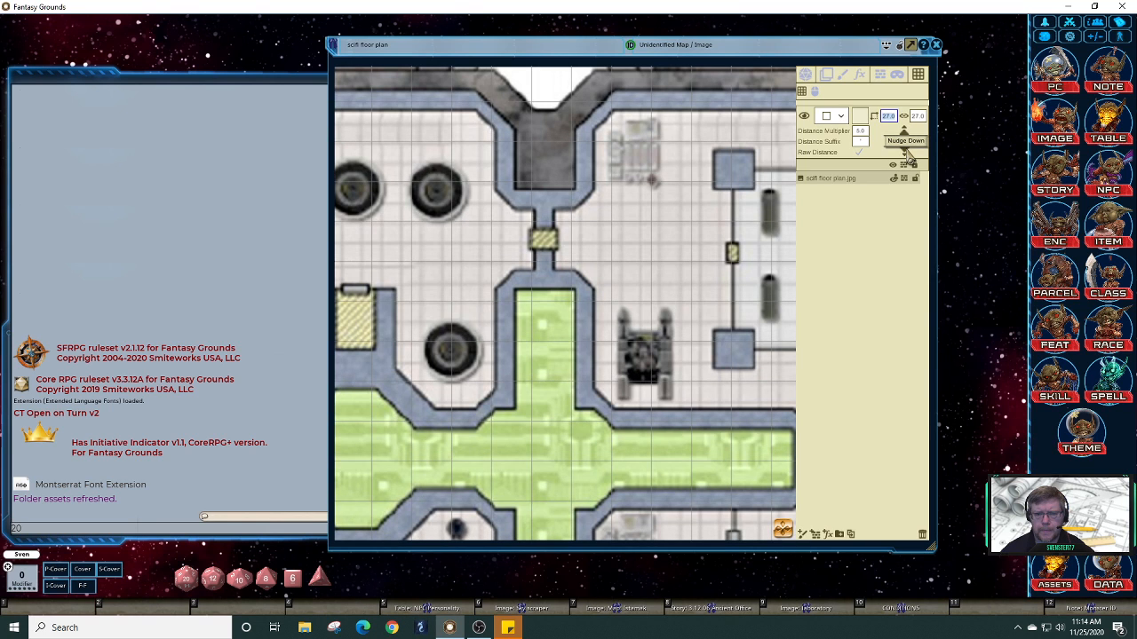
left_click(905, 148)
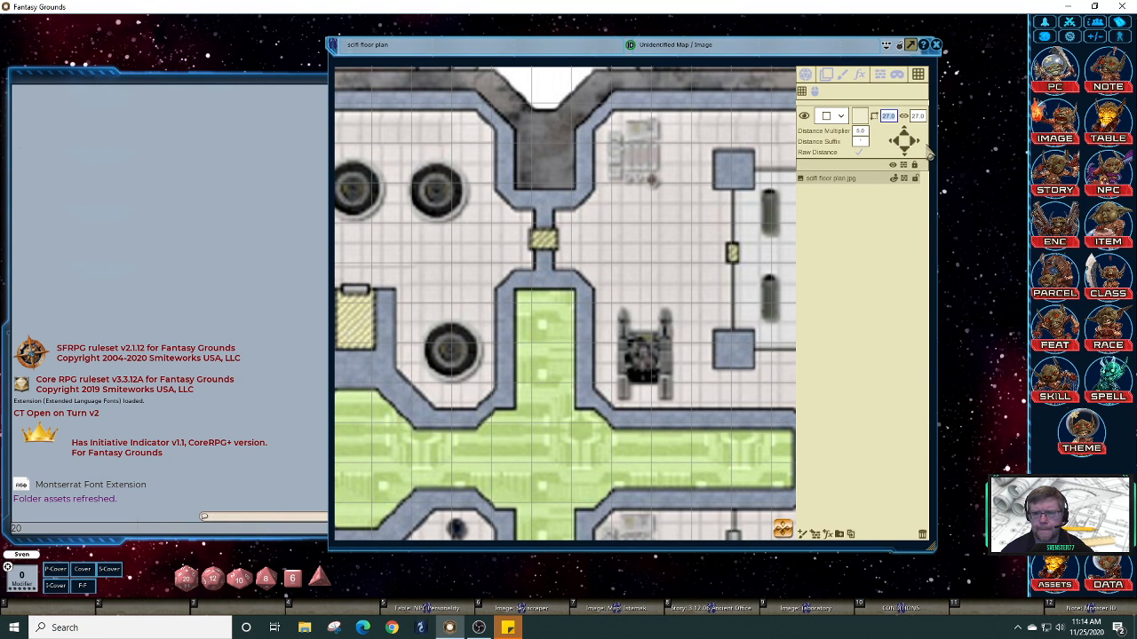
left_click(917, 149)
left_click(917, 149)
left_click(917, 149)
left_click(917, 150)
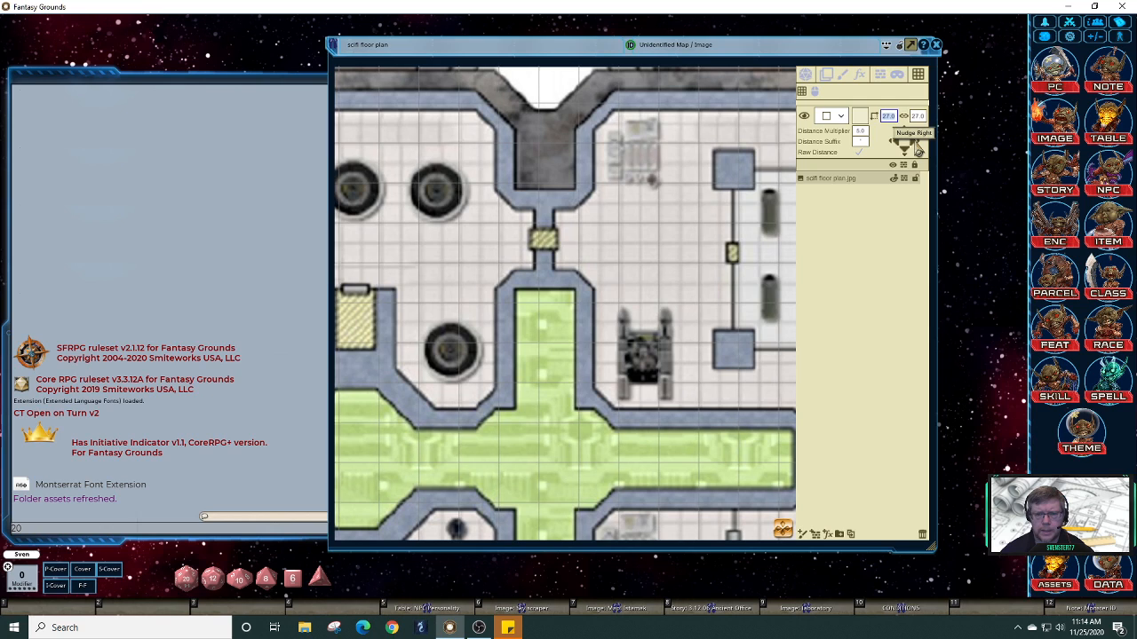
left_click(917, 150)
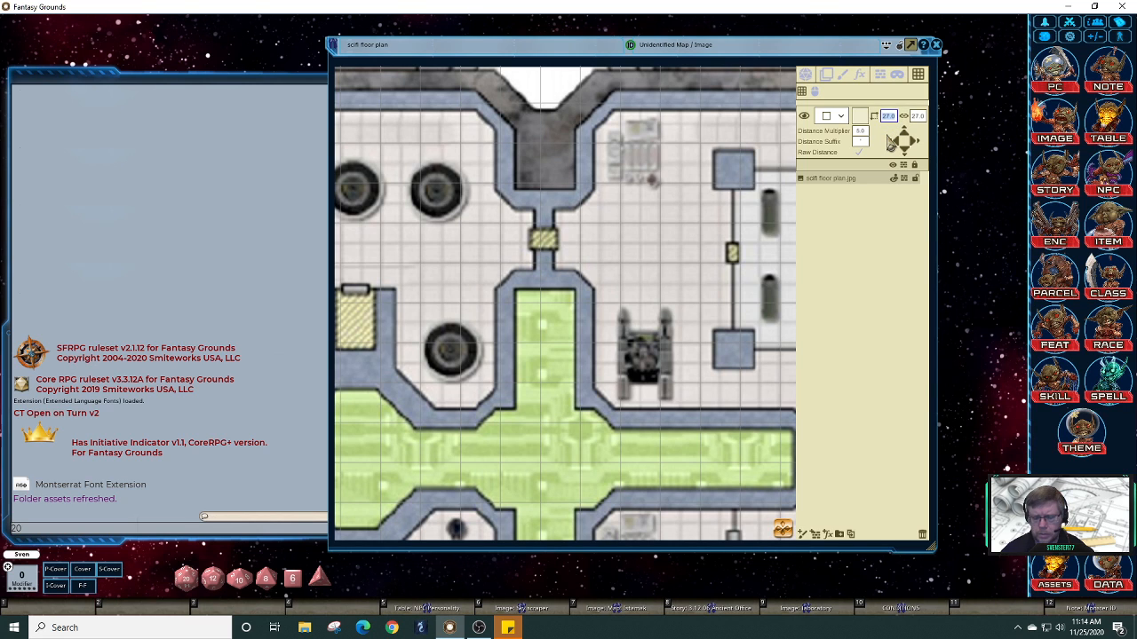
Step: Set the grid's width and height to 26.5, and nudge the grid twice upward and three times to the right
type("26.5")
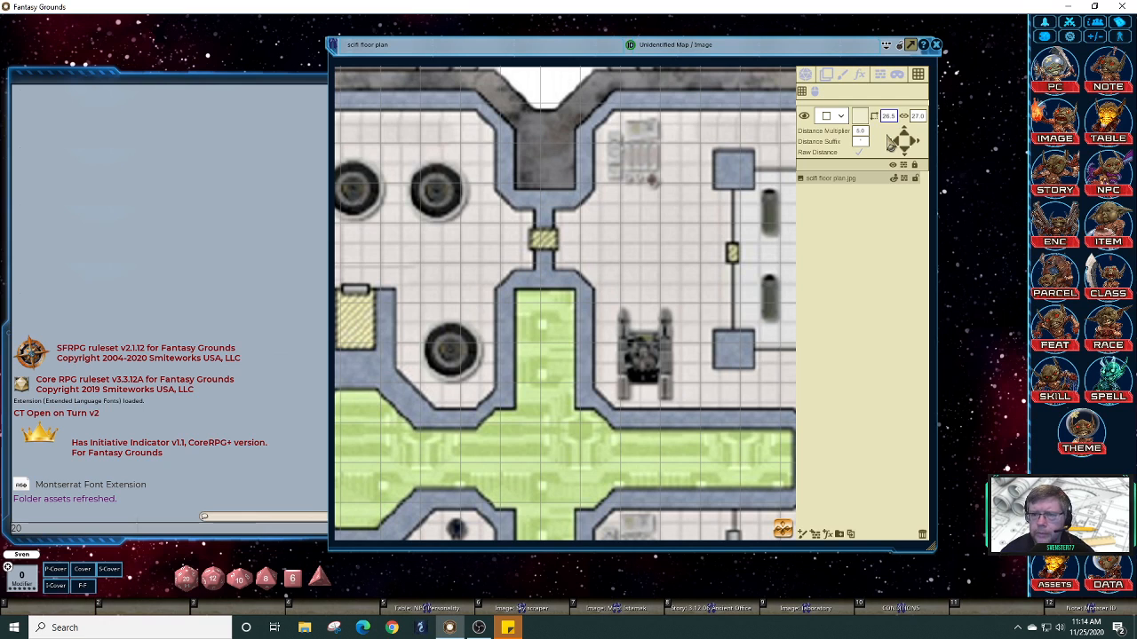
key("Return")
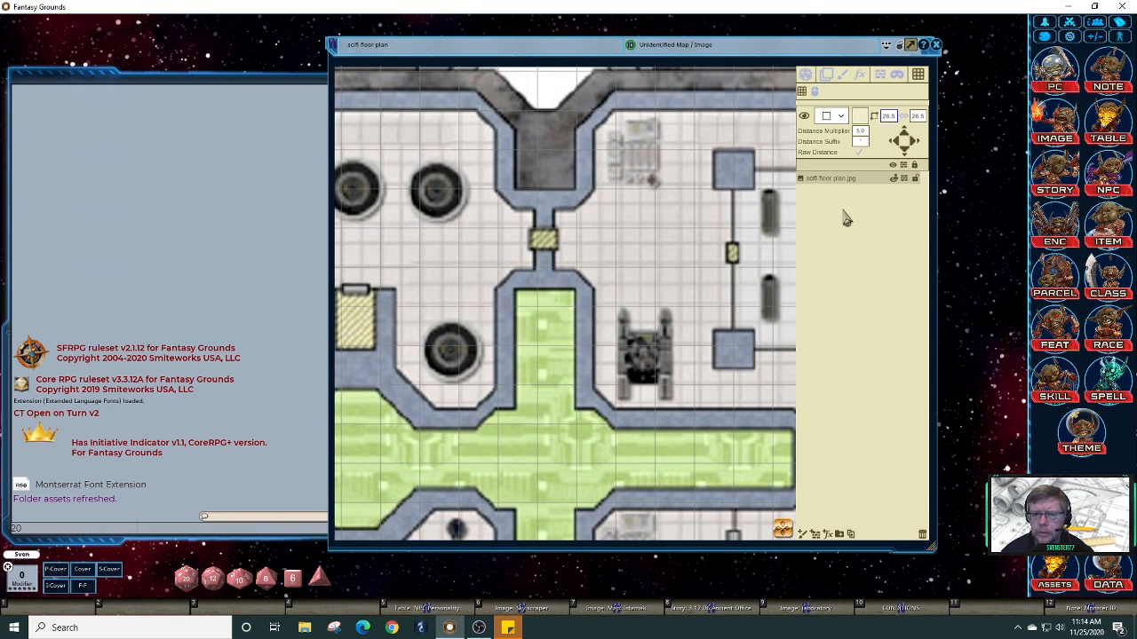
left_click(906, 140)
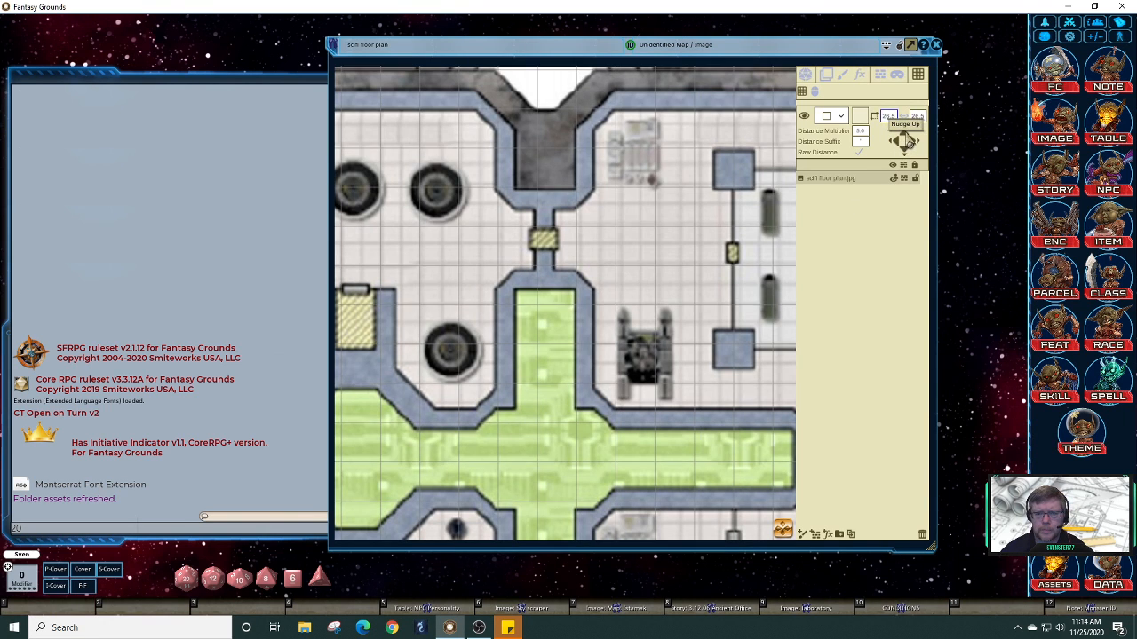
left_click(906, 139)
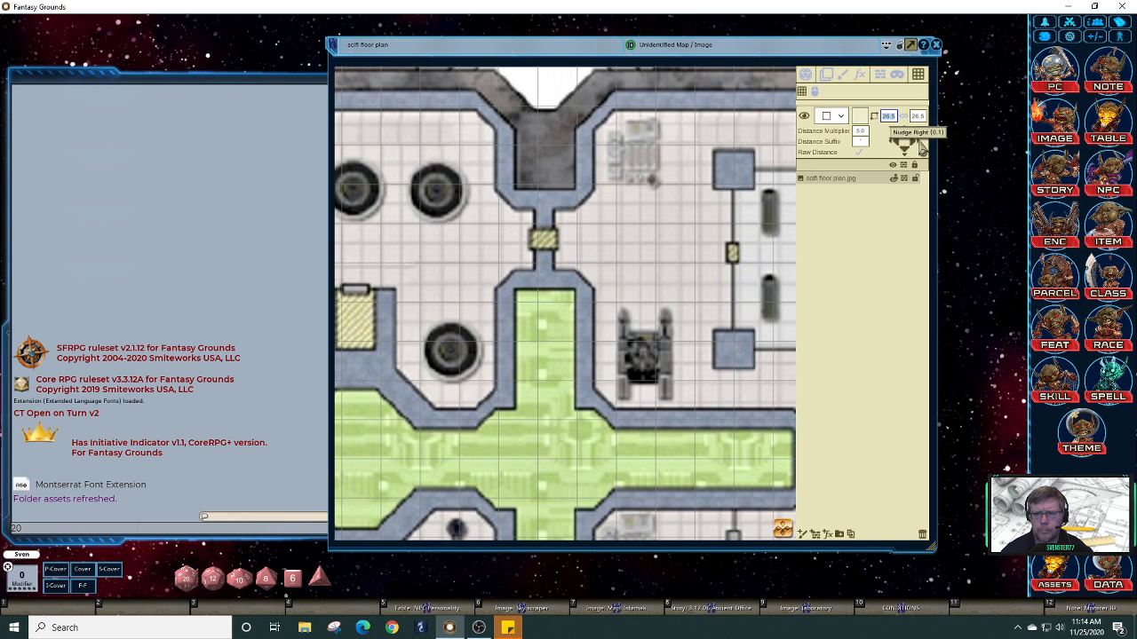
left_click(916, 150)
left_click(916, 149)
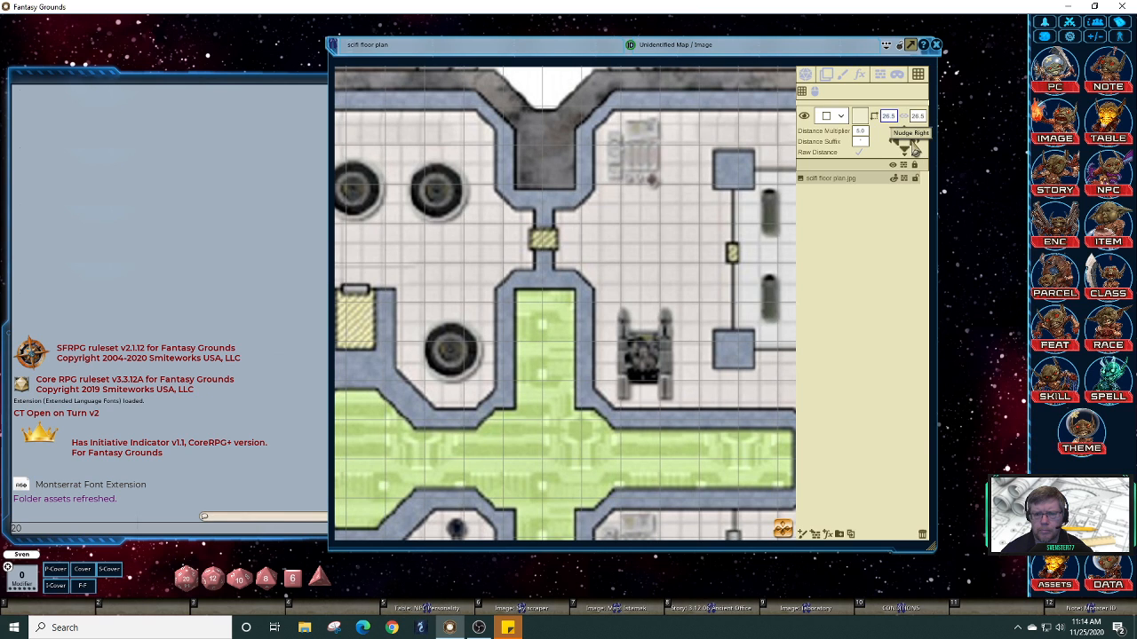
left_click(915, 150)
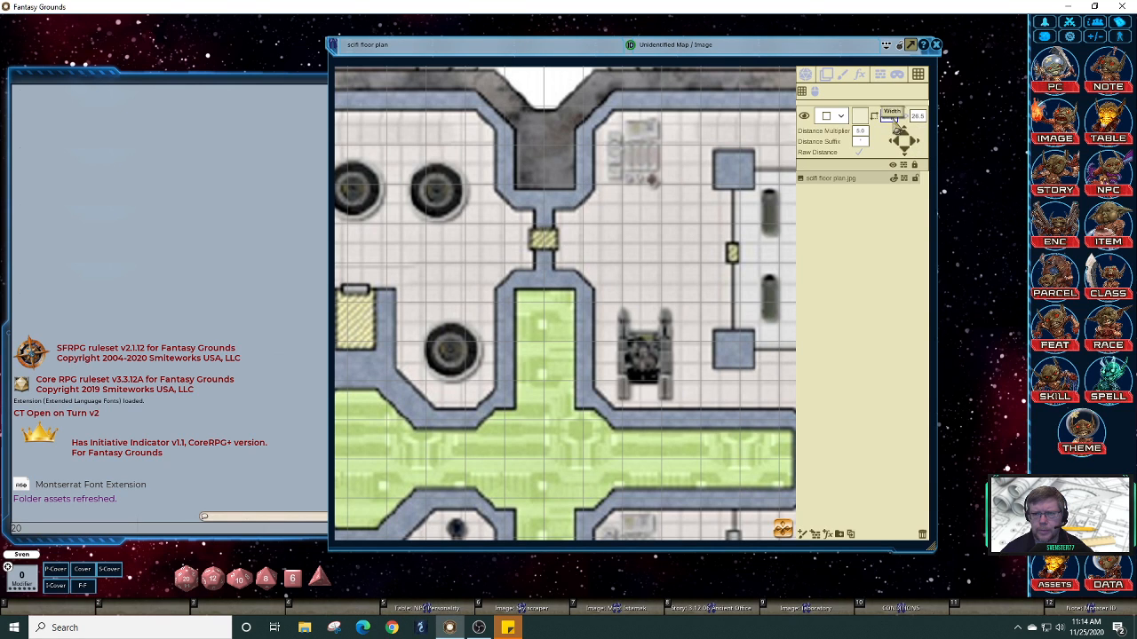
Step: Set the grid's width and height to 27.5
left_click(889, 117)
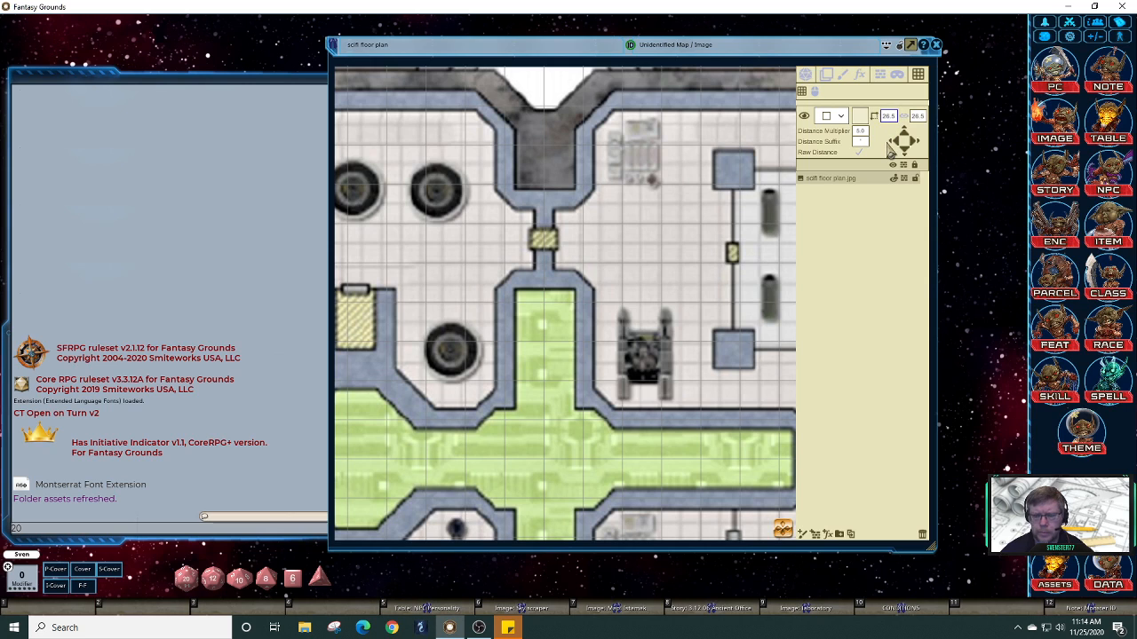
key("BackSpace")
type("7")
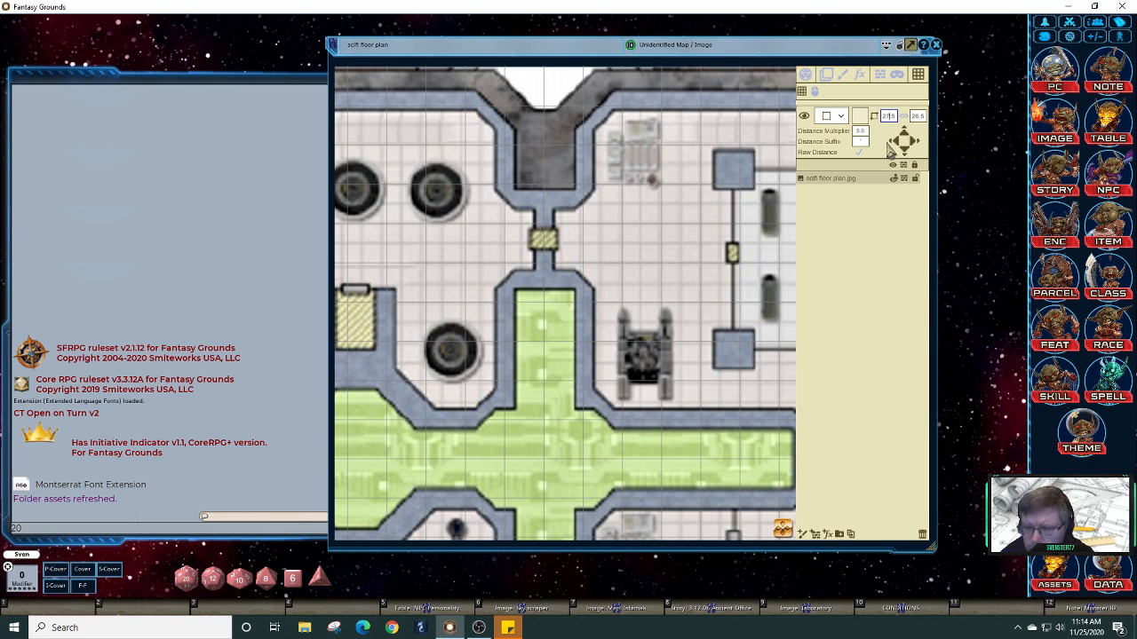
left_click(917, 116)
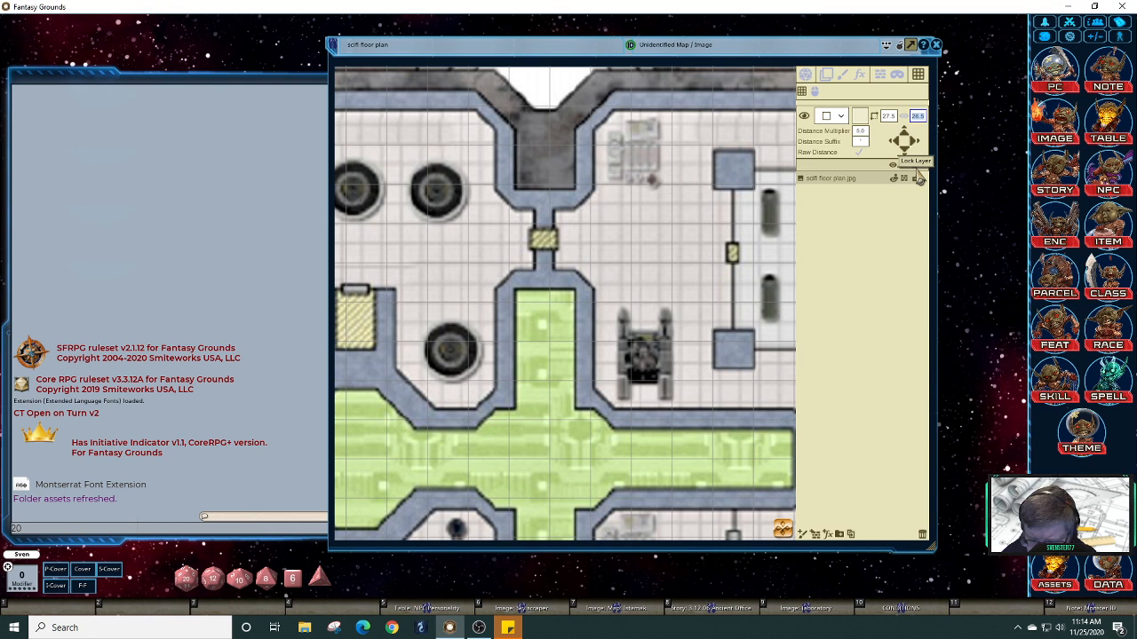
type("27.5")
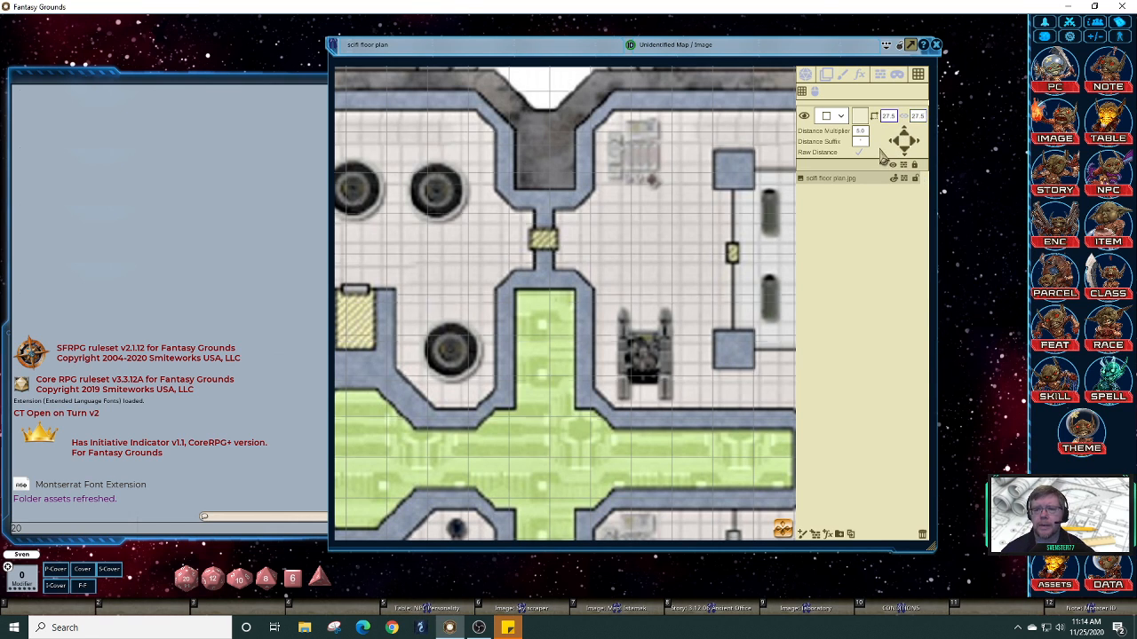
Step: Nudge the grid six times downward and five times to the right to line it up with the printed squares
left_click(905, 152)
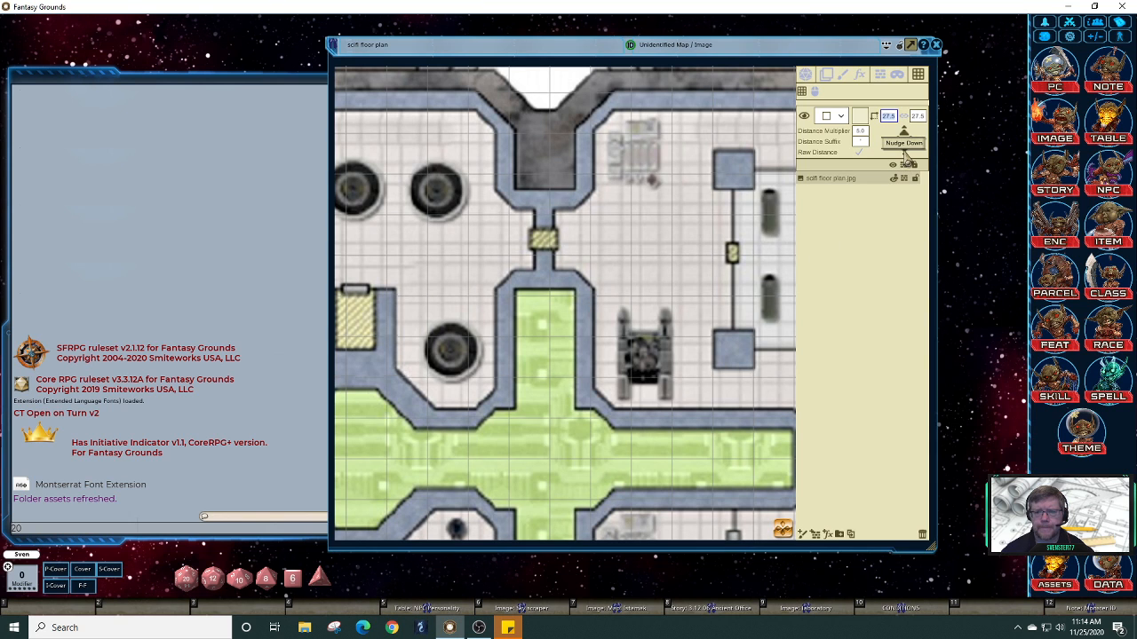
left_click(904, 153)
left_click(904, 153)
left_click(904, 153)
left_click(904, 153)
left_click(904, 152)
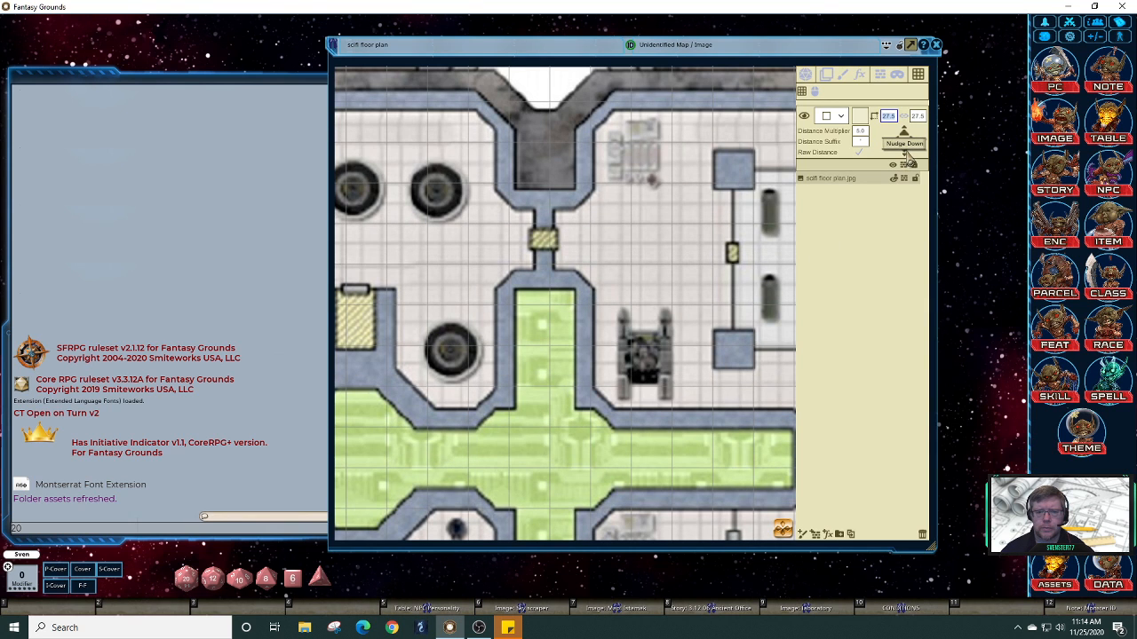
left_click(917, 148)
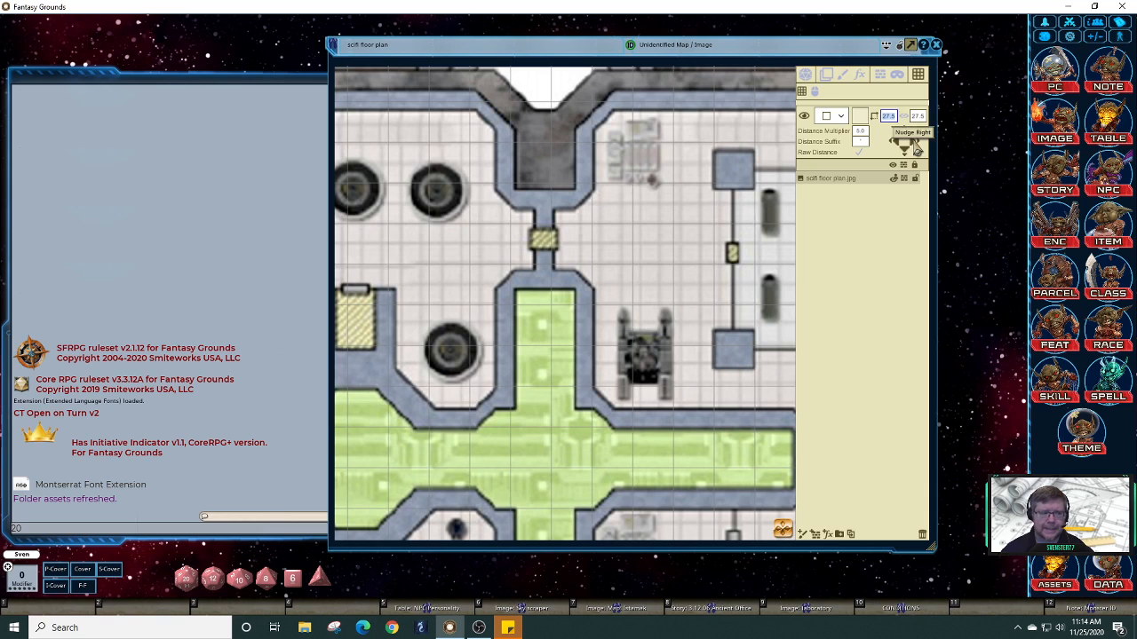
left_click(916, 148)
left_click(916, 149)
left_click(916, 149)
left_click(917, 148)
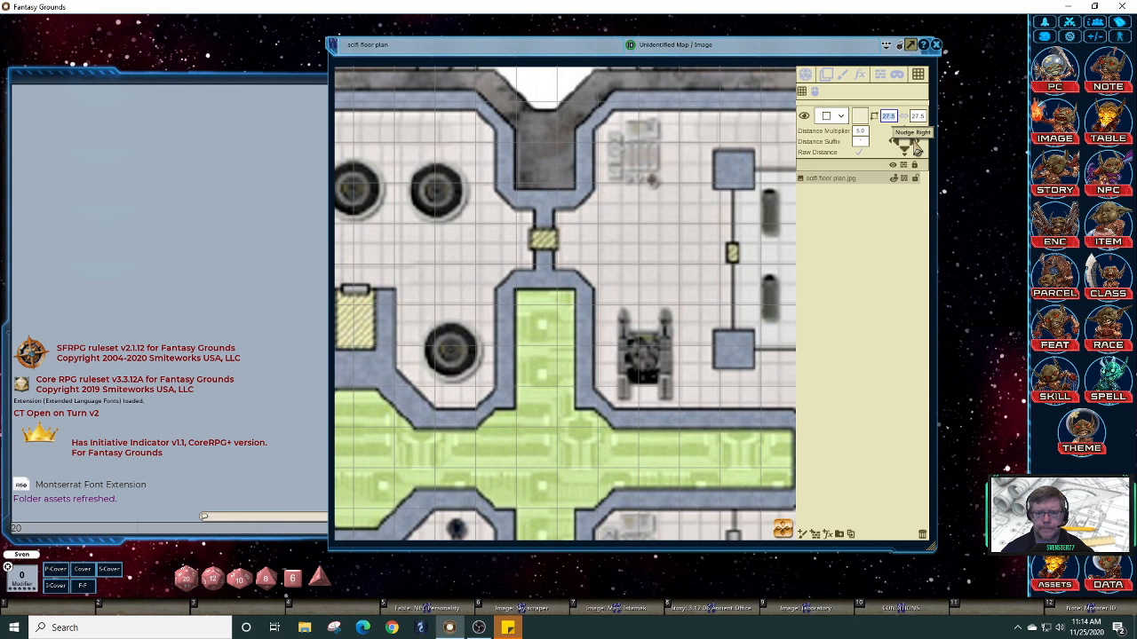
Step: Set the grid's width and height to 25, and nudge the grid five times downward
scroll(727, 222, "down", 3)
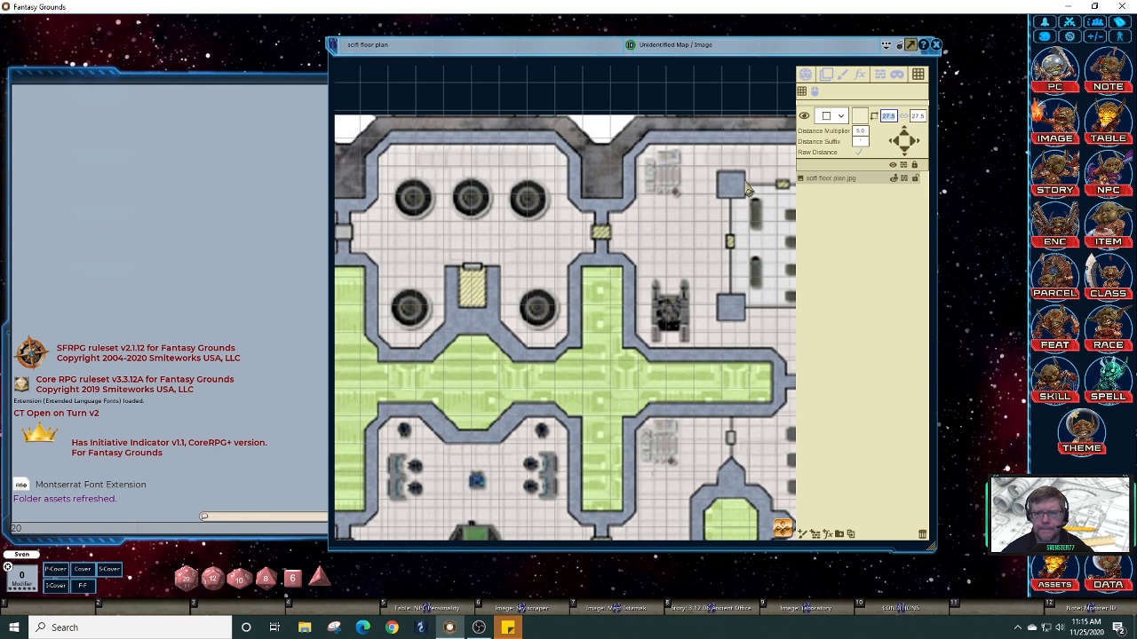
left_click(886, 116)
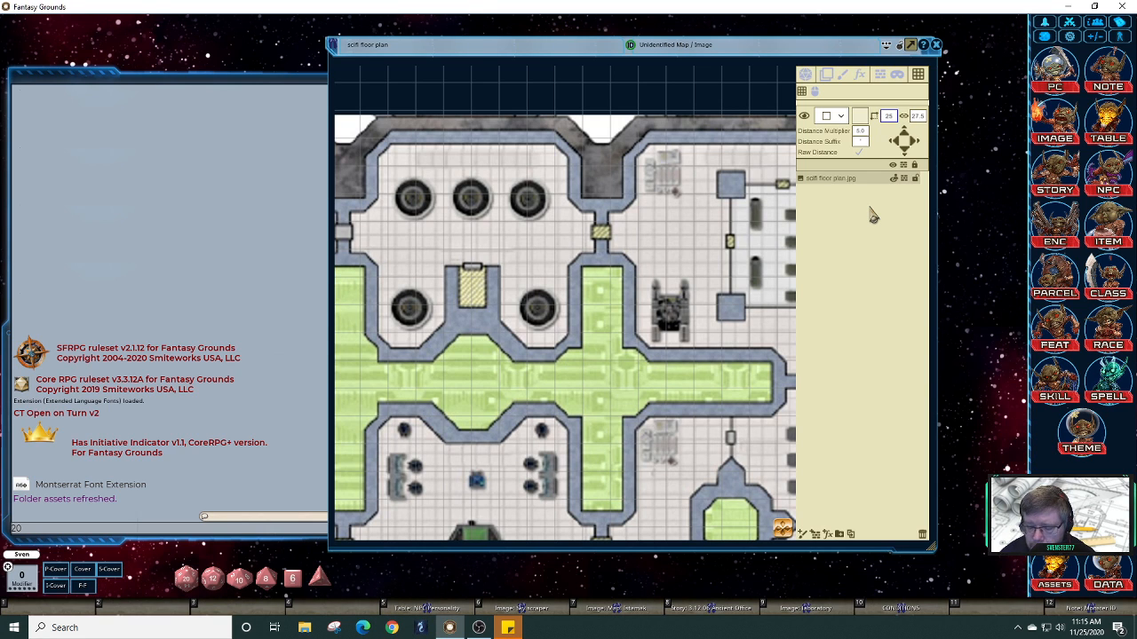
left_click(904, 116)
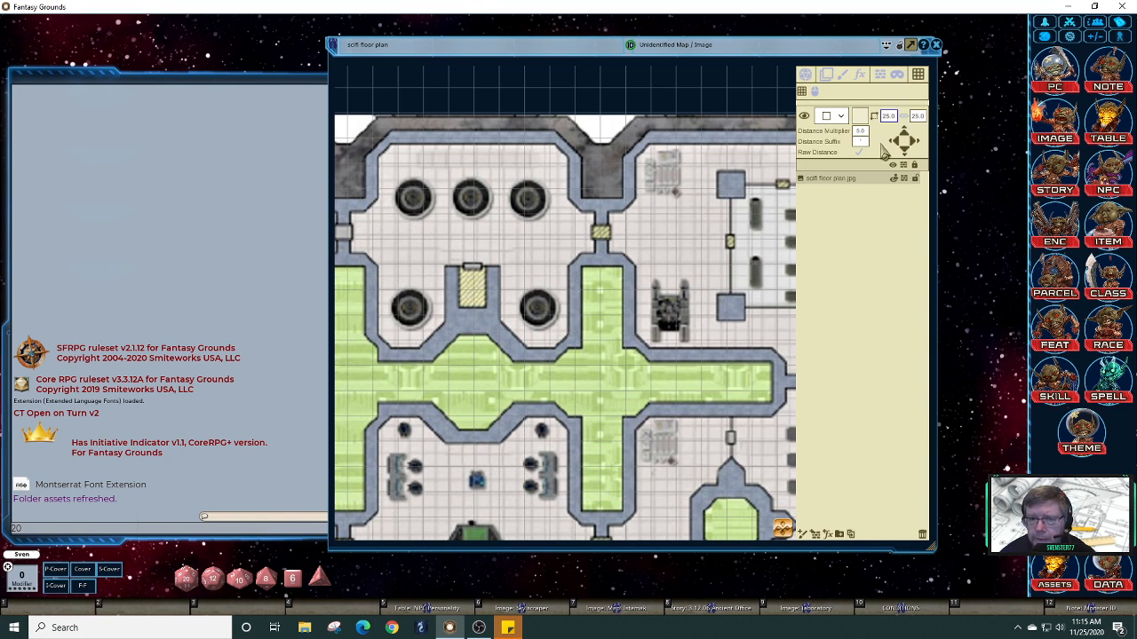
left_click(904, 151)
left_click(904, 151)
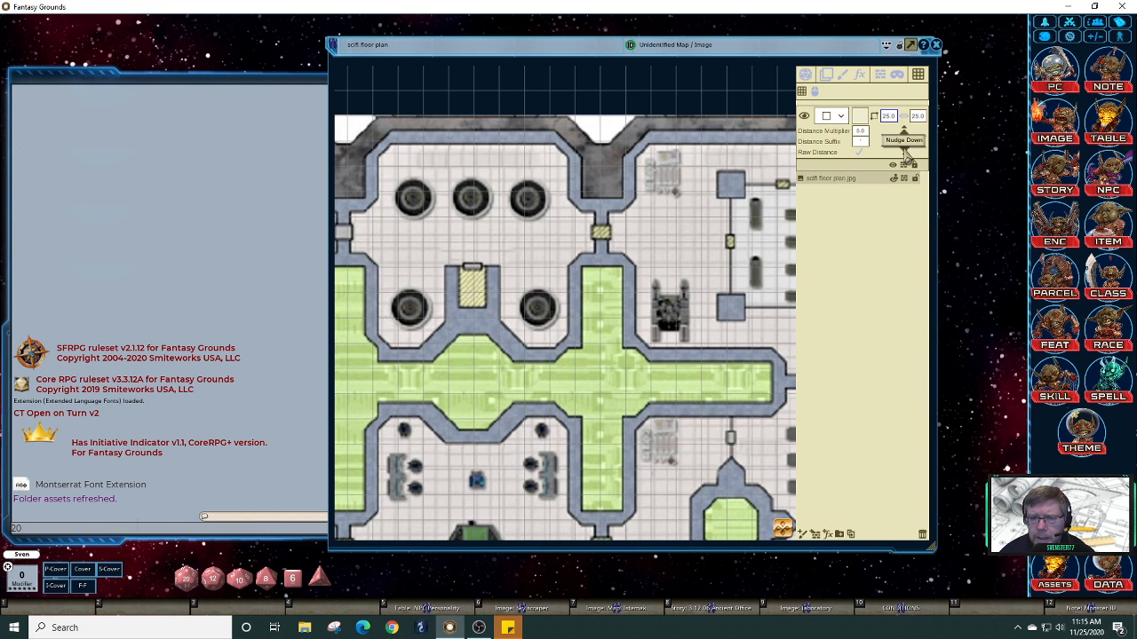
left_click(904, 151)
left_click(904, 151)
left_click(904, 151)
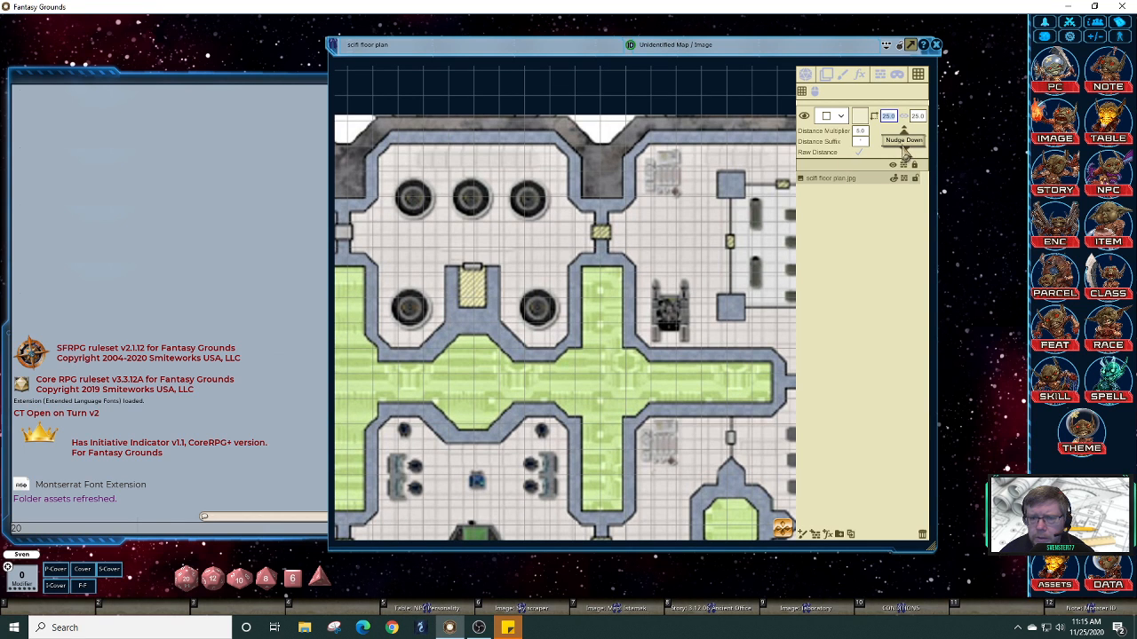
Step: Nudge the grid seven times to the left to line it up with the printed squares
left_click(900, 148)
left_click(900, 147)
left_click(899, 147)
left_click(899, 147)
left_click(900, 148)
left_click(900, 147)
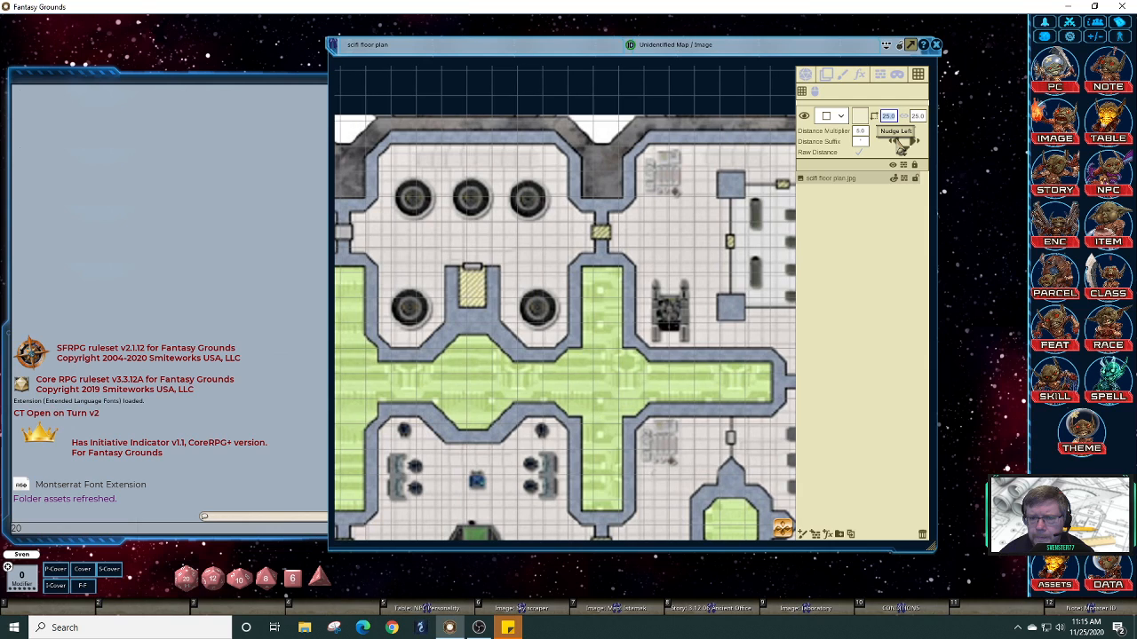
left_click(900, 148)
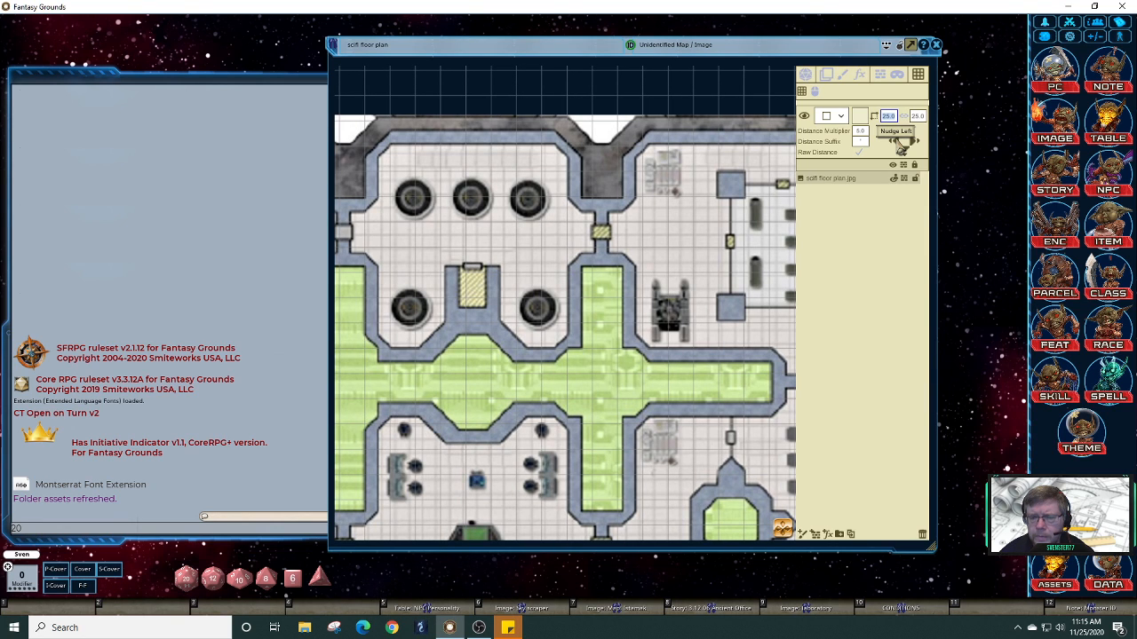
left_click(858, 120)
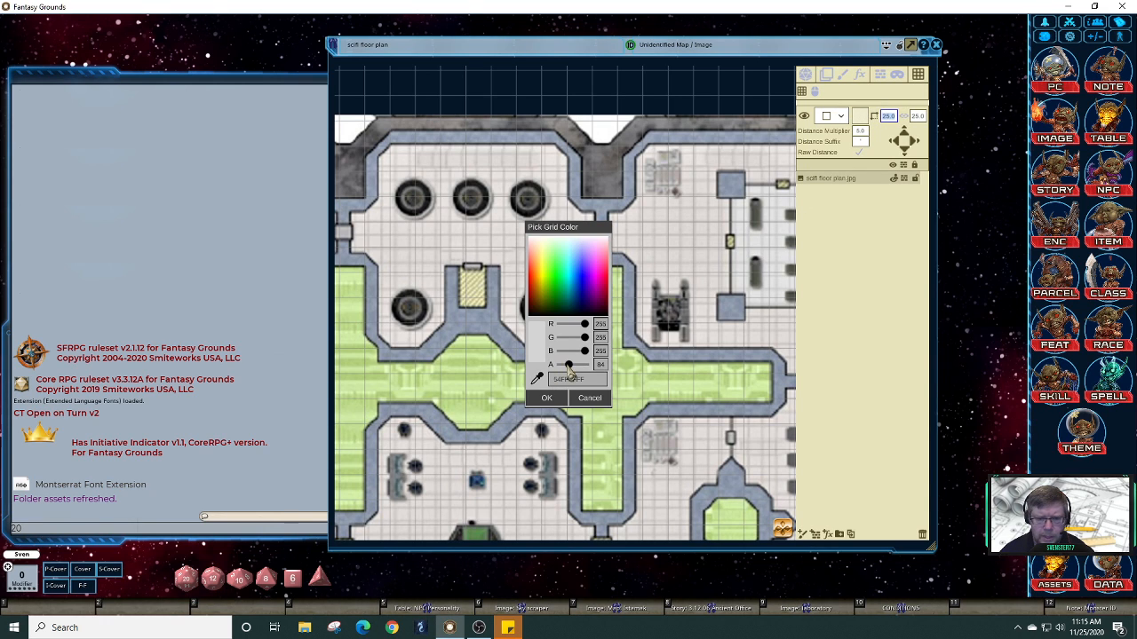
left_click_drag(570, 371, 565, 374)
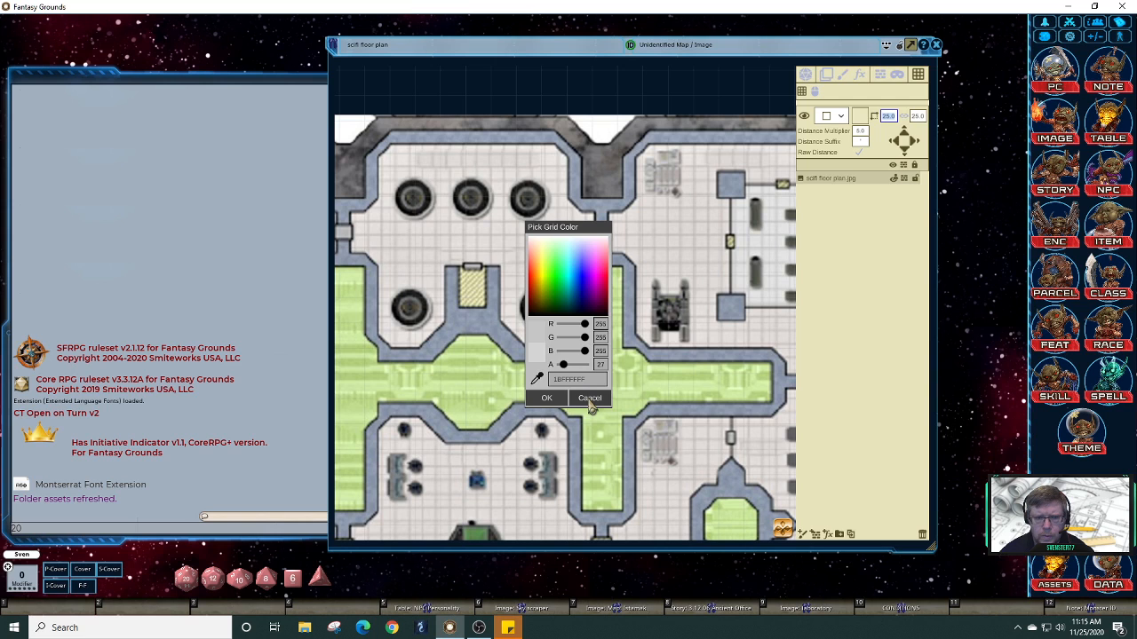
left_click(590, 398)
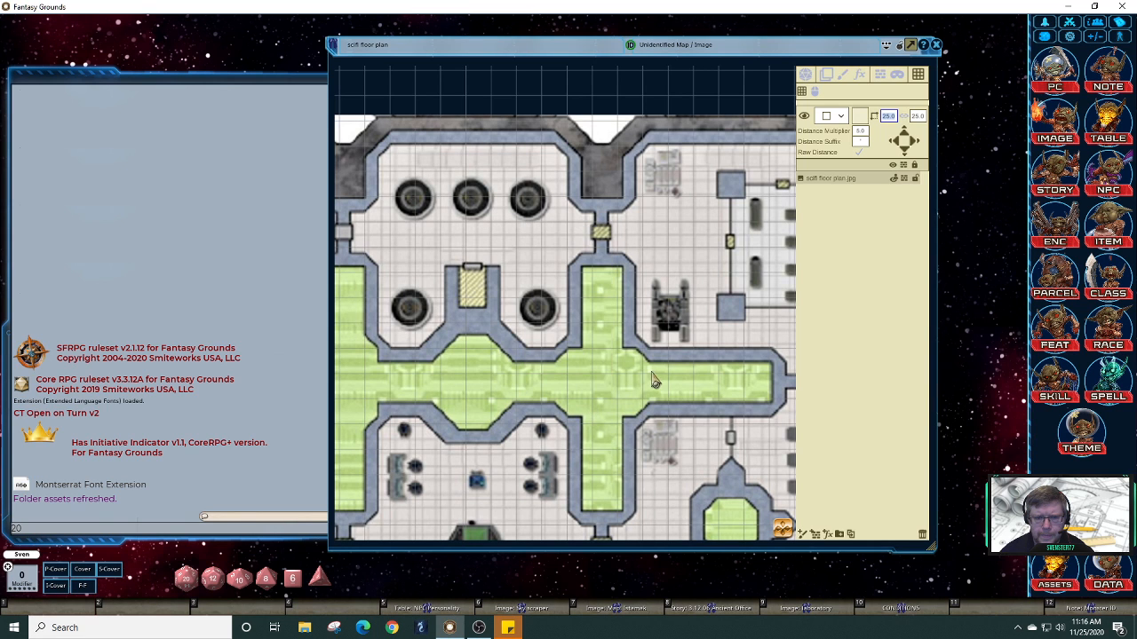
Step: Set the grid color to dark yellow (red 151, green 152, blue 0) with an alpha of 16
scroll(720, 422, "down", 3)
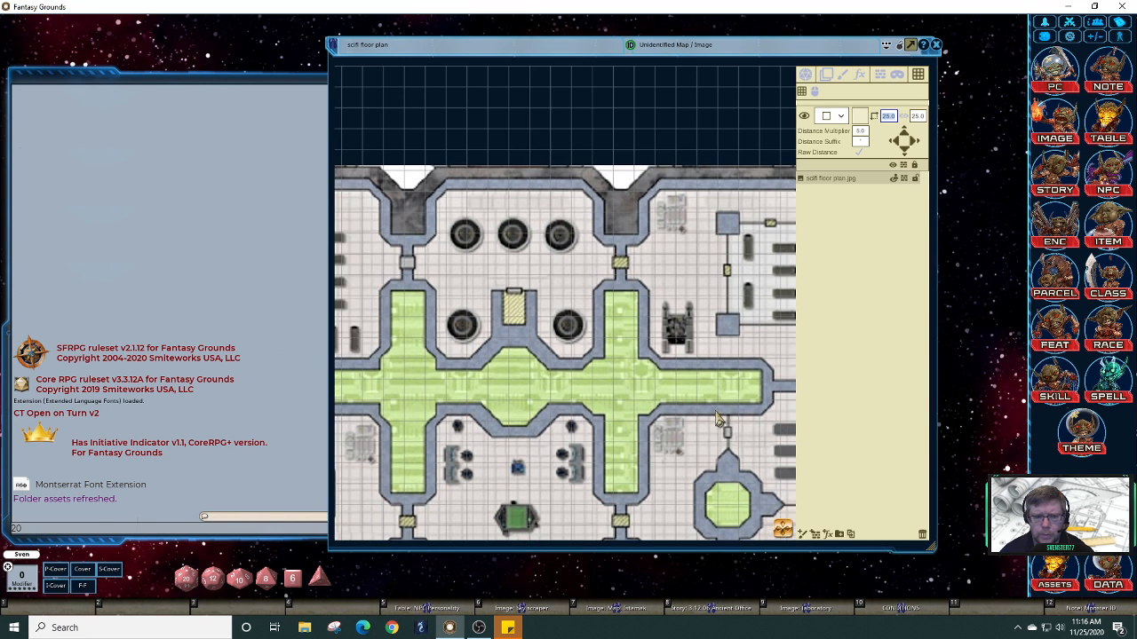
scroll(724, 427, "down", 1)
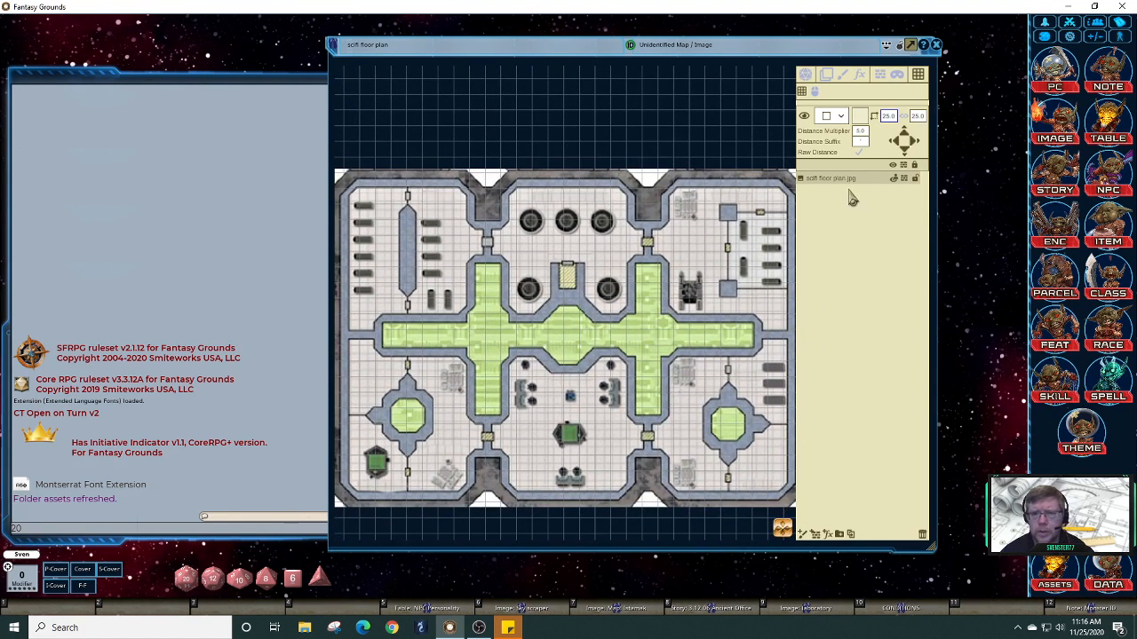
left_click(859, 116)
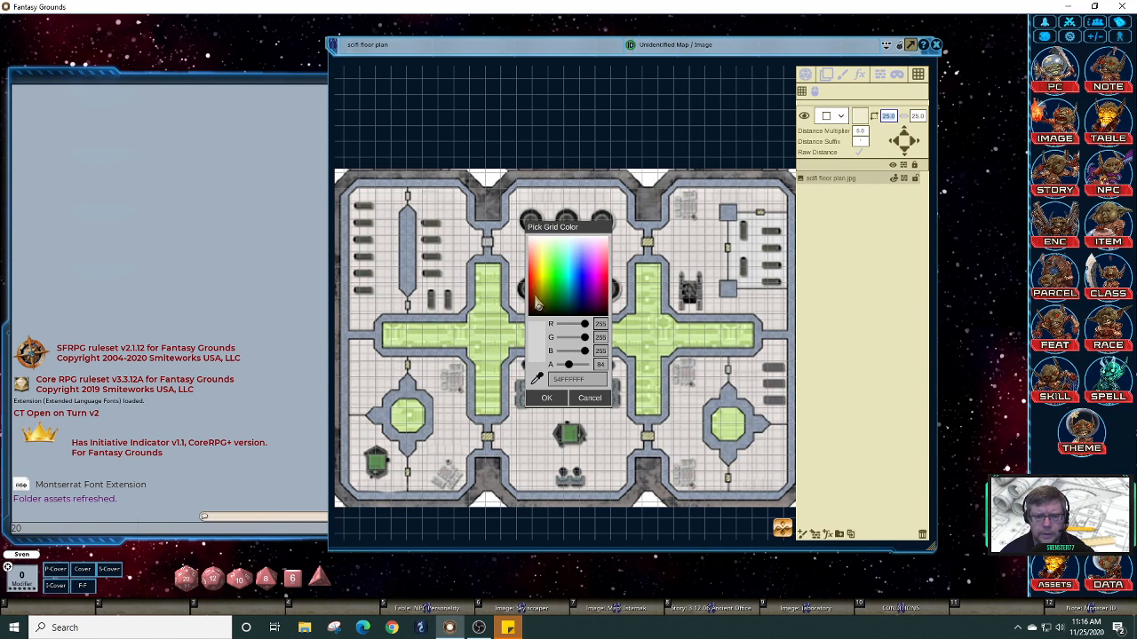
left_click(544, 299)
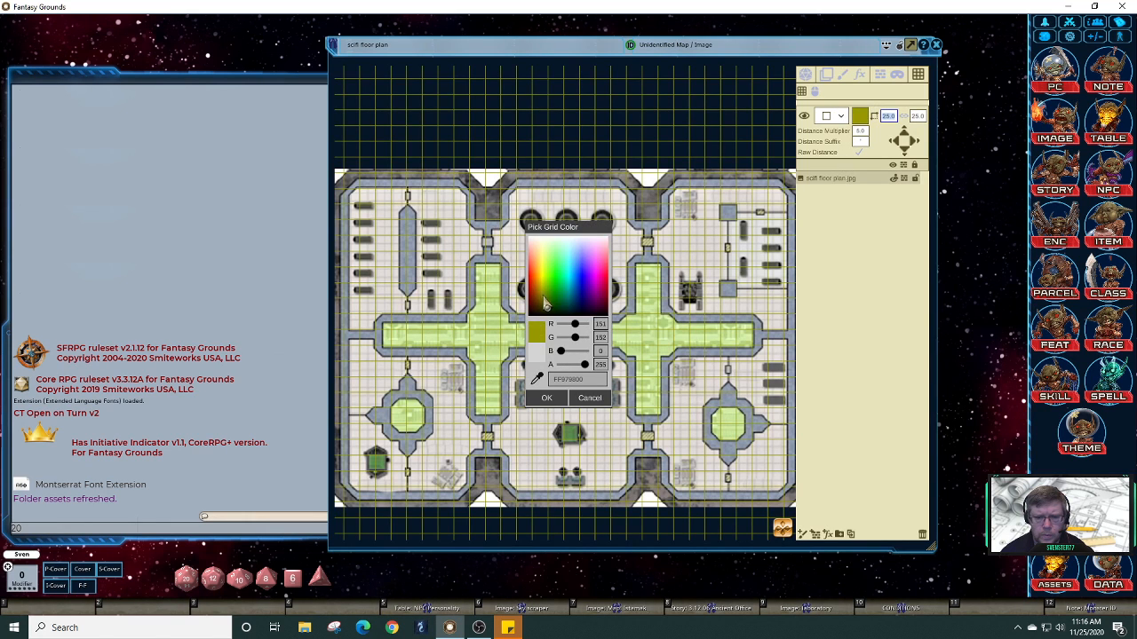
left_click_drag(575, 377, 566, 375)
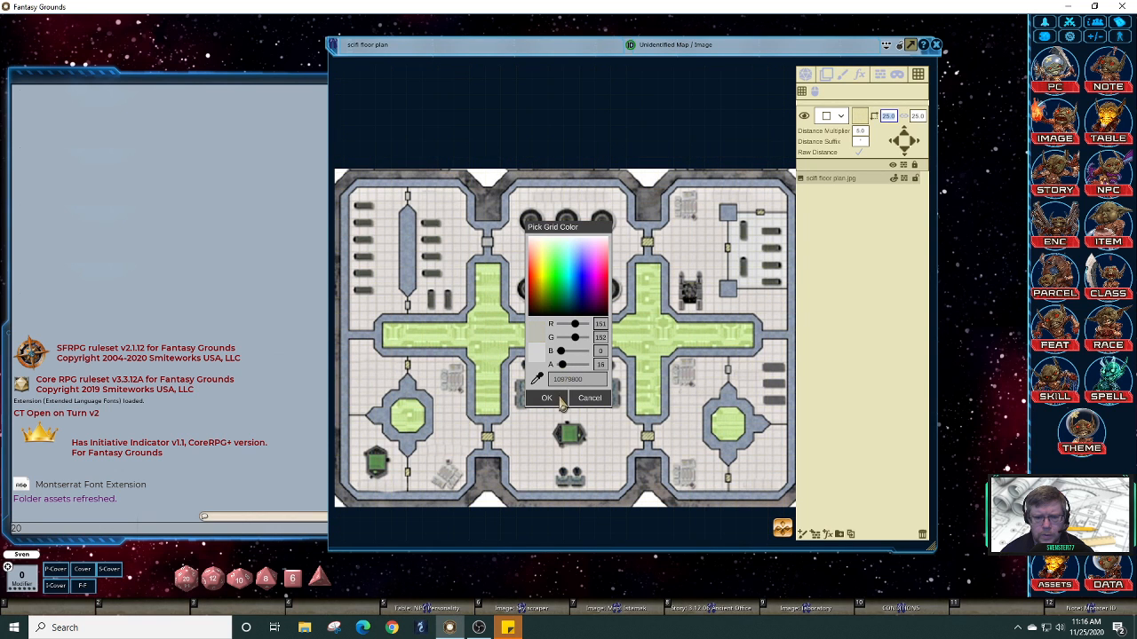
left_click(547, 398)
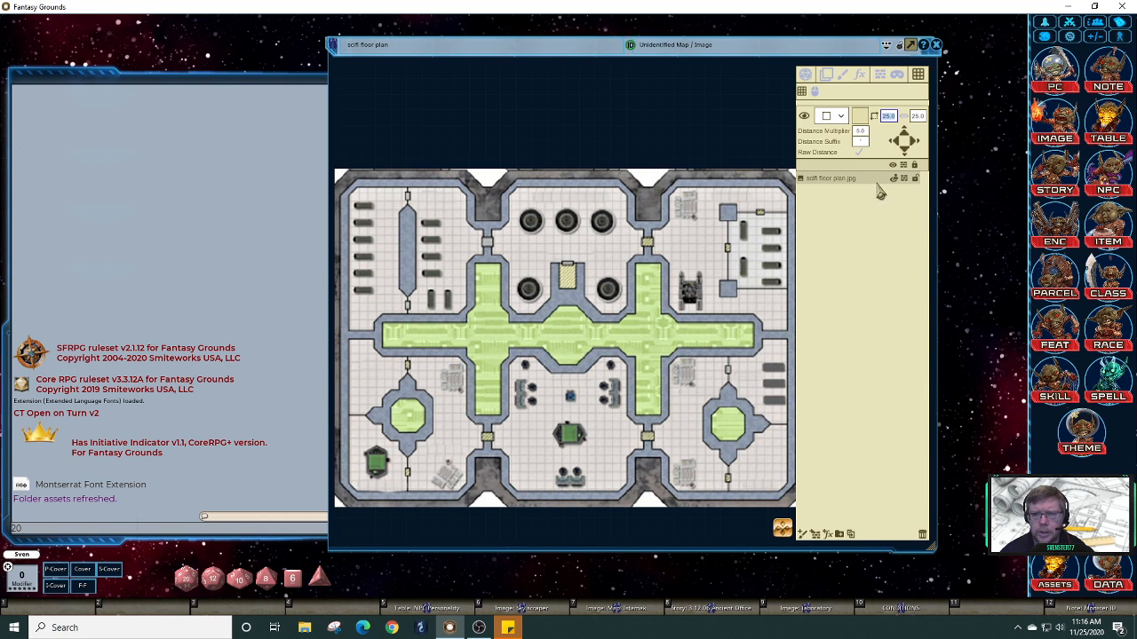
Step: Enable line of sight on the map and place the third combatant's token from the Combat Tracker in the upper middle room
left_click(1057, 79)
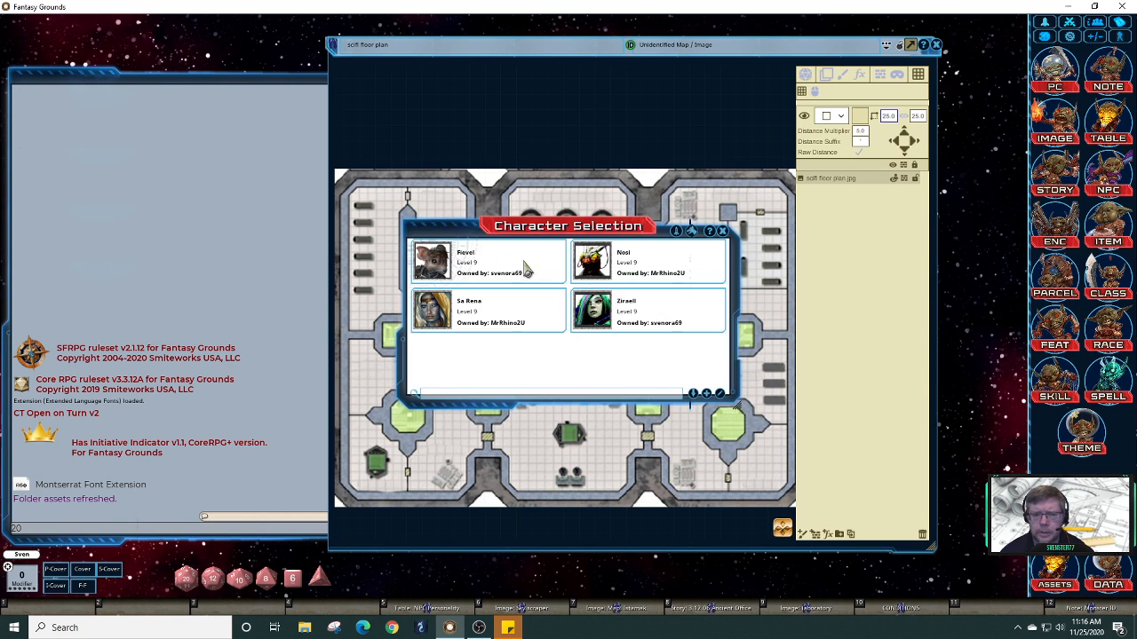
left_click(722, 231)
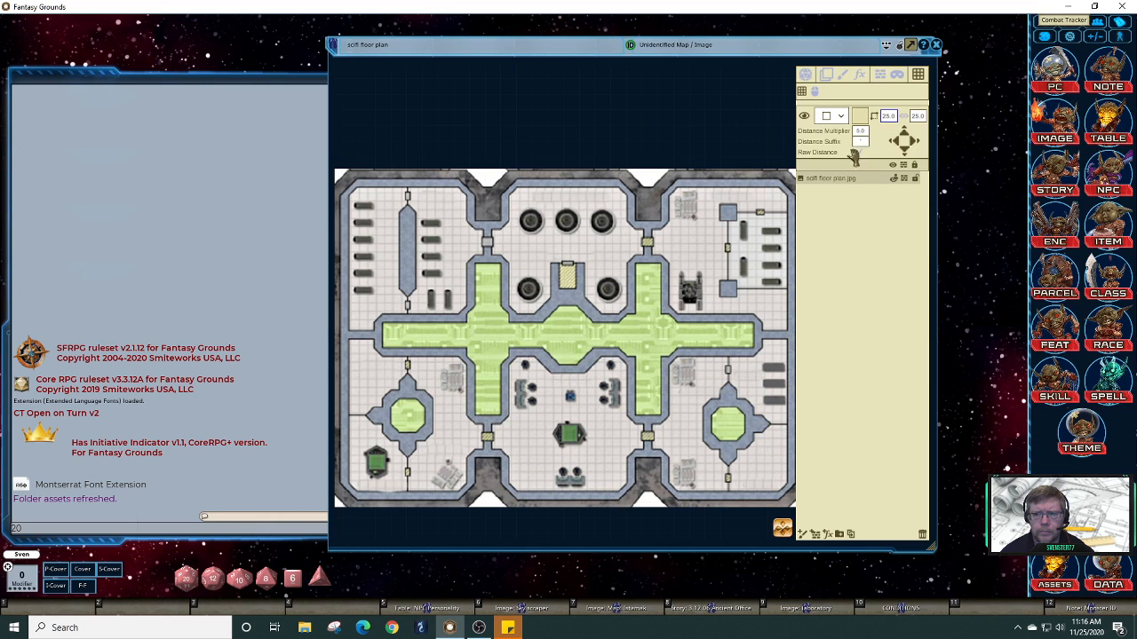
left_click(805, 75)
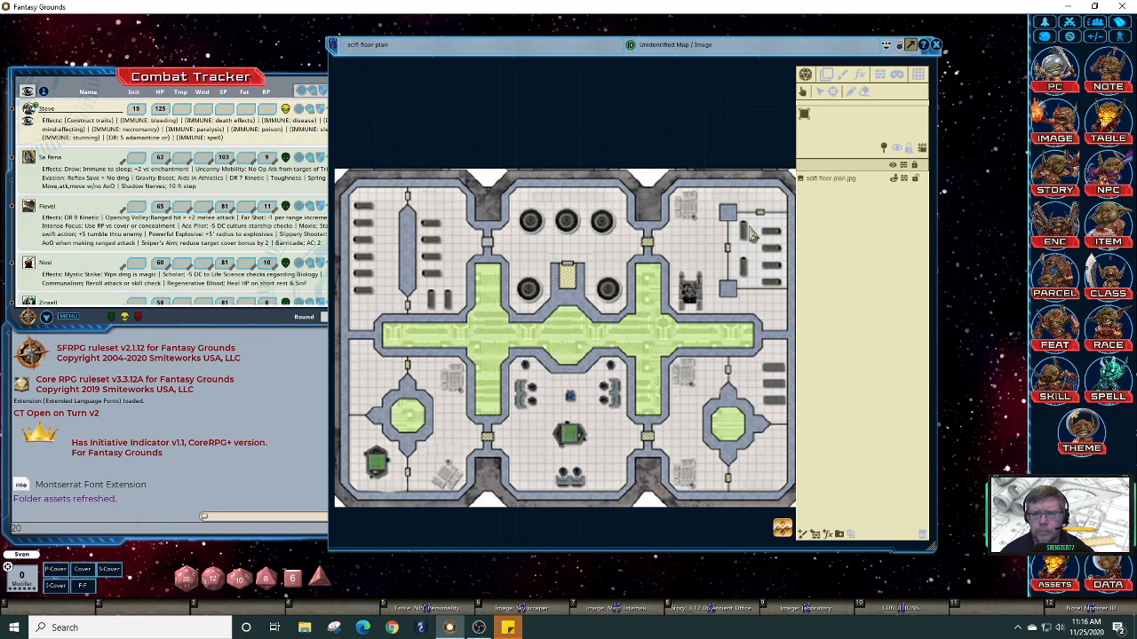
left_click(897, 148)
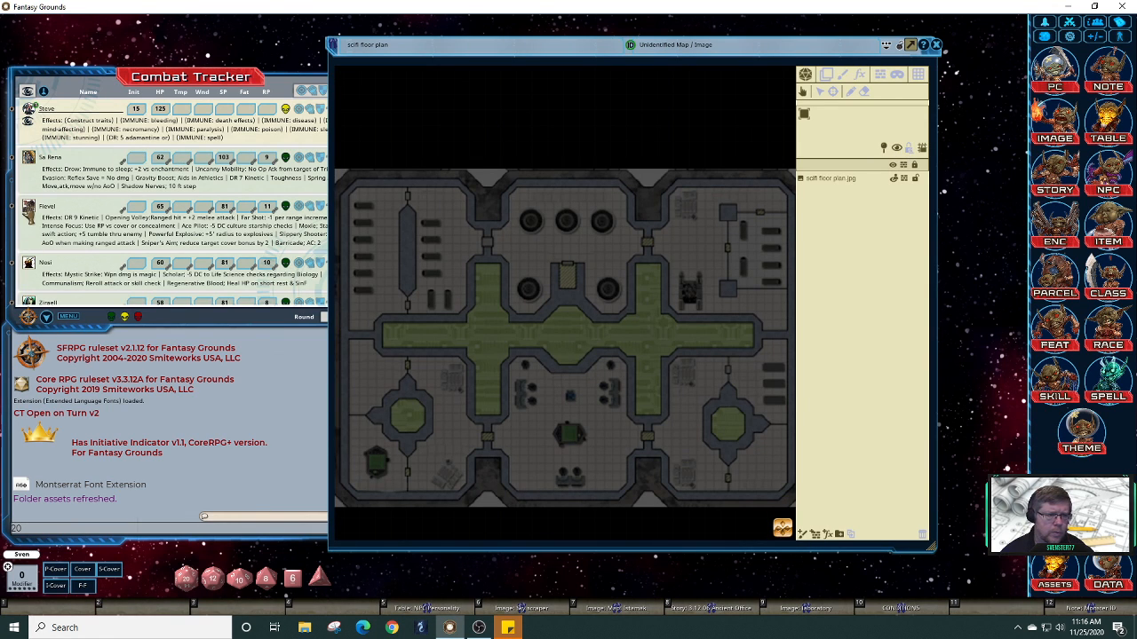
left_click_drag(28, 208, 528, 254)
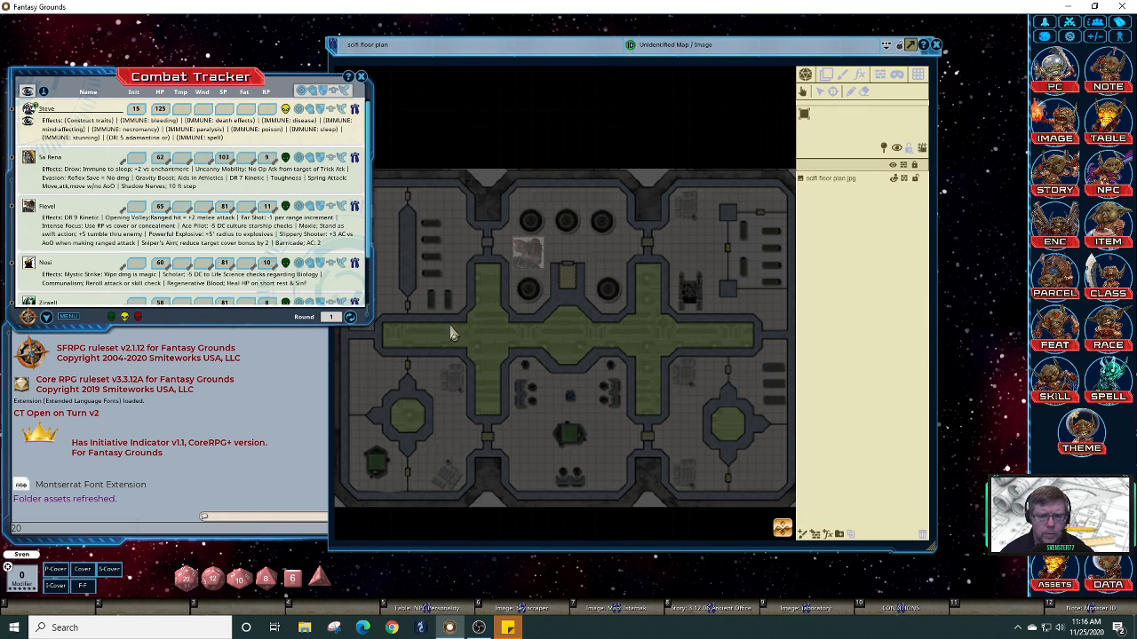
left_click(361, 78)
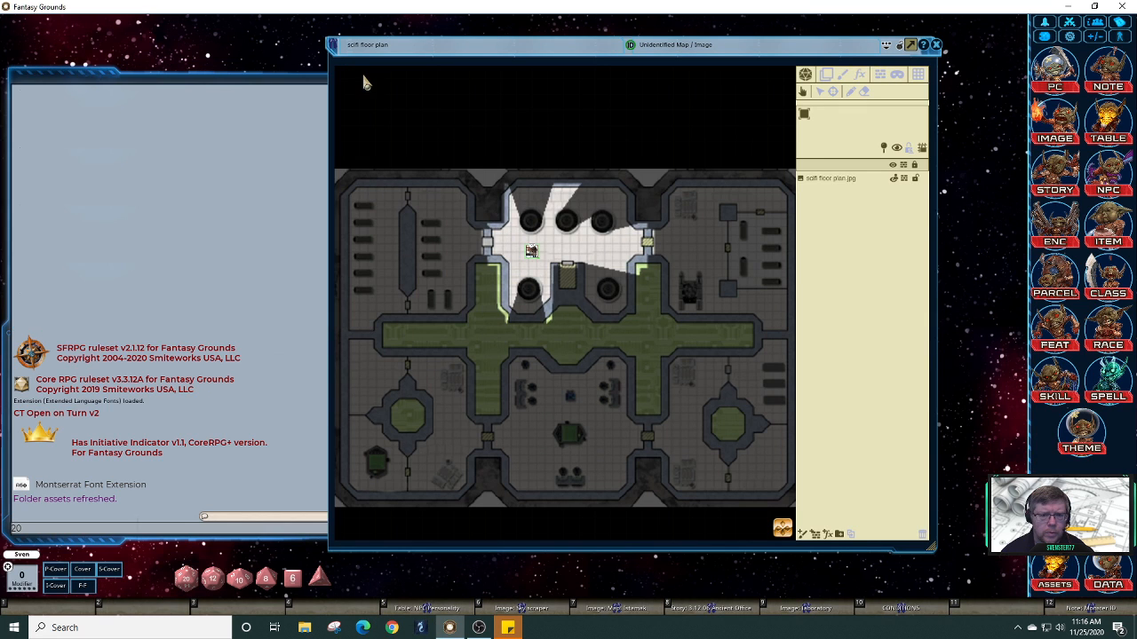
Step: Select the placed token and move it four squares right and four squares down to test the line of sight
left_click(530, 248)
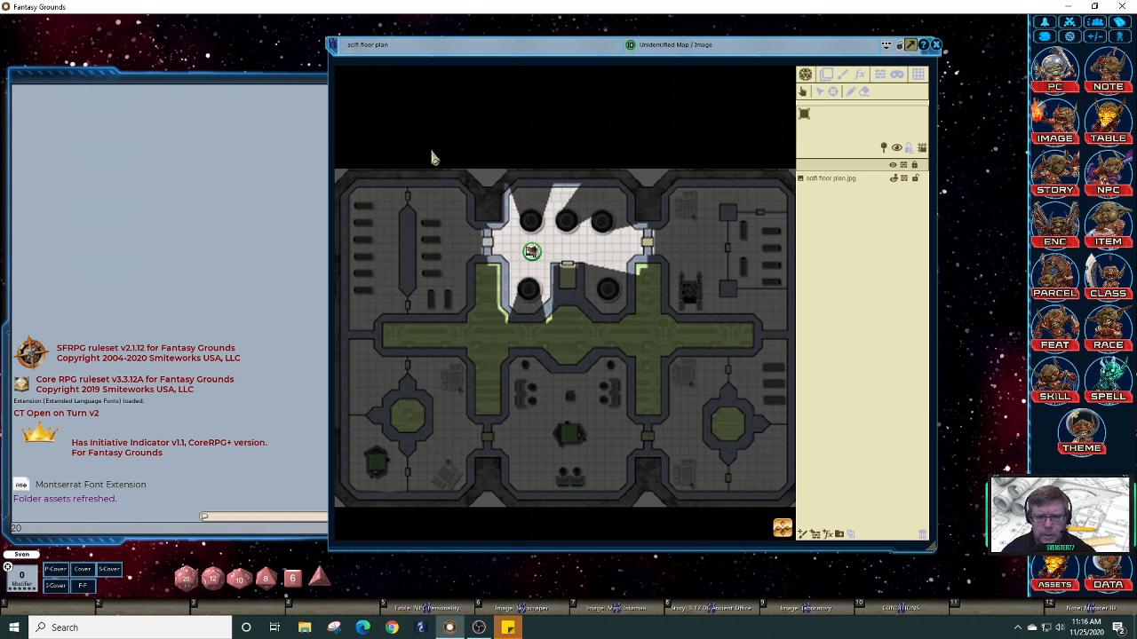
key("Right")
key("Right")
key("Right")
key("Right")
key("Down")
key("Down")
key("Down")
key("Down")
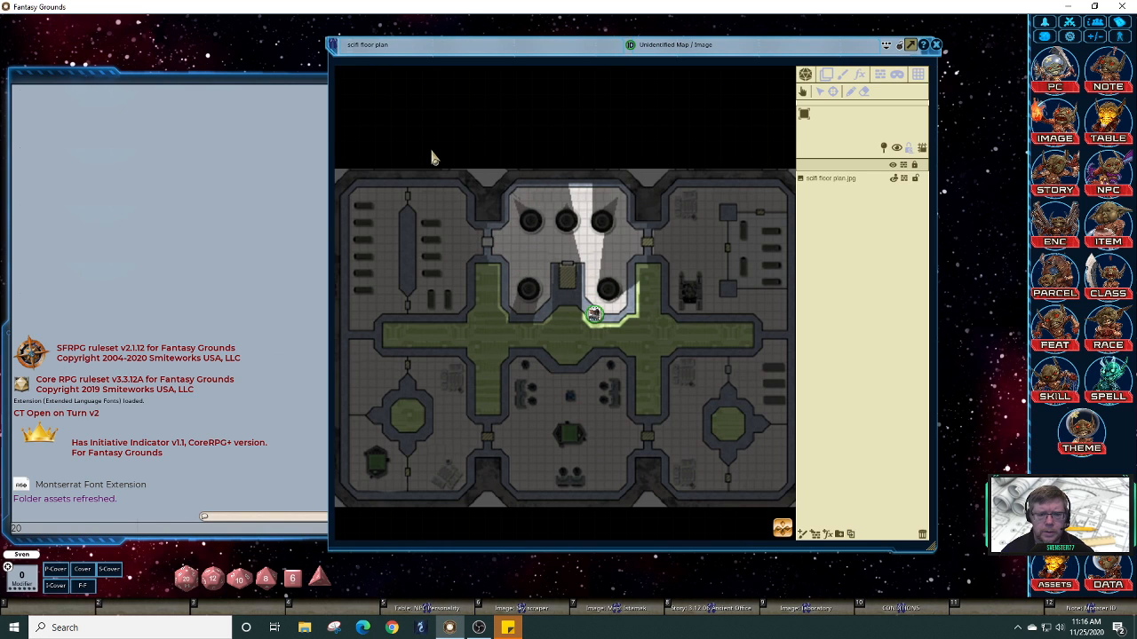
Step: Move the token up beside the room's right-hand door and onto the upper right round terrain object to test its vision
key("Right")
key("Up")
key("Up")
key("Up")
key("Up")
key("Right")
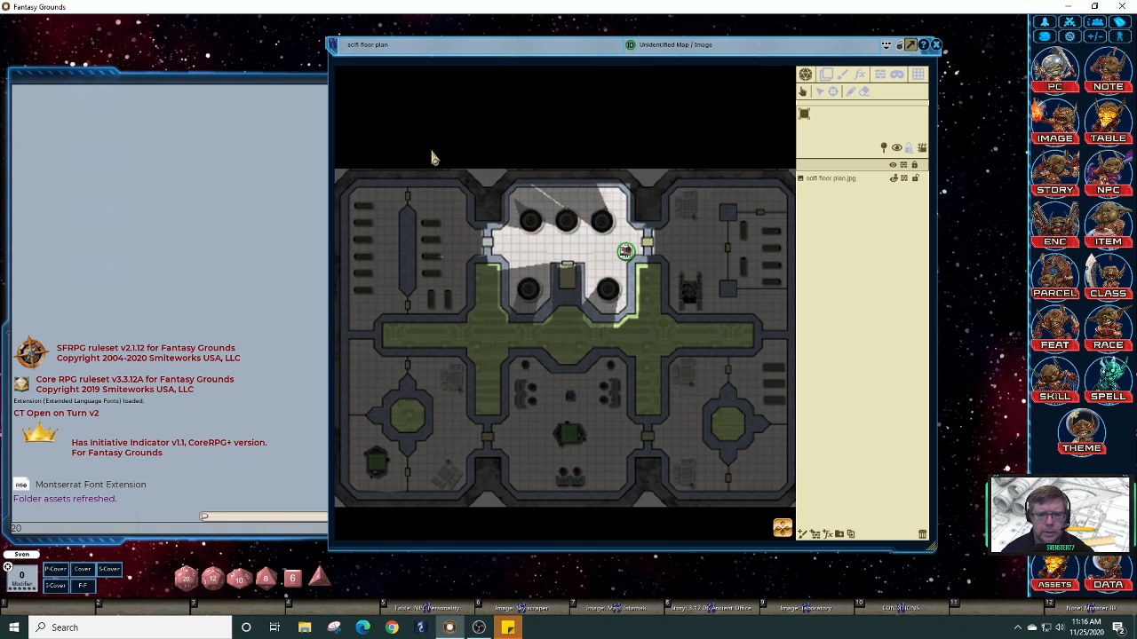
key("Up")
key("Left")
key("Up")
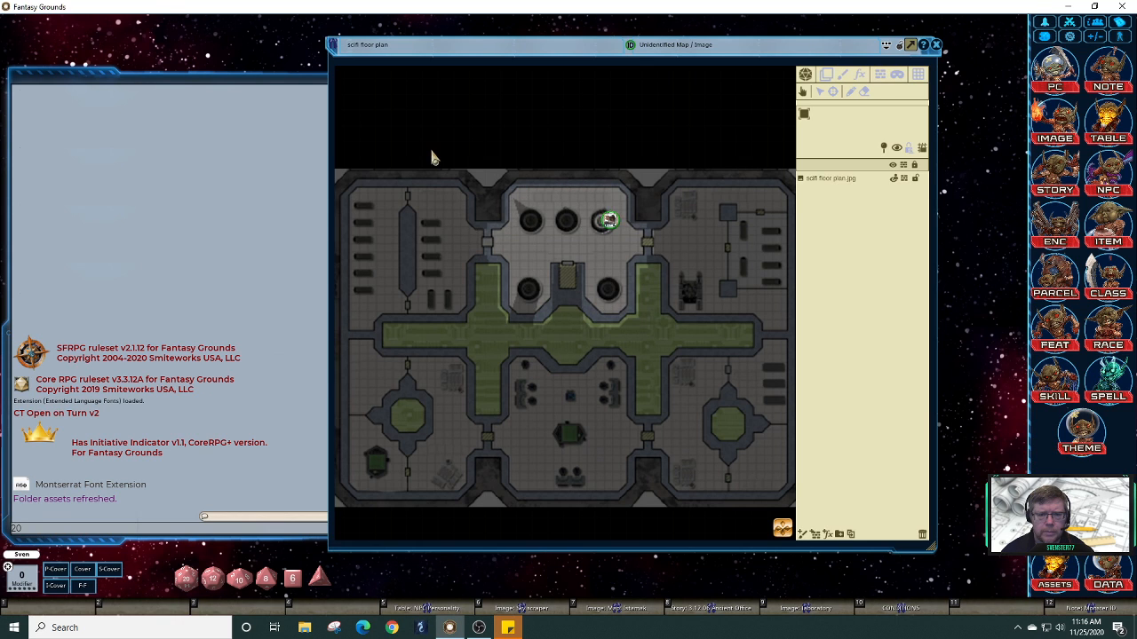
Step: Move the character token to the east door of the top-centre room and open that door
key("Down")
key("Down")
key("Right")
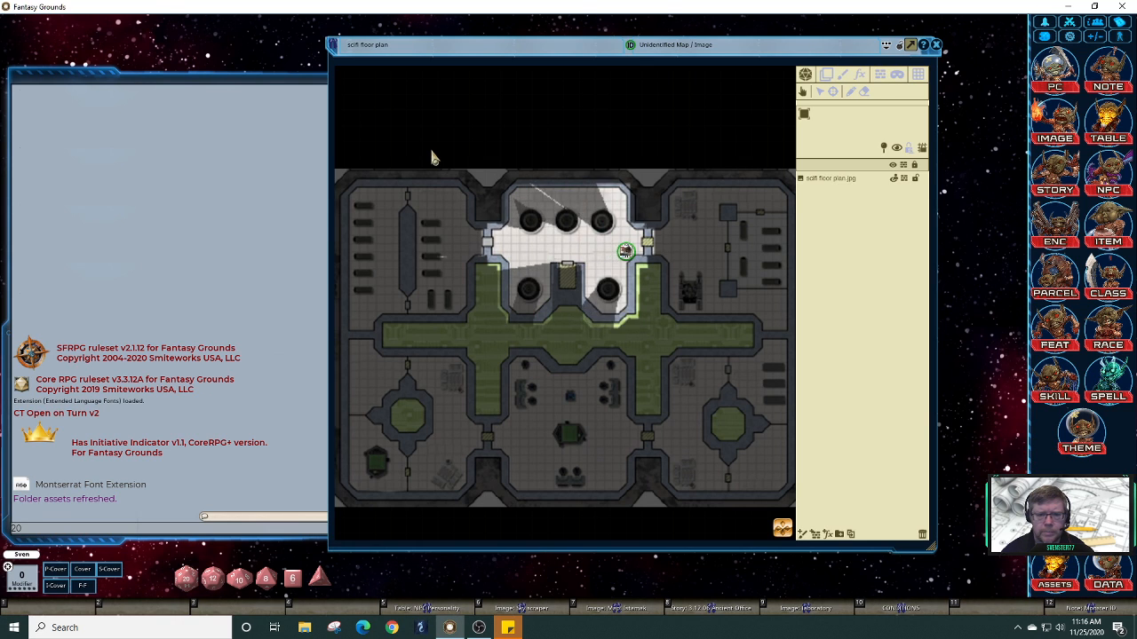
key("Right")
key("Right")
key("Left")
key("Left")
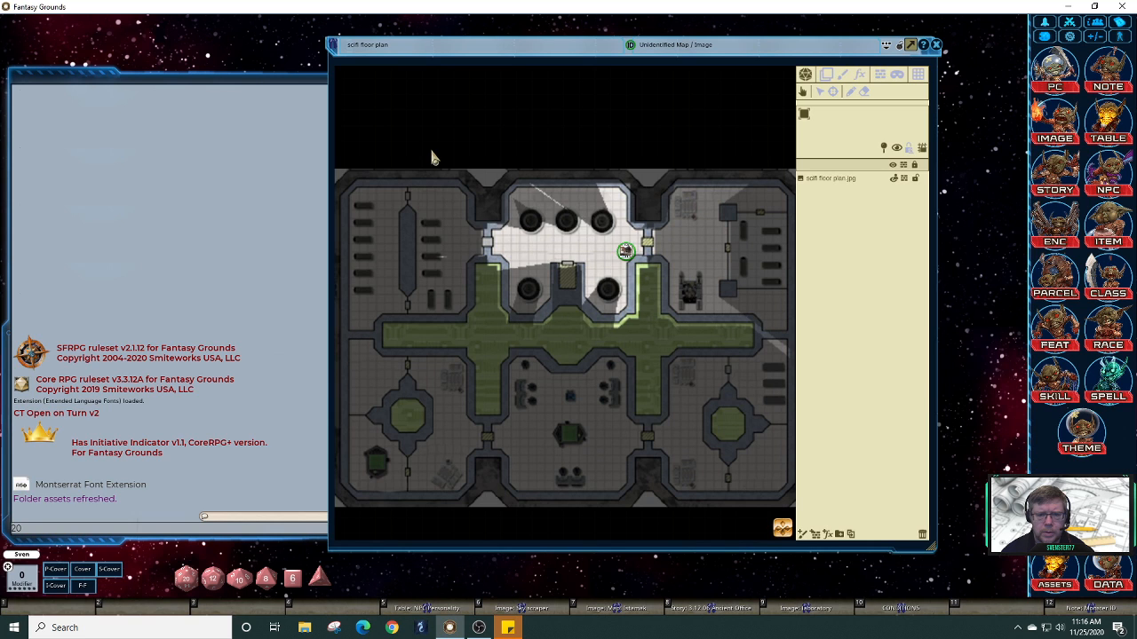
key("Up")
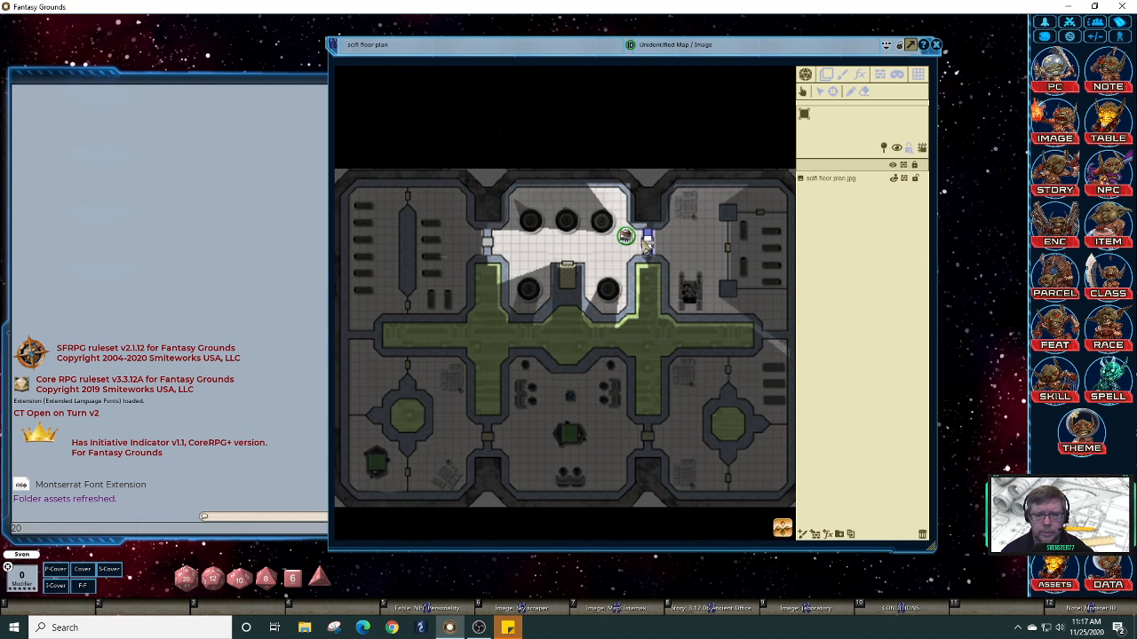
left_click(649, 249)
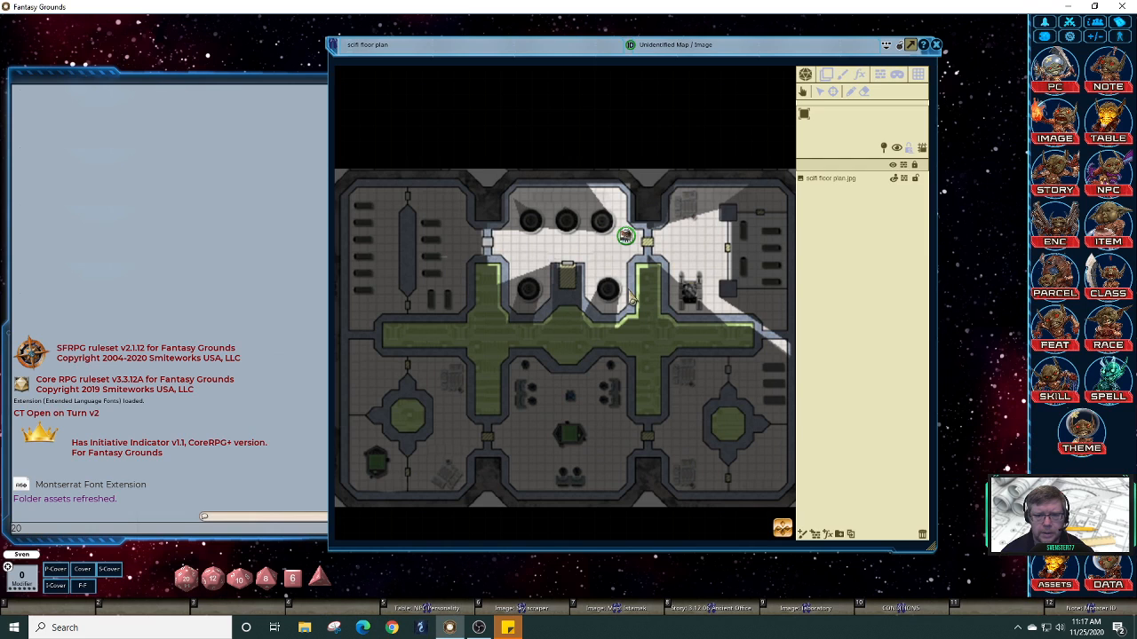
Step: Move the token through the open door into the north-east room and up to its north wall
key("Right")
key("Right")
key("Right")
key("Right")
key("Right")
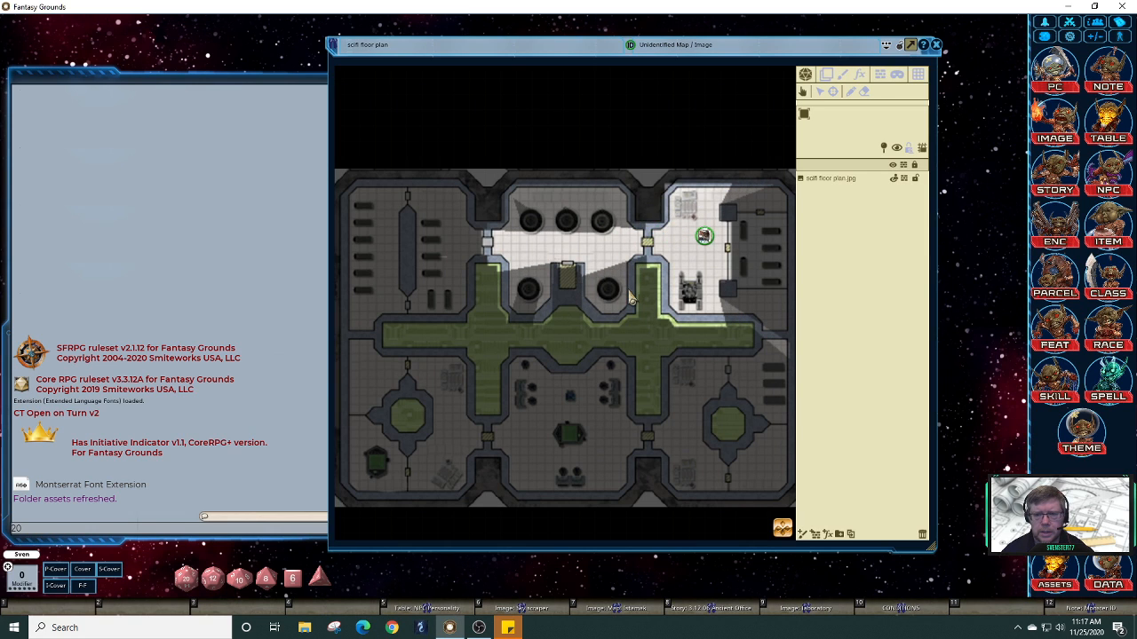
key("Up")
key("Up")
key("Up")
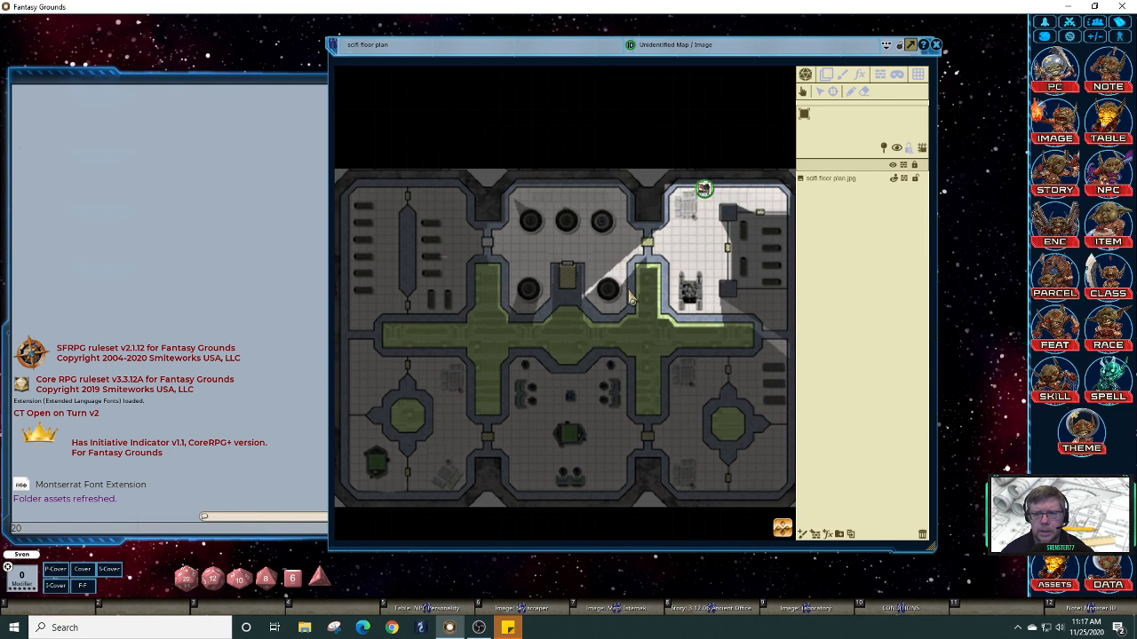
Step: Test line of sight by moving the token south past the vehicle, and along the south passage to the outer east wall
key("Down")
key("Down")
key("Down")
key("Down")
key("Down")
key("Down")
key("Down")
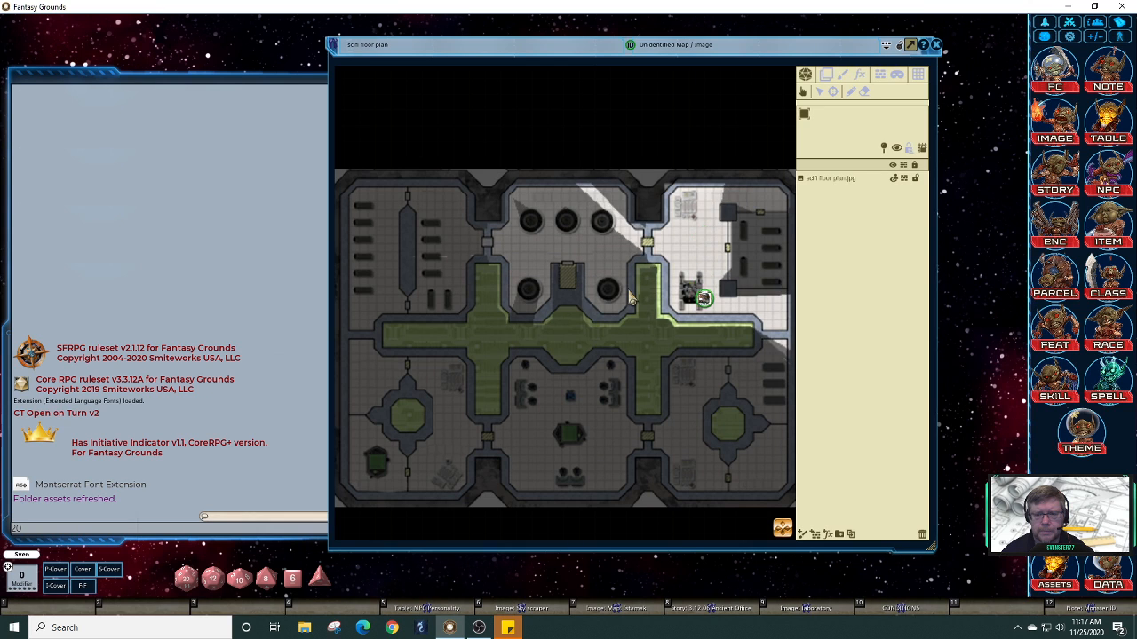
key("Right")
key("Right")
key("Right")
key("Right")
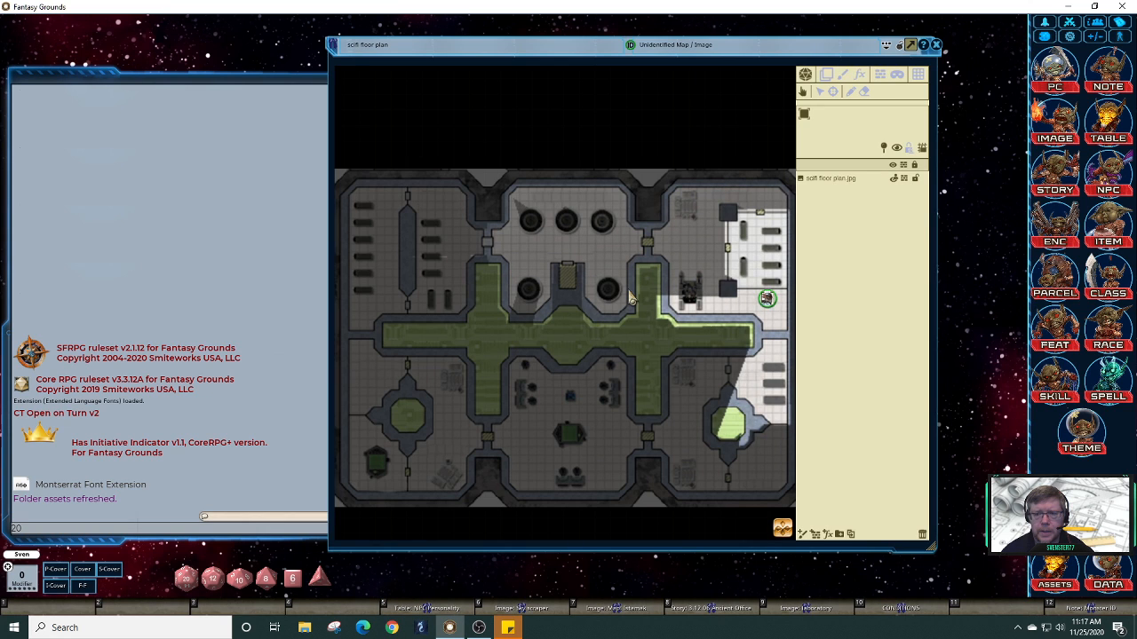
Step: Bring the token back west and north to the middle of the room, facing the vertical glass partition
key("Left")
key("Left")
key("Left")
key("Left")
key("Up")
key("Up")
key("Up")
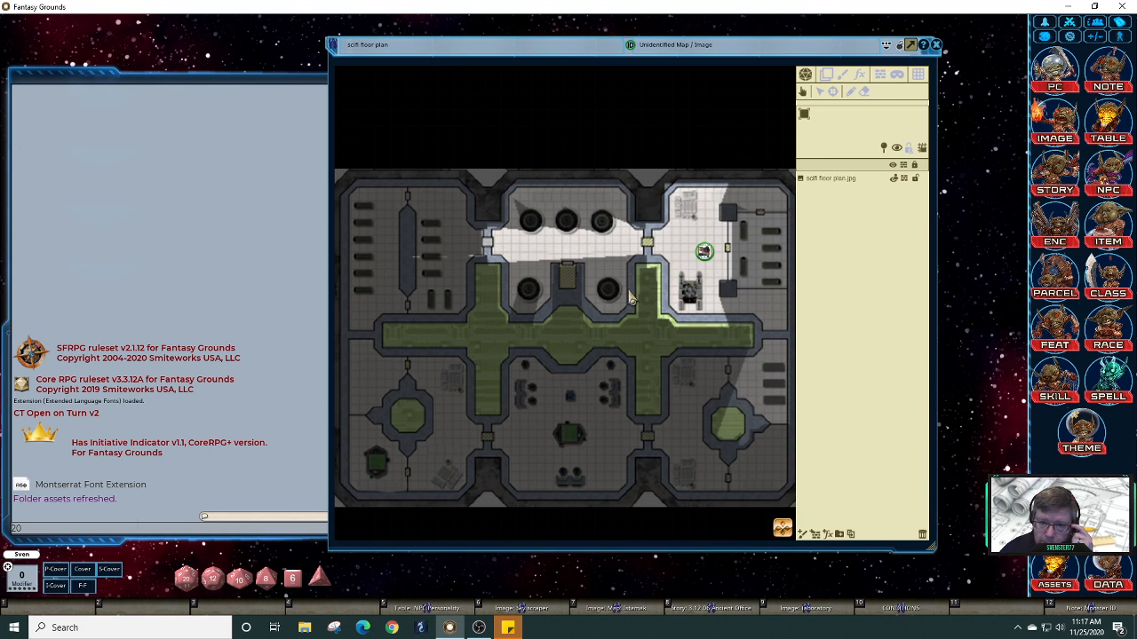
Step: Move the token to the south-east corner of the north-east room to check visibility behind the partitions
key("Down")
key("Down")
key("Down")
key("Right")
key("Right")
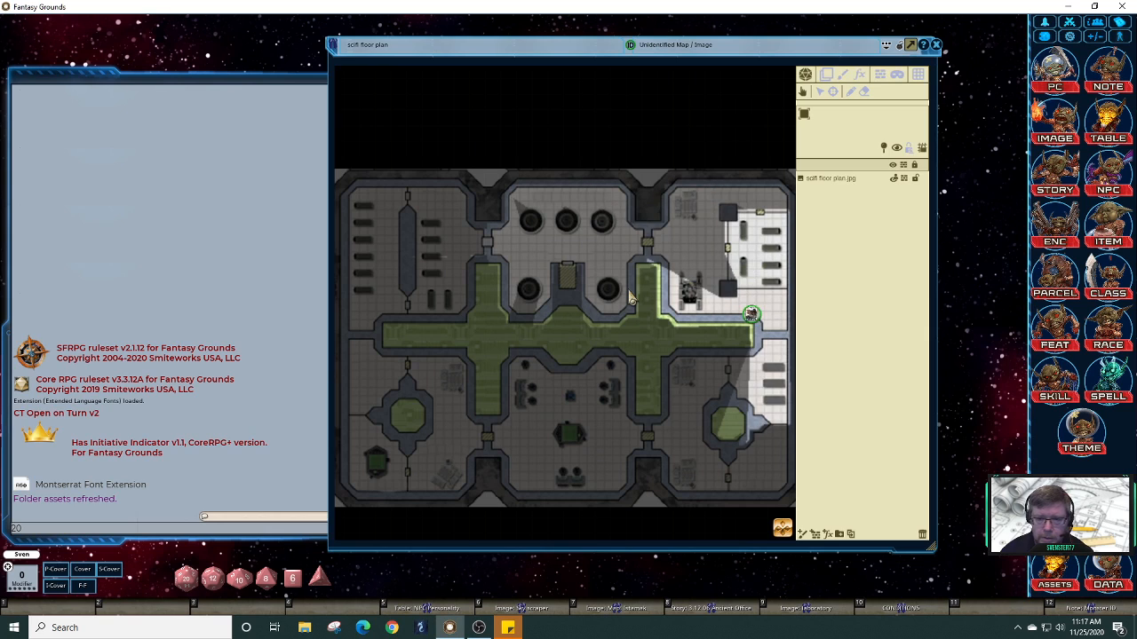
key("Right")
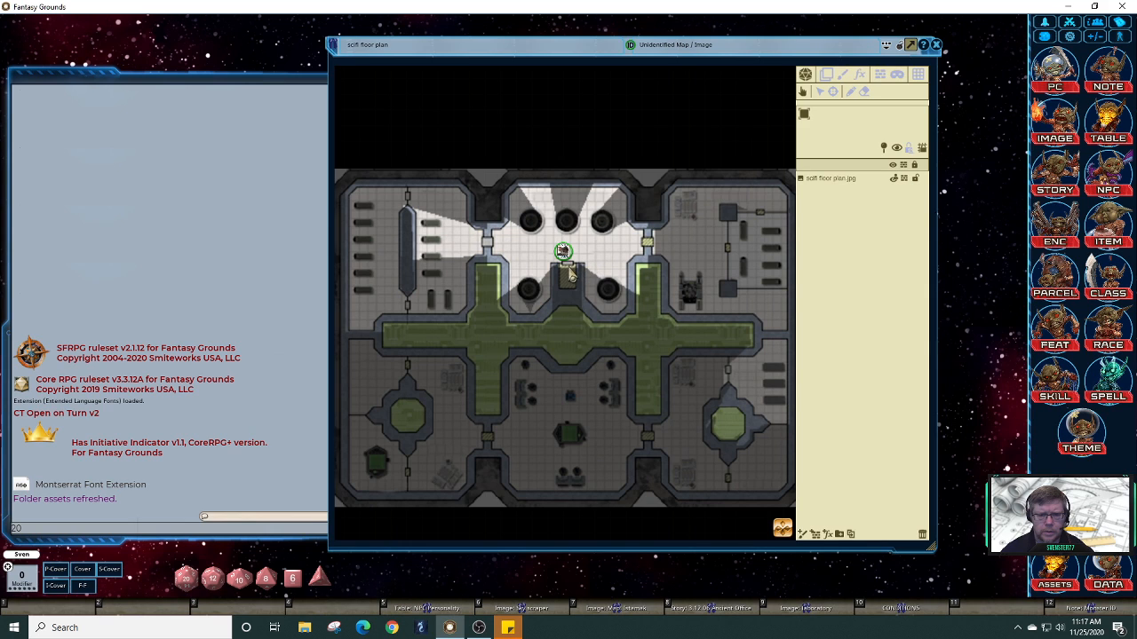
Step: Toggle the door of the small central alcove and the door on the north-east room's vertical partition to test them
left_click(569, 274)
left_click(574, 275)
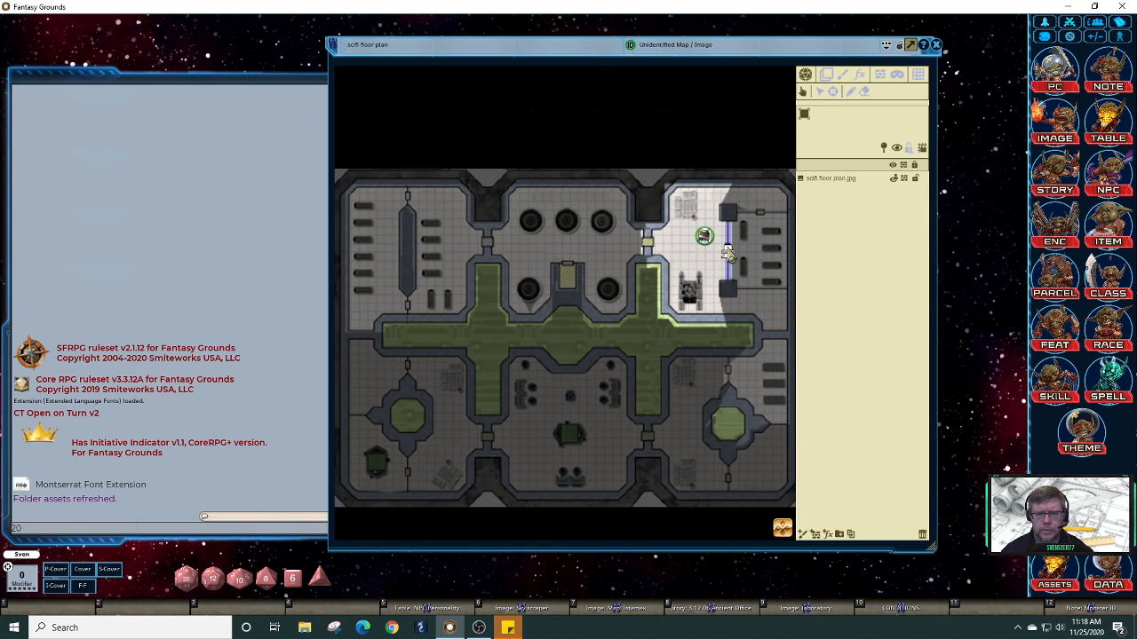
left_click(727, 253)
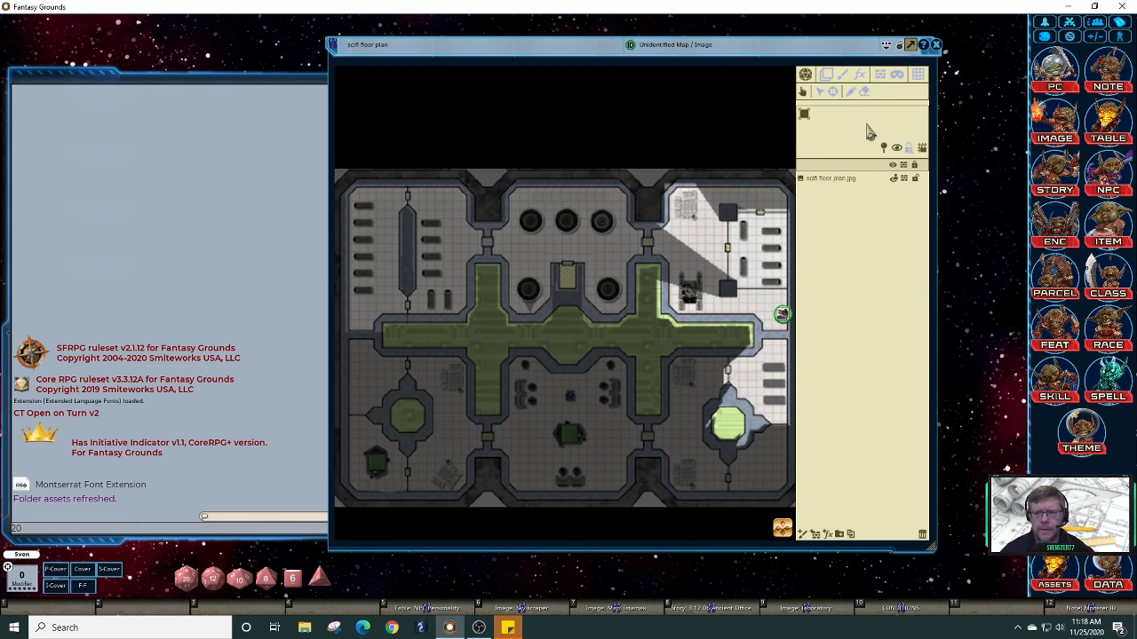
Step: Delete the vertical door occluder between the two square pillars in the north-east room
left_click(879, 75)
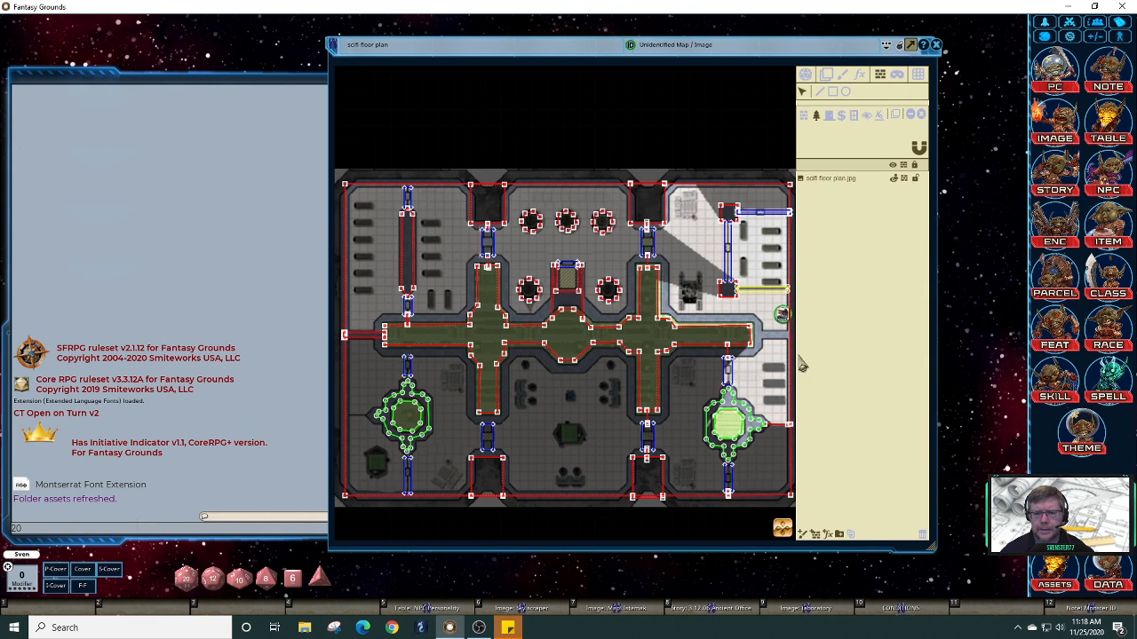
left_click(822, 94)
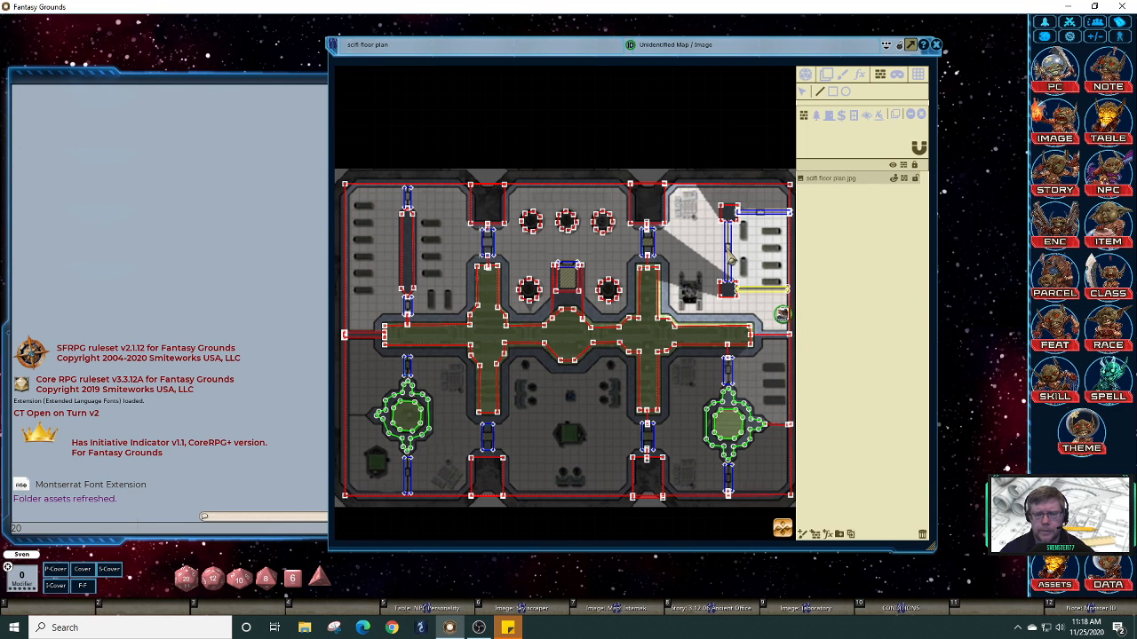
scroll(726, 252, "up", 1)
scroll(725, 252, "up", 3)
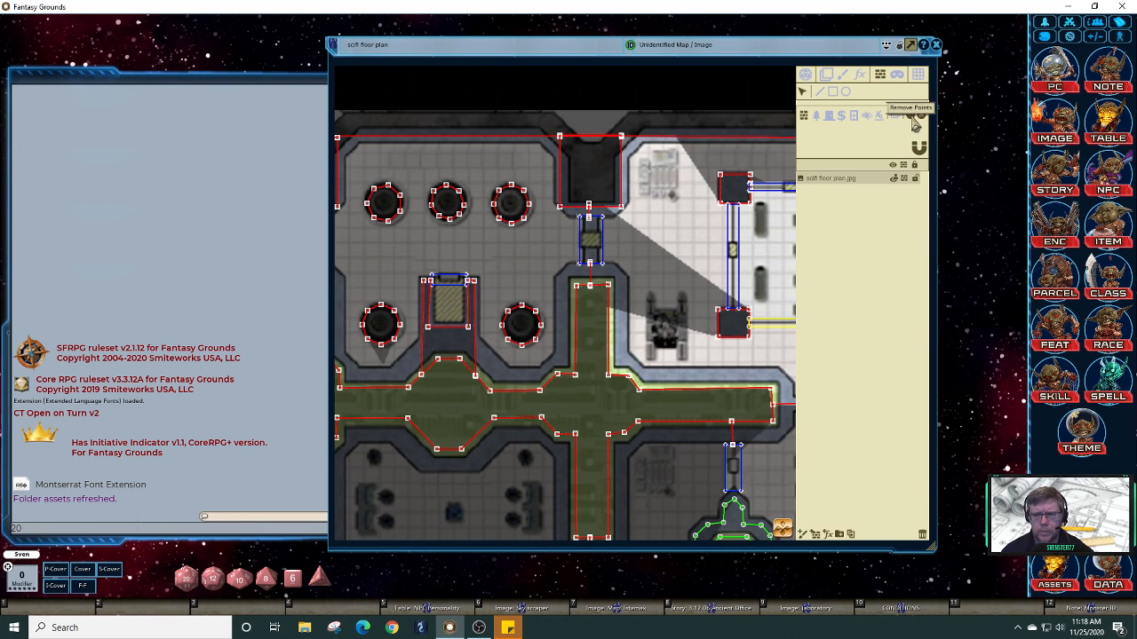
left_click(915, 125)
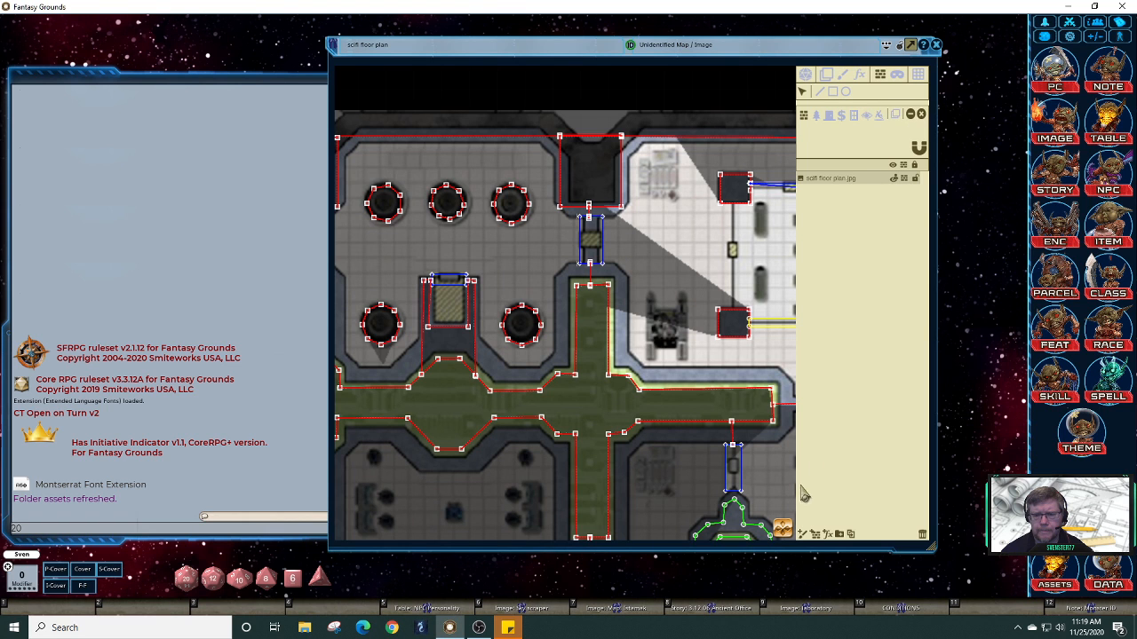
Step: Delete the horizontal door occluder running from the upper square pillar to the outer east wall
left_click_drag(783, 530, 807, 533)
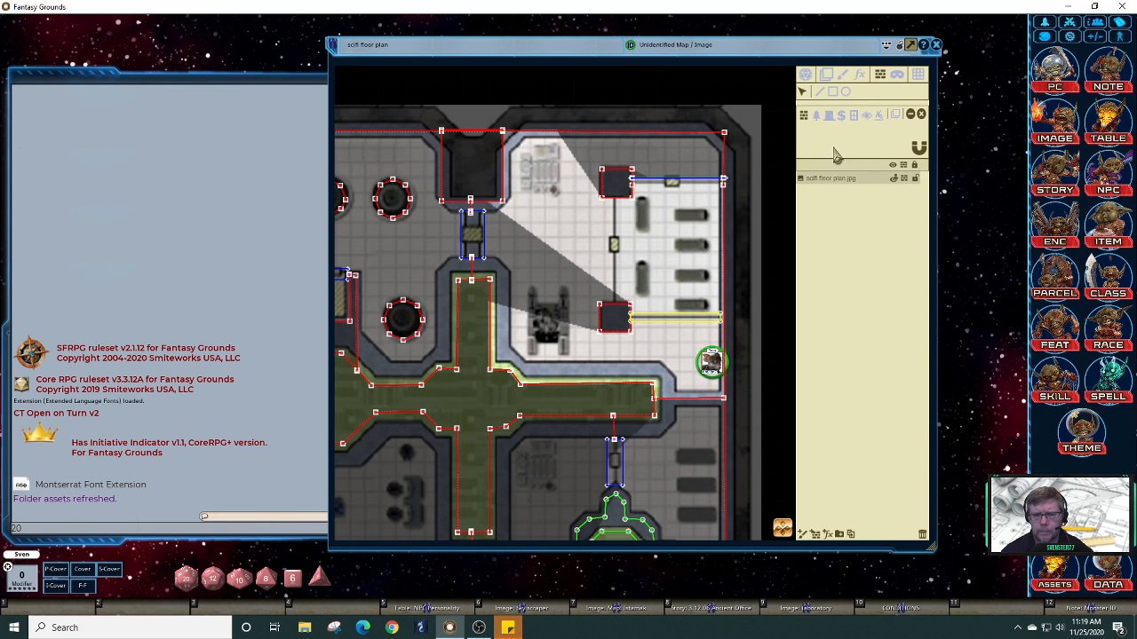
scroll(671, 203, "up", 2)
scroll(671, 202, "up", 1)
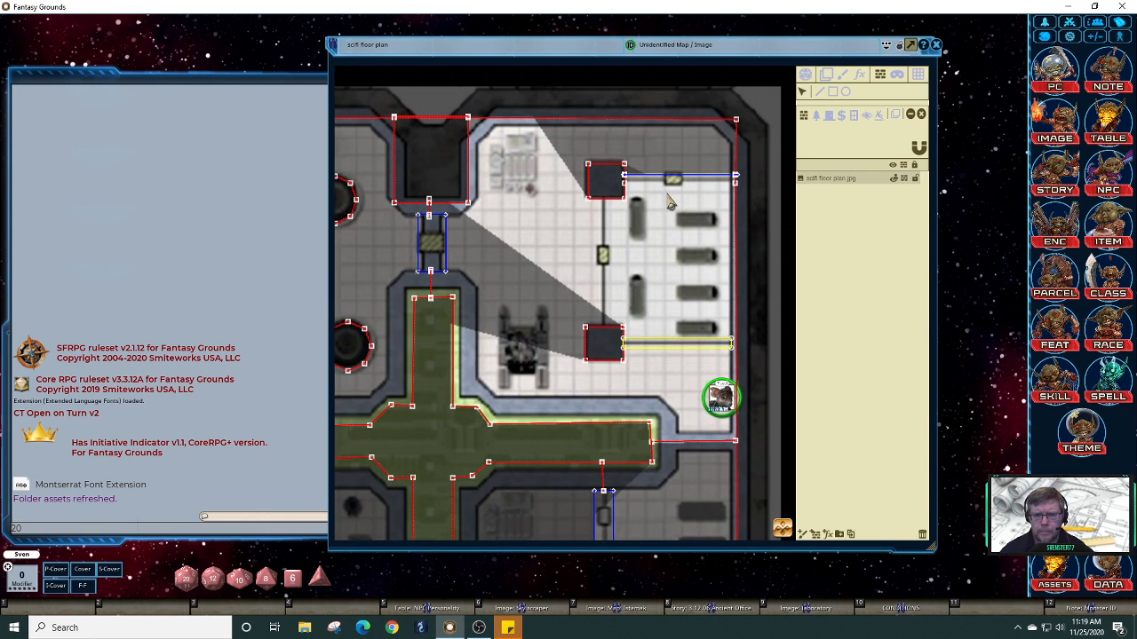
scroll(670, 197, "up", 1)
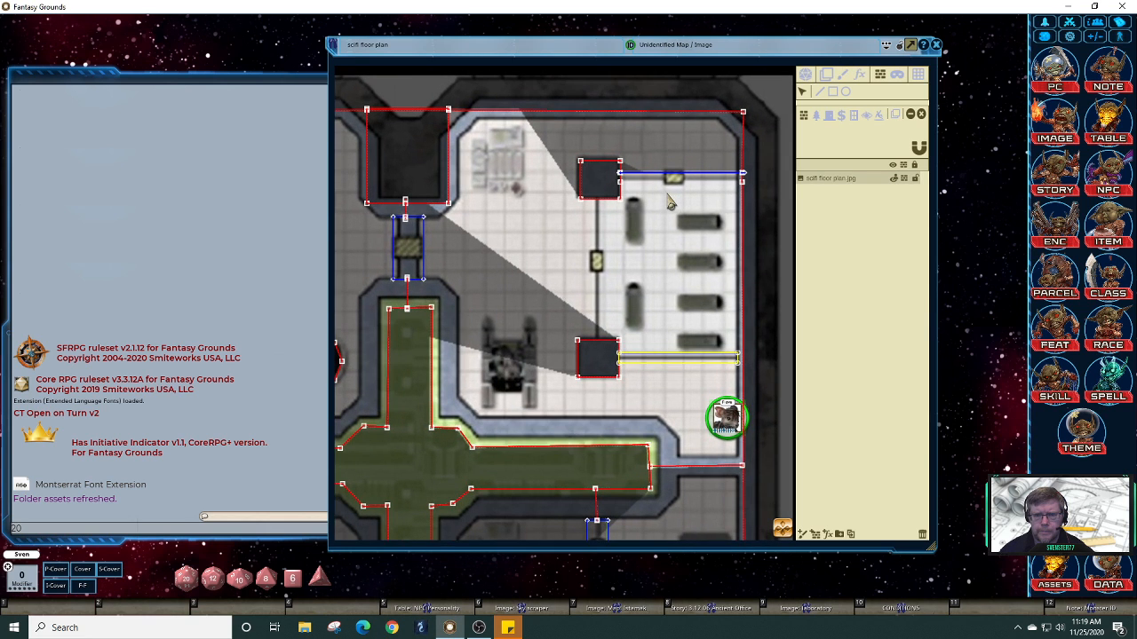
left_click(622, 181)
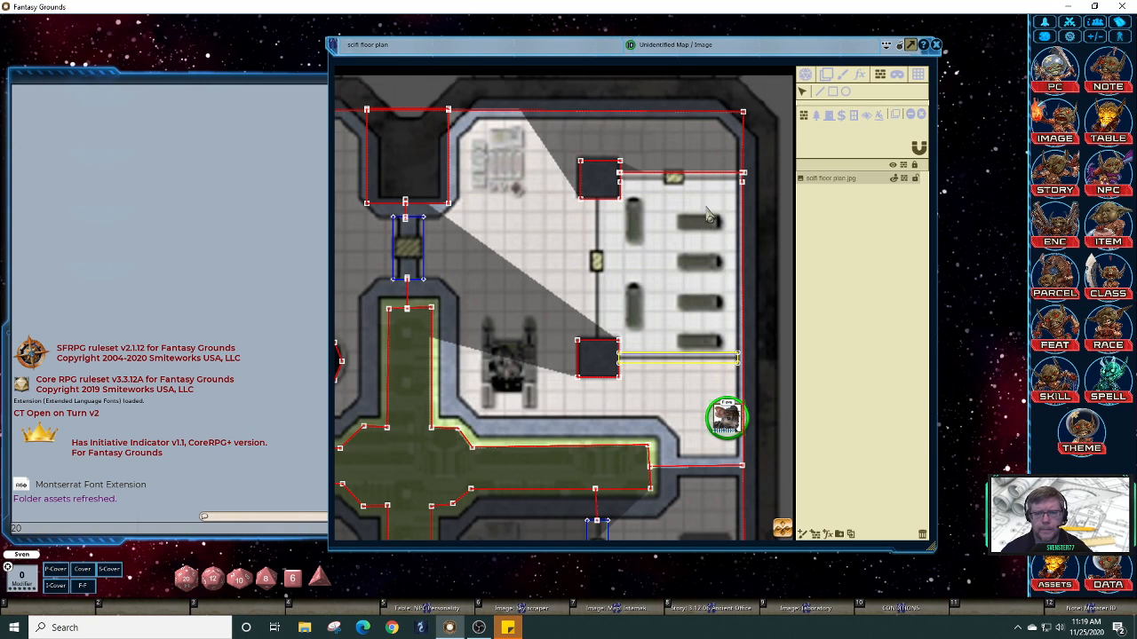
left_click(743, 174)
key("Delete")
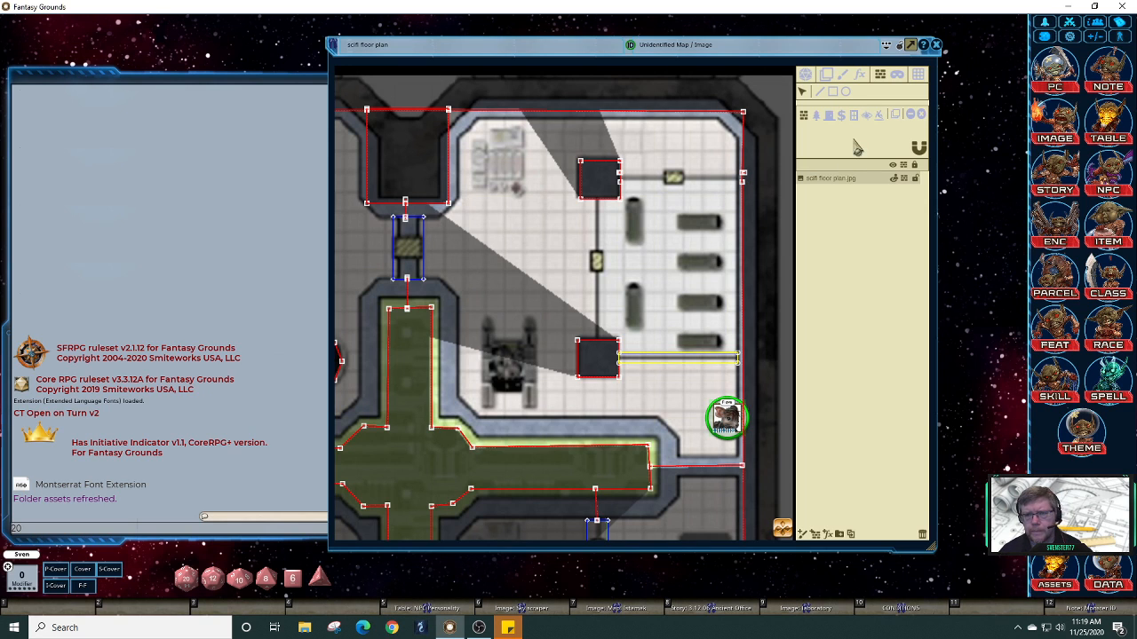
Step: Draw rectangular window occluders over the upper horizontal partition and over the vertical partition between the two pillars
left_click(832, 92)
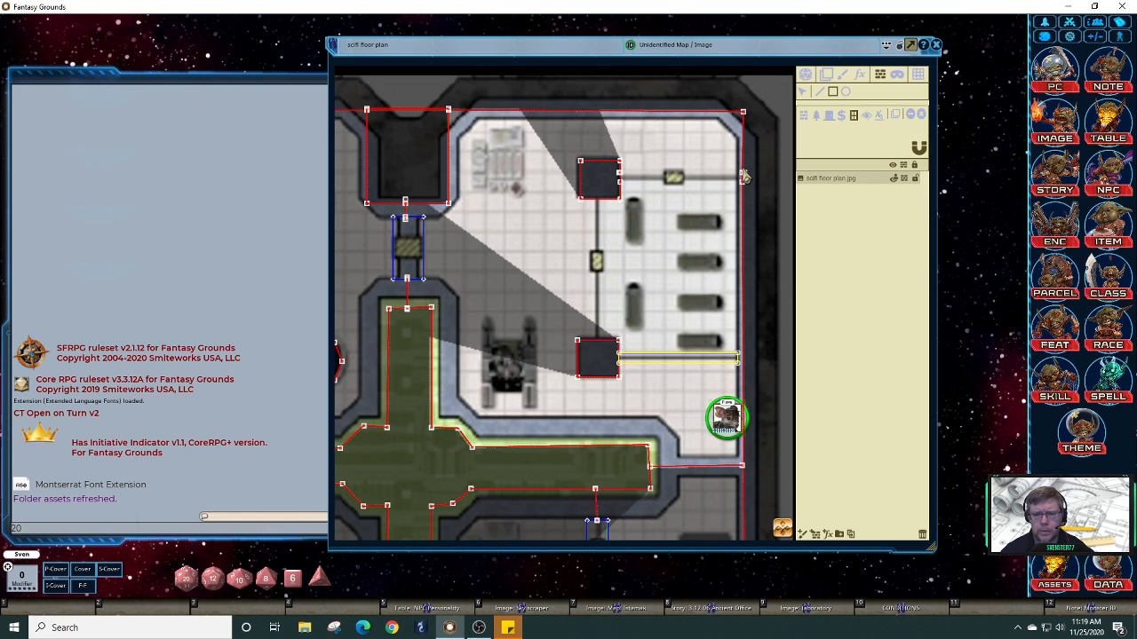
left_click_drag(744, 176, 621, 176)
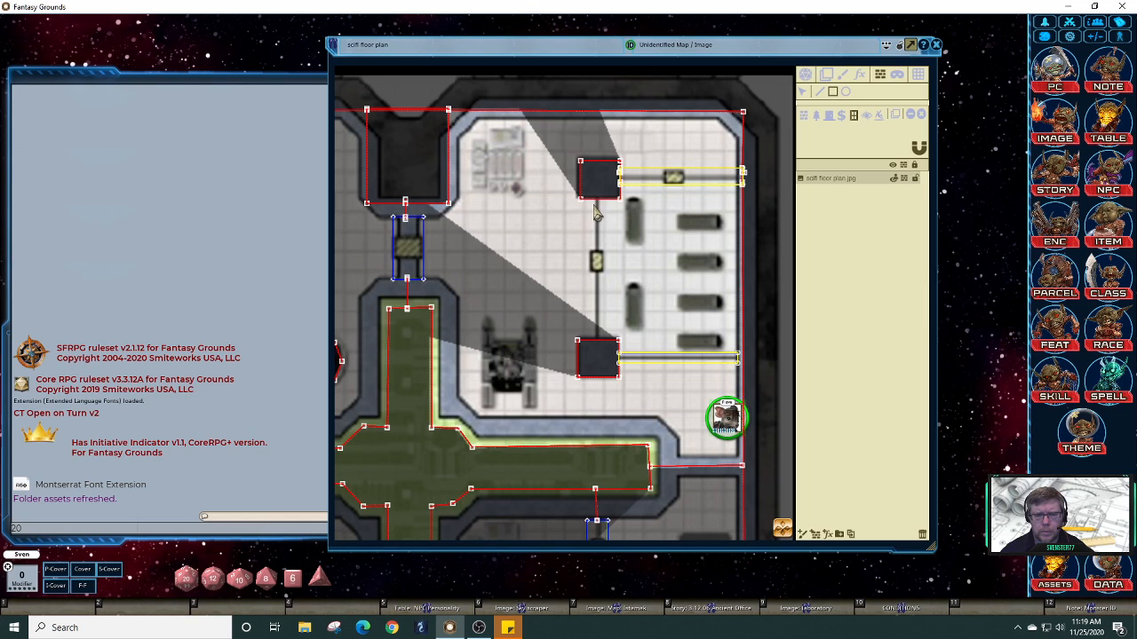
left_click_drag(593, 204, 607, 351)
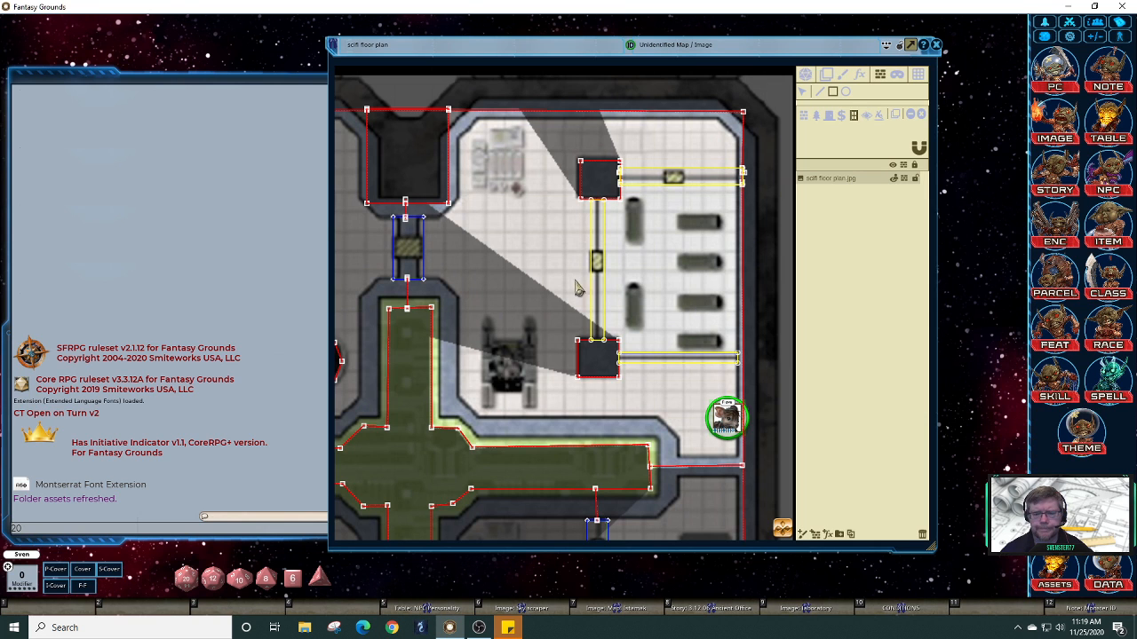
scroll(576, 291, "down", 2)
scroll(575, 293, "down", 2)
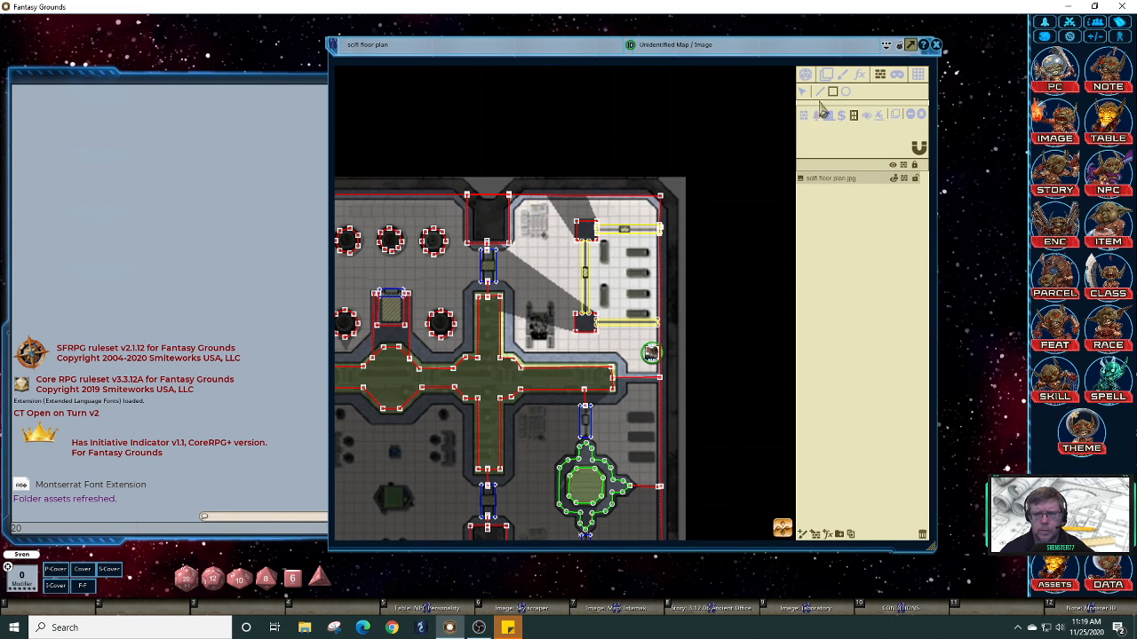
Step: Bring the full map into view and disable its line of sight
left_click(899, 46)
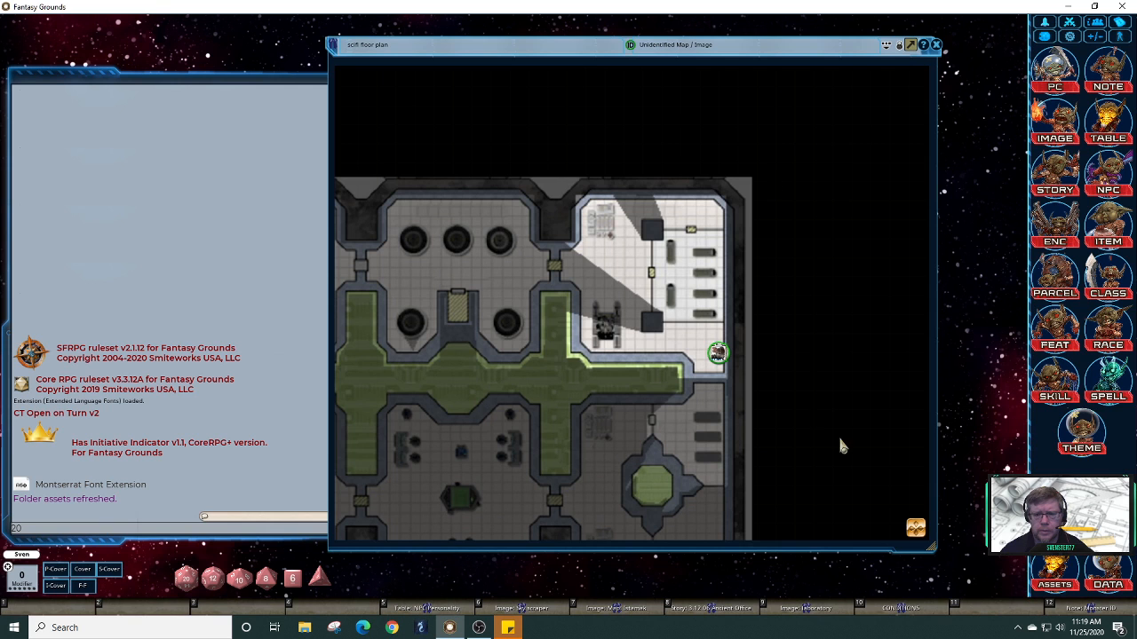
mouse_move(916, 528)
left_mouse_down()
mouse_move(849, 548)
mouse_move(878, 551)
mouse_move(953, 502)
mouse_move(928, 540)
left_mouse_up()
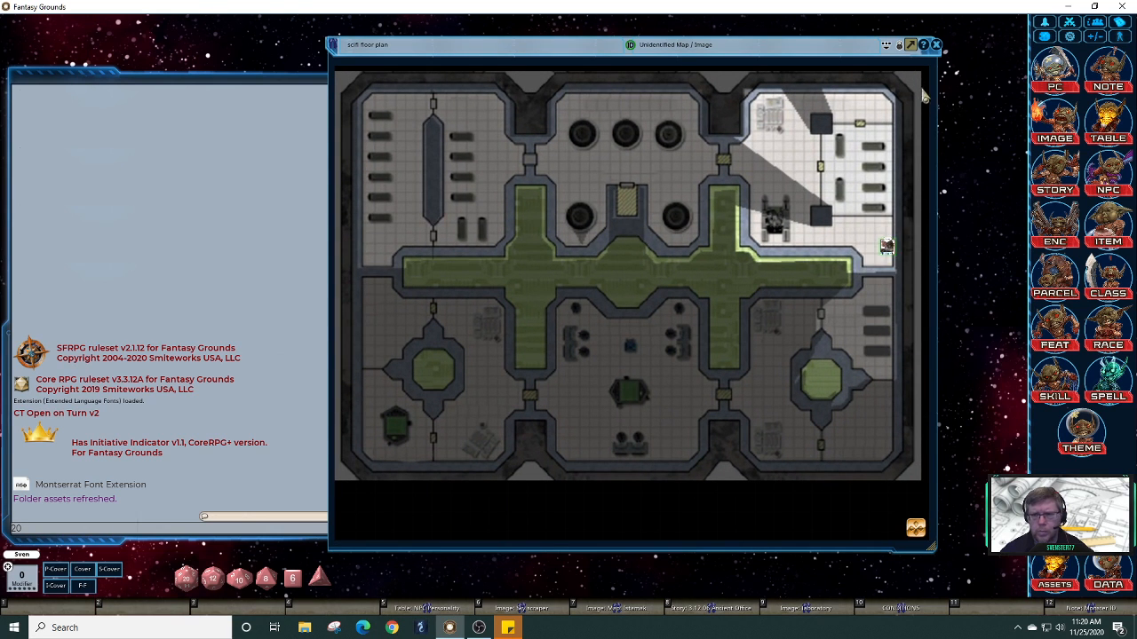
left_click(909, 45)
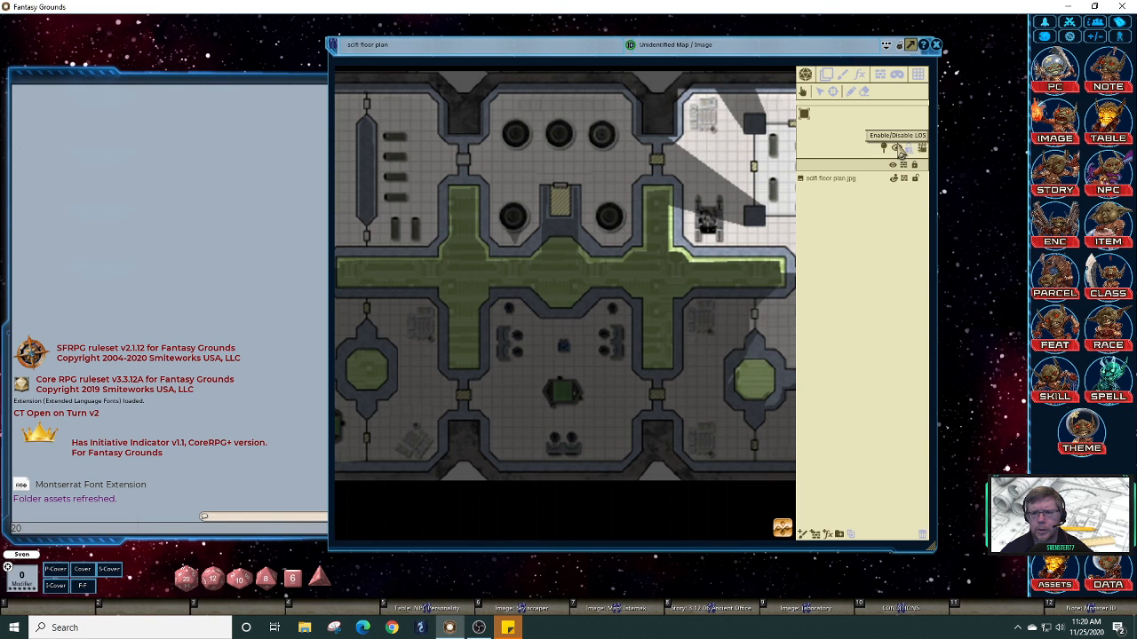
left_click(897, 149)
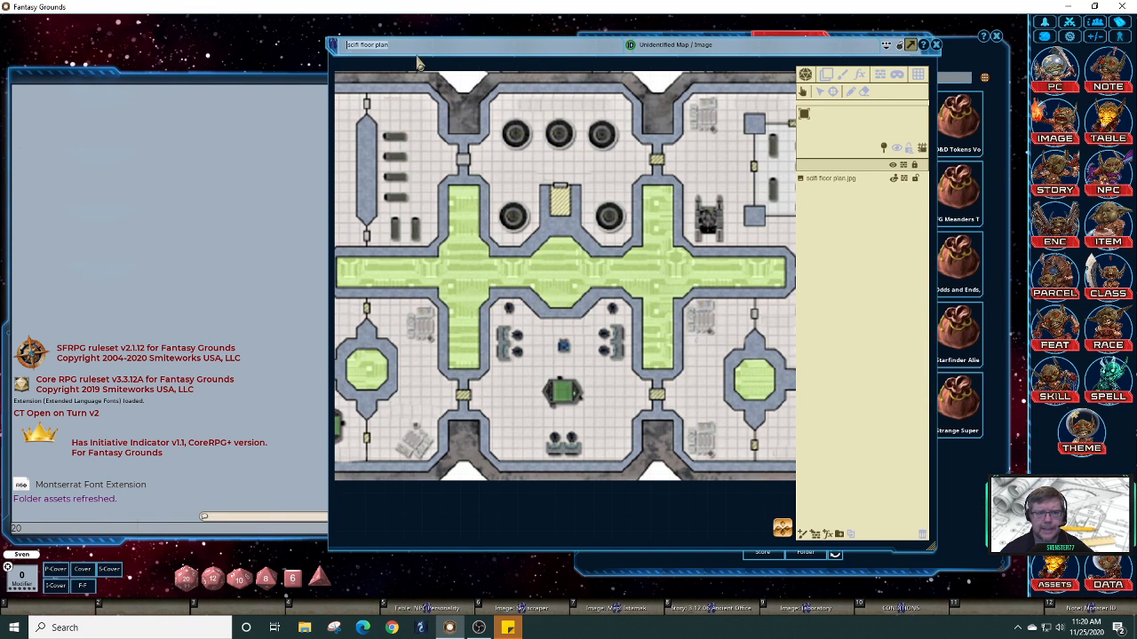
Step: Set the map's unidentified name to "Sky scraper", lock the record and move its window clear of the Assets window
left_click_drag(376, 75, 157, 80)
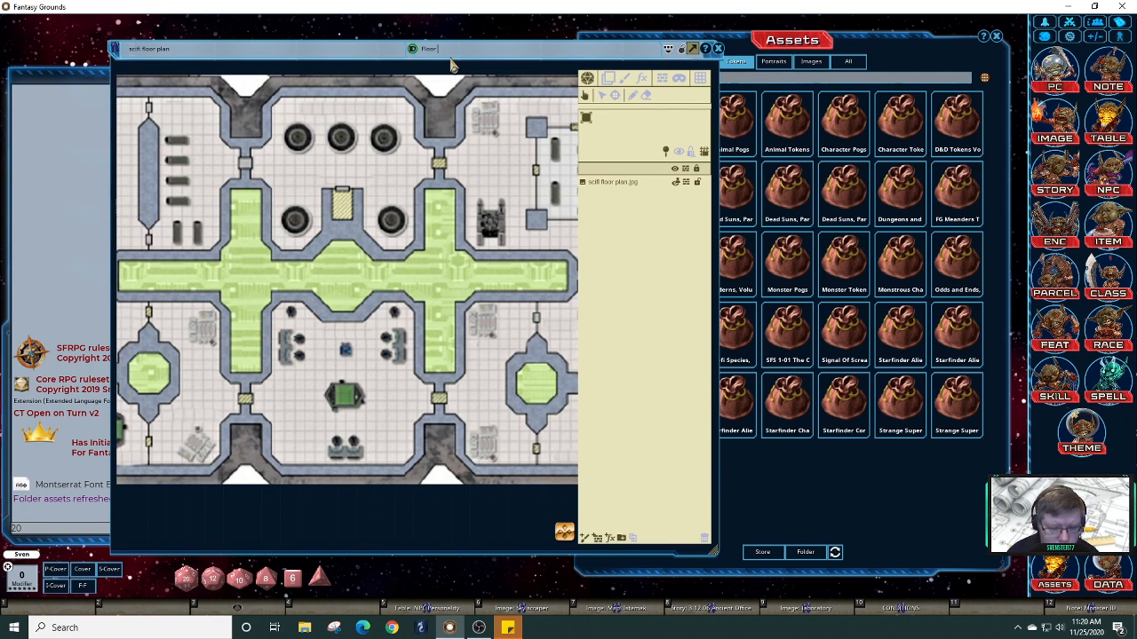
key("shift")
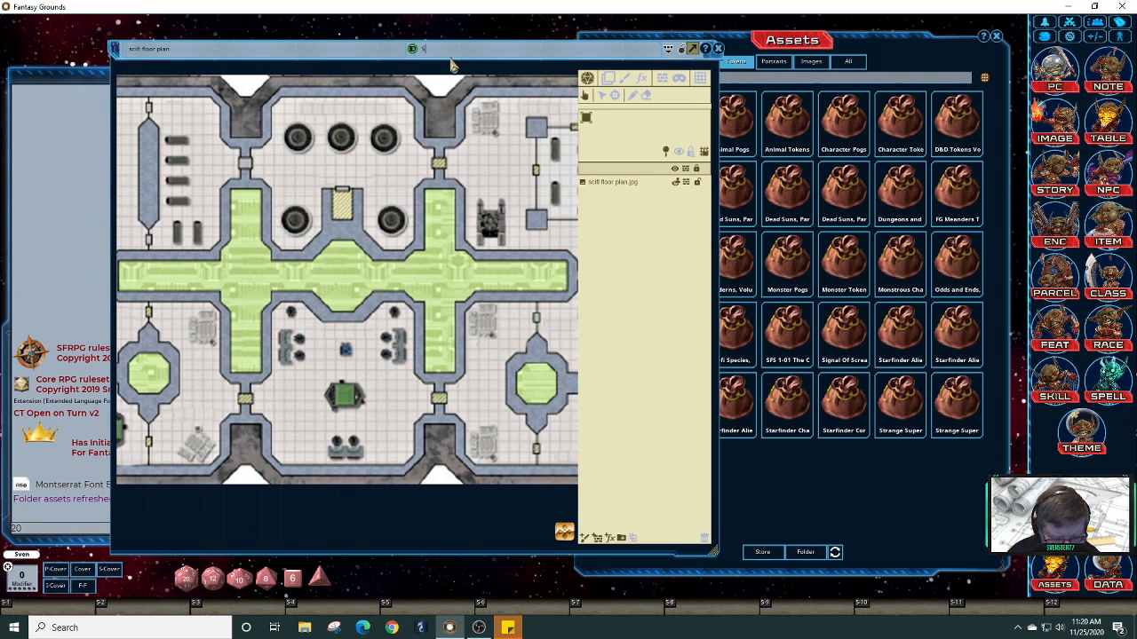
type("craper")
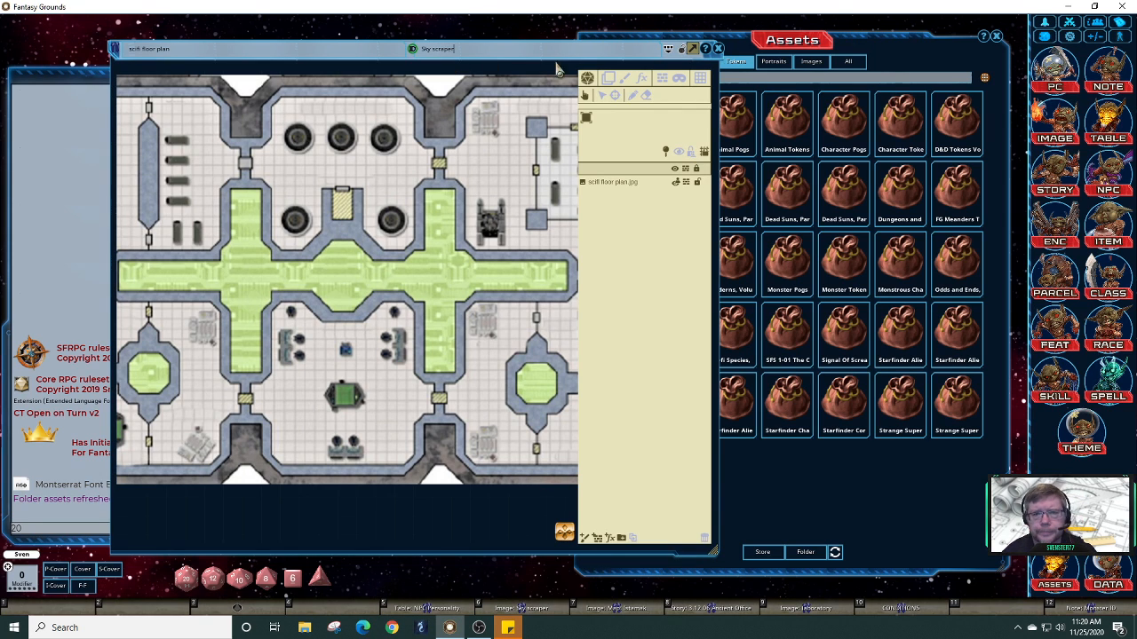
left_click(685, 51)
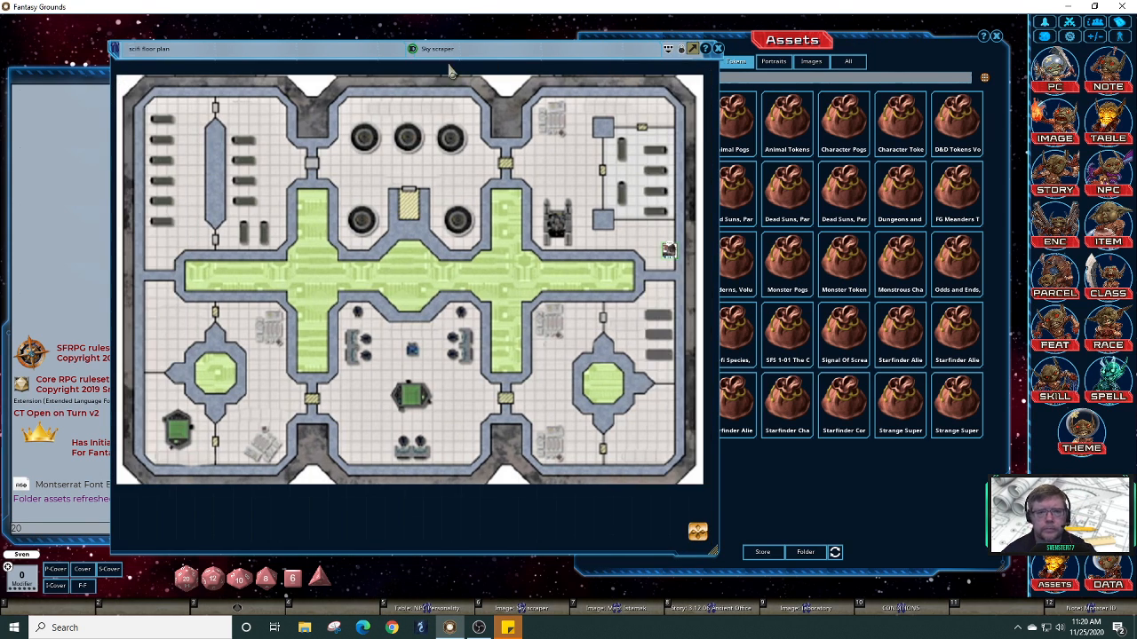
left_click_drag(514, 61, 433, 57)
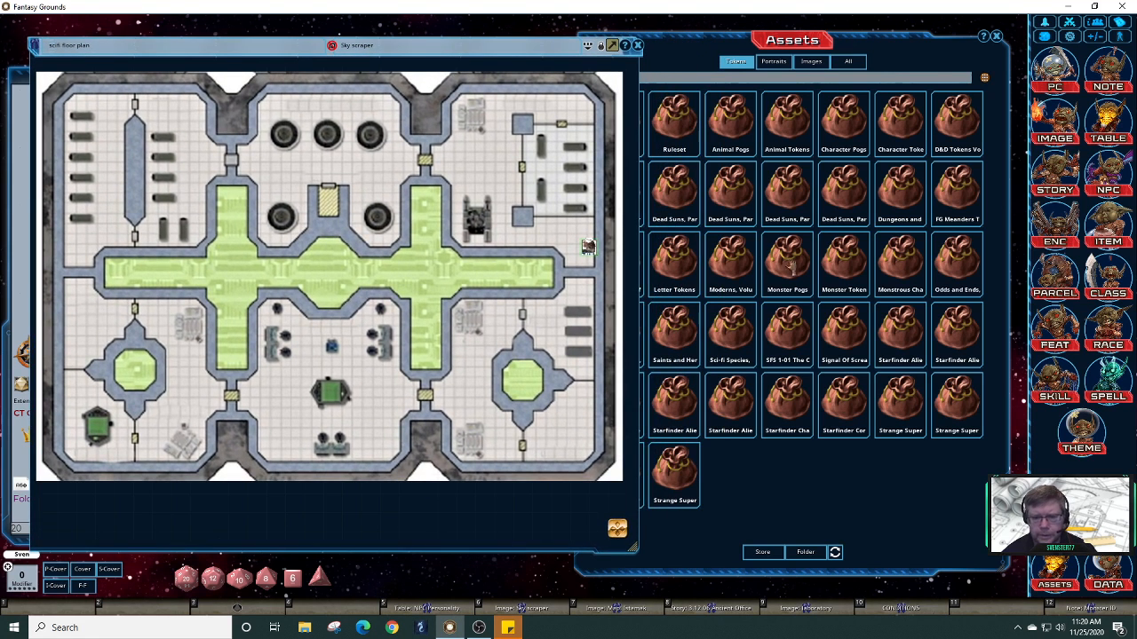
Step: Search all asset types for "door" and move the map window clear of the Assets window
left_click(848, 64)
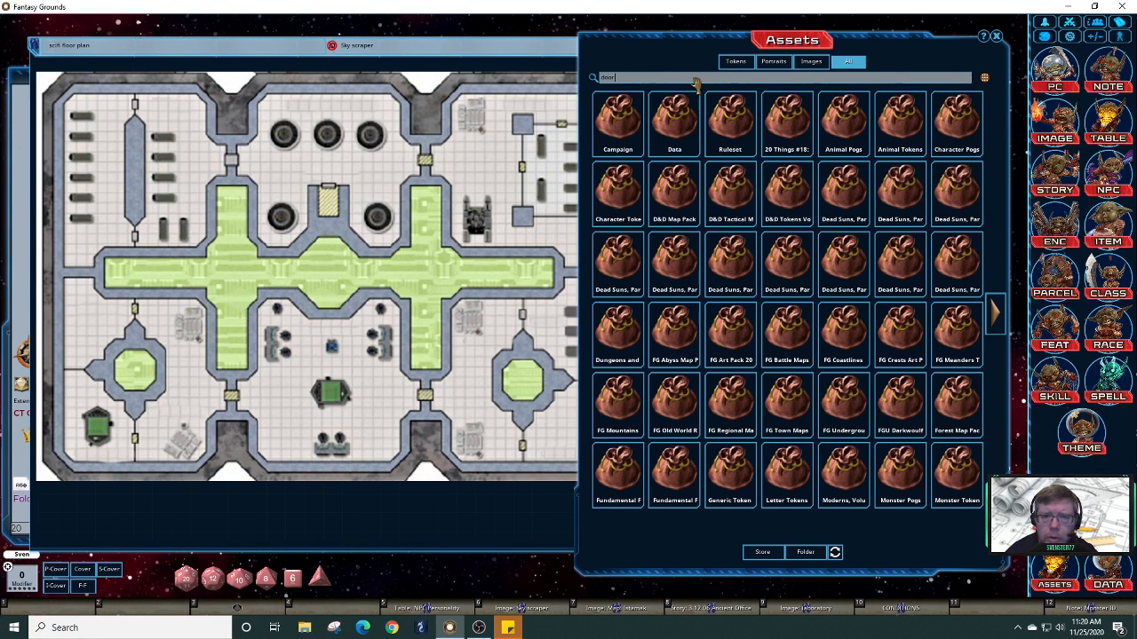
key("Return")
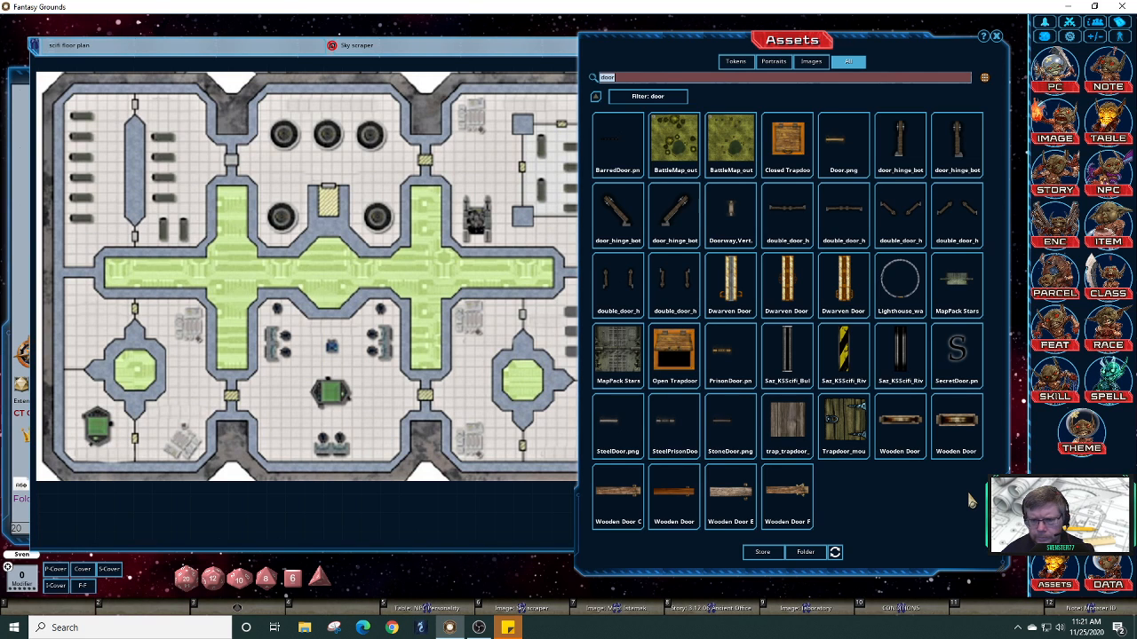
left_click(515, 271)
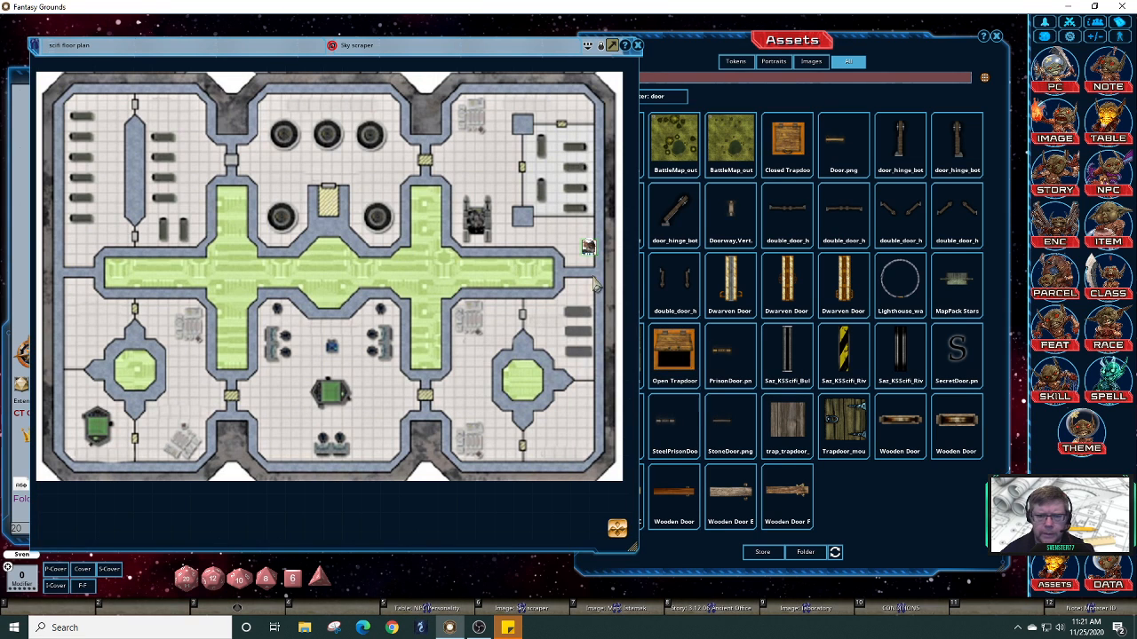
left_click_drag(518, 283, 419, 294)
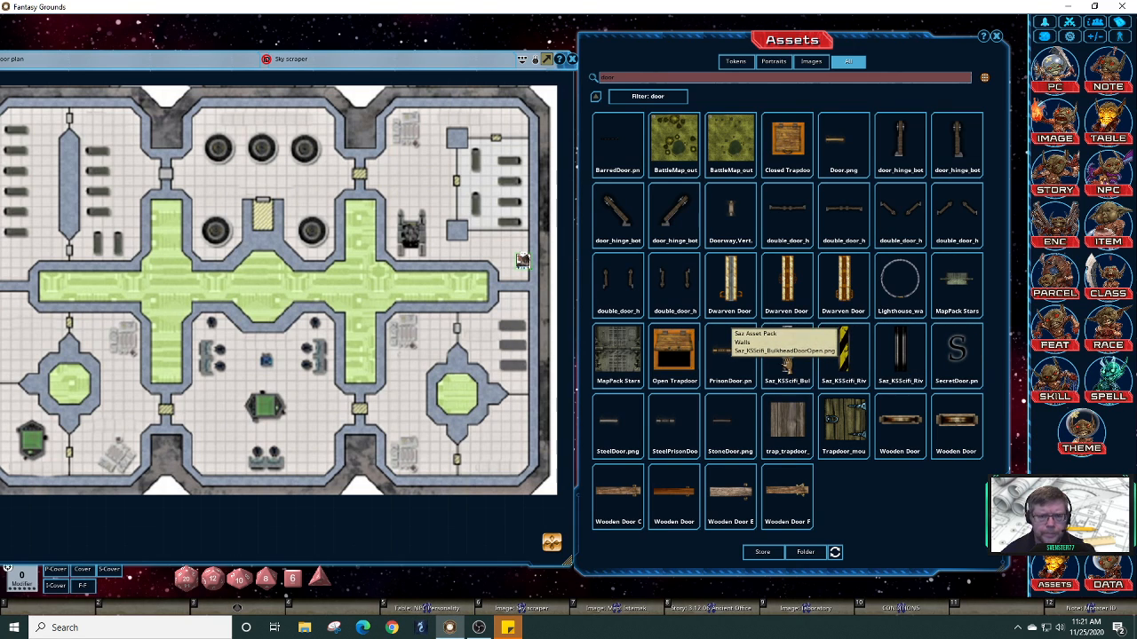
Step: Unlock the map for editing and load the Saz_KSScifi_BulkheadDoorOpen.png asset as the layer stamp image
left_click(523, 59)
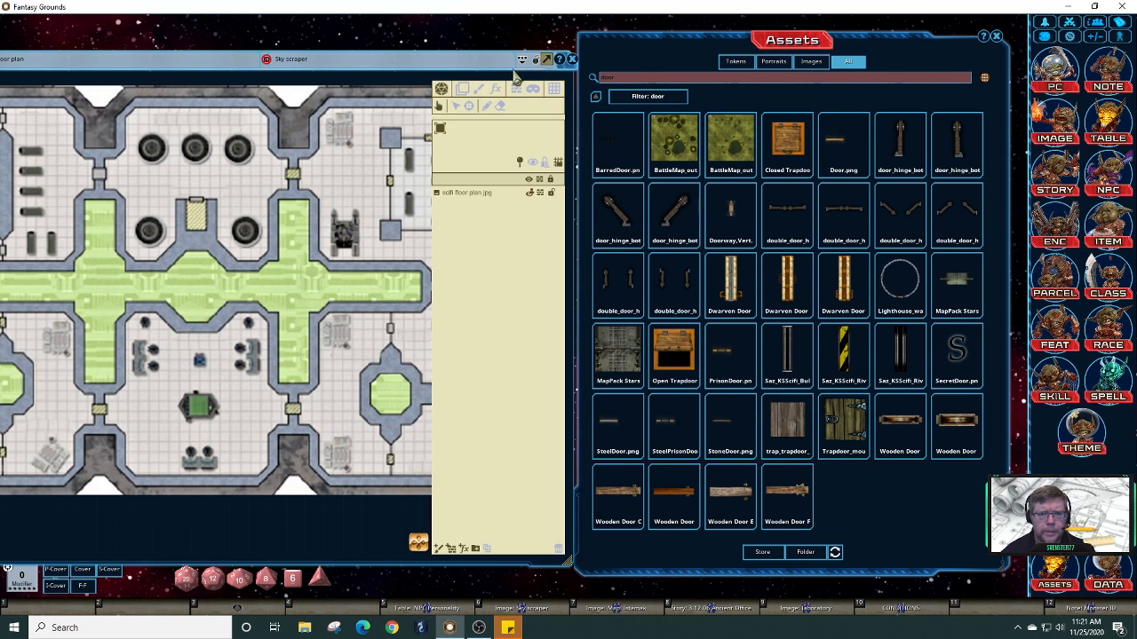
left_click(468, 89)
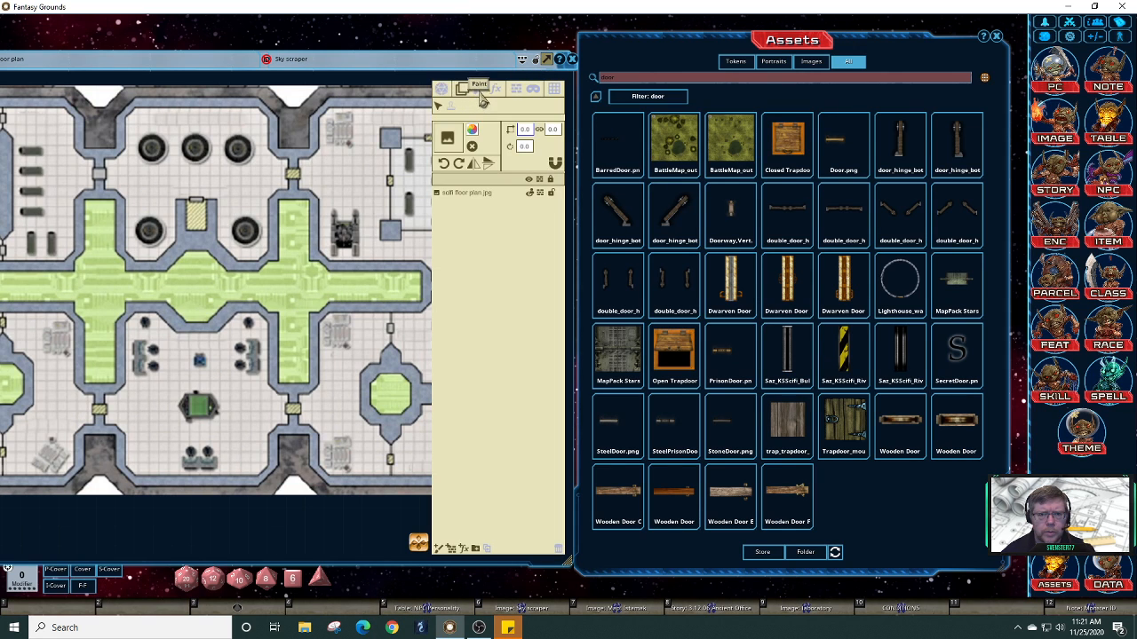
left_click(480, 93)
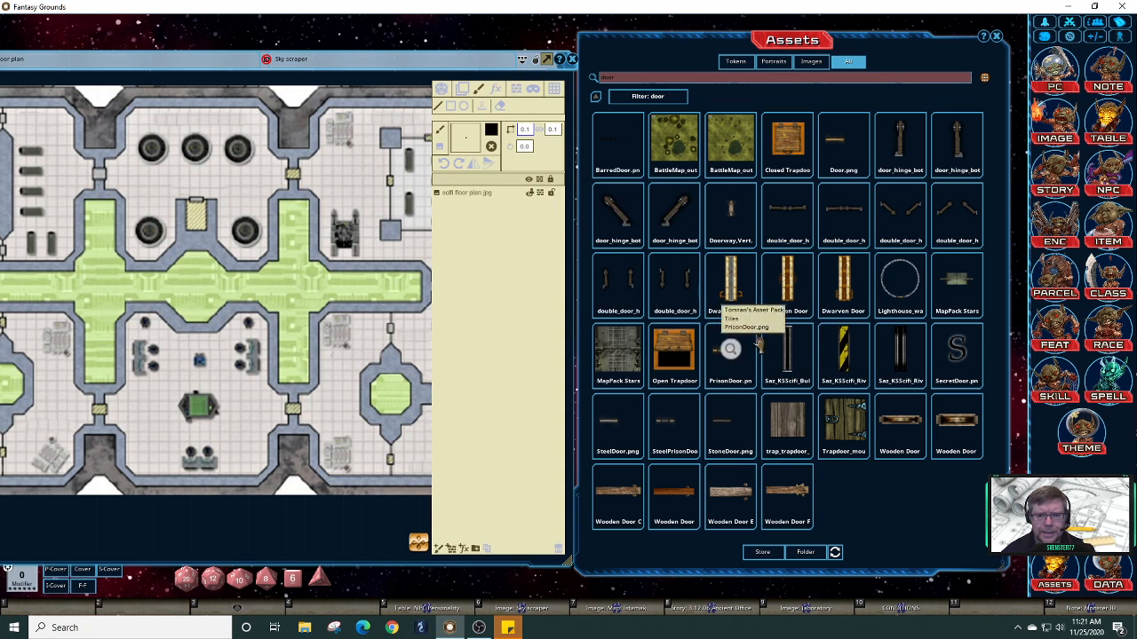
left_click(463, 102)
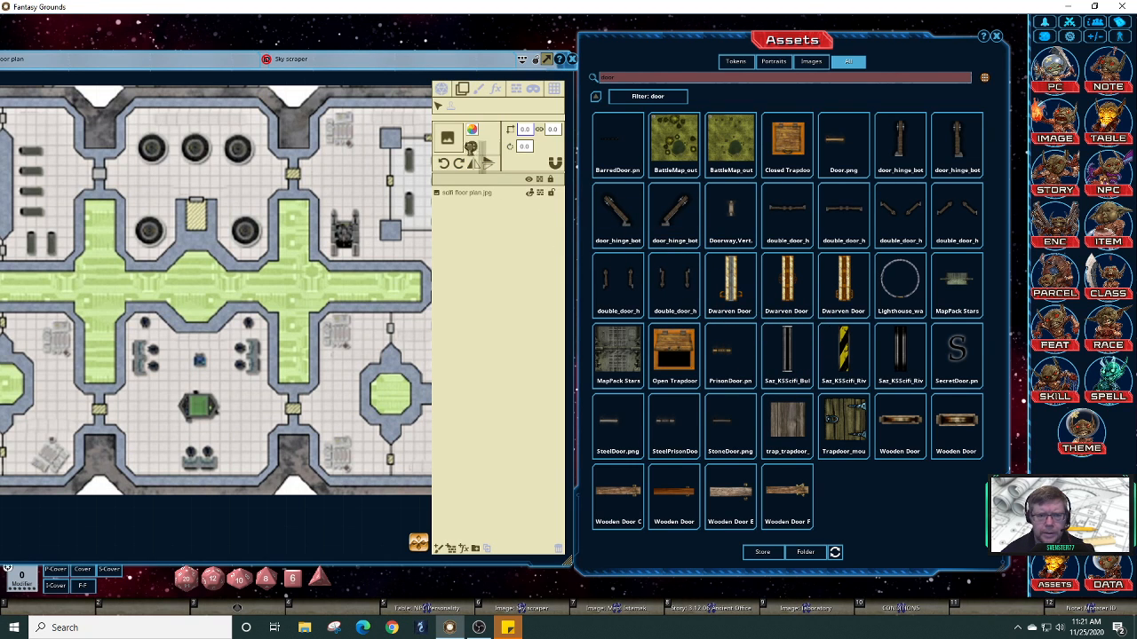
mouse_move(484, 160)
left_mouse_down()
mouse_move(455, 133)
mouse_move(451, 143)
left_mouse_up()
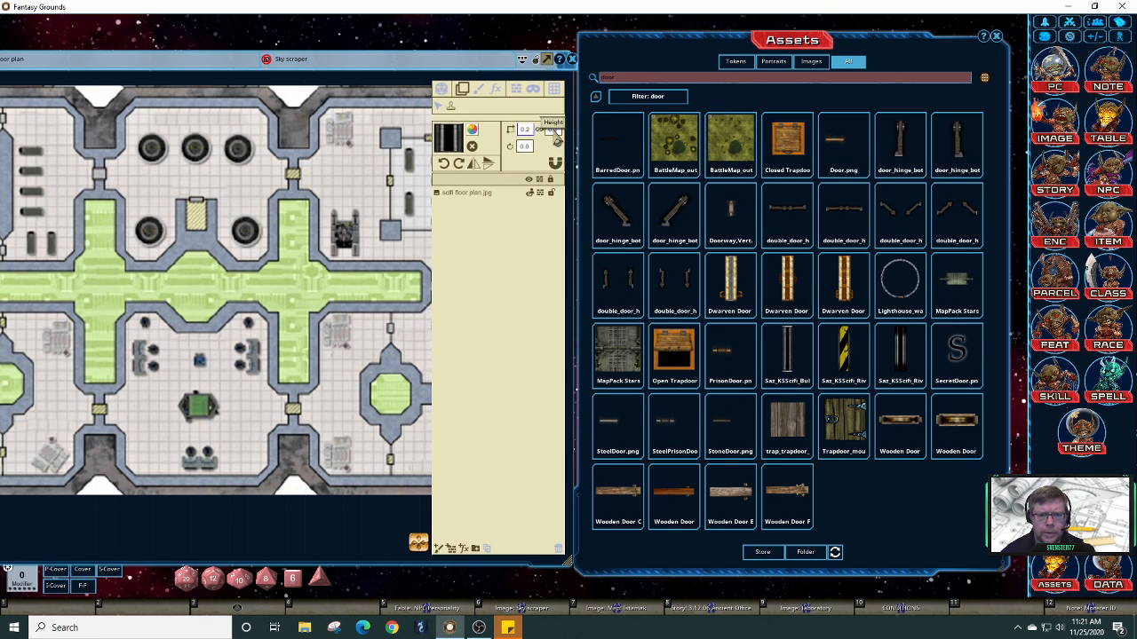
Step: Unlink the stamp's proportions and set its width to 0.2 and its height to 1.0
left_click(526, 131)
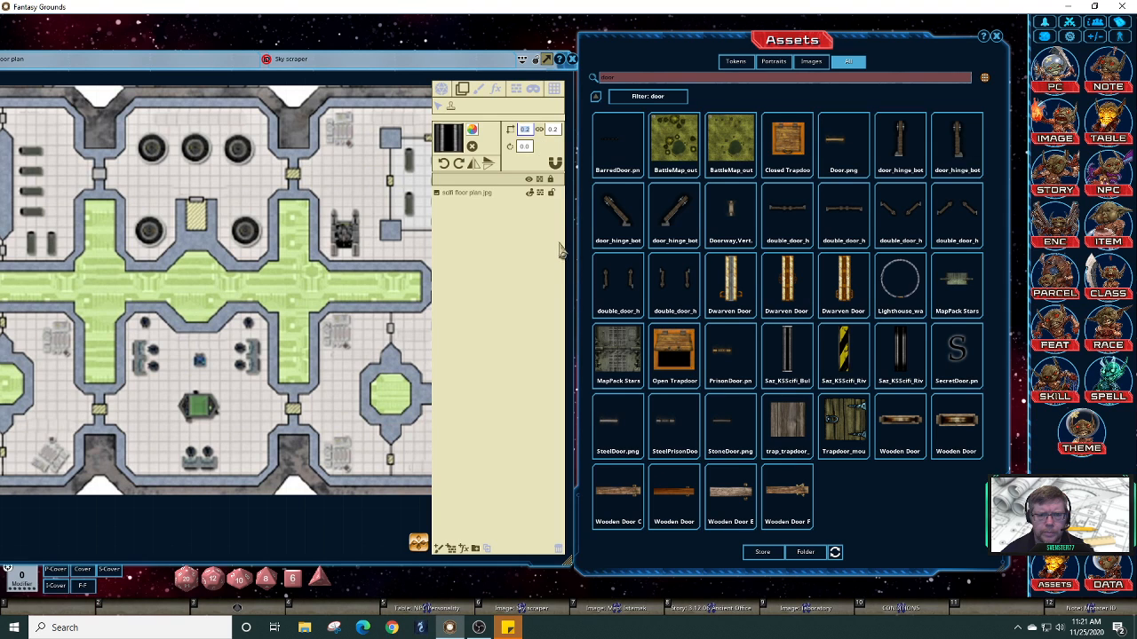
left_click(552, 132)
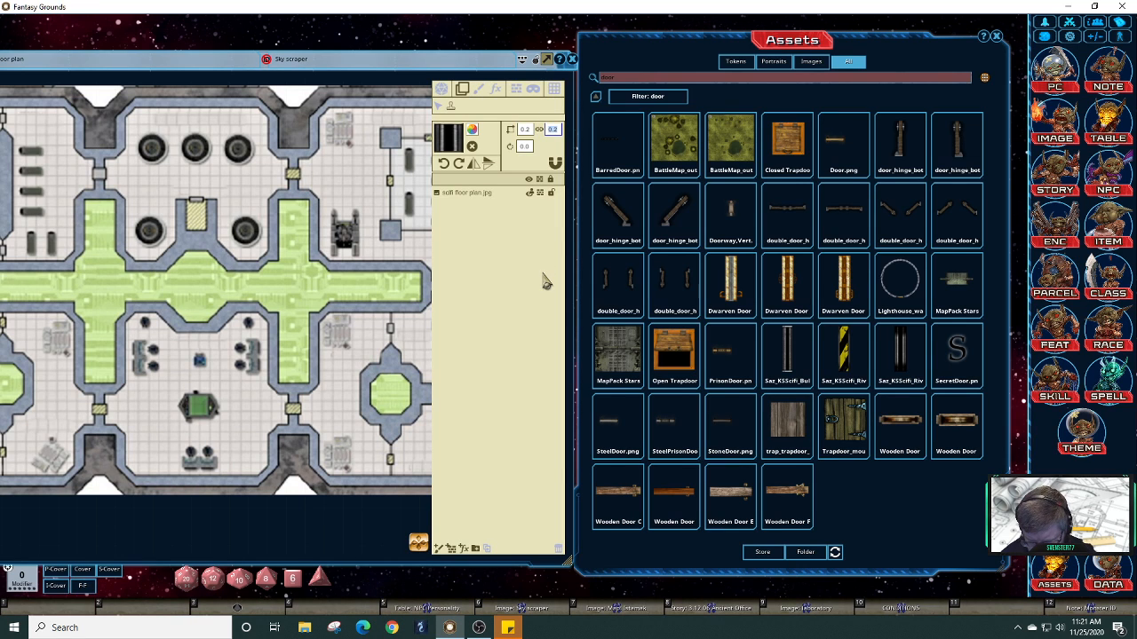
type("1")
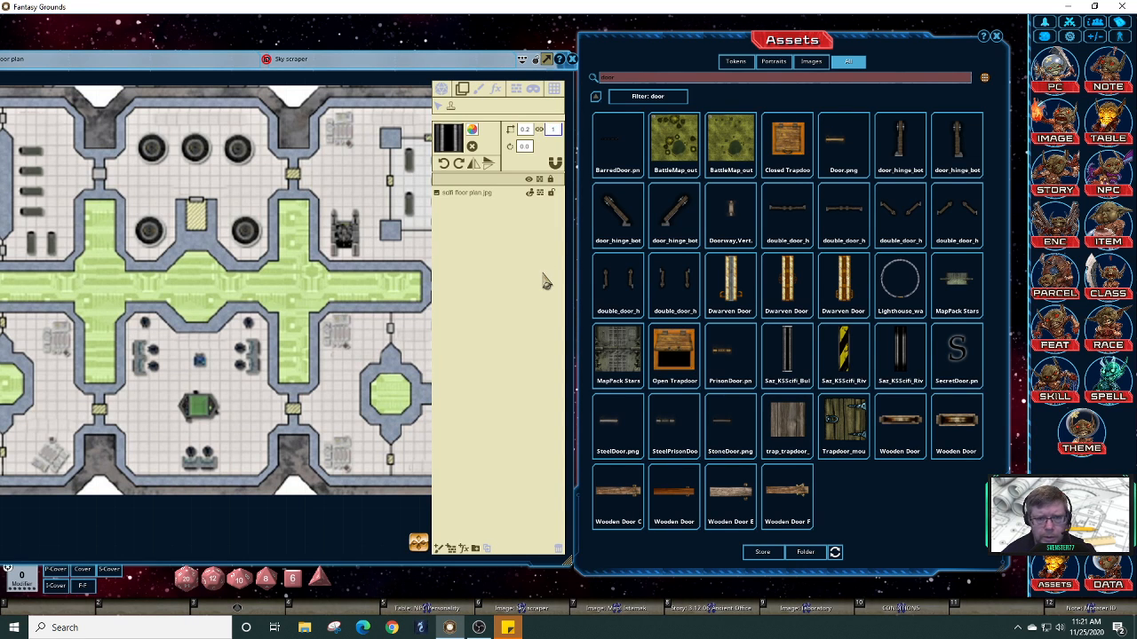
left_click(525, 131)
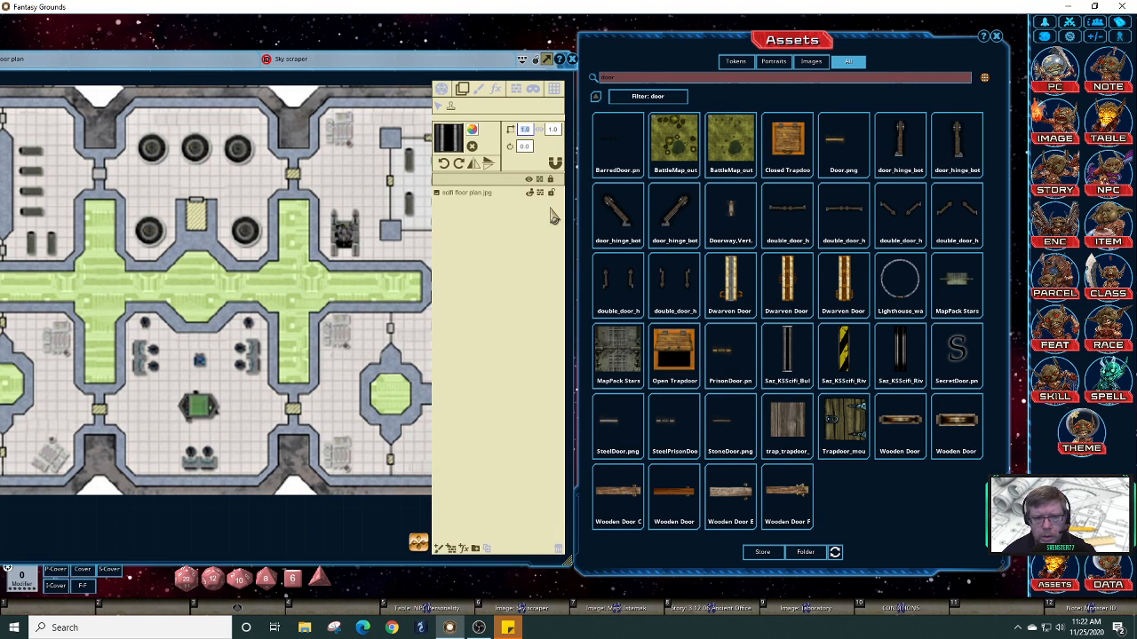
type("2")
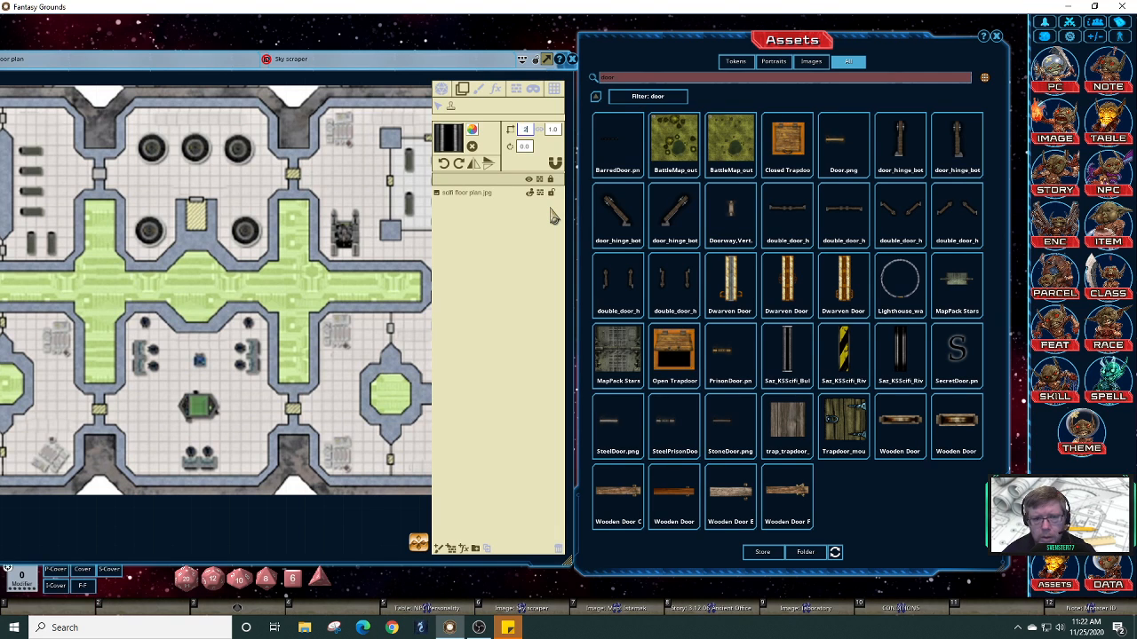
key("BackSpace")
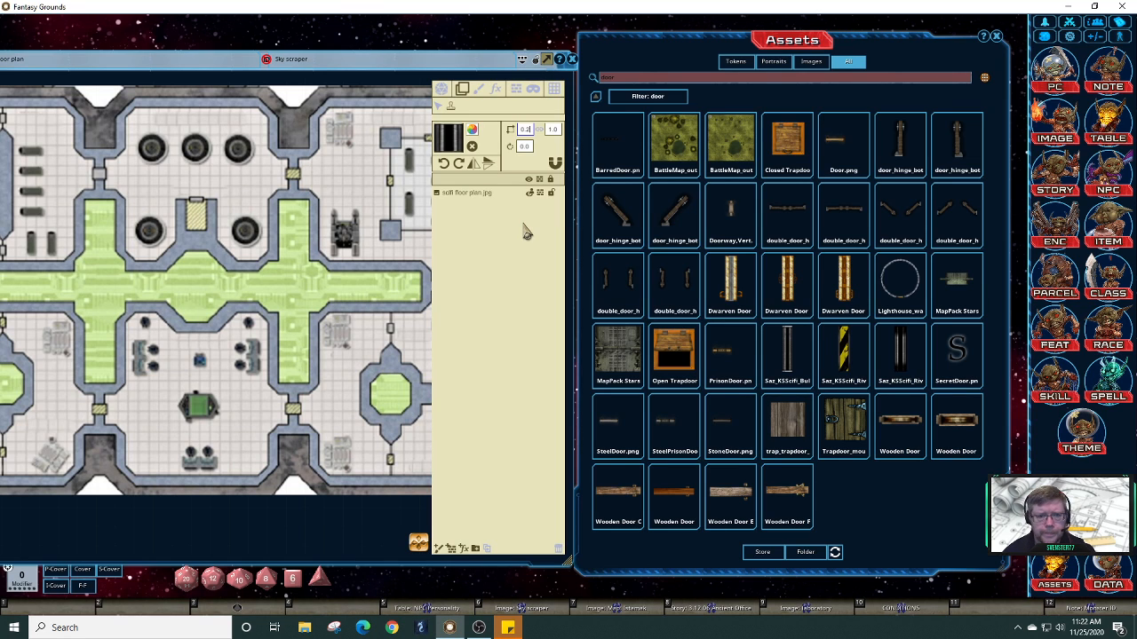
key("Tab")
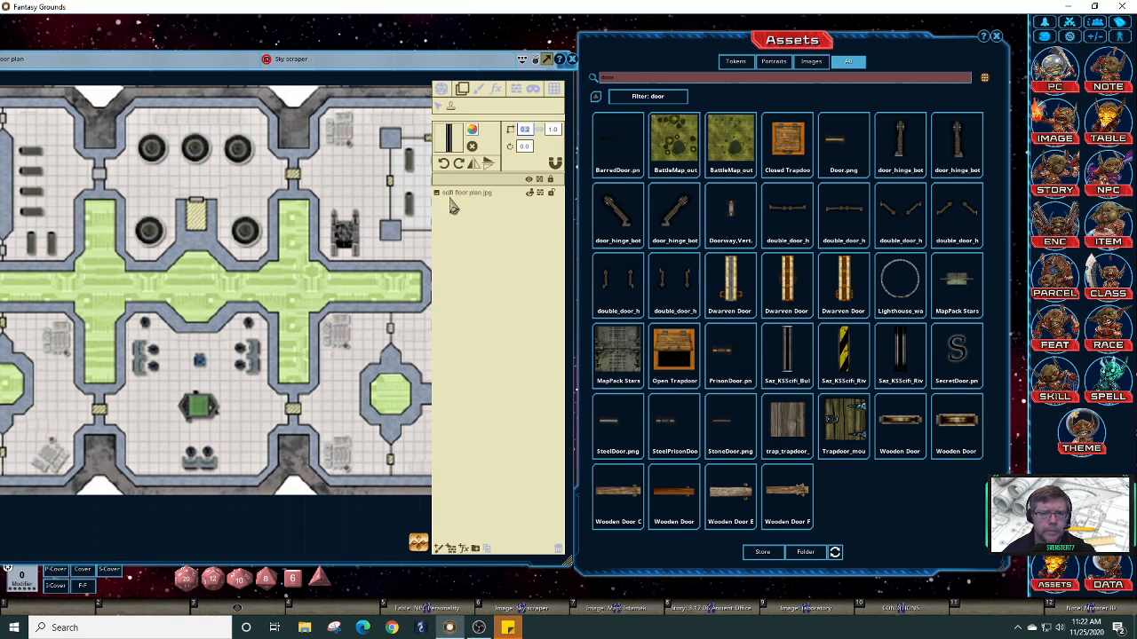
left_click(487, 225)
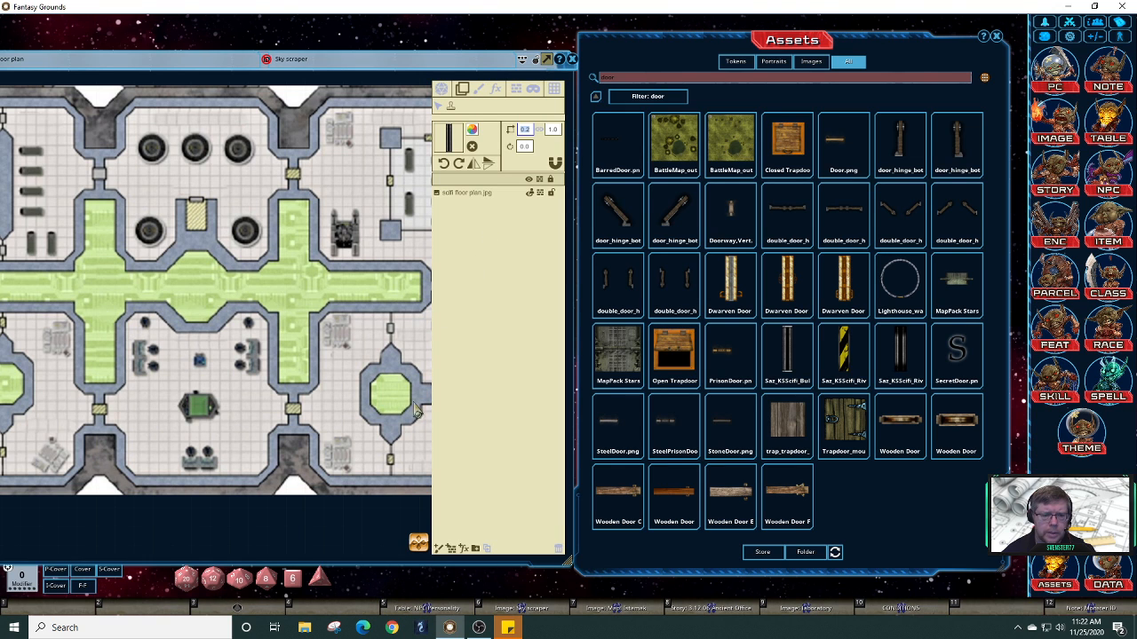
Step: Stamp one bulkhead door on the inner east wall beside the character token and another on the wall's outer edge
left_click_drag(419, 539, 446, 538)
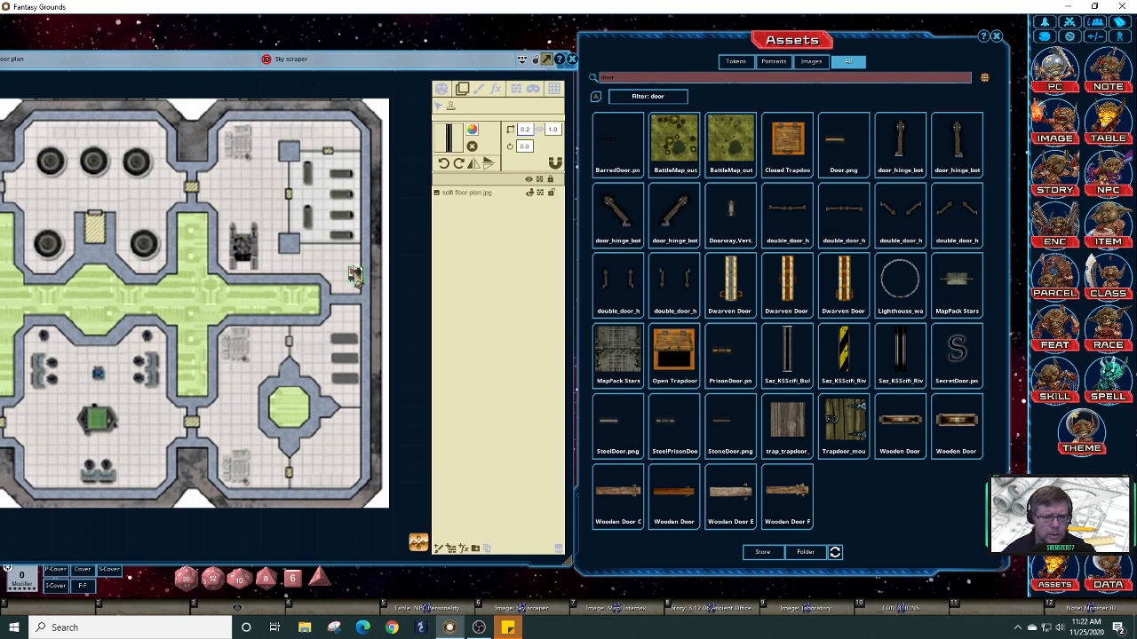
left_click_drag(359, 280, 391, 282)
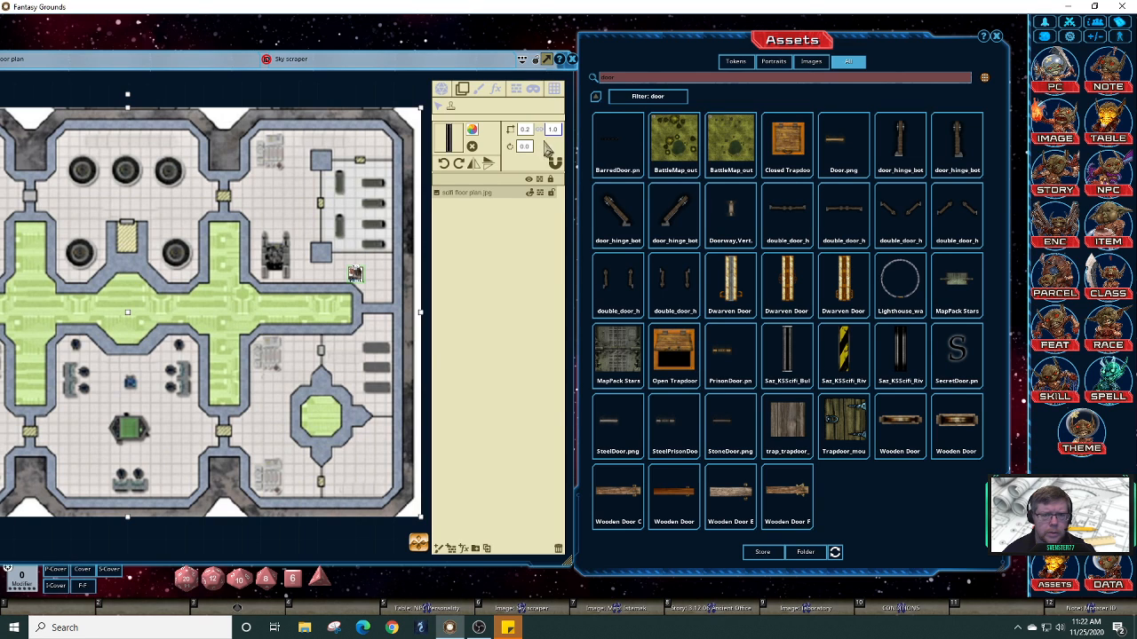
left_click_drag(500, 133, 392, 282)
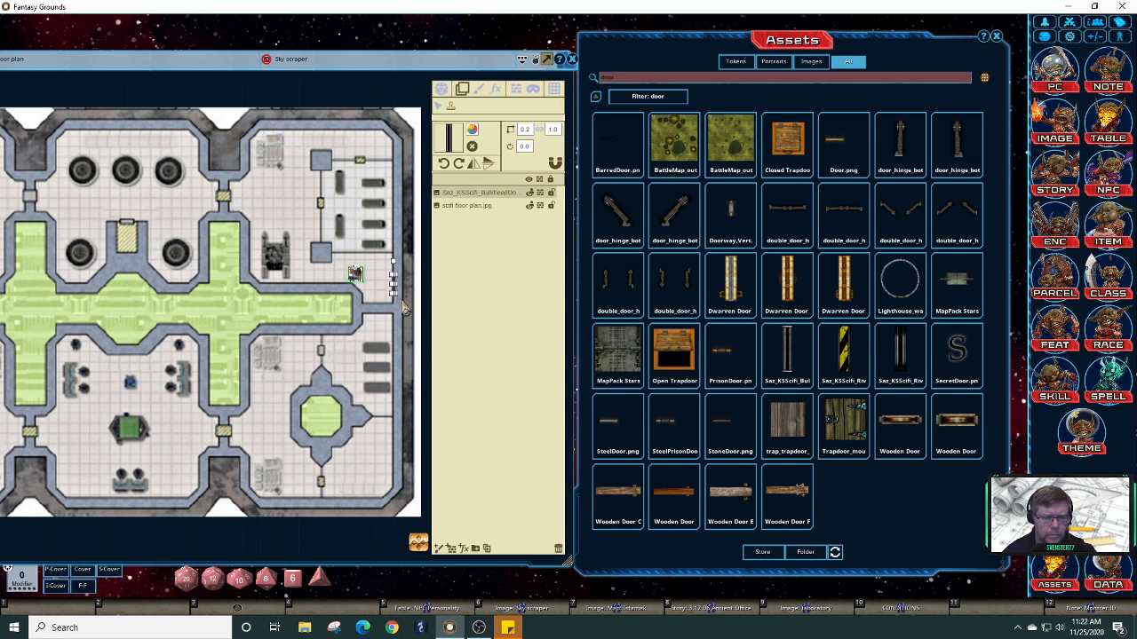
scroll(380, 312, "up", 4)
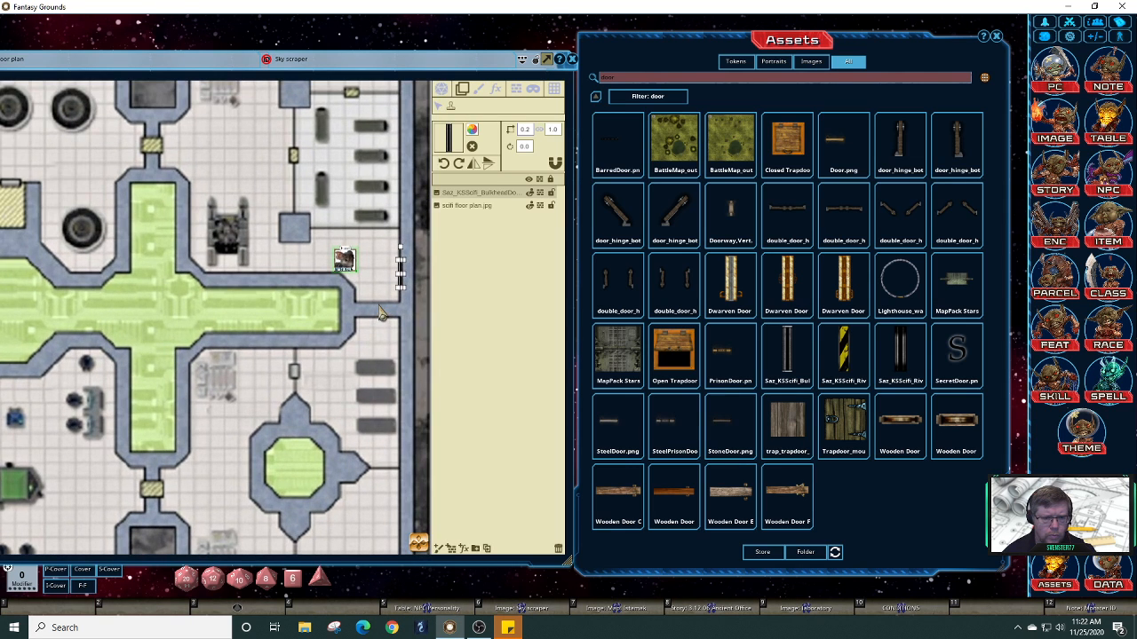
scroll(380, 313, "up", 1)
left_click(428, 312)
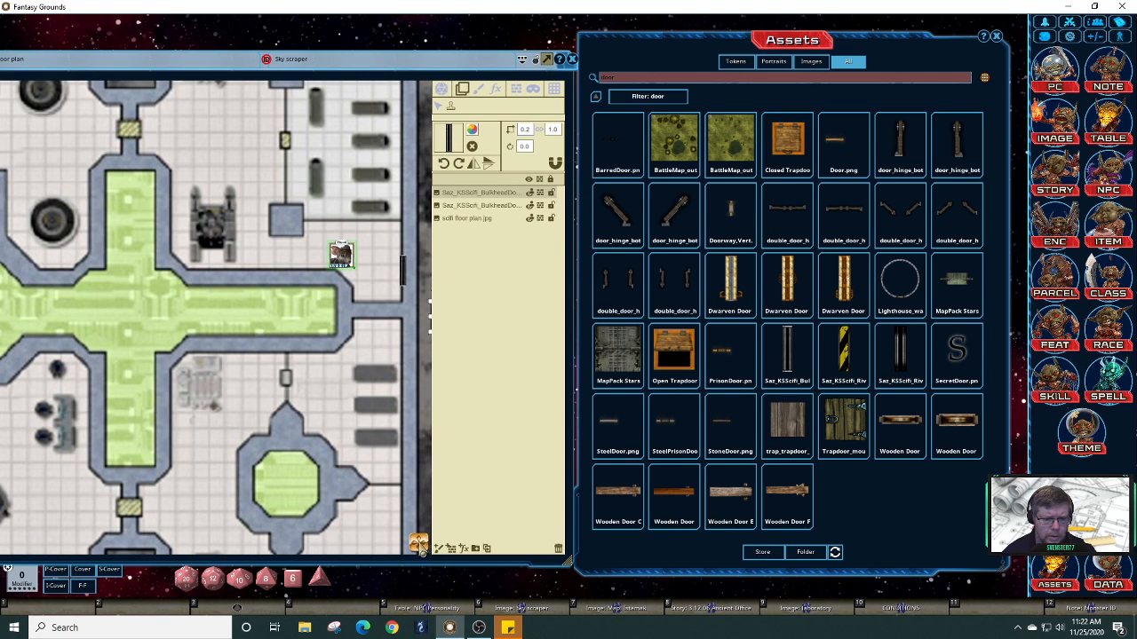
Step: Stamp three more bulkhead doors on the inner east wall: two end to end in the southeast room and one directly above the first door
mouse_move(419, 544)
left_mouse_down()
mouse_move(405, 575)
mouse_move(437, 558)
mouse_move(368, 517)
left_mouse_up()
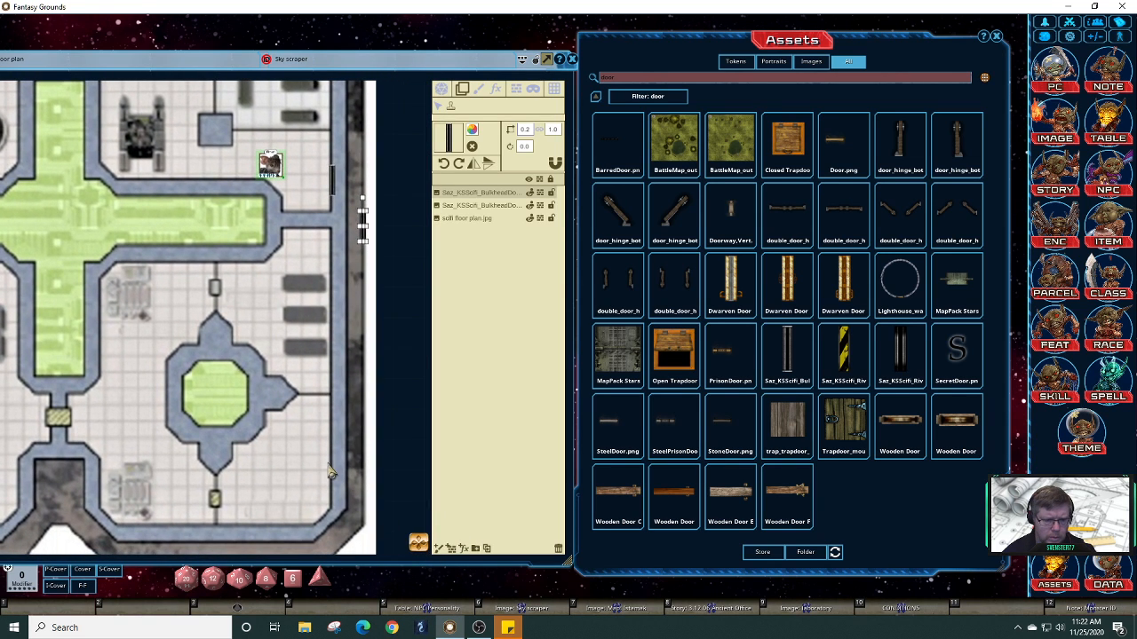
key("ctrl+v")
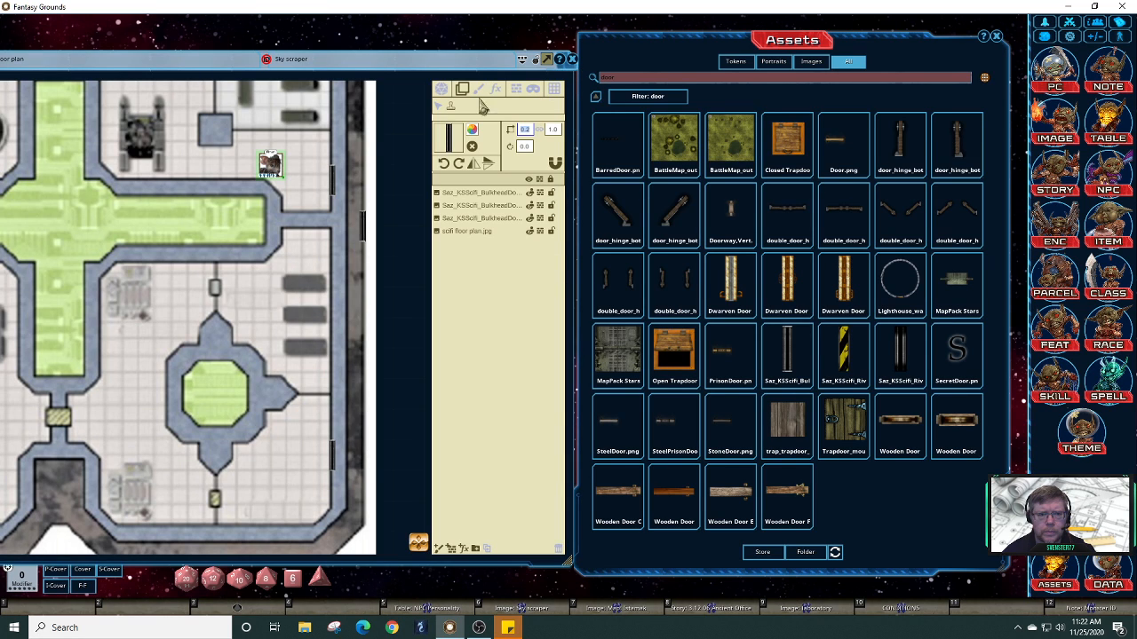
left_click(331, 145)
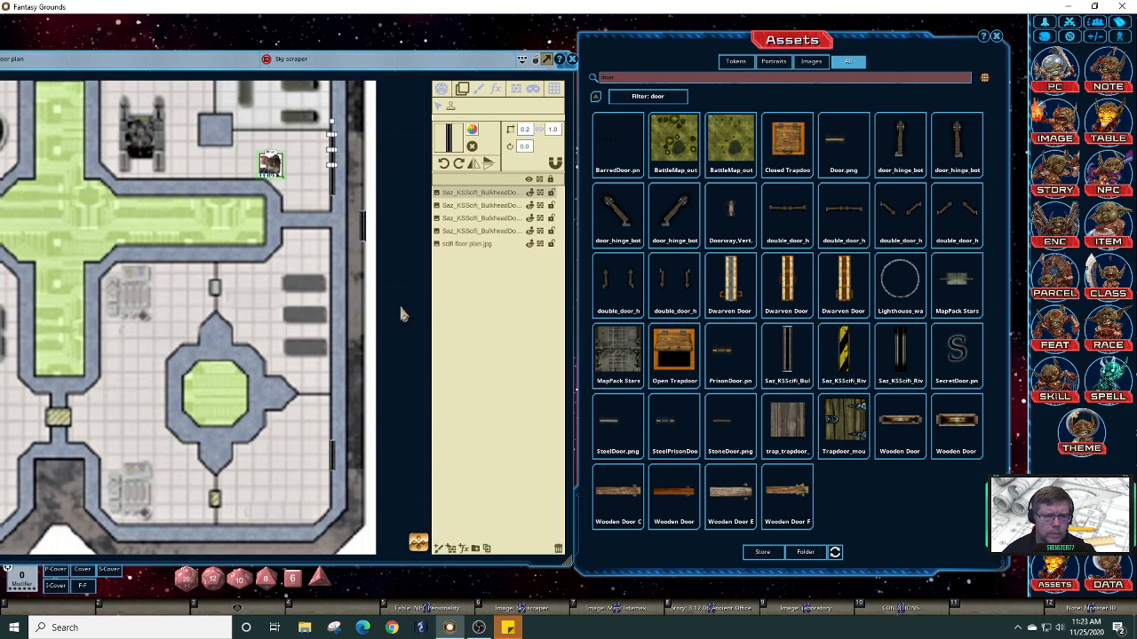
left_click(334, 430)
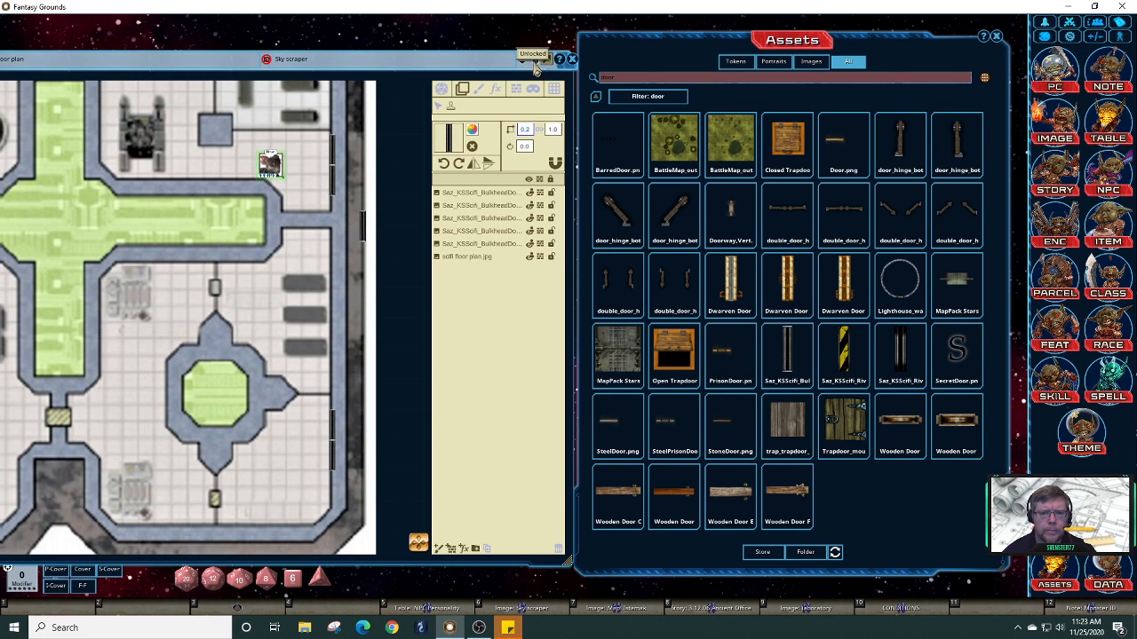
Step: Delete the bulkhead door on the outer edge of the east wall and lock the map
left_click(535, 61)
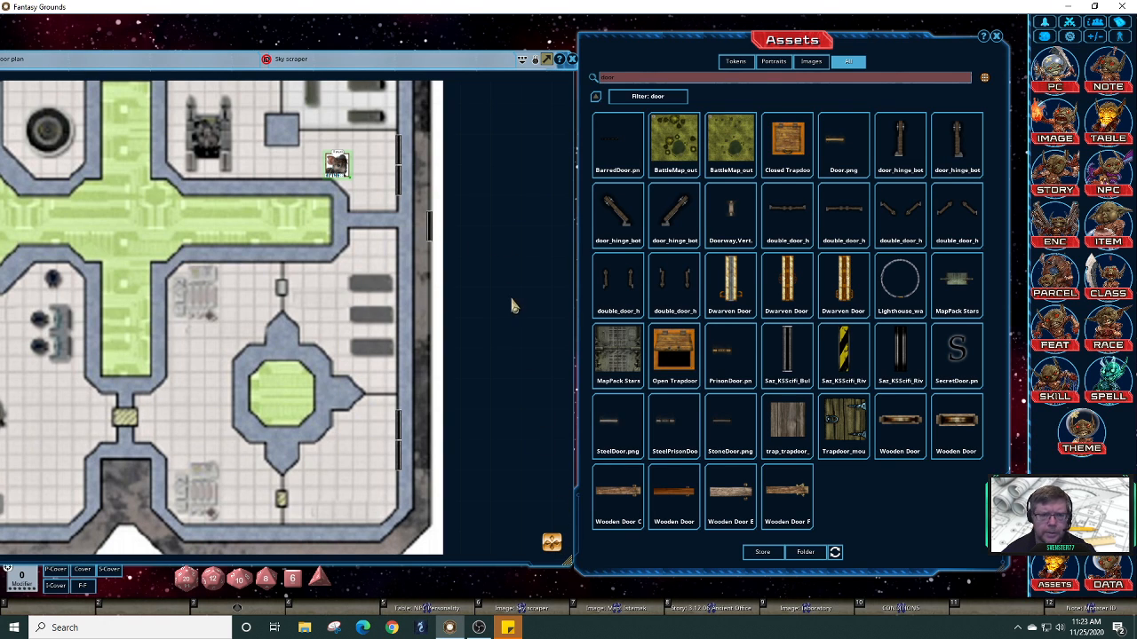
left_click(535, 62)
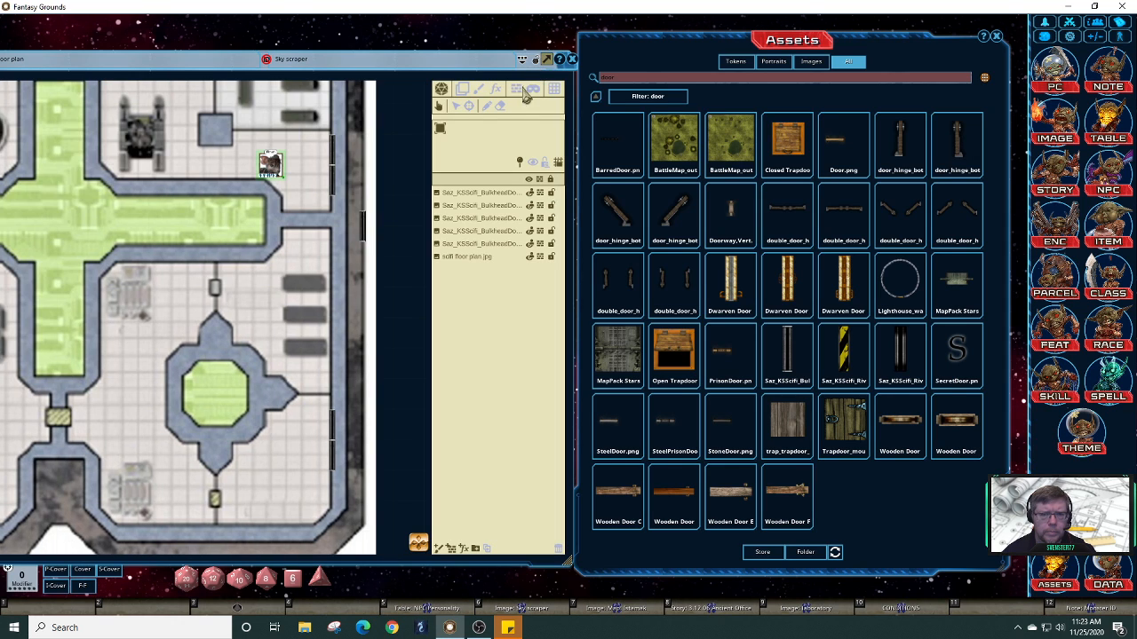
left_click(456, 108)
left_click(462, 89)
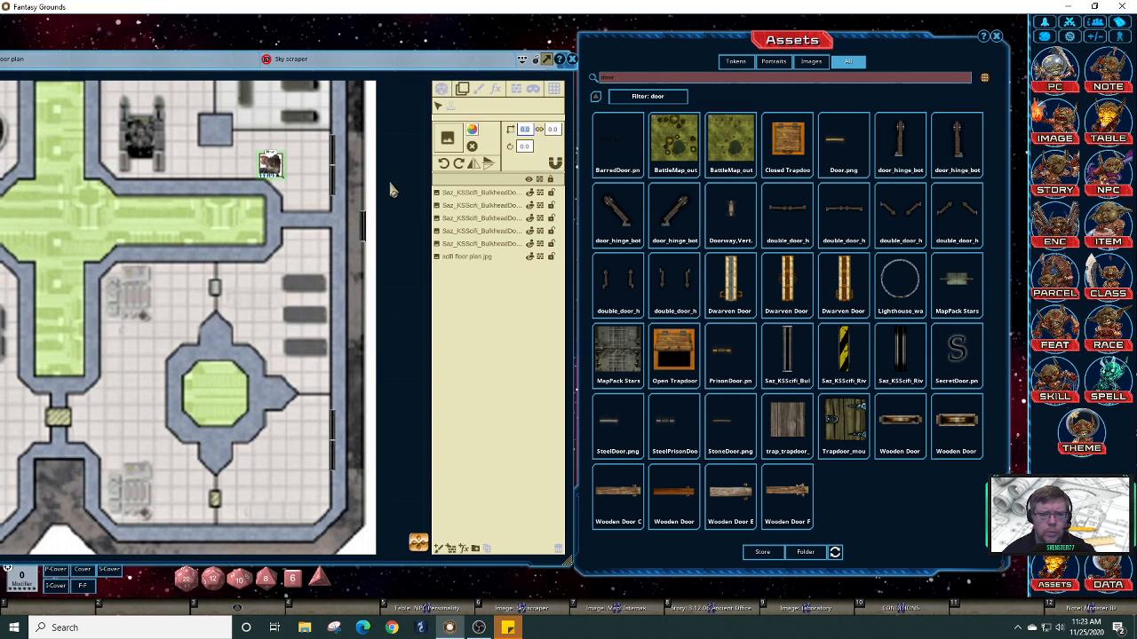
left_click(364, 223)
key("Delete")
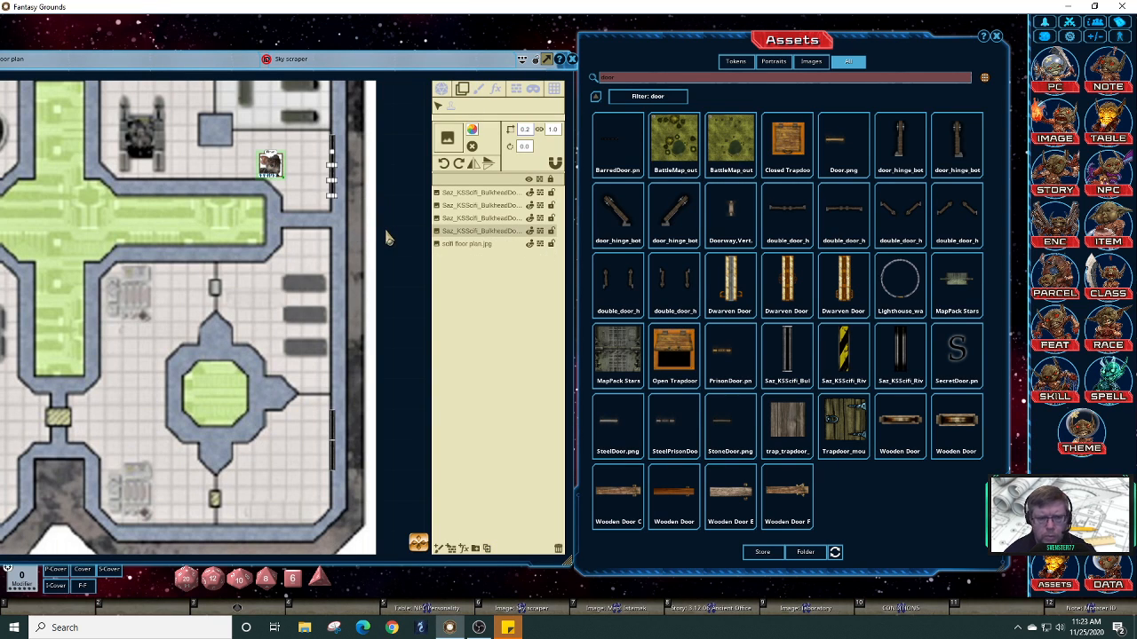
left_click(546, 61)
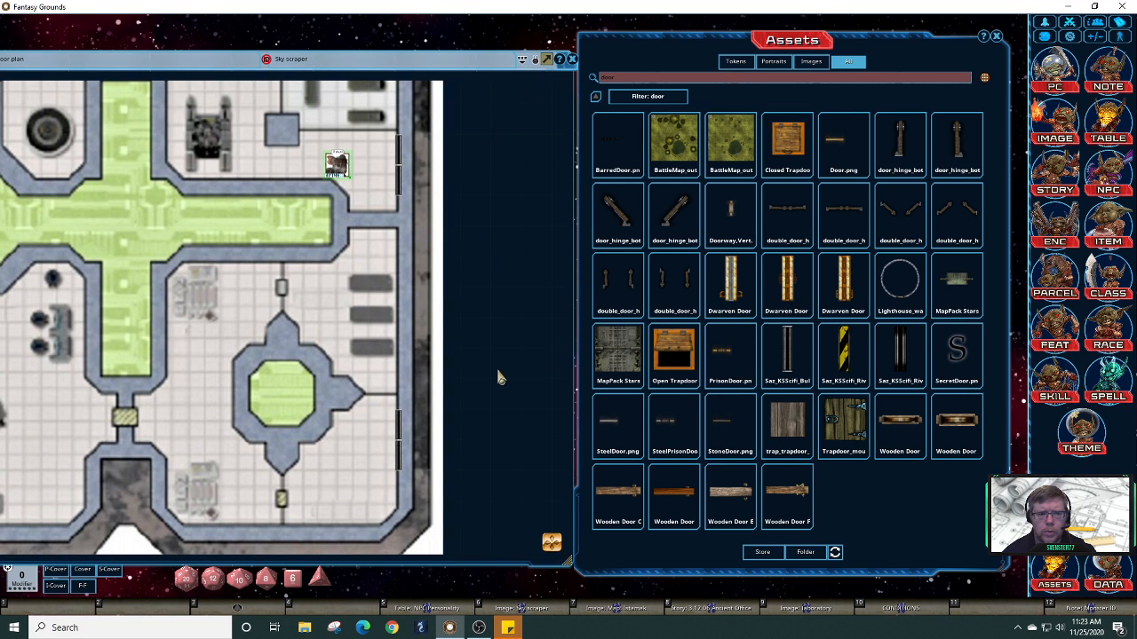
Step: Bring most of the map back into view and limit the asset list to tokens
scroll(497, 377, "down", 3)
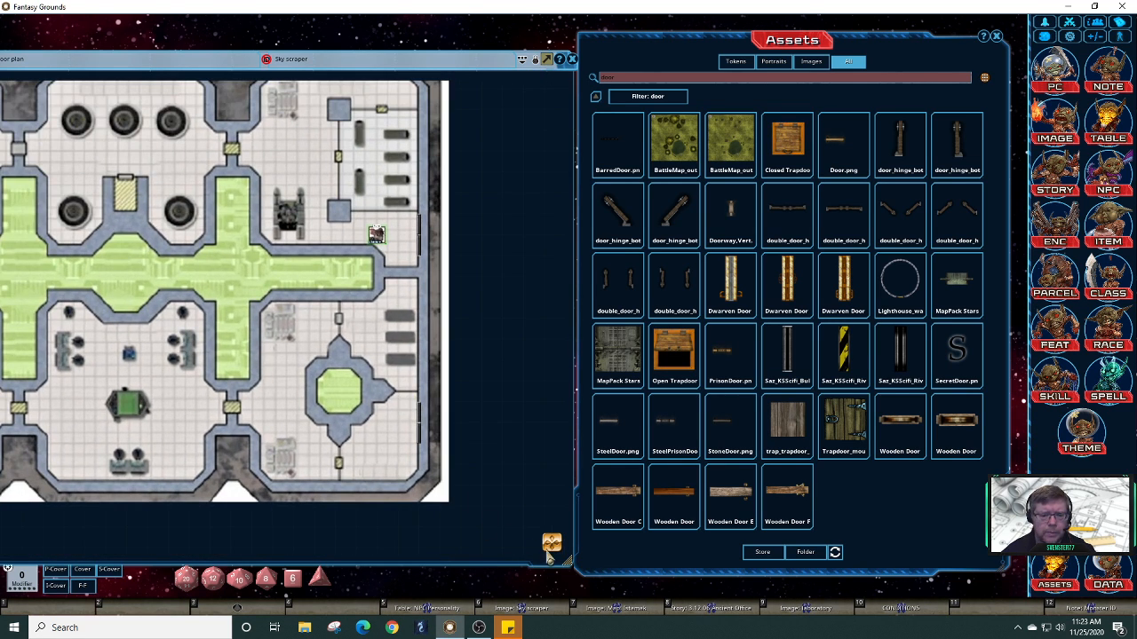
scroll(504, 536, "up", 3)
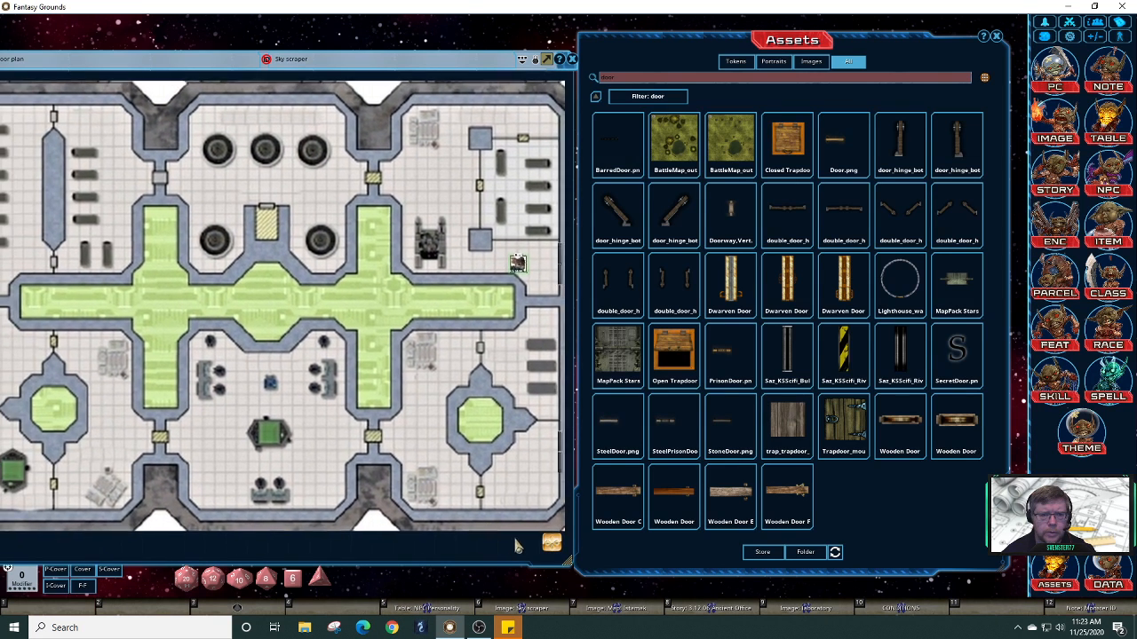
scroll(518, 545, "up", 2)
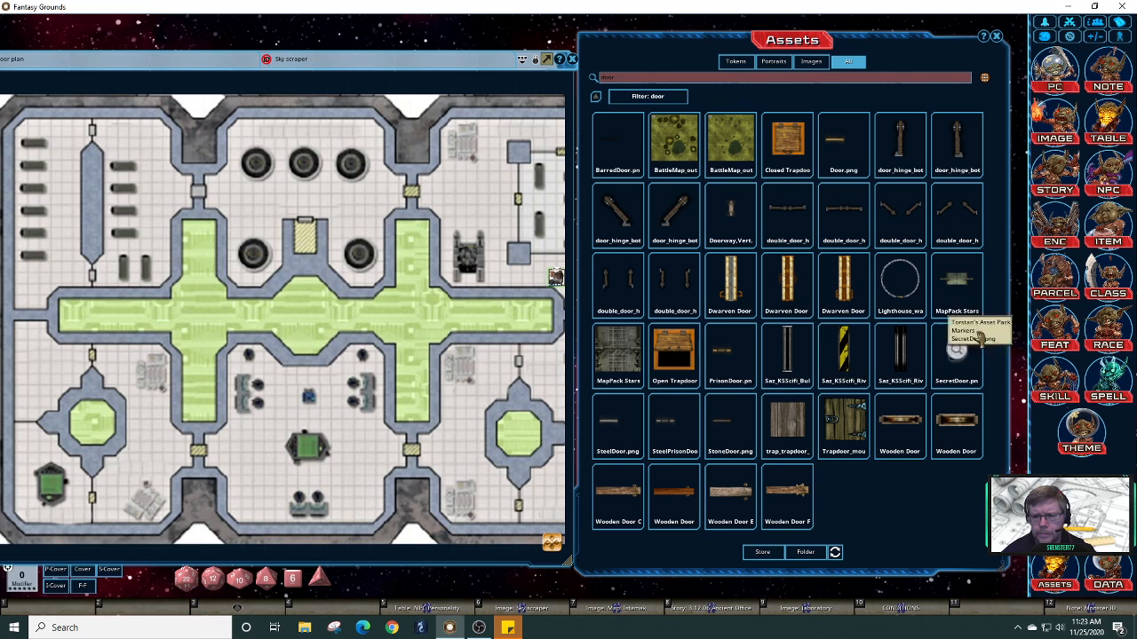
left_click(736, 62)
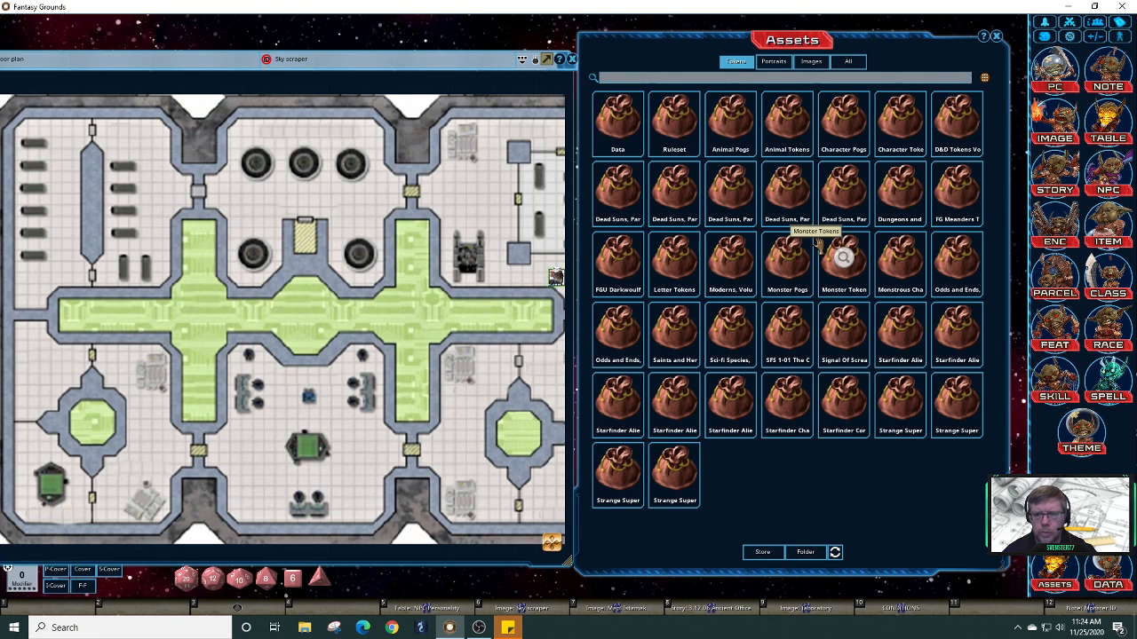
Step: Unlock the map and draw a rectangular terrain occluder over the green table in the south-central room
mouse_move(906, 52)
left_mouse_down()
mouse_move(929, 54)
mouse_move(924, 45)
mouse_move(925, 55)
left_mouse_up()
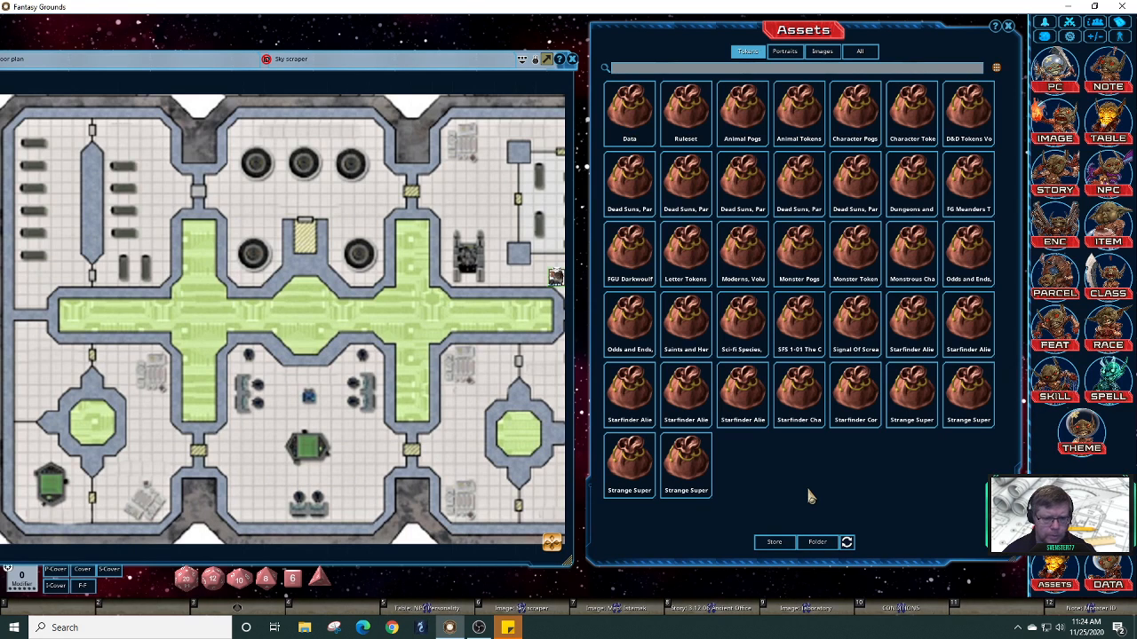
left_click(546, 60)
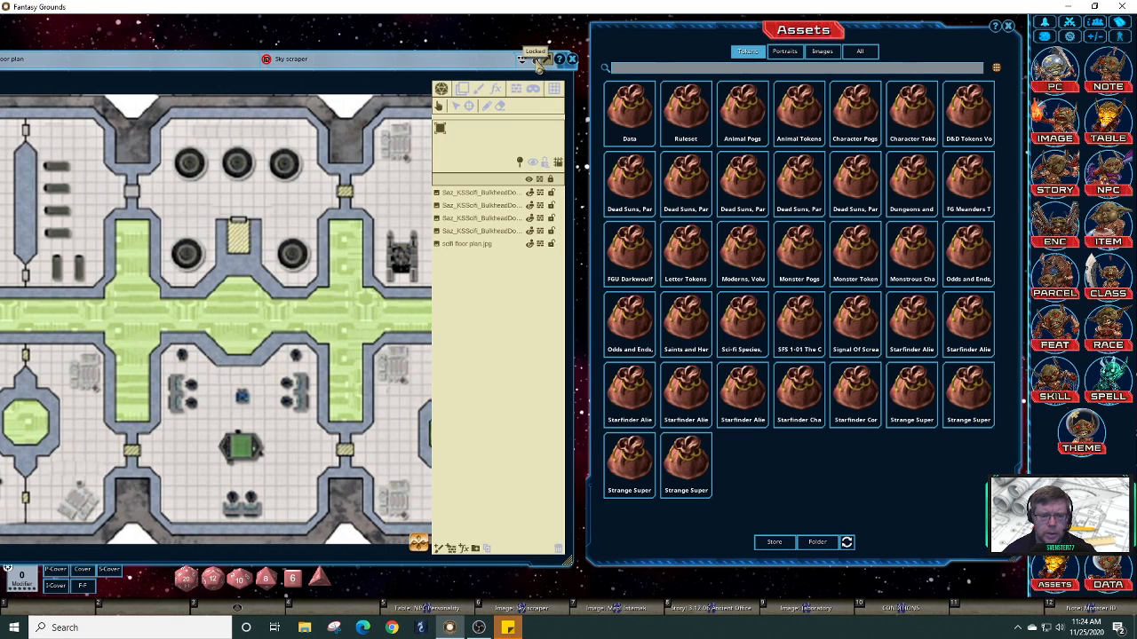
left_click(461, 89)
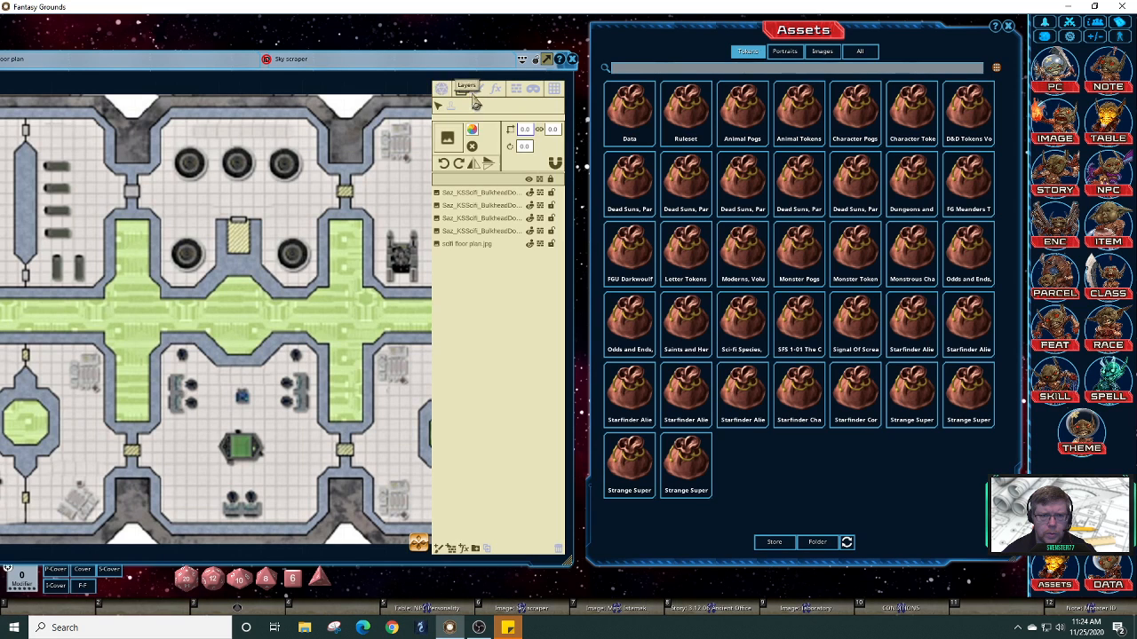
left_click(516, 89)
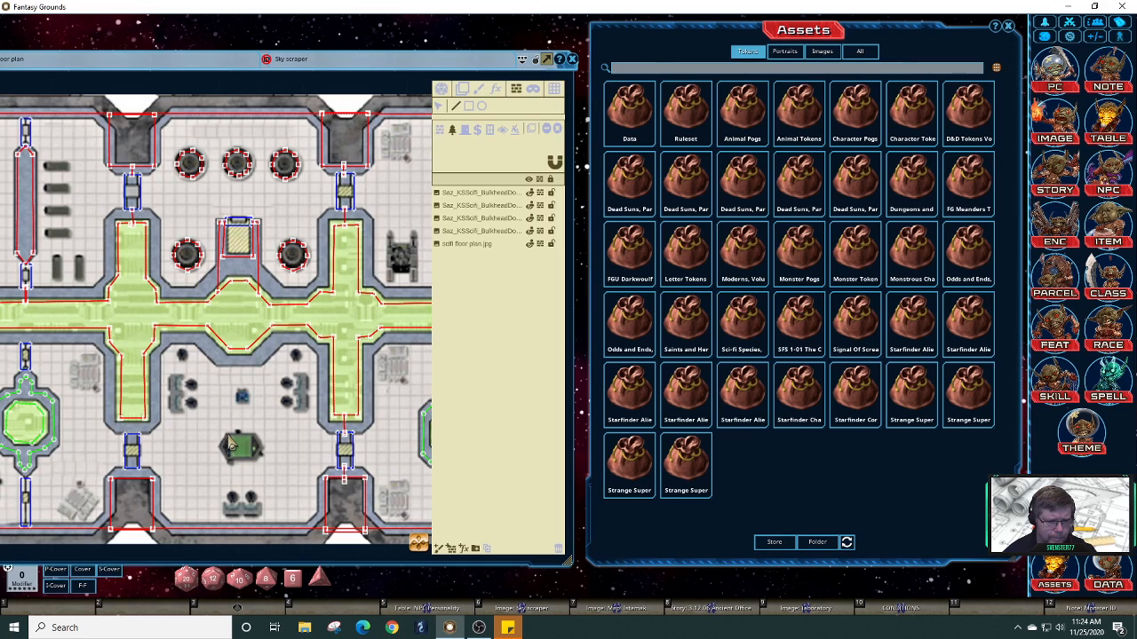
left_click(469, 107)
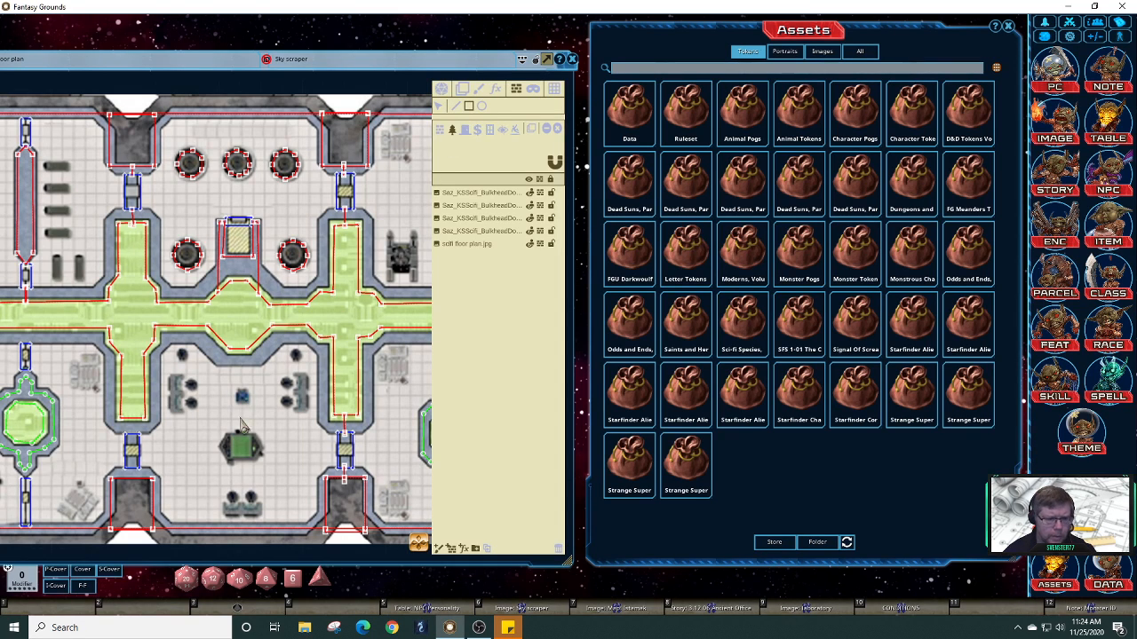
left_click(229, 444)
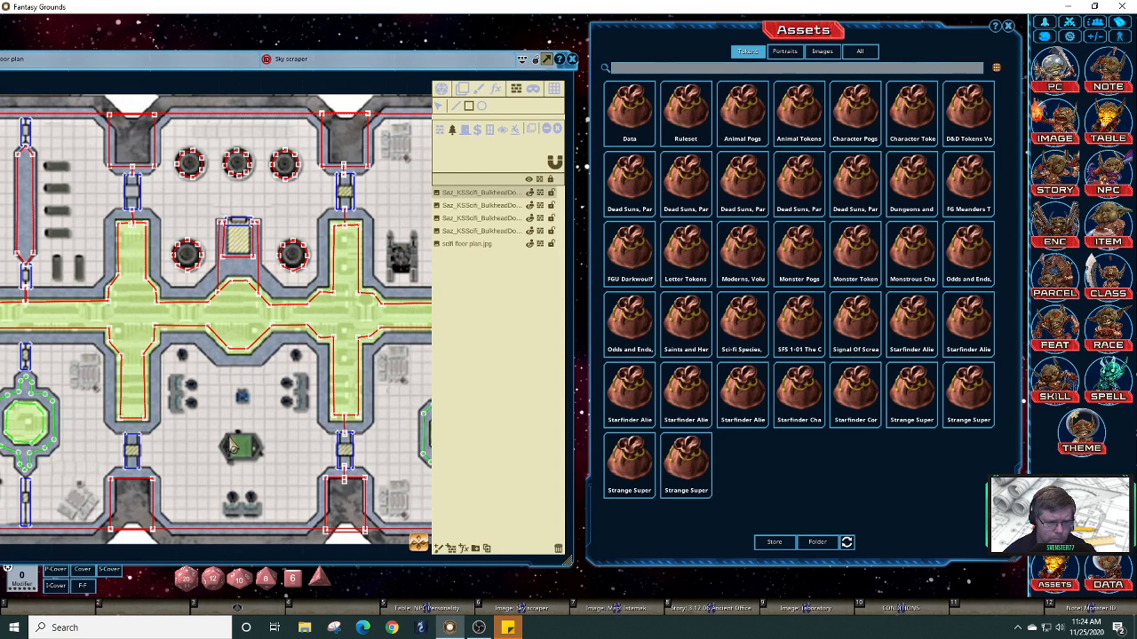
mouse_move(230, 444)
left_mouse_down()
mouse_move(259, 469)
mouse_move(255, 457)
left_mouse_up()
Step: Draw a rectangular terrain occluder over the green table in the southwest room and lock the map
left_click_drag(365, 540, 527, 556)
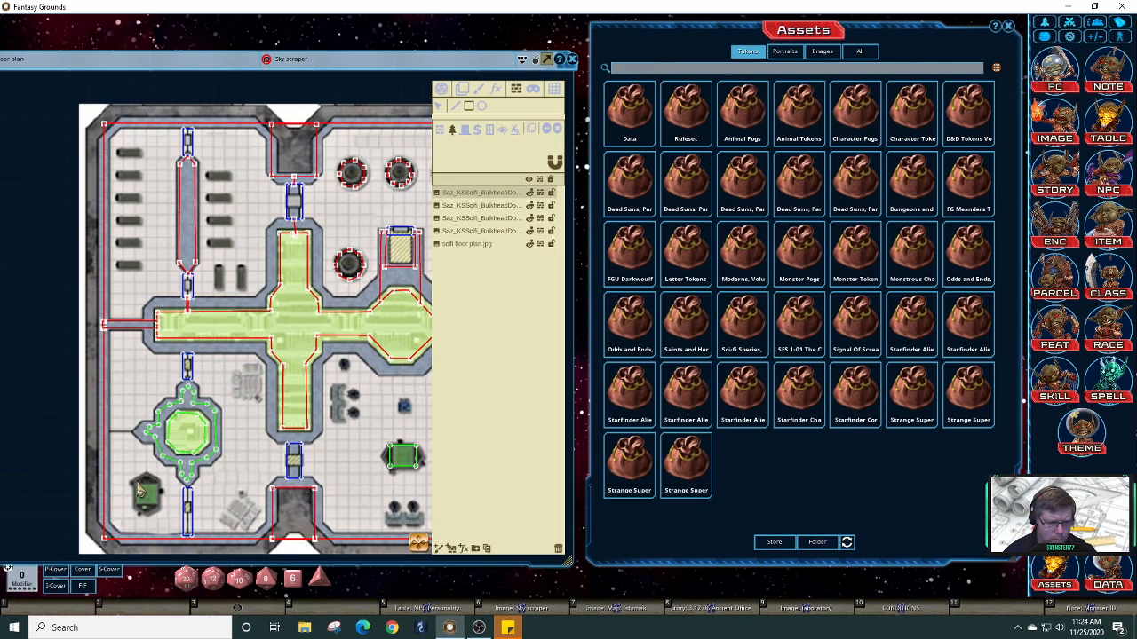
left_click_drag(138, 485, 157, 508)
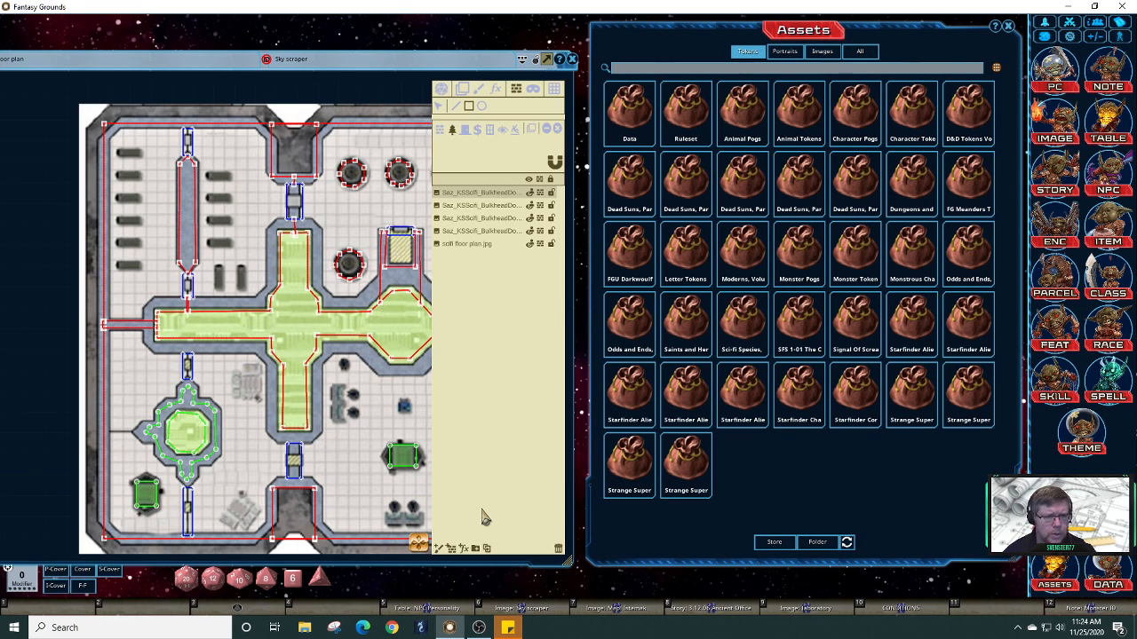
left_click_drag(417, 539, 460, 538)
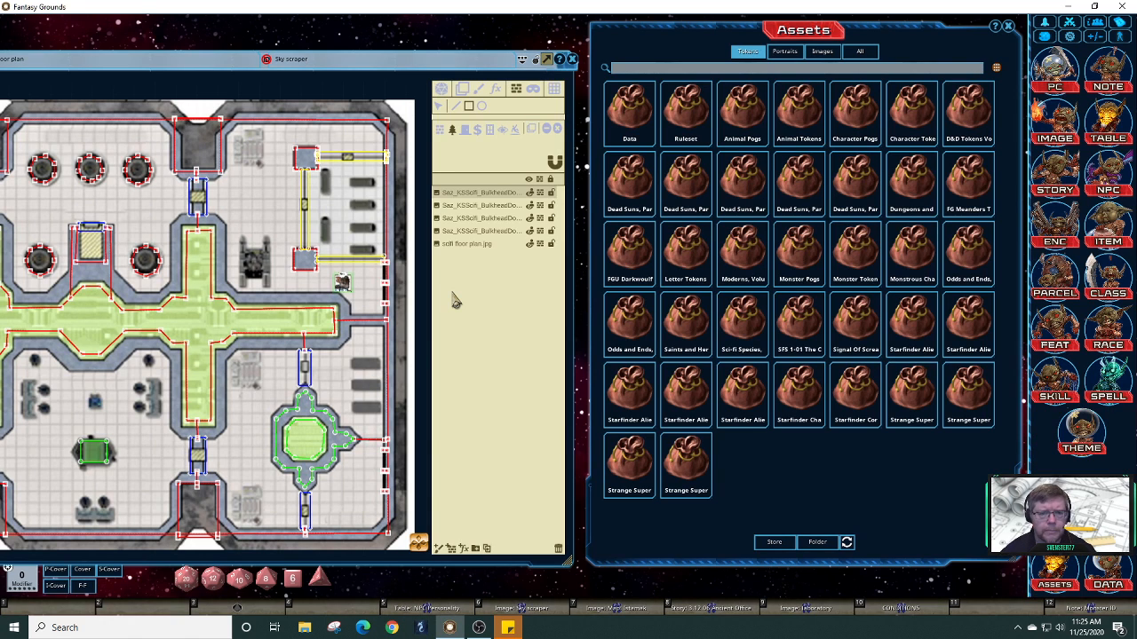
left_click(535, 62)
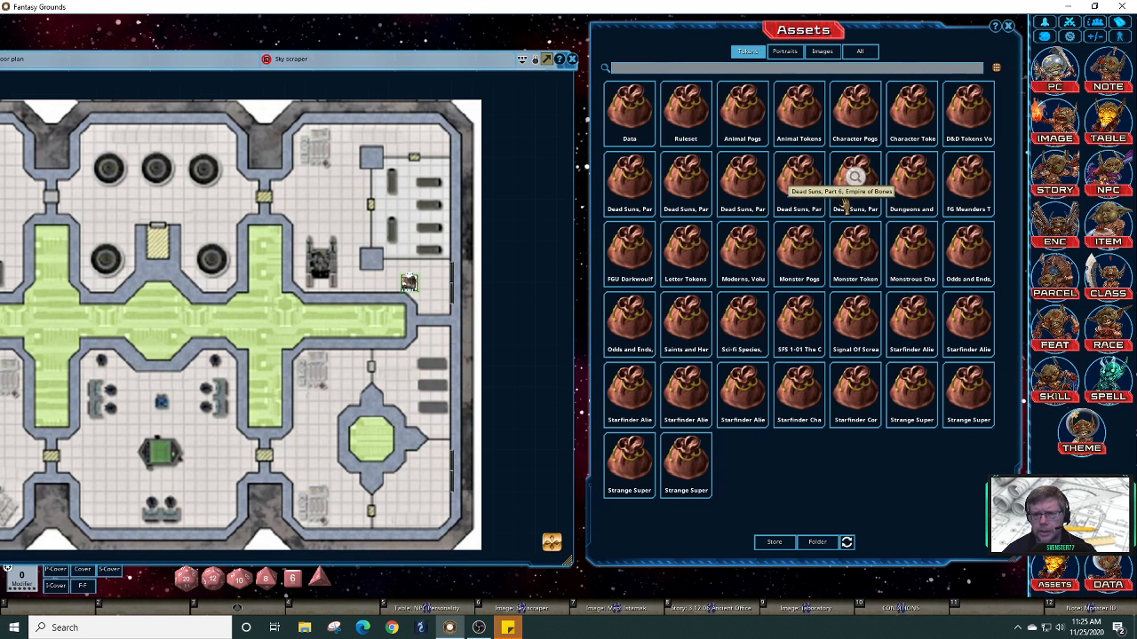
Step: Place Letters Future tokens: 1 on the northeast room's east wall, 2 by the south-central green table, 3 by the southwest one
left_click(629, 129)
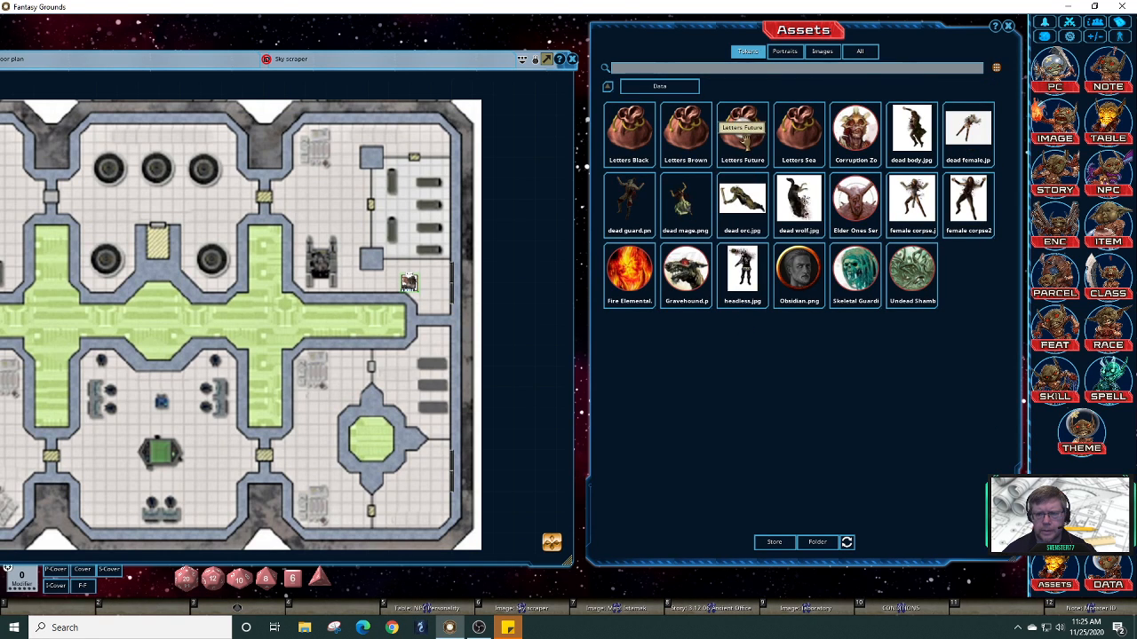
left_click(742, 133)
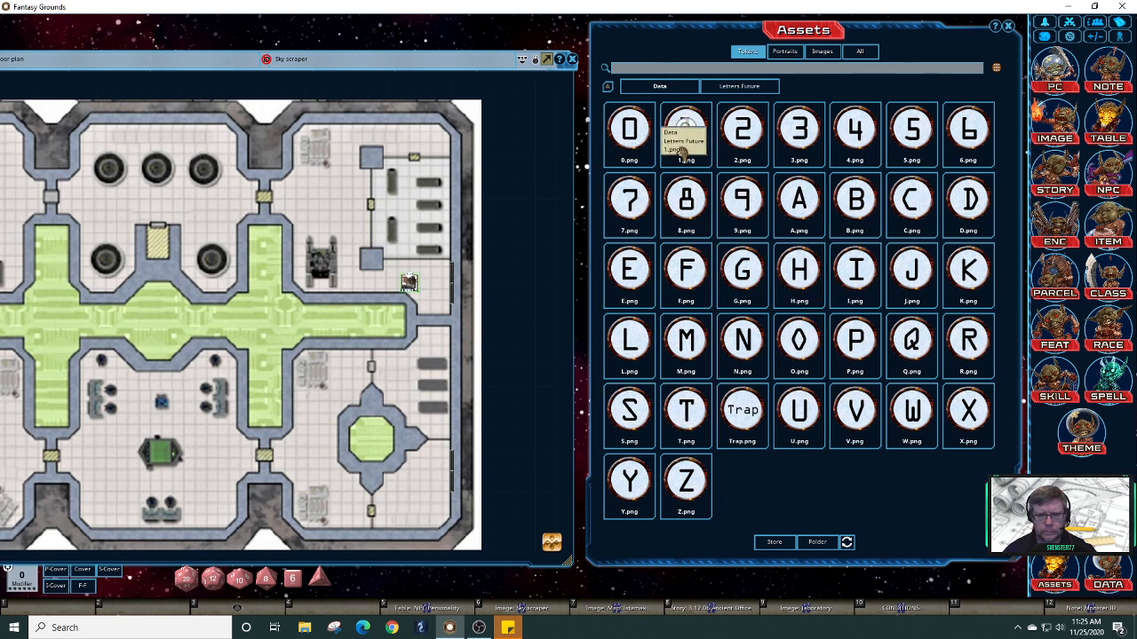
left_click_drag(684, 137, 453, 174)
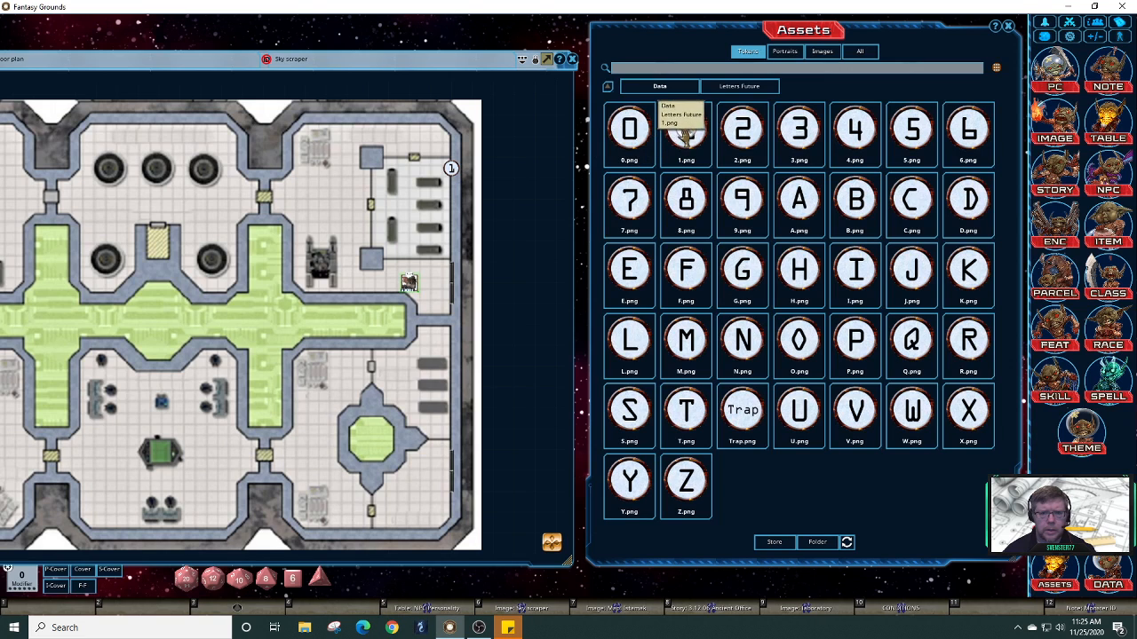
left_click_drag(744, 139, 180, 471)
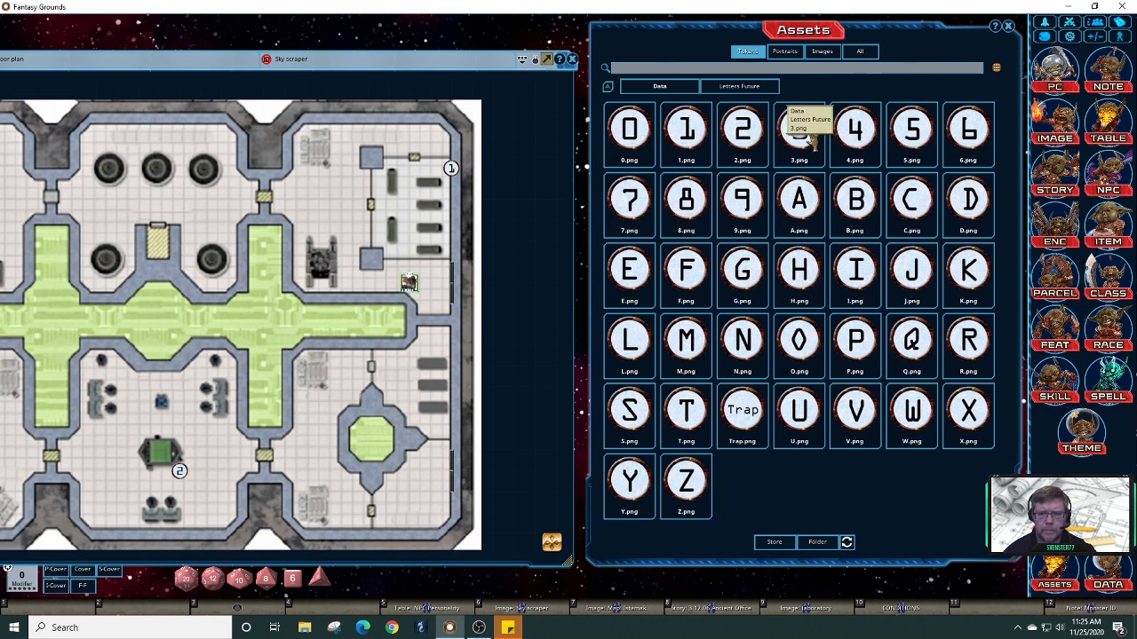
mouse_move(551, 541)
left_mouse_down()
mouse_move(495, 551)
mouse_move(515, 511)
mouse_move(538, 552)
left_mouse_up()
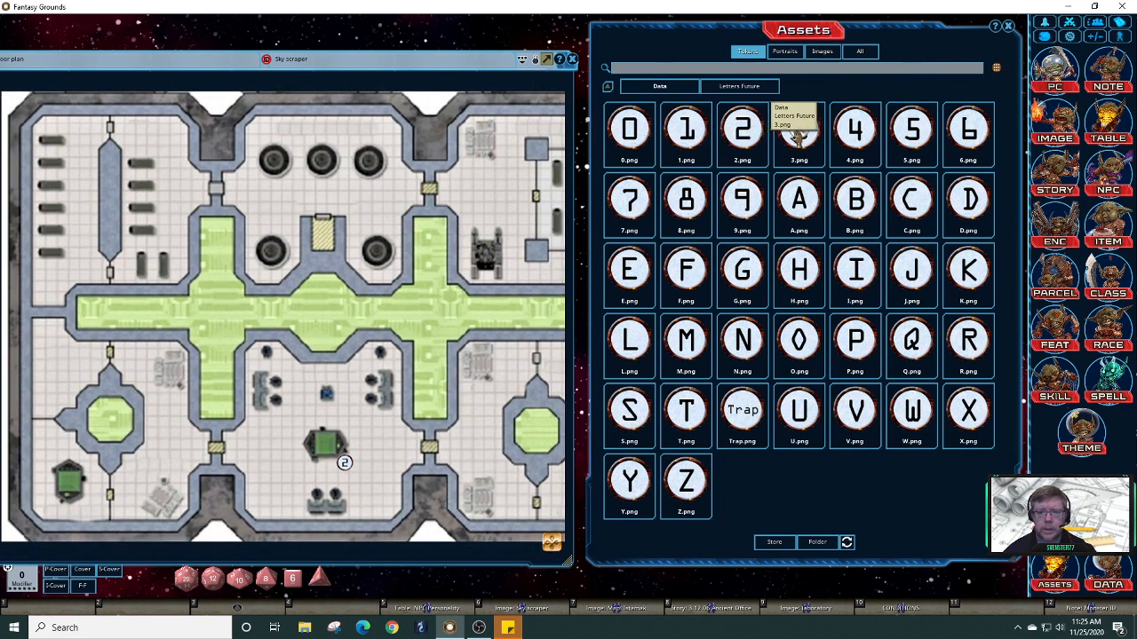
left_click_drag(800, 133, 89, 501)
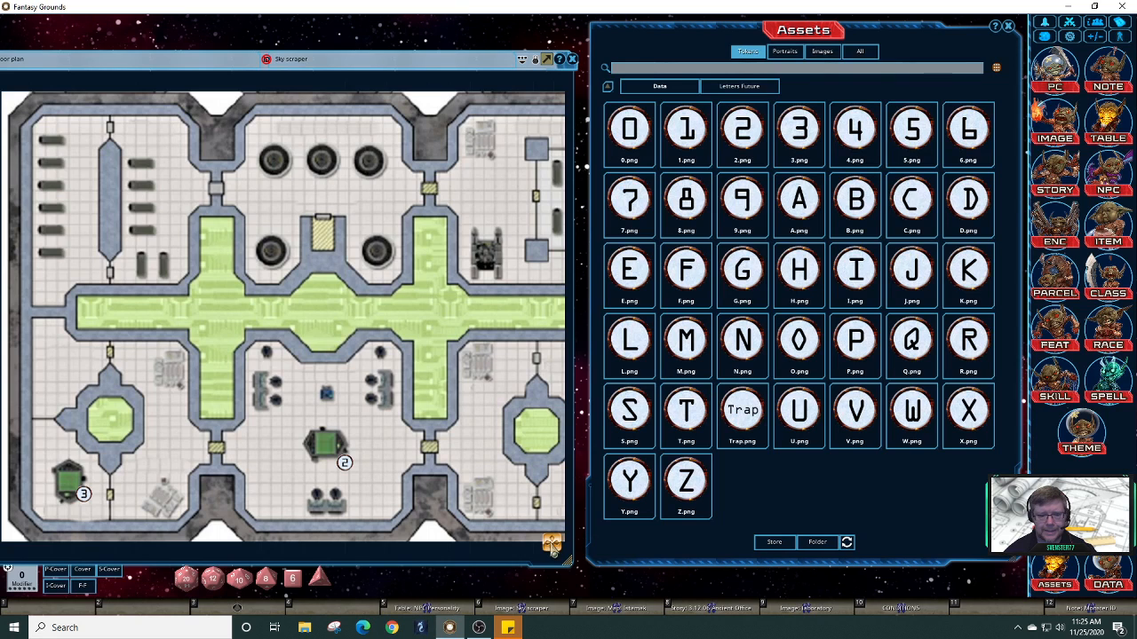
Step: Place a 0 token beside each of the two bulkhead door spots along the east wall
left_click_drag(557, 547, 570, 551)
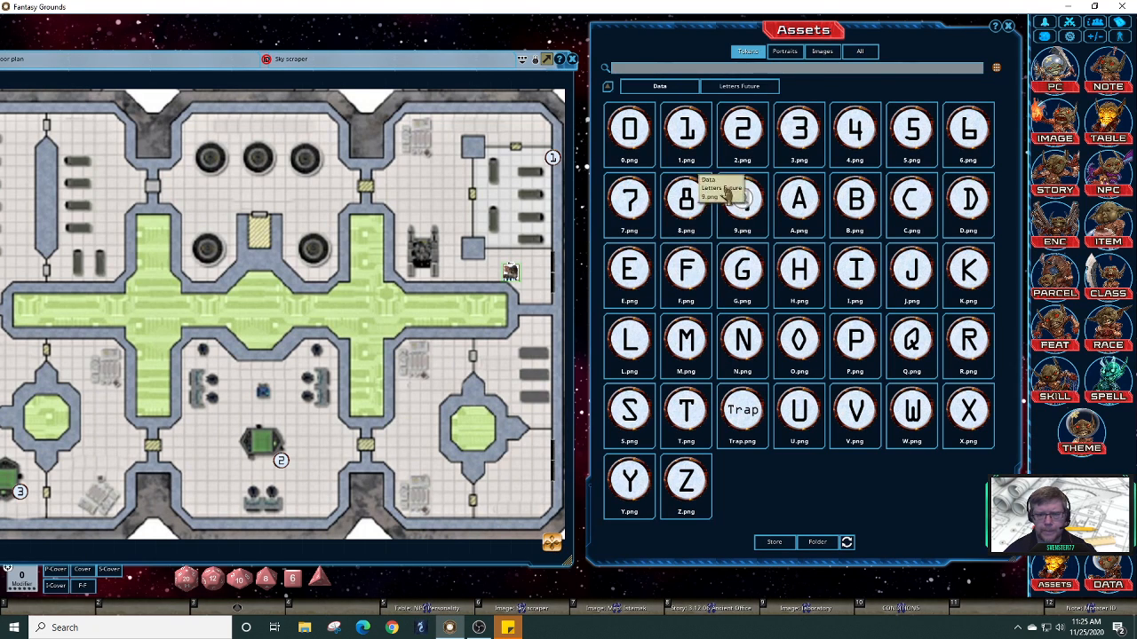
left_click_drag(630, 135, 564, 273)
left_click_drag(632, 140, 561, 461)
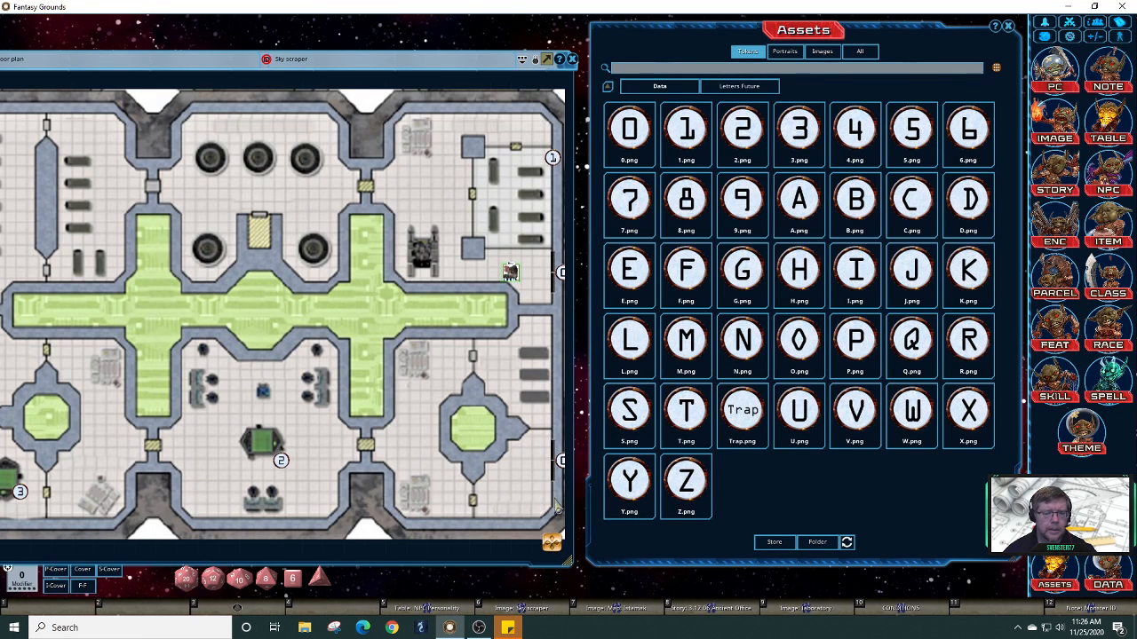
Step: Set both 0 tokens on the east wall to always invisible
right_click(561, 461)
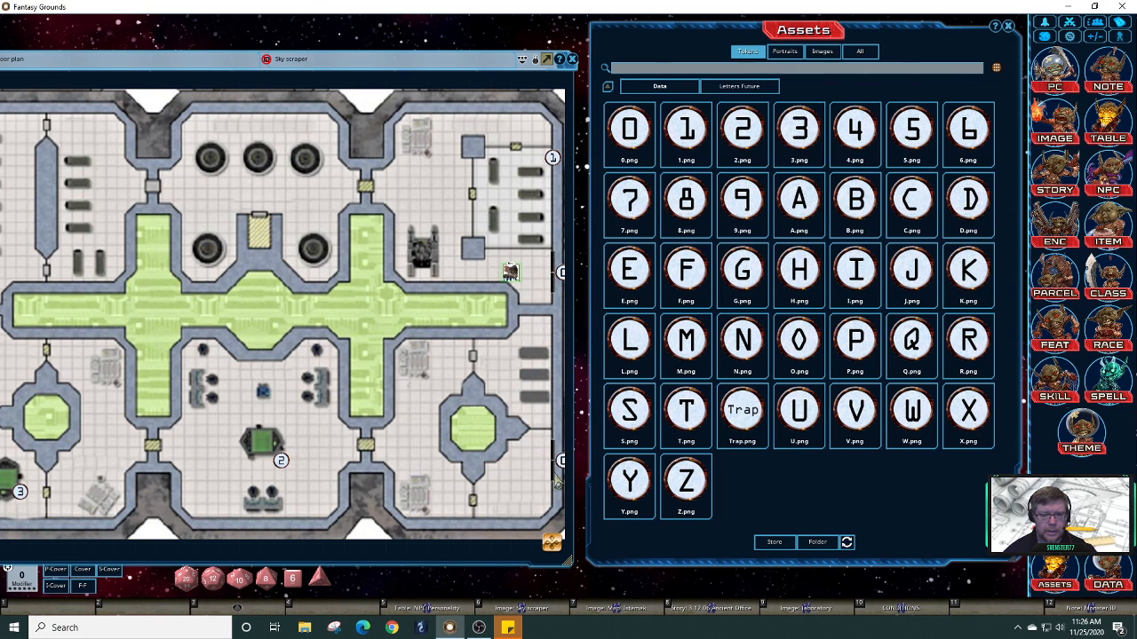
right_click(563, 461)
left_click(533, 432)
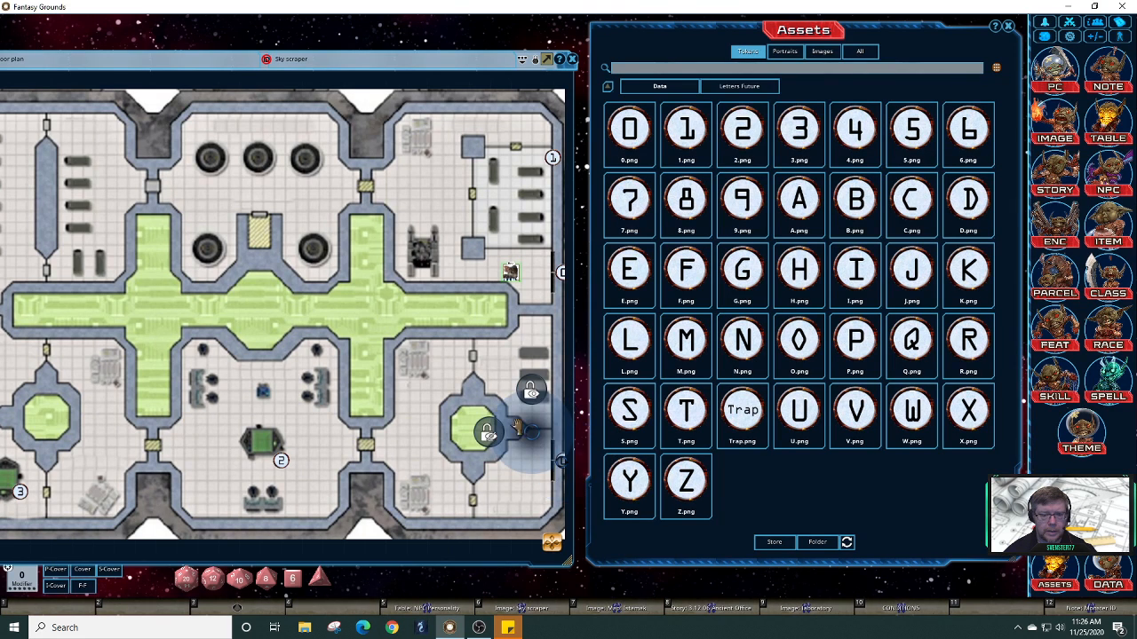
left_click(486, 432)
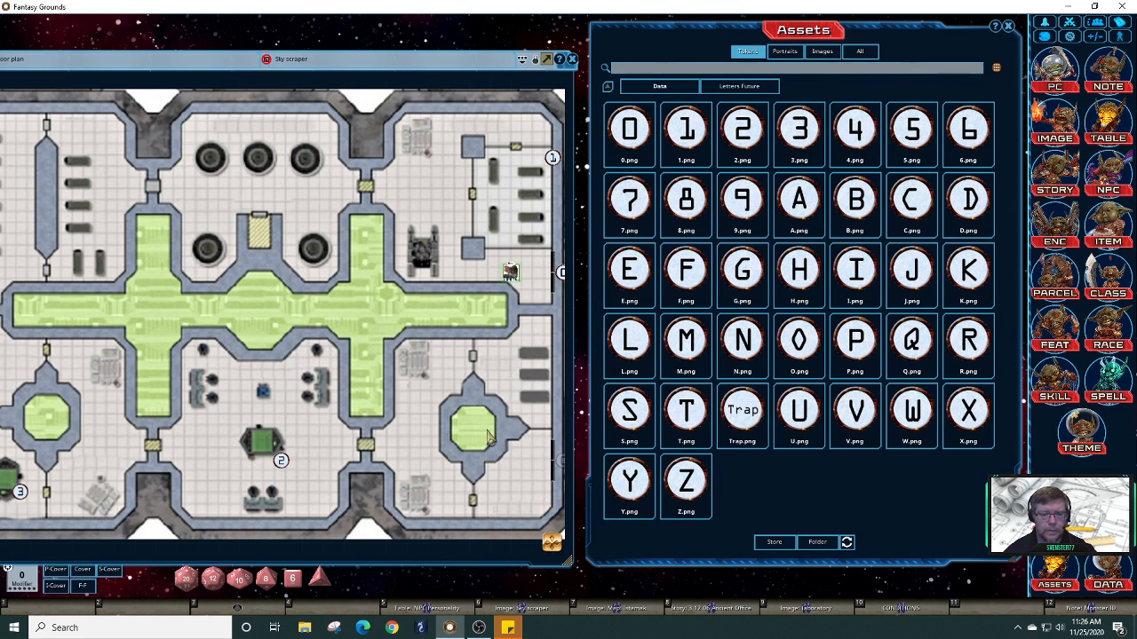
right_click(563, 274)
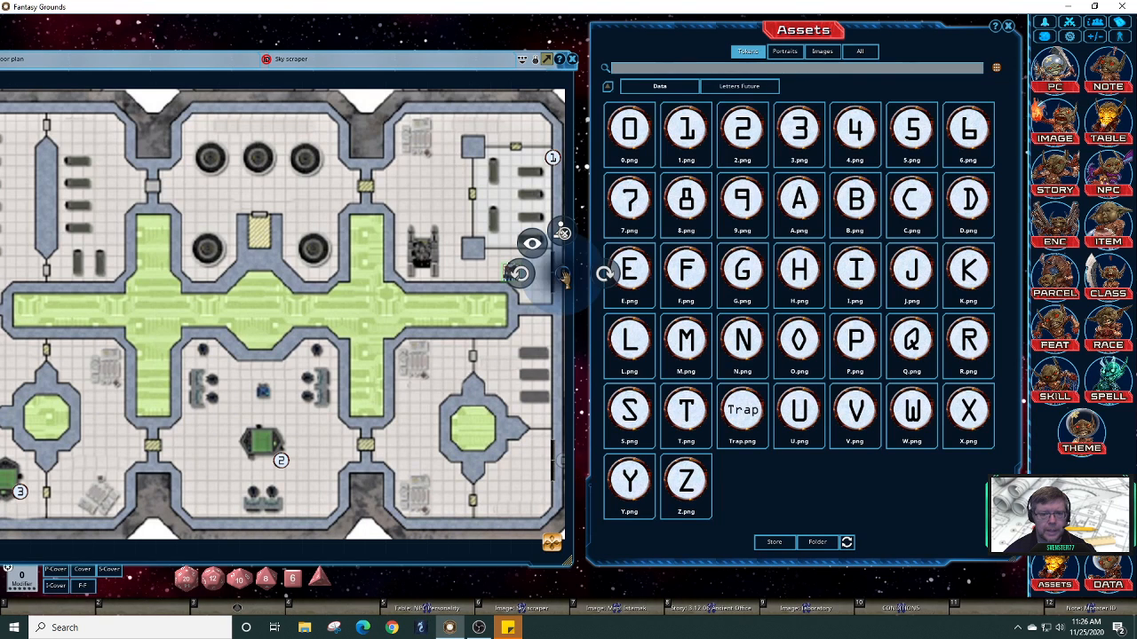
left_click(534, 245)
left_click(498, 248)
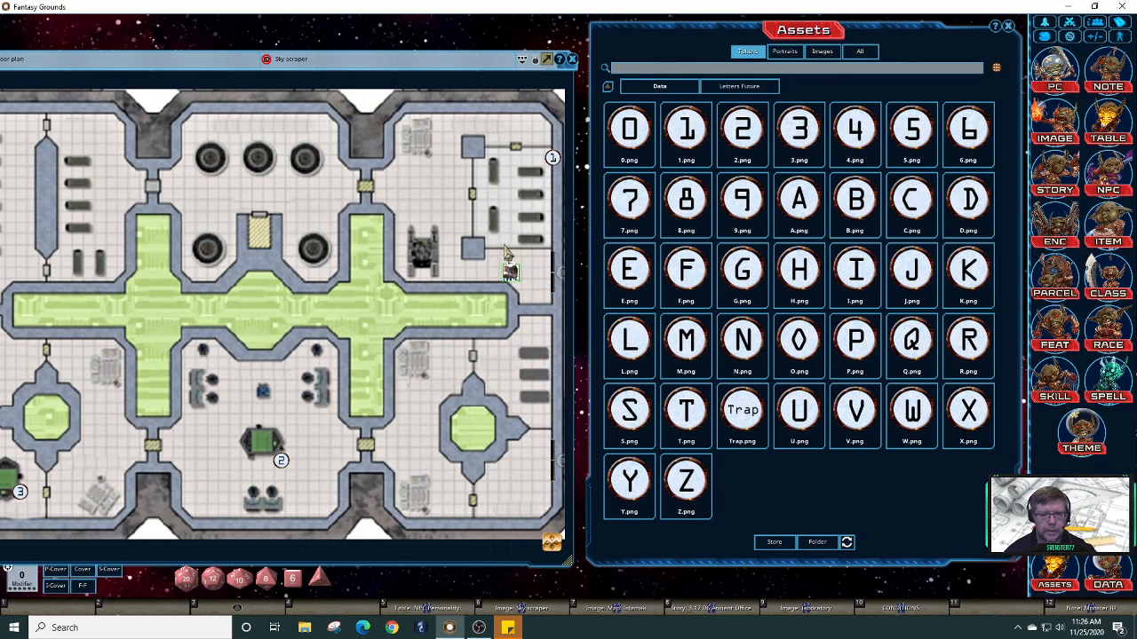
Step: Set the number tokens 1, 2 and 3 to always invisible
right_click(552, 163)
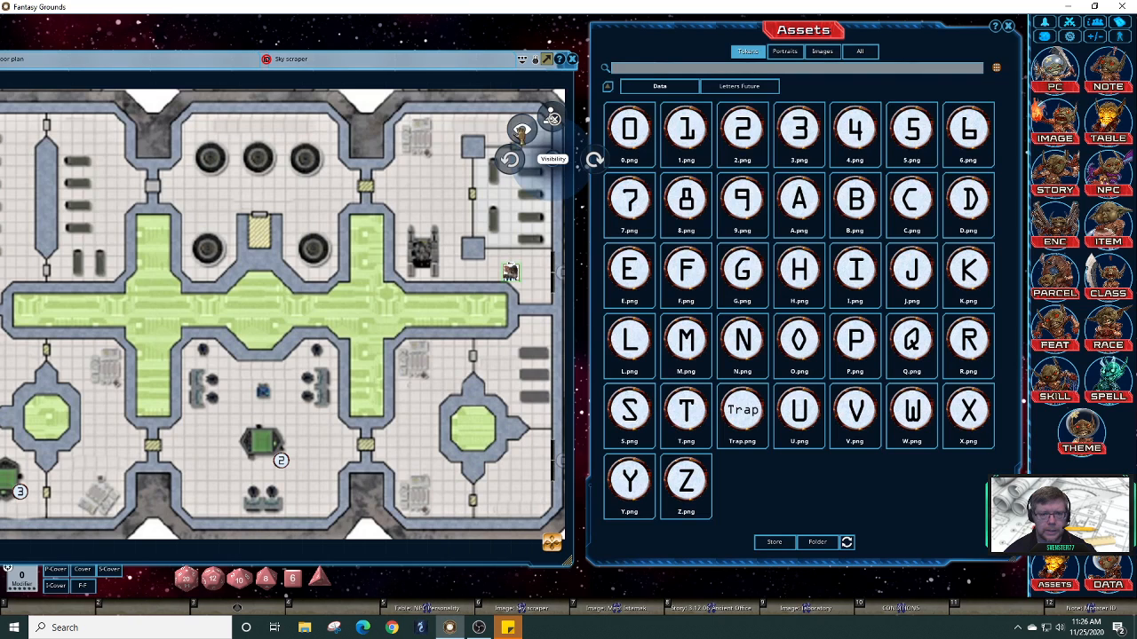
left_click(521, 134)
left_click(473, 138)
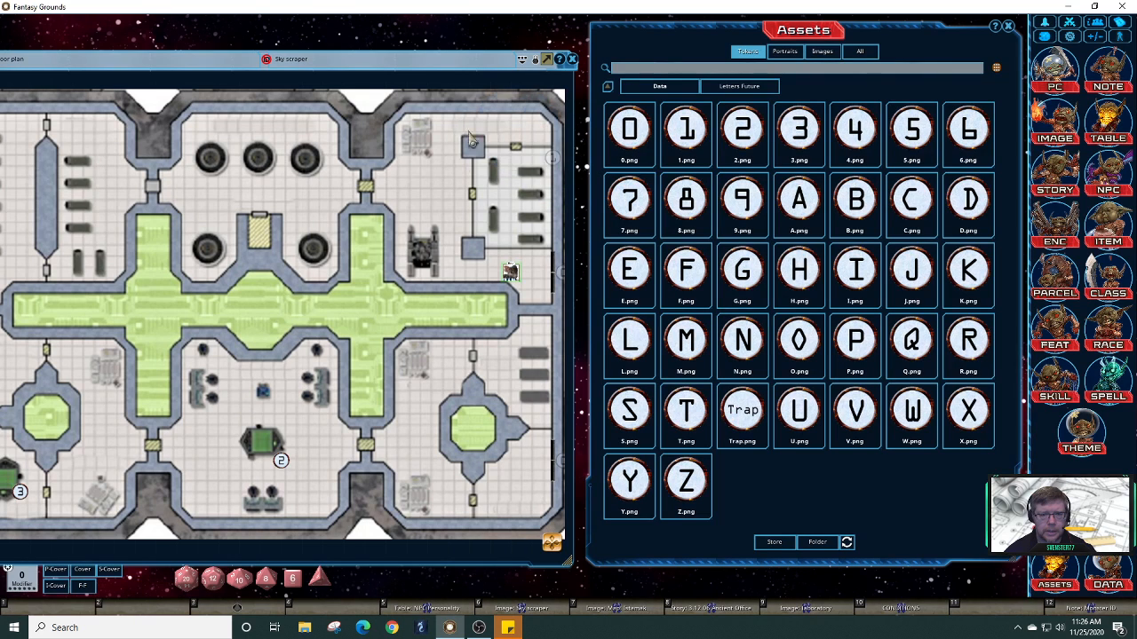
right_click(282, 454)
left_click(251, 426)
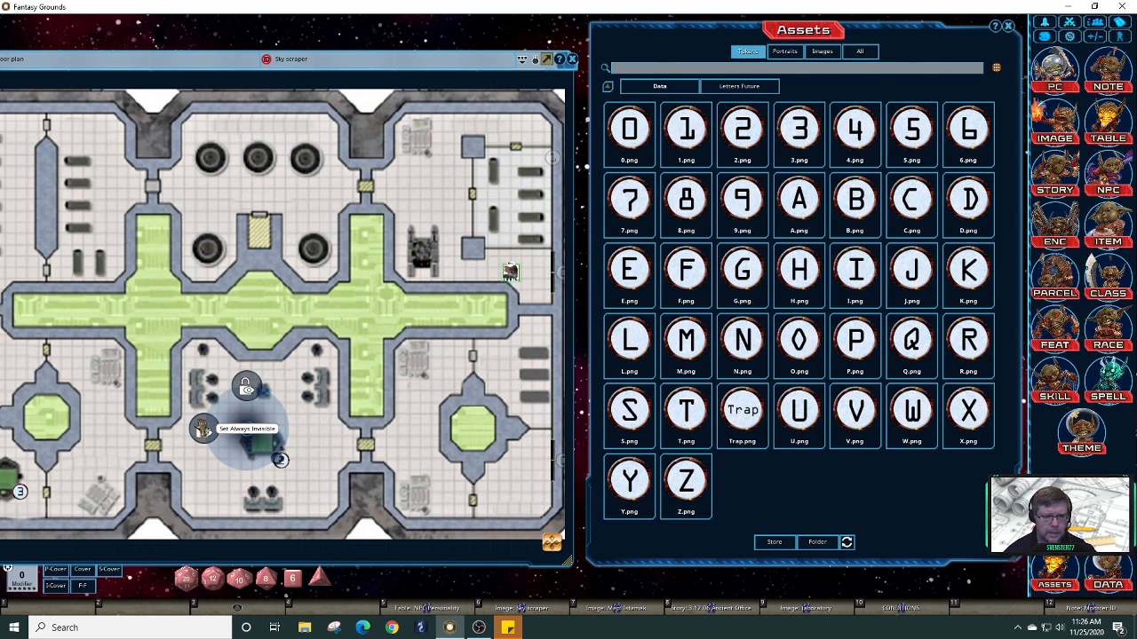
left_click(203, 432)
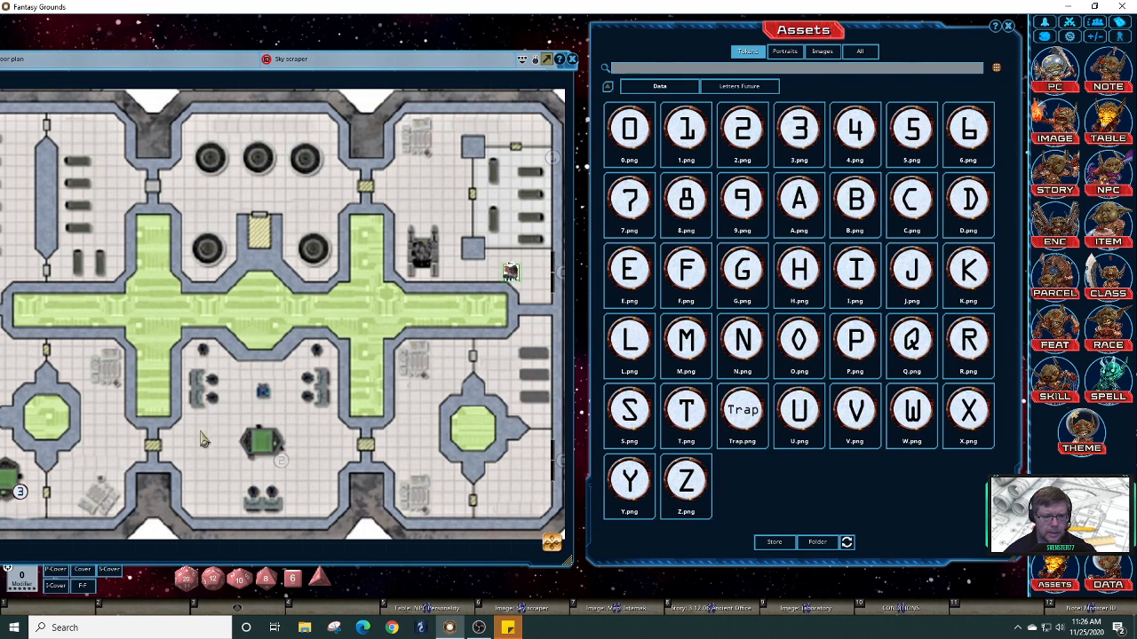
right_click(23, 495)
left_click(28, 471)
left_click(16, 466)
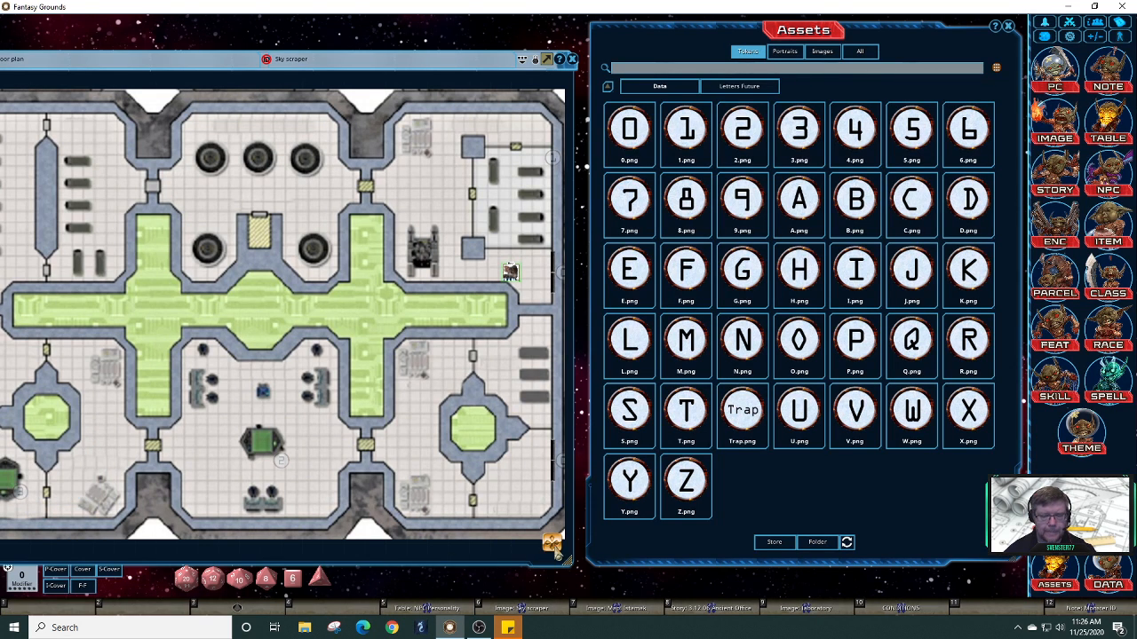
Step: Close the asset list and reposition the map window so its full title bar is in view
left_click_drag(535, 543, 567, 551)
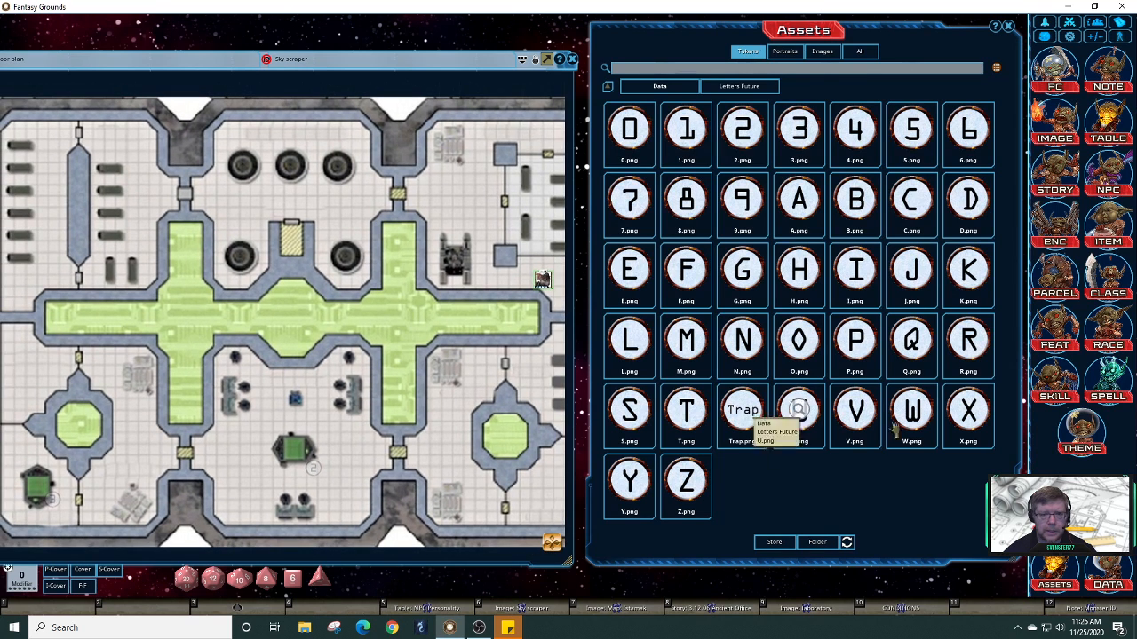
left_click(1009, 28)
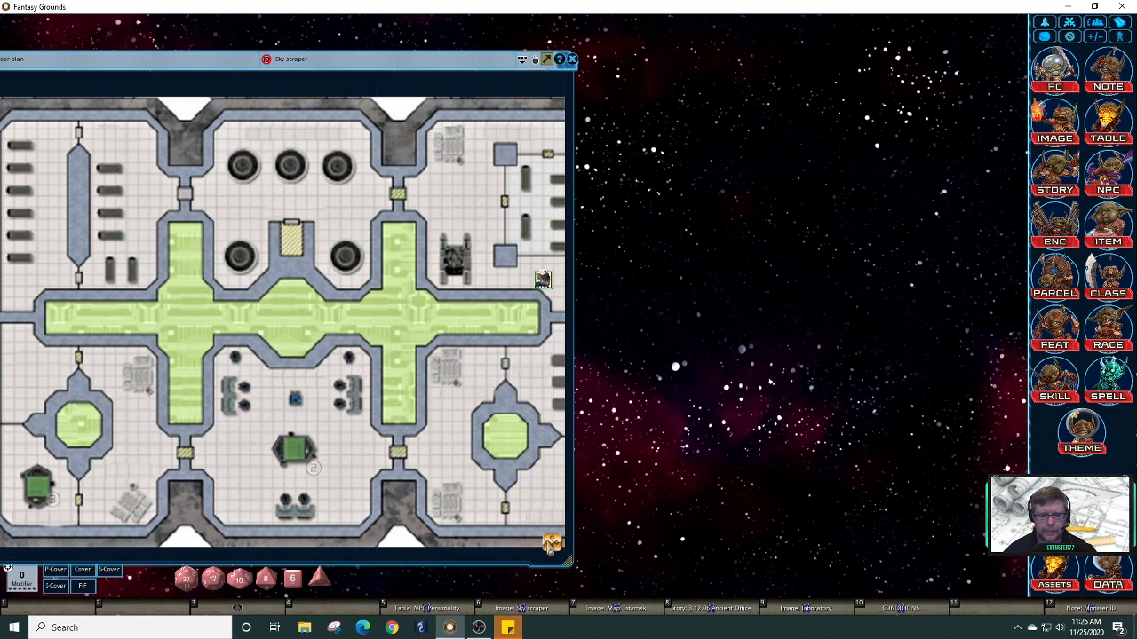
left_click_drag(543, 544, 568, 548)
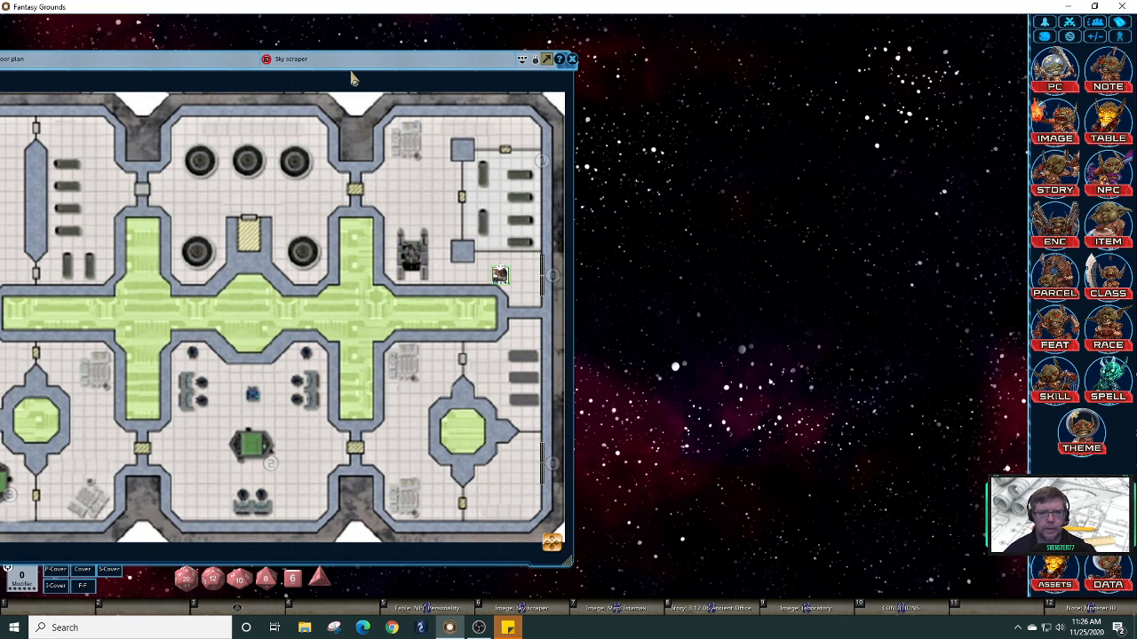
left_click_drag(351, 78, 492, 58)
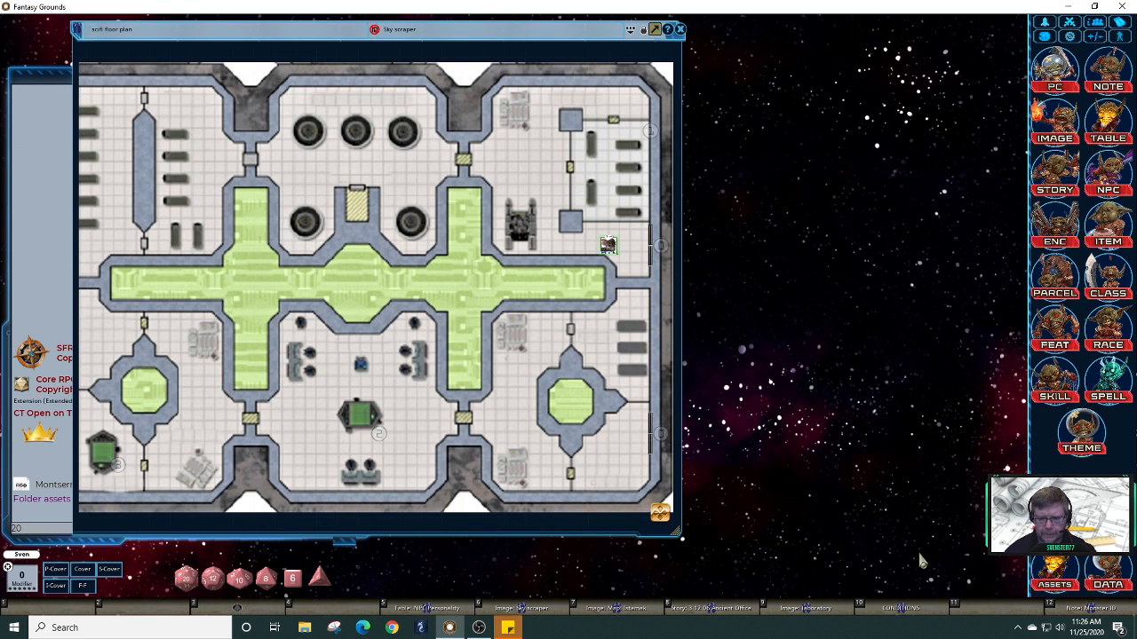
Step: Open the story entry 3.12.06 Ancient Office Space and place it directly beside the map
left_click(728, 613)
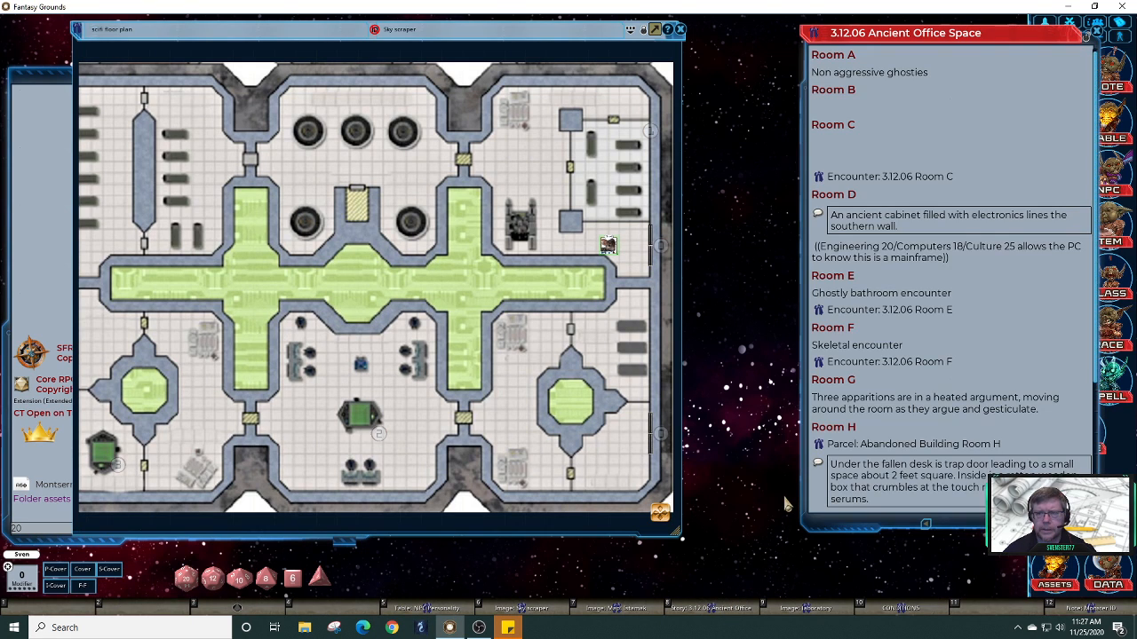
left_click_drag(988, 35, 893, 53)
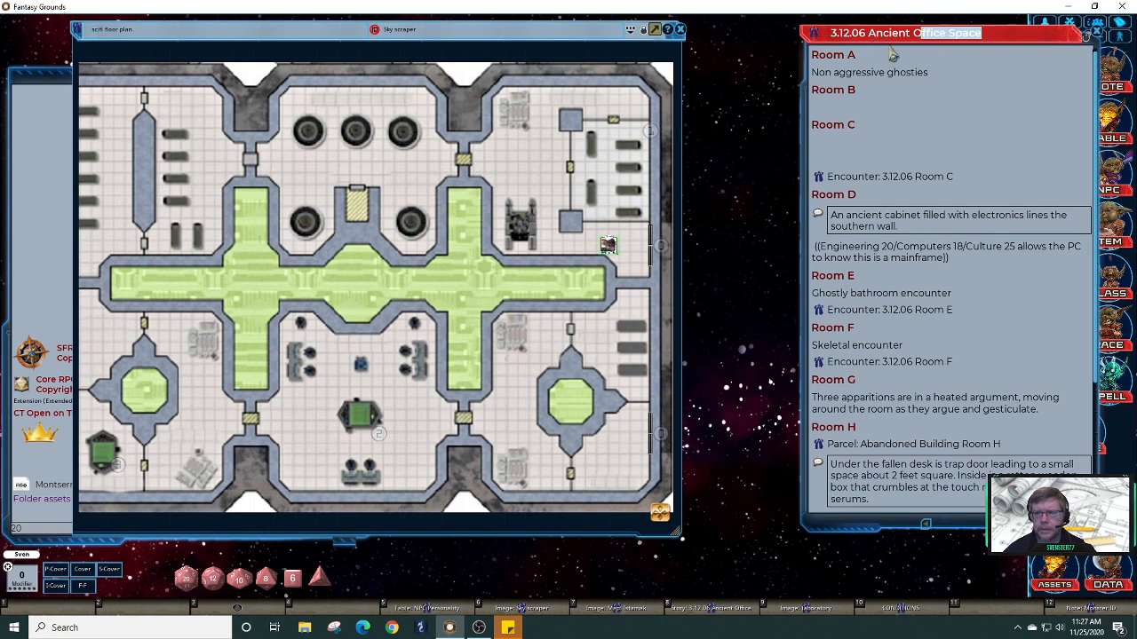
left_click(965, 77)
left_click_drag(817, 40, 709, 44)
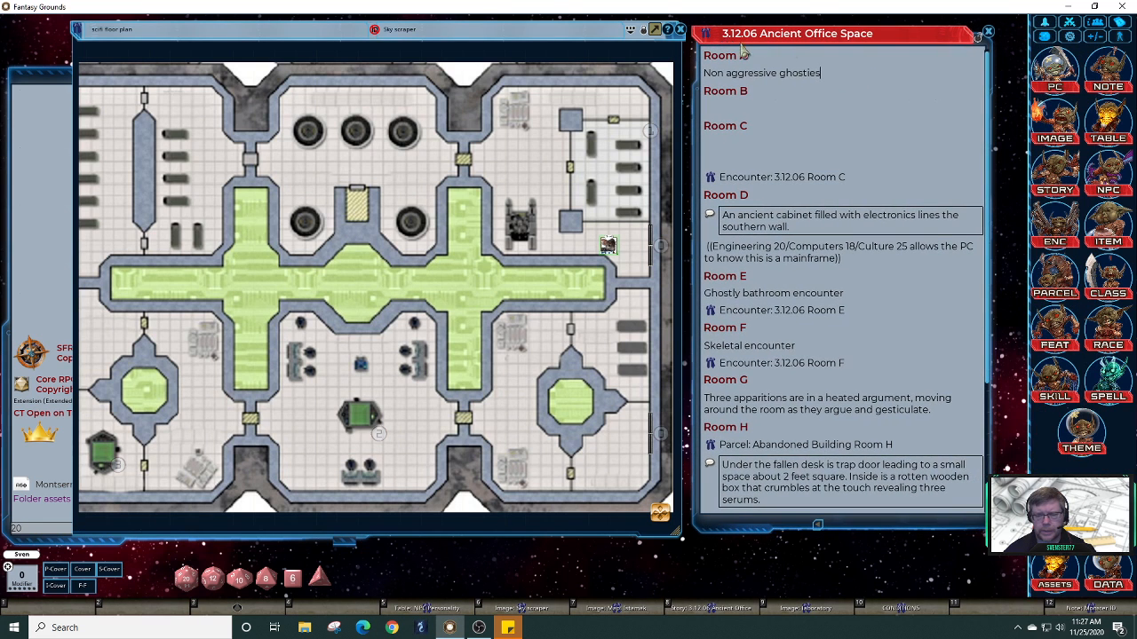
Step: Close the Ancient Office Space entry, search the story list for "sky", and clear the search
left_click(988, 32)
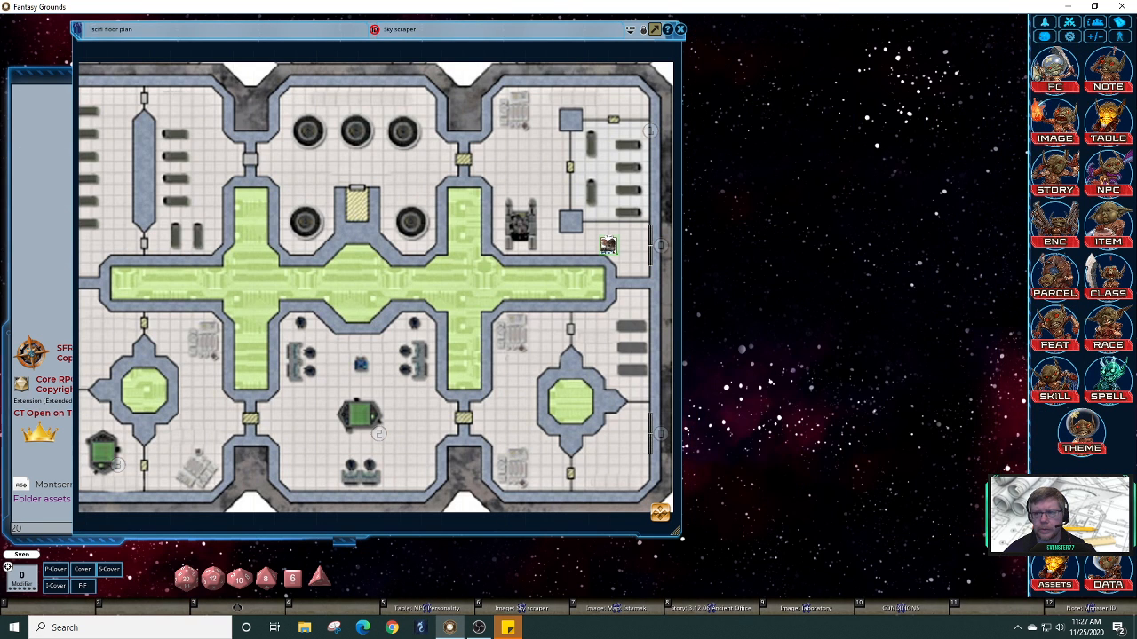
left_click(1065, 185)
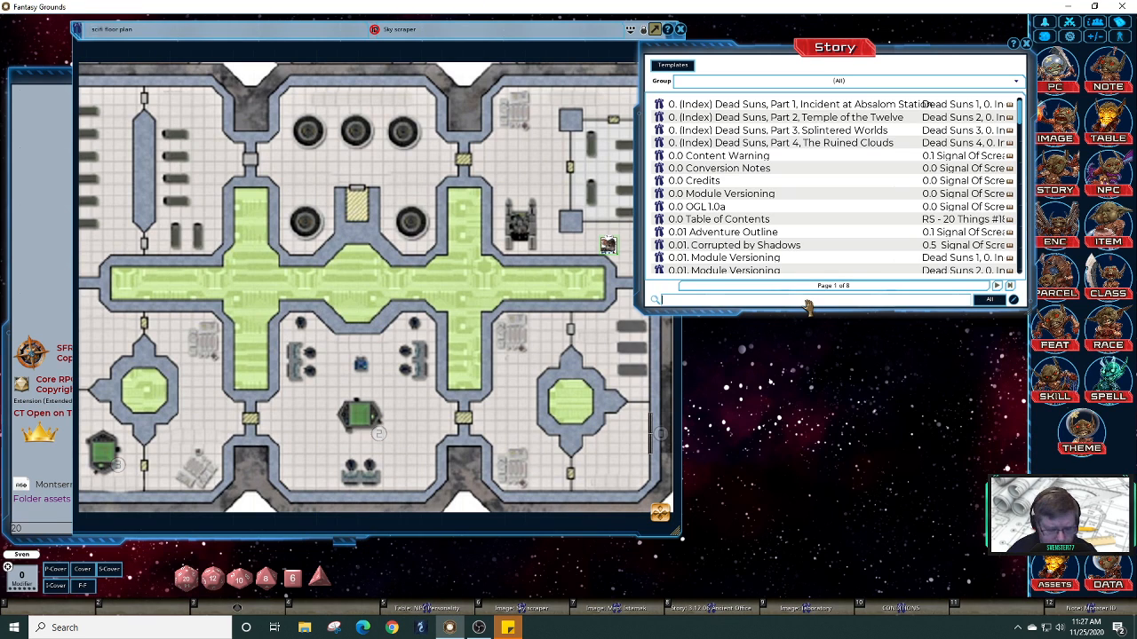
type("sky")
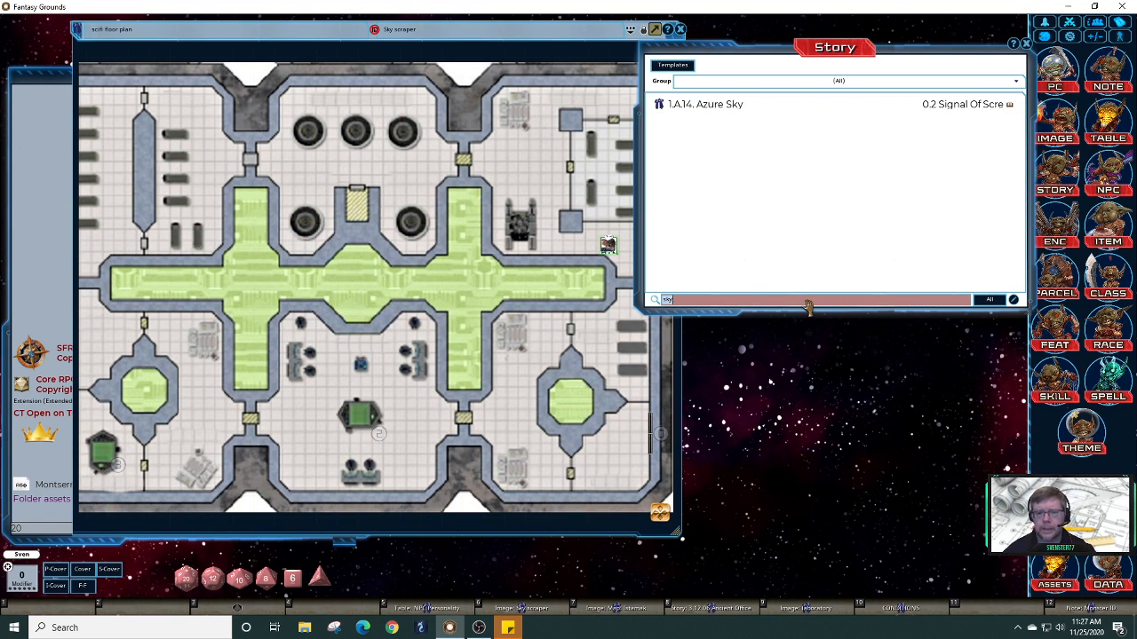
key("BackSpace")
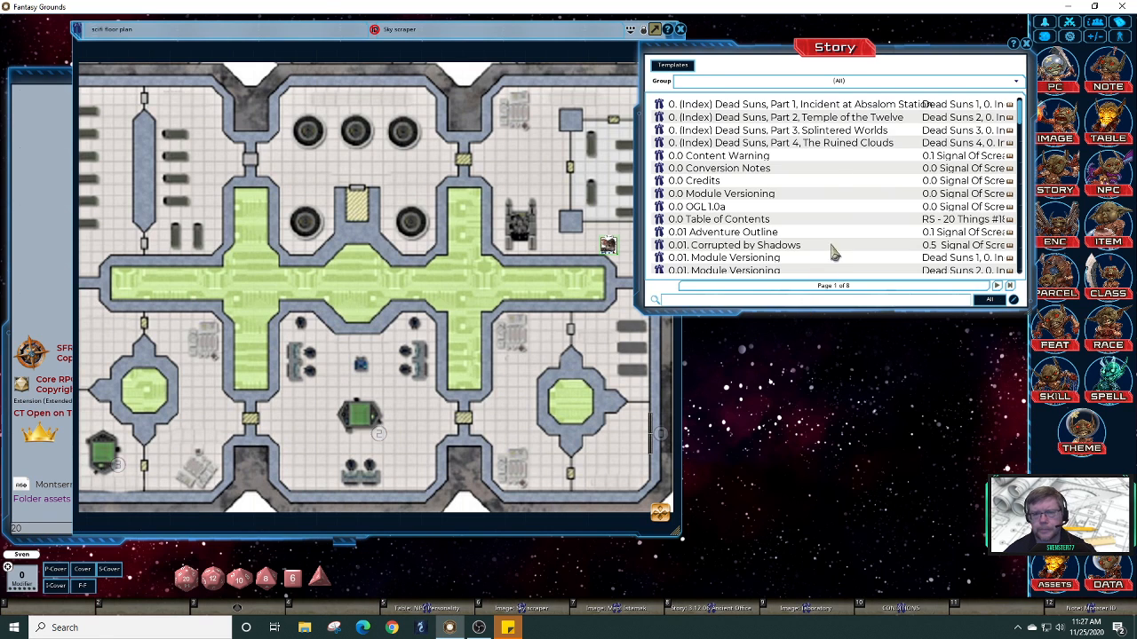
Step: Filter the story list to the group Dead Suns 4, 3. Part 2: The Forgotten City of Istamak and locate the 3.11 entries
left_click(861, 81)
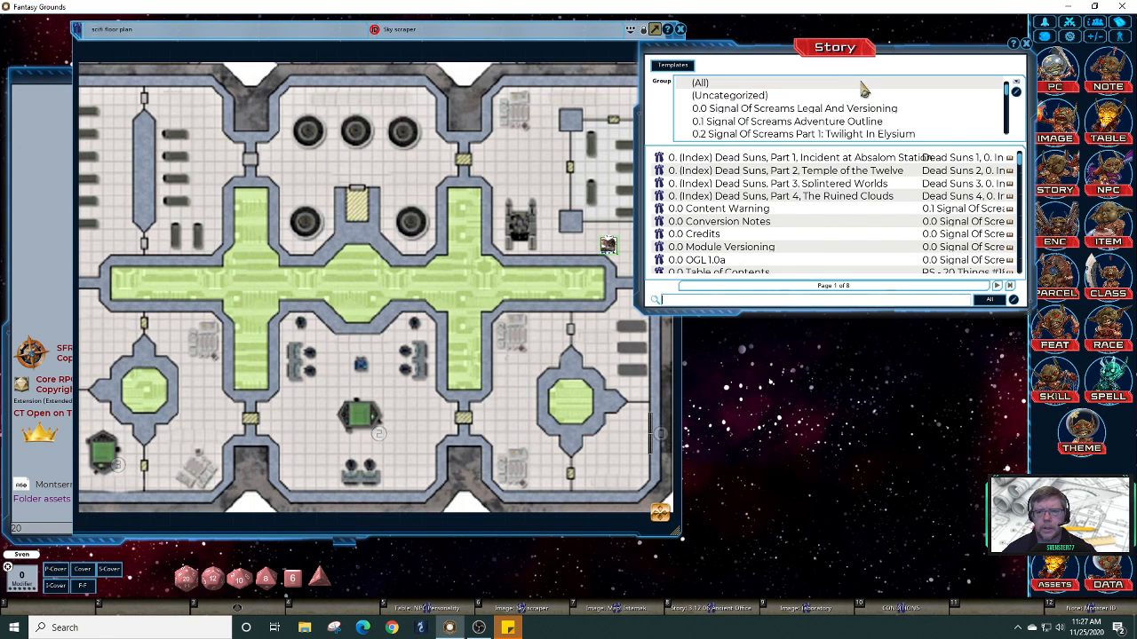
scroll(1010, 100, "down", 5)
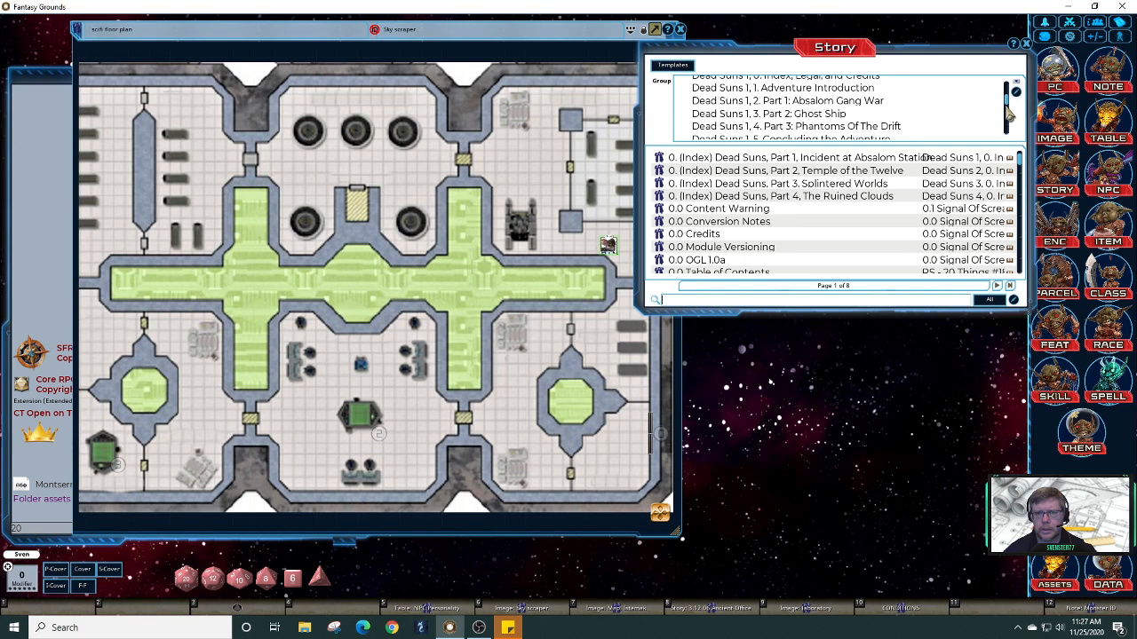
left_click_drag(1010, 105, 1009, 133)
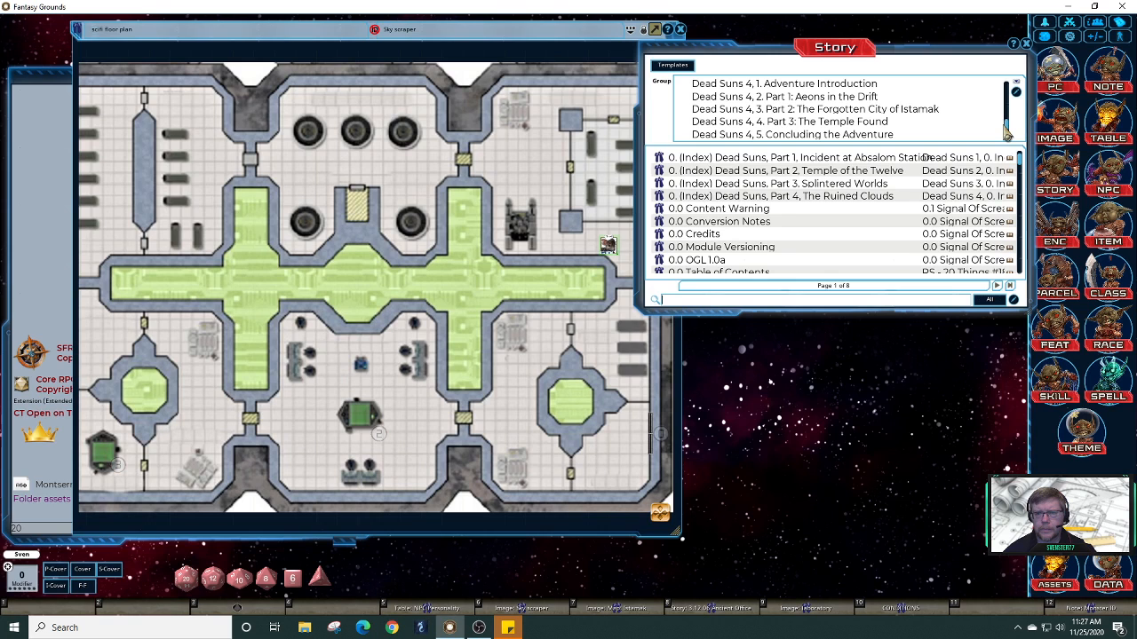
left_click(826, 110)
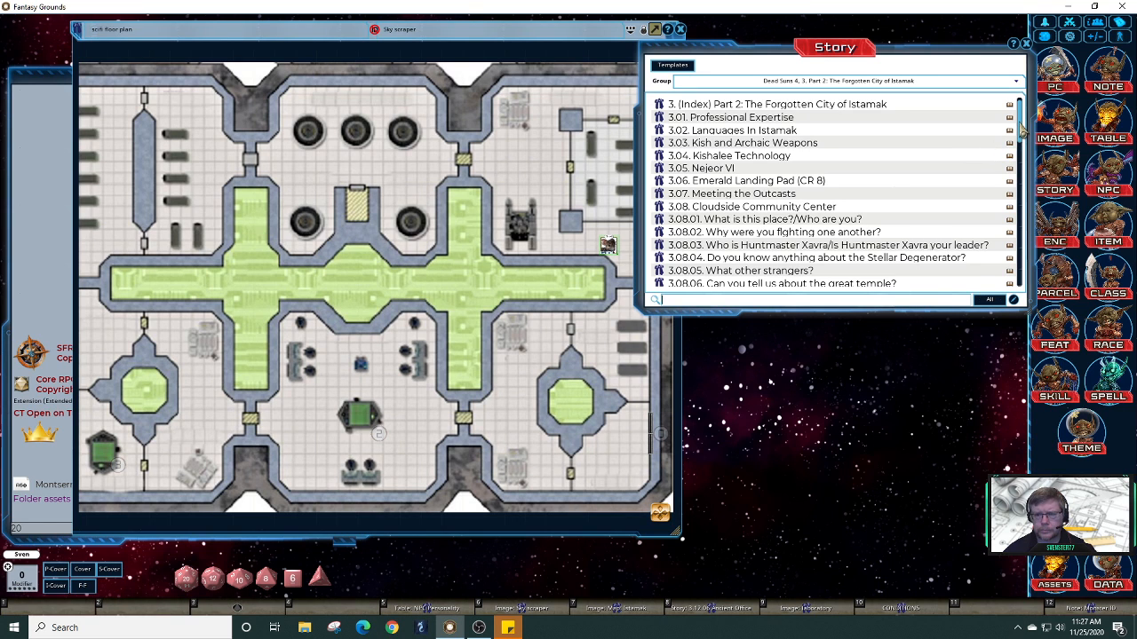
left_click_drag(1021, 129, 1023, 189)
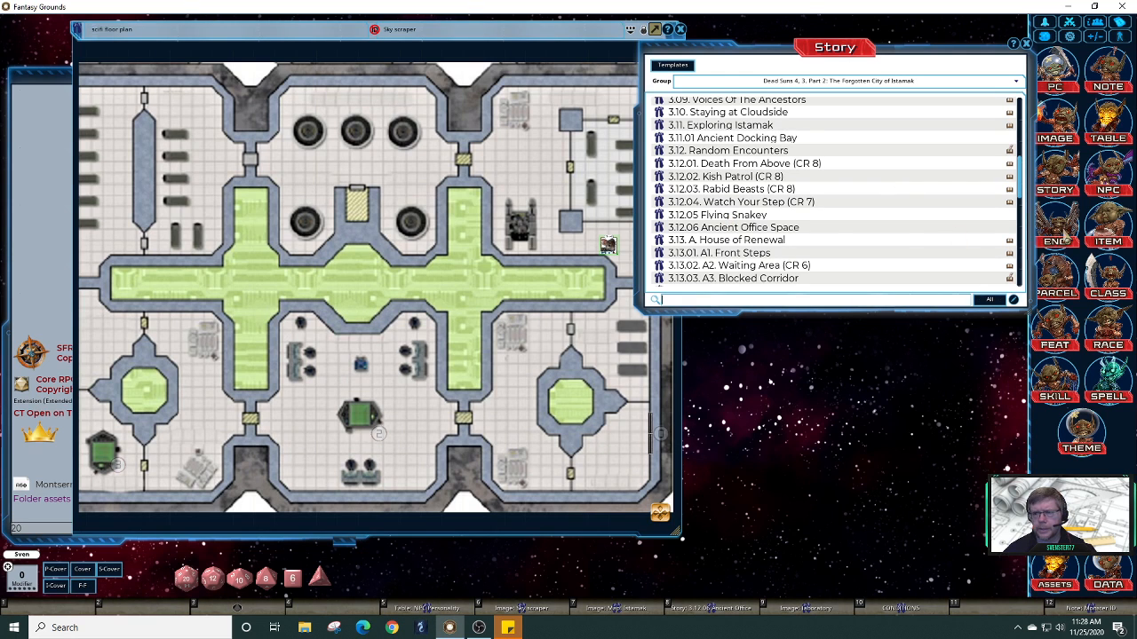
Step: Open the encounters list, filter it to Dead Suns, Part 4, The Ruined Clouds, and place it below the story list
left_click(1055, 226)
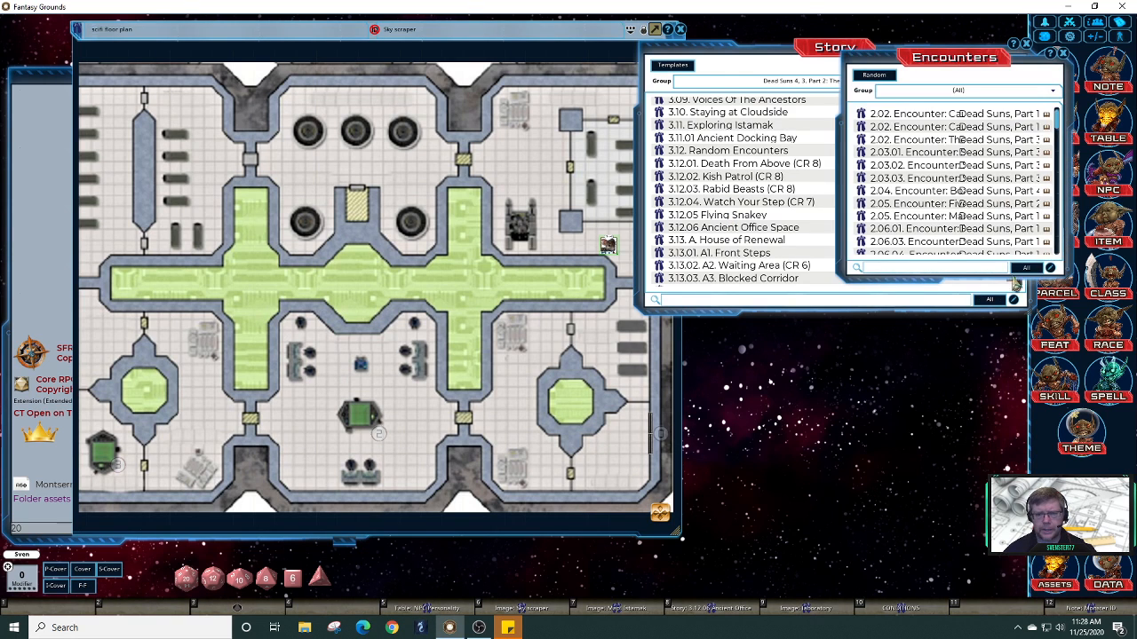
left_click(1054, 95)
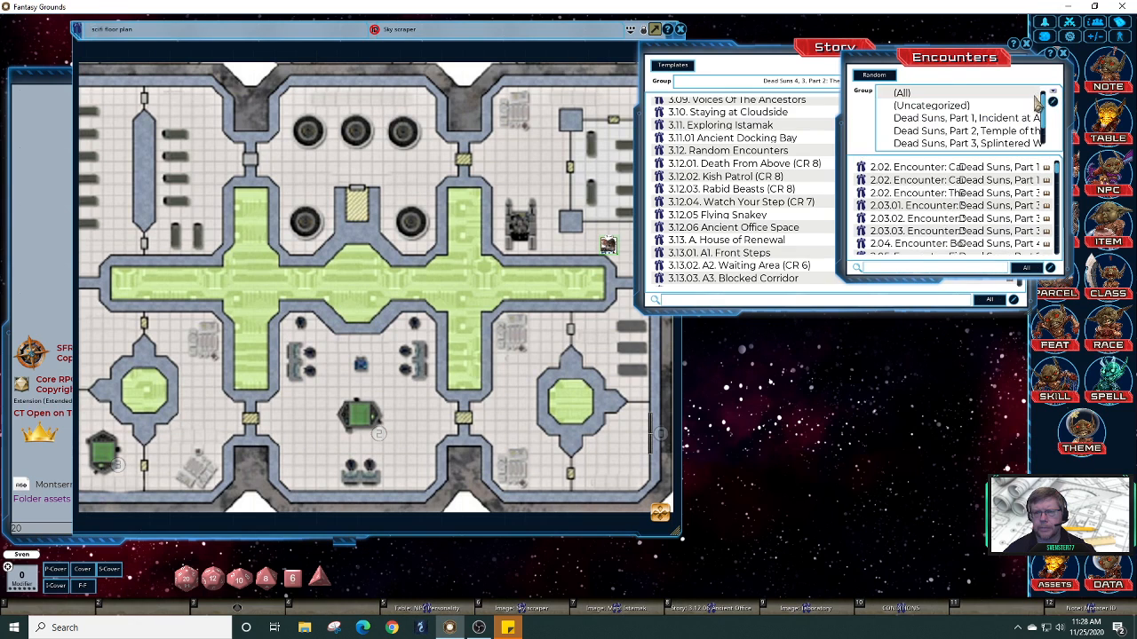
left_click(1024, 145)
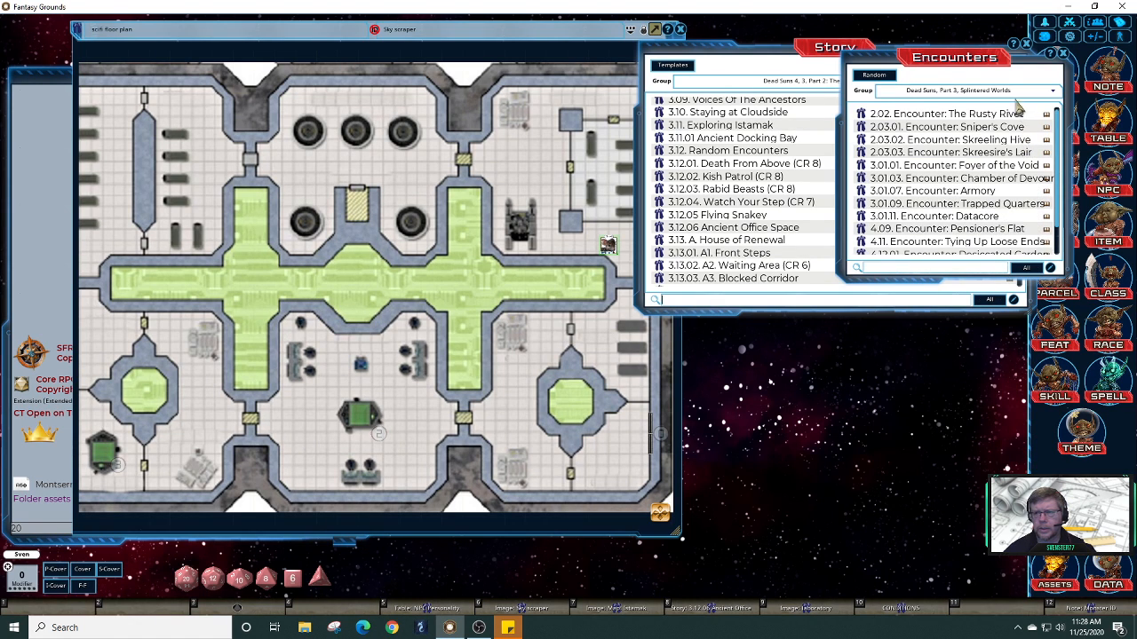
left_click(1054, 94)
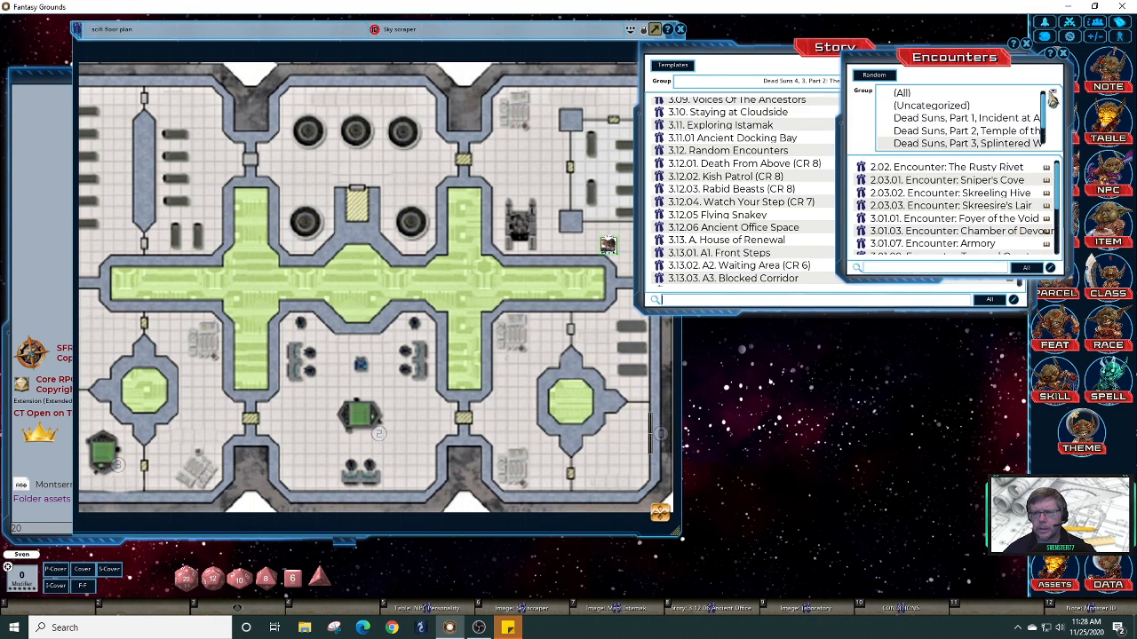
scroll(1047, 134, "down", 1)
left_click(1023, 142)
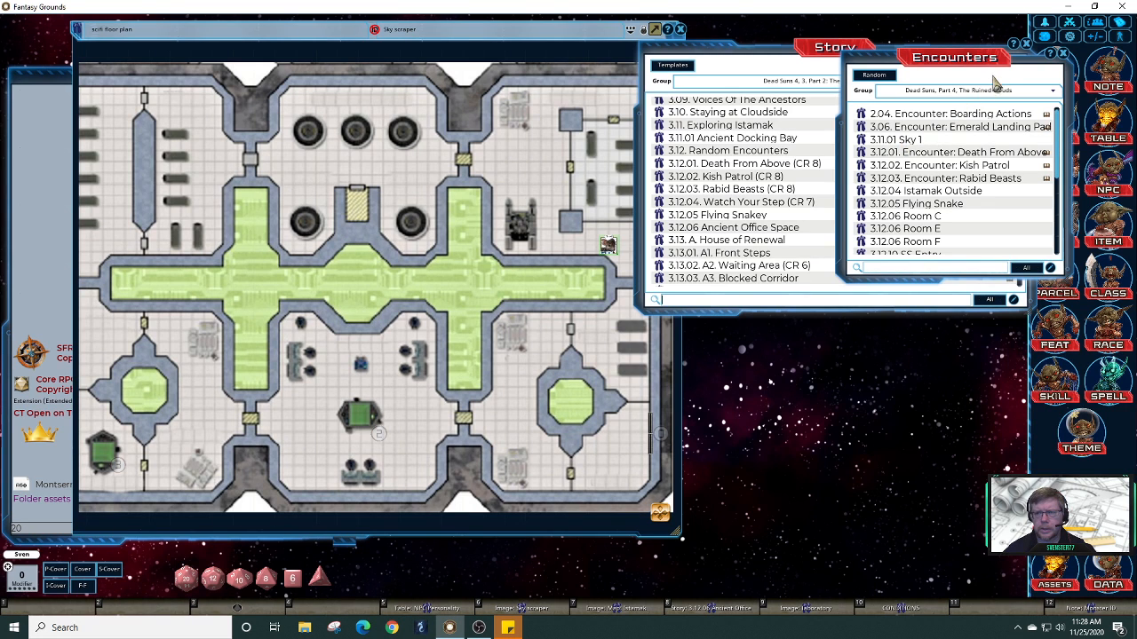
left_click_drag(1009, 71, 966, 335)
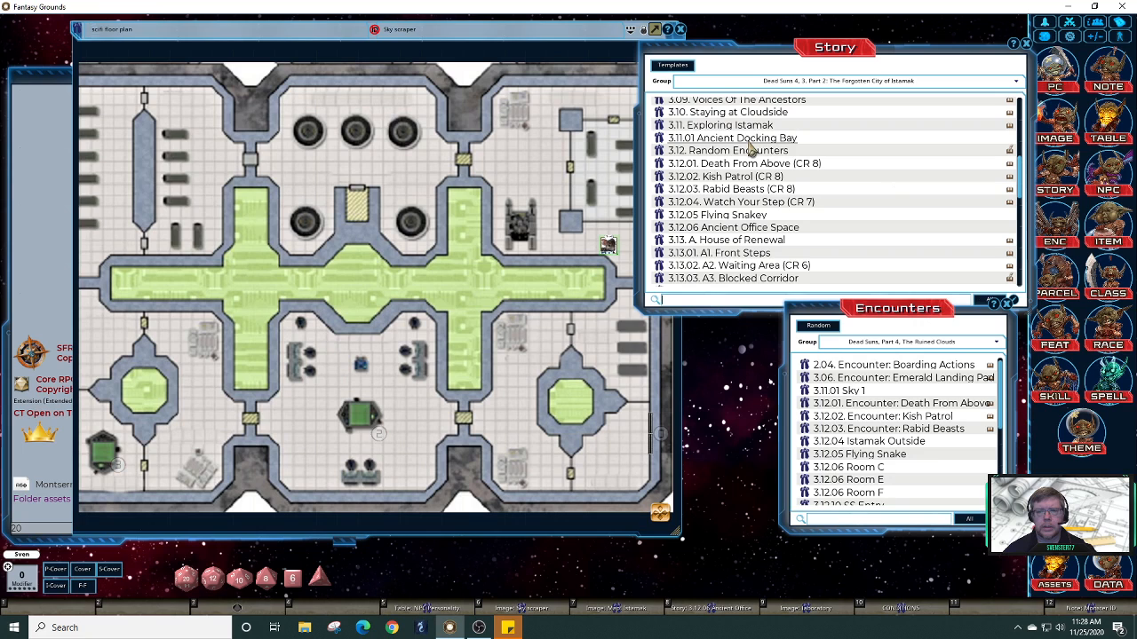
Step: View the 3.11.01 Ancient Docking Bay story and its linked Technological pit image, then close the story entry
left_click(658, 144)
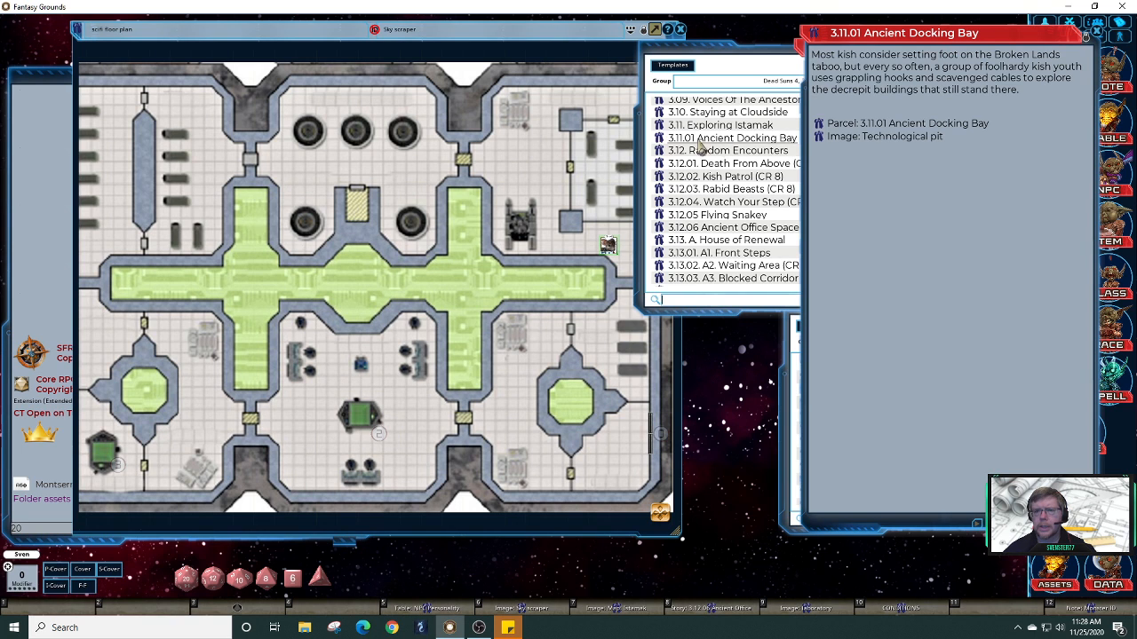
left_click(818, 138)
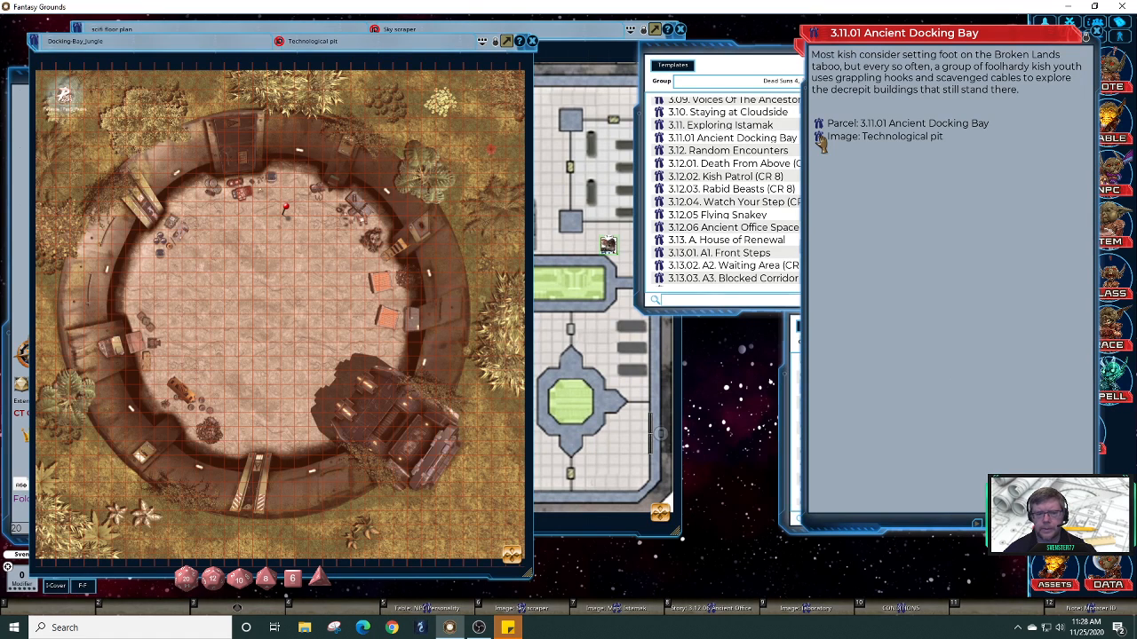
left_click(1095, 31)
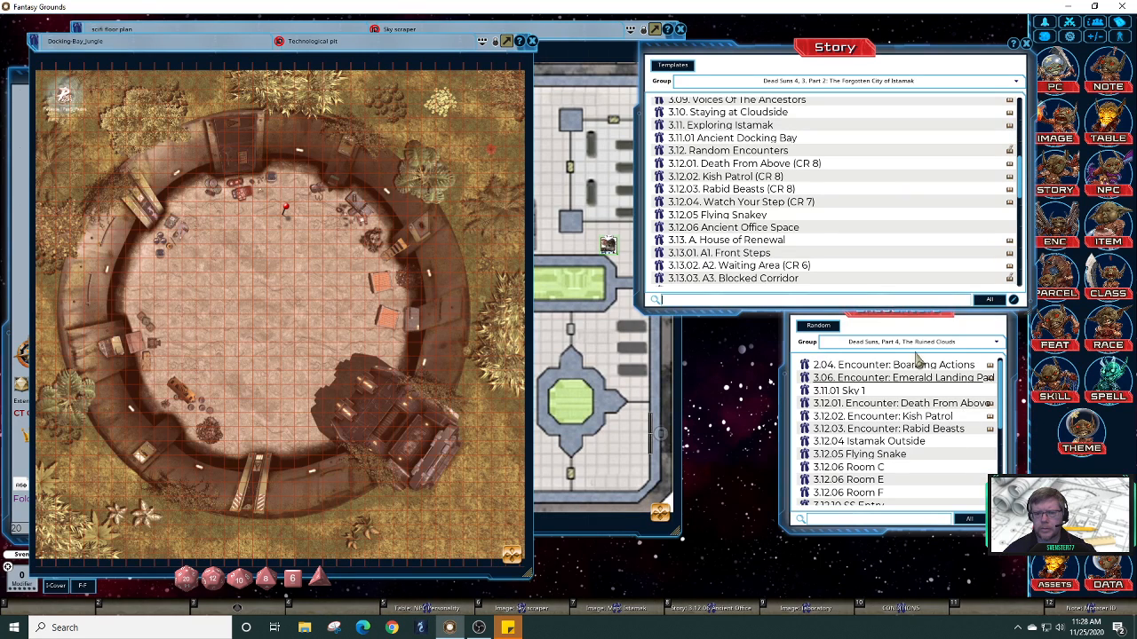
Step: Create a new story entry in the Forgotten City of Istamak group and name it 3.11.02 Skyscraper
right_click(858, 203)
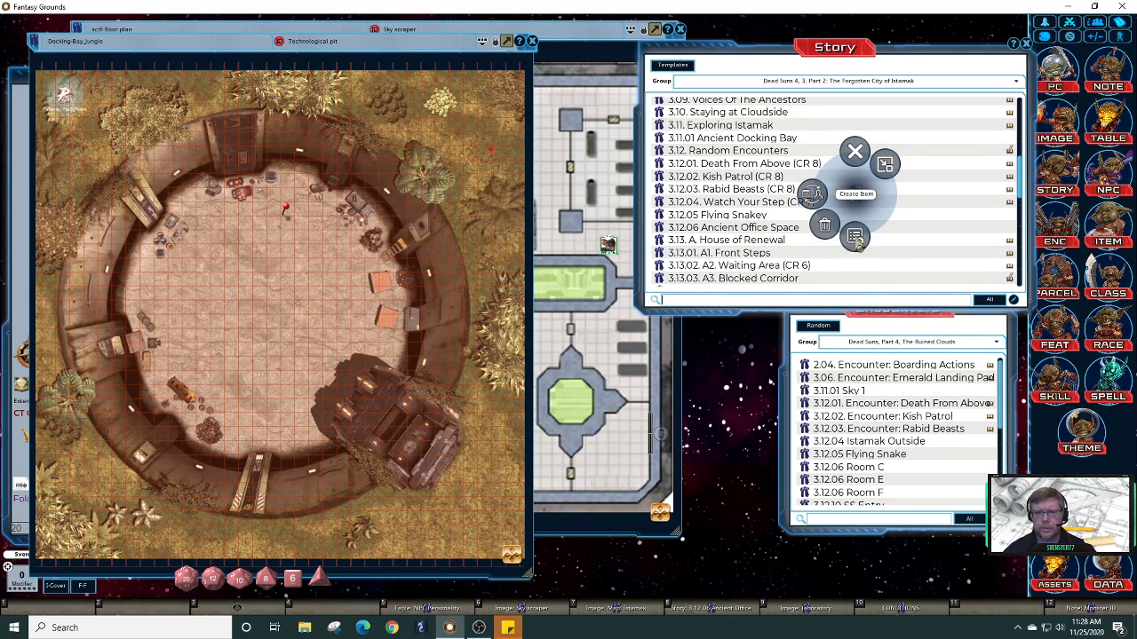
left_click(856, 242)
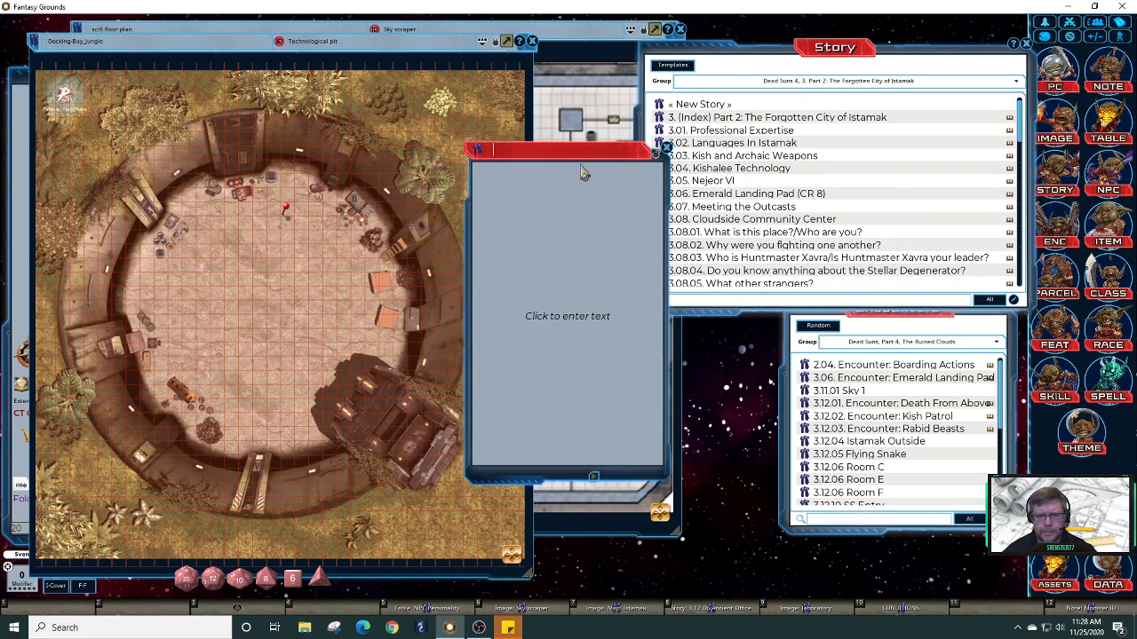
type("3.")
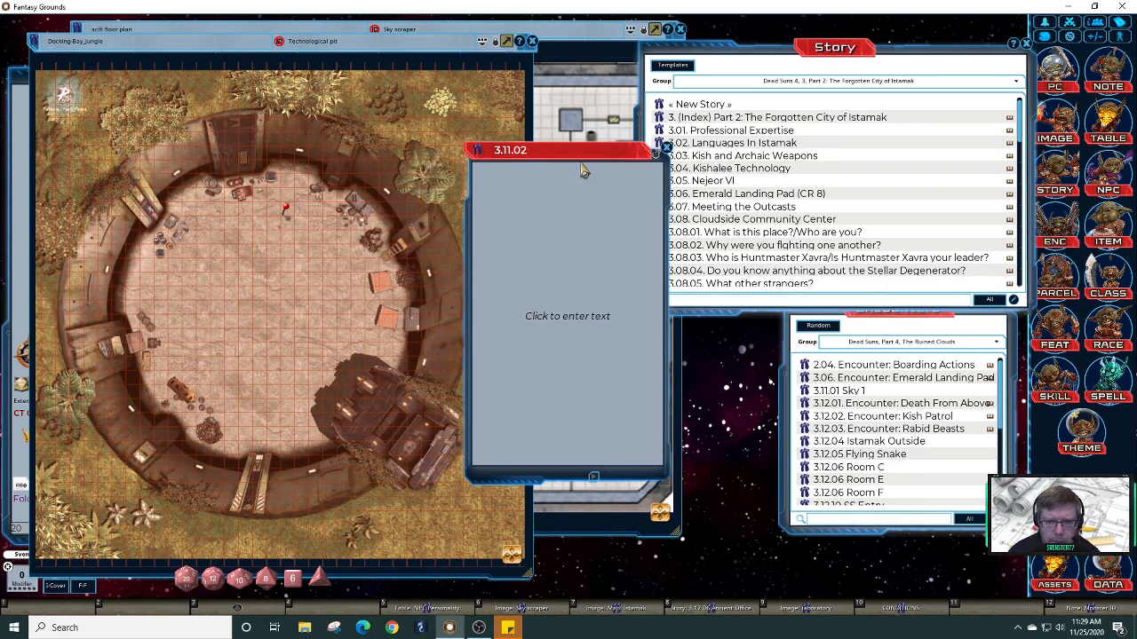
type("11.02 Skyscraper")
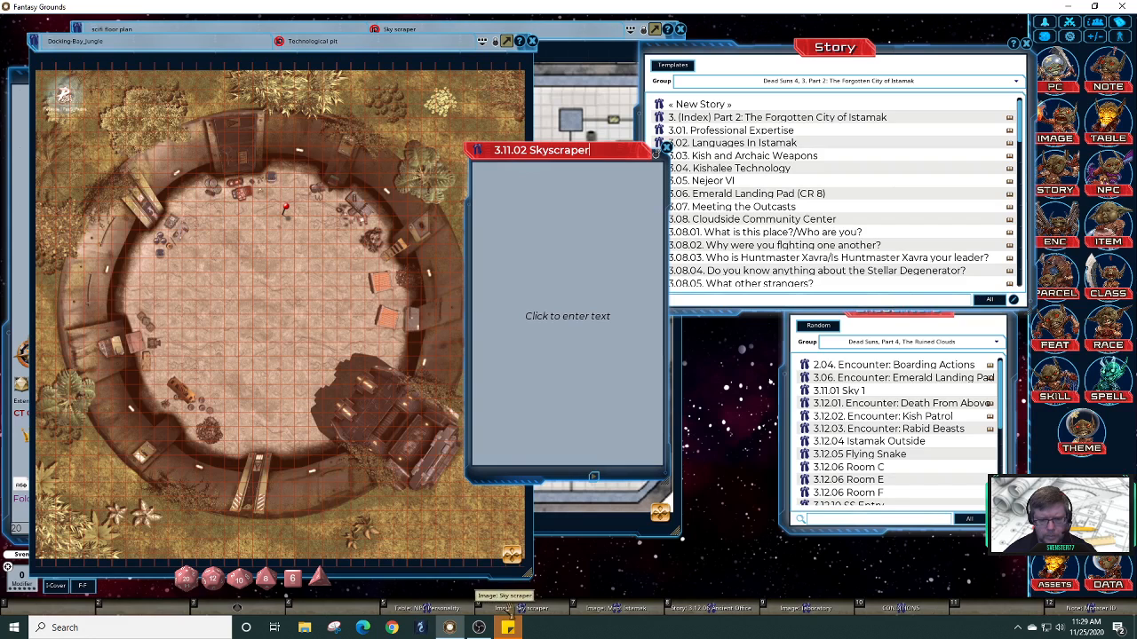
Step: Link the existing Sky scraper image in the 3.11.02 Skyscraper story and append "lower floor" to the link text
left_click(575, 201)
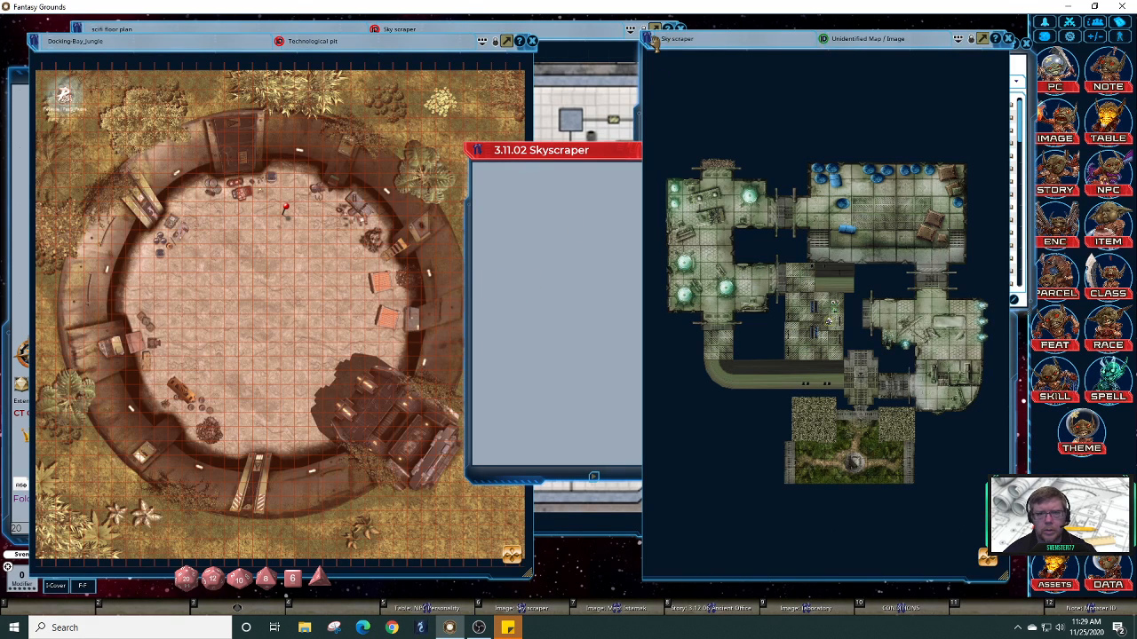
left_click_drag(504, 188, 505, 188)
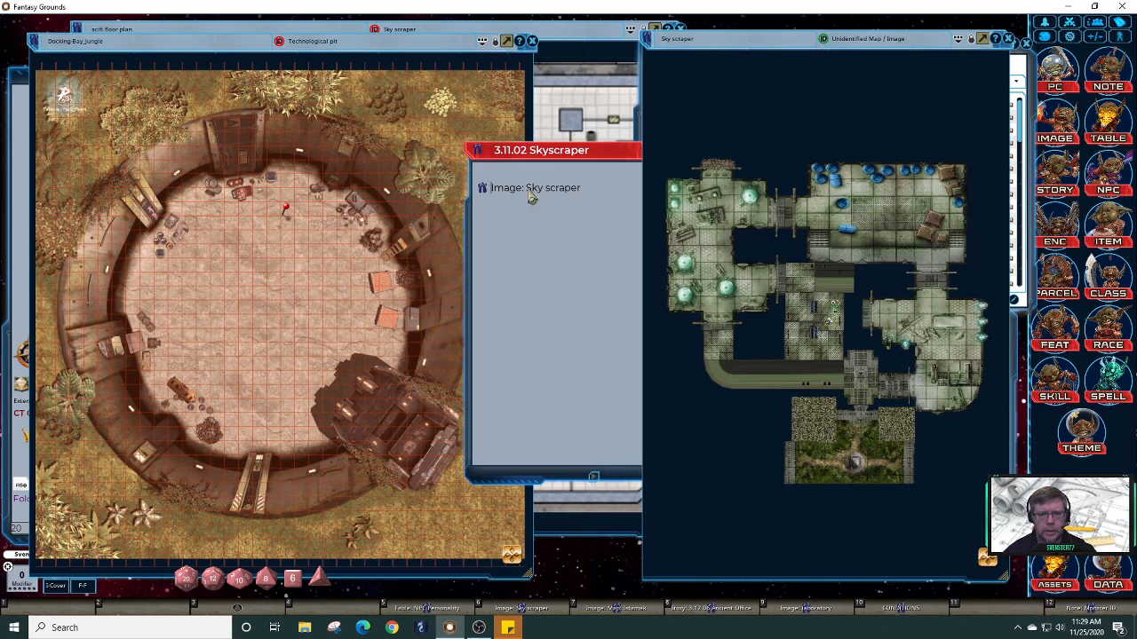
left_click(588, 189)
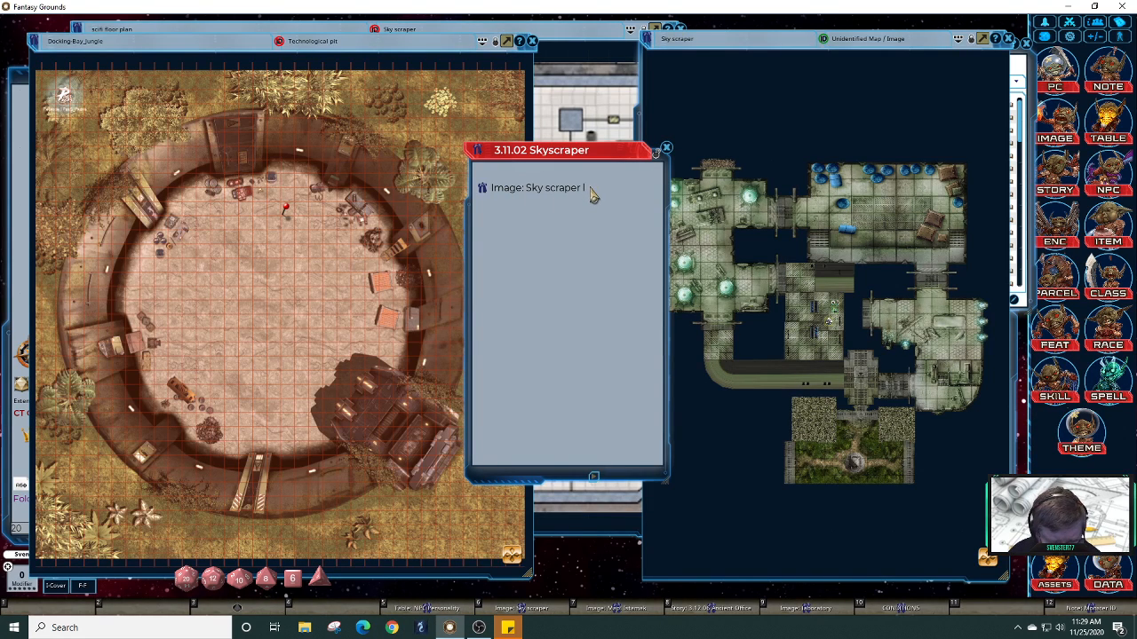
type("lower floor")
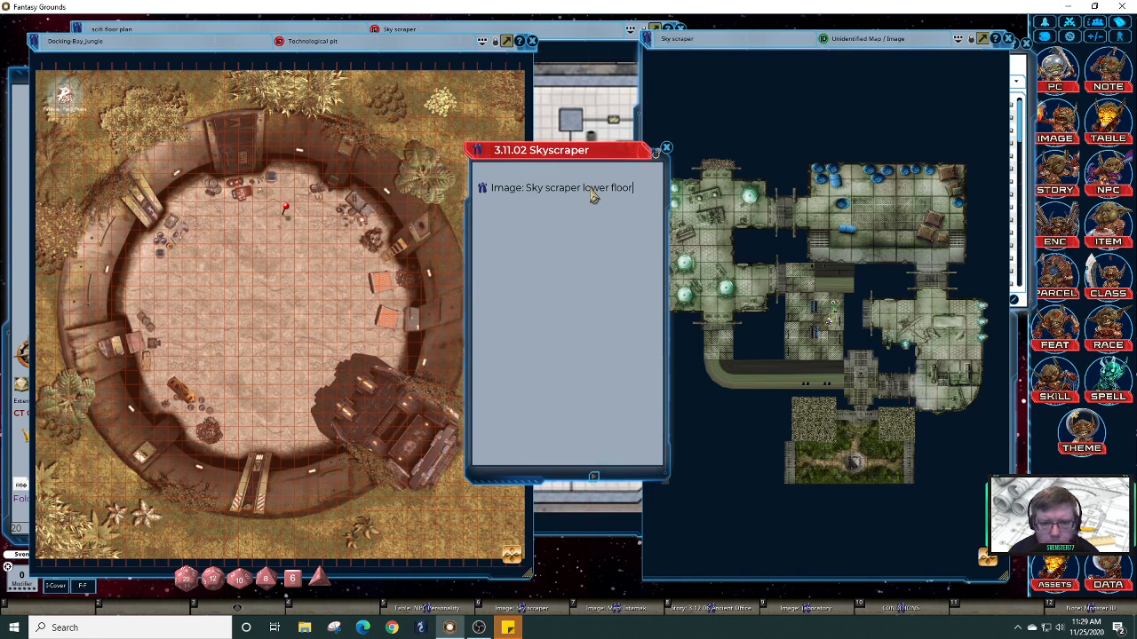
Step: Close the lower-floor image and the story list, and arrange the Skyscraper story and sci-fi floor plan map side by side
left_click_drag(620, 153, 306, 133)
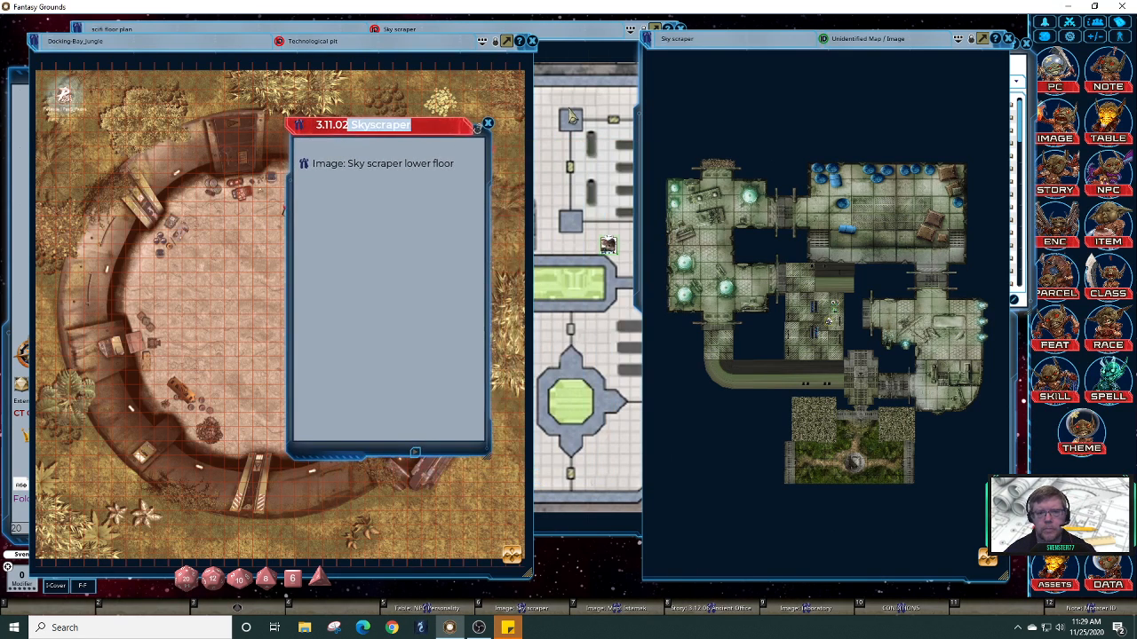
left_click(1008, 40)
left_click(1026, 42)
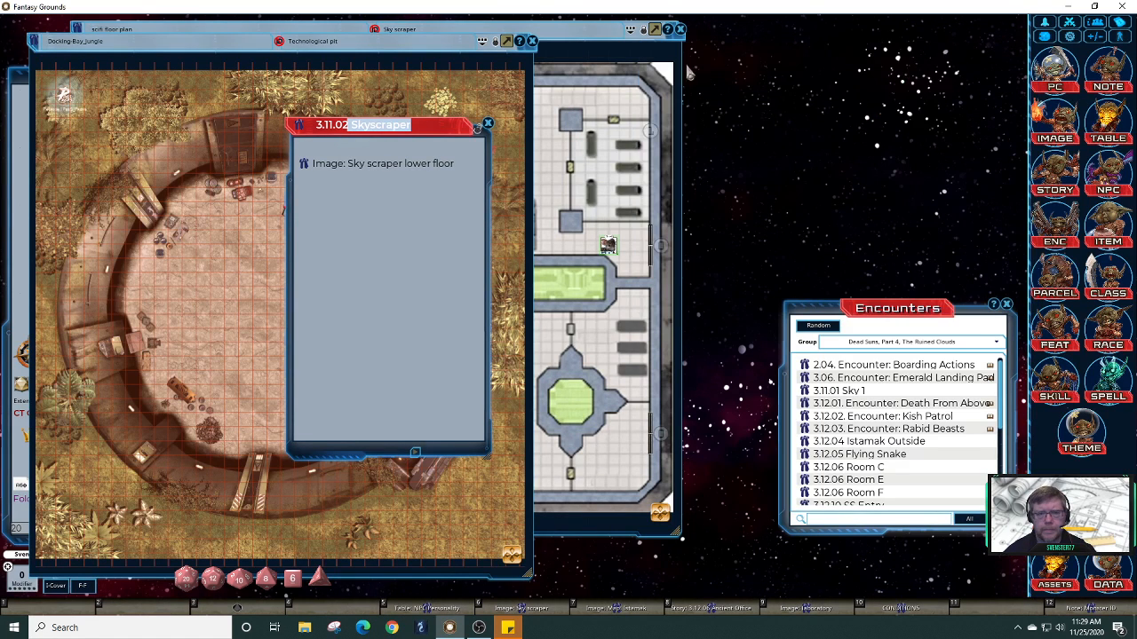
left_click(609, 80)
left_click_drag(309, 37, 702, 71)
left_click_drag(460, 124, 320, 130)
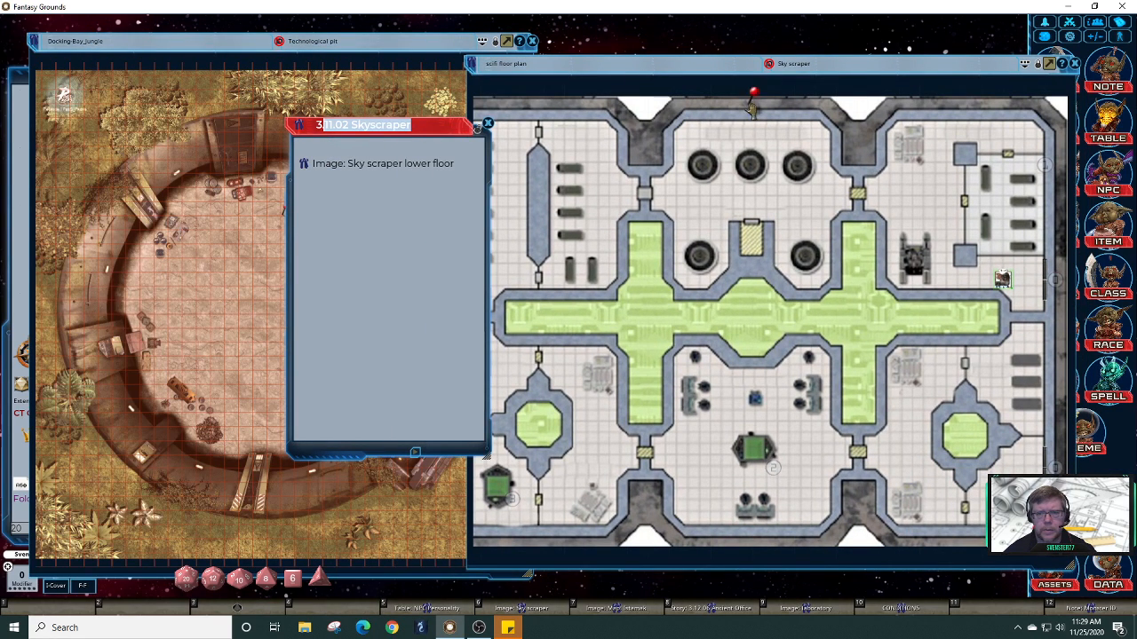
Step: Link the sci-fi floor plan's Sky scraper image below the lower-floor link in the story and append "second floor" to its text
left_click(334, 147)
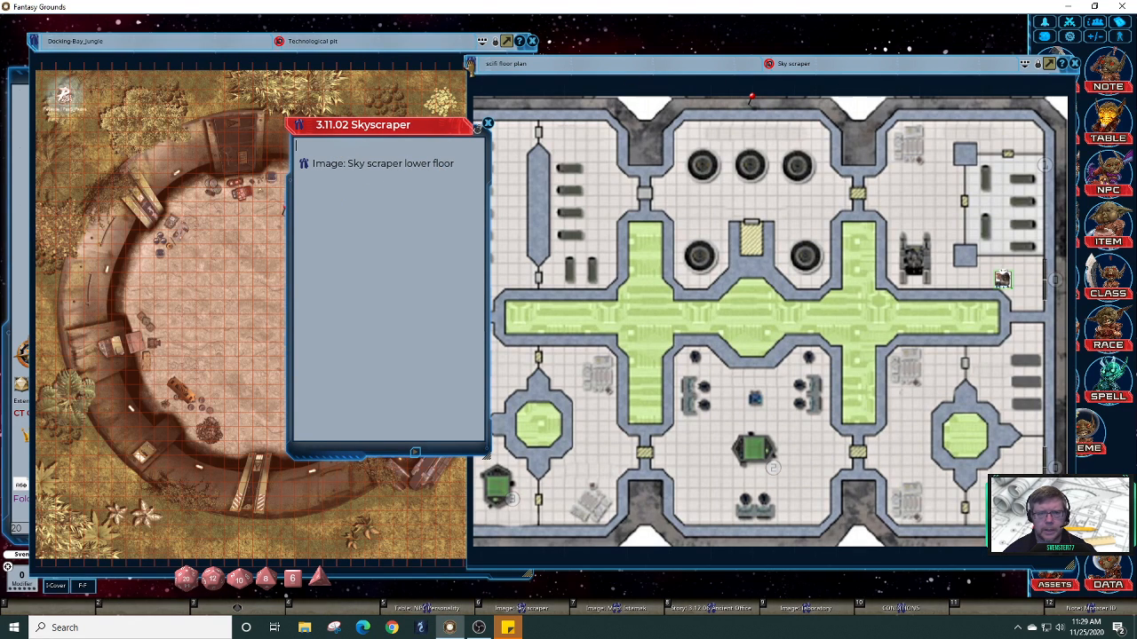
left_click_drag(472, 64, 317, 211)
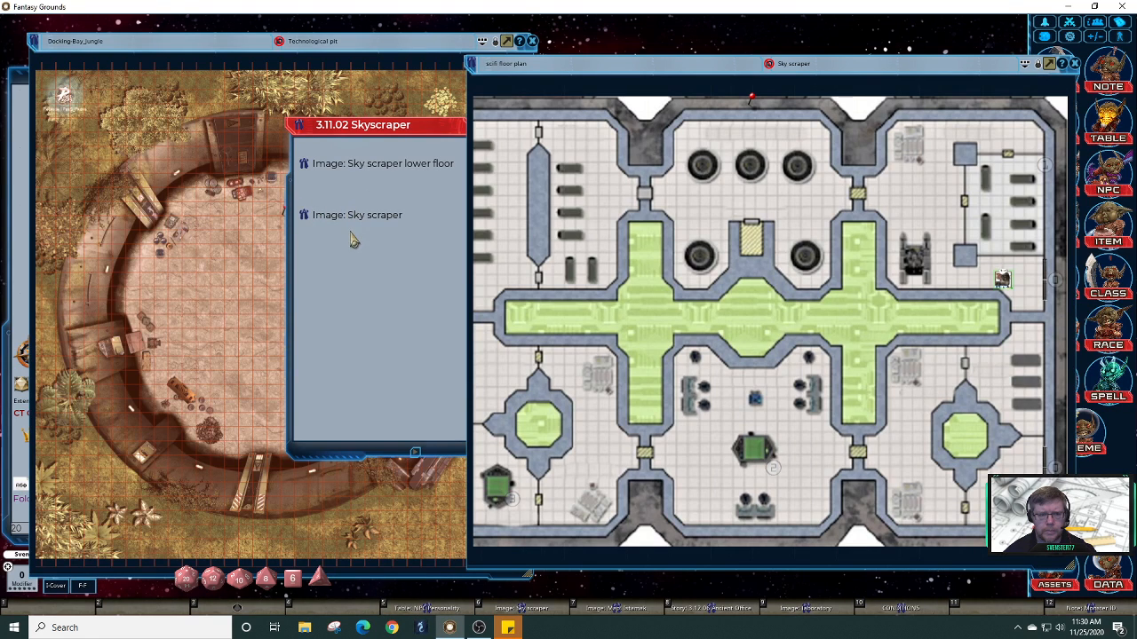
left_click(357, 247)
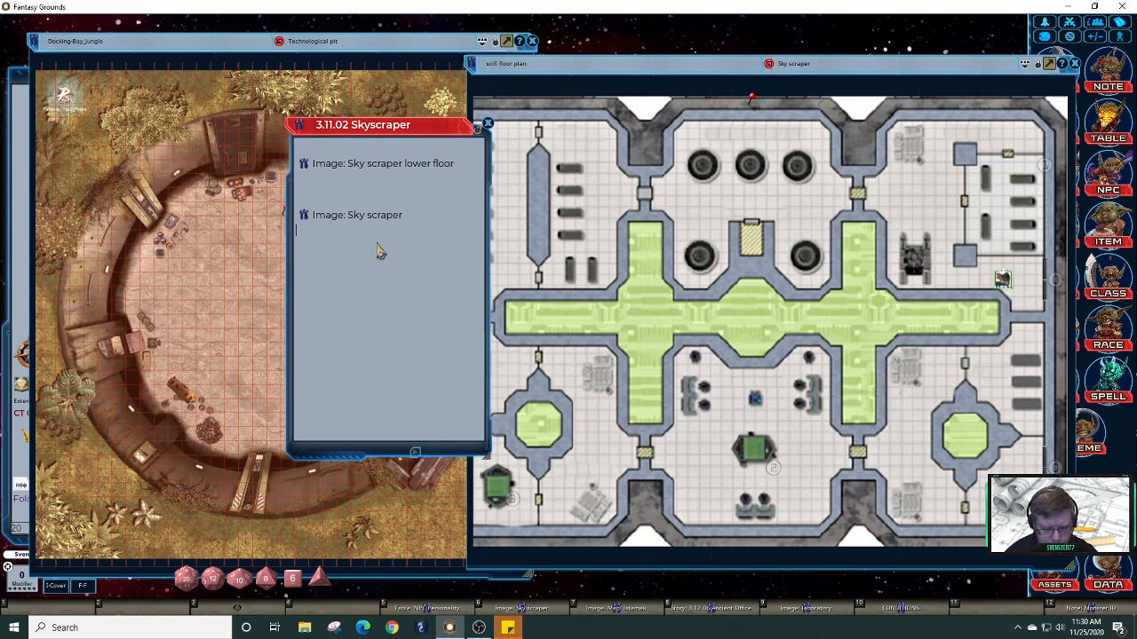
key("BackSpace")
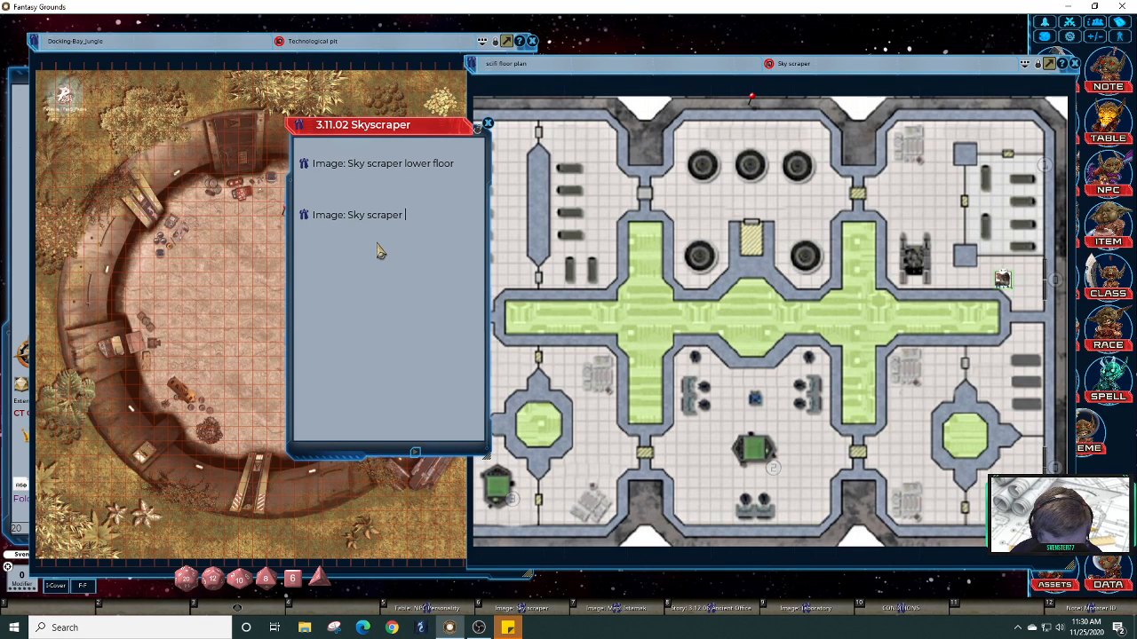
type("second flor")
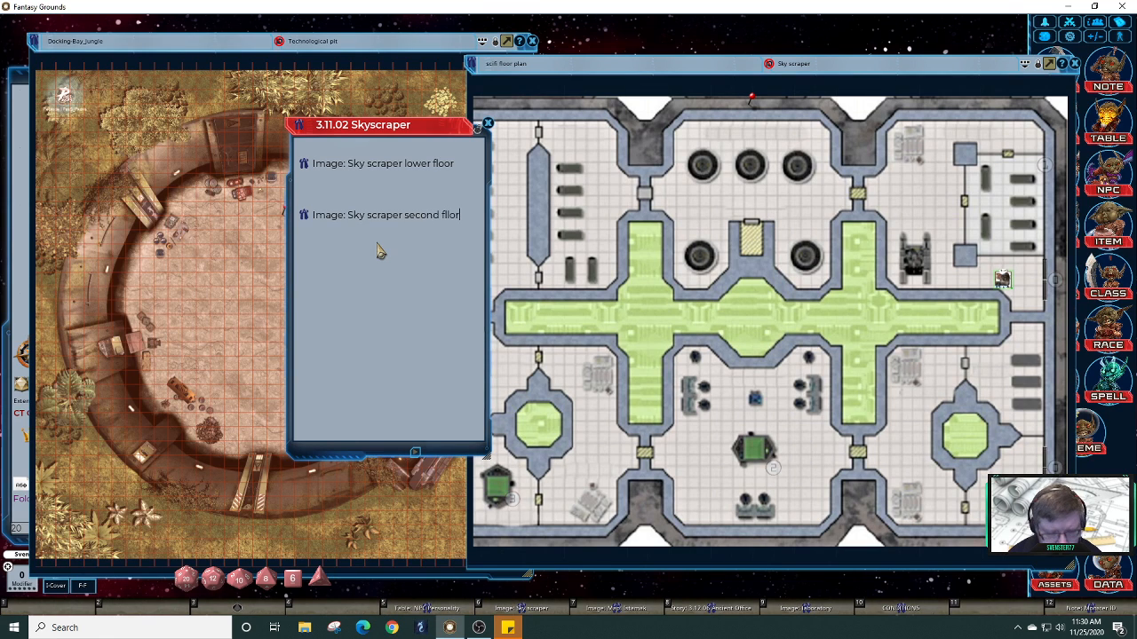
key("Left")
key("Left")
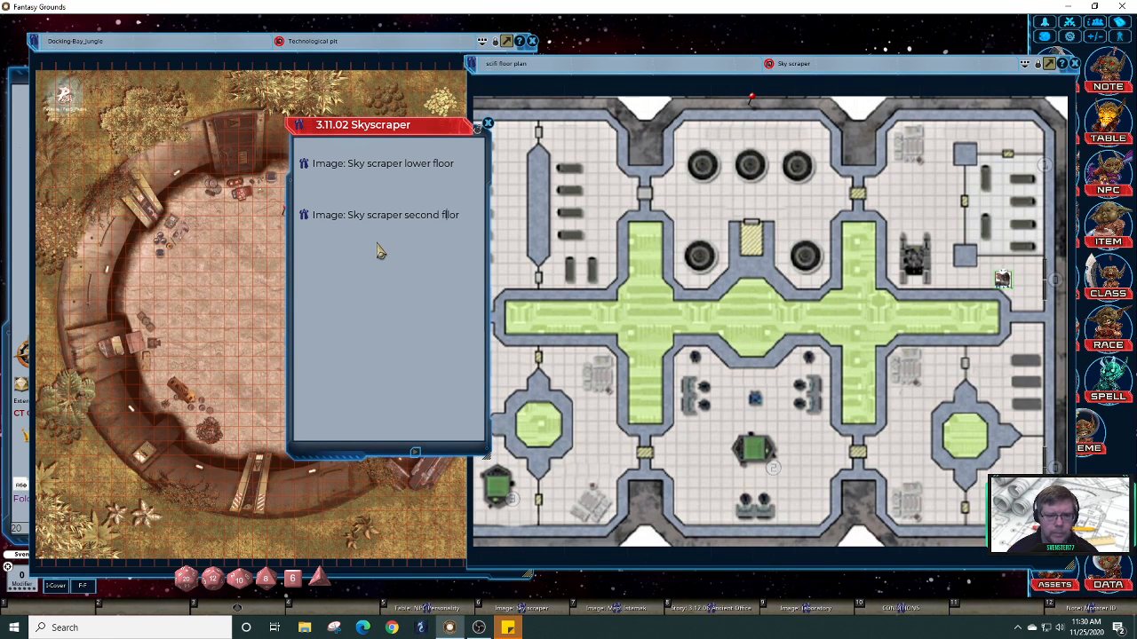
type("o")
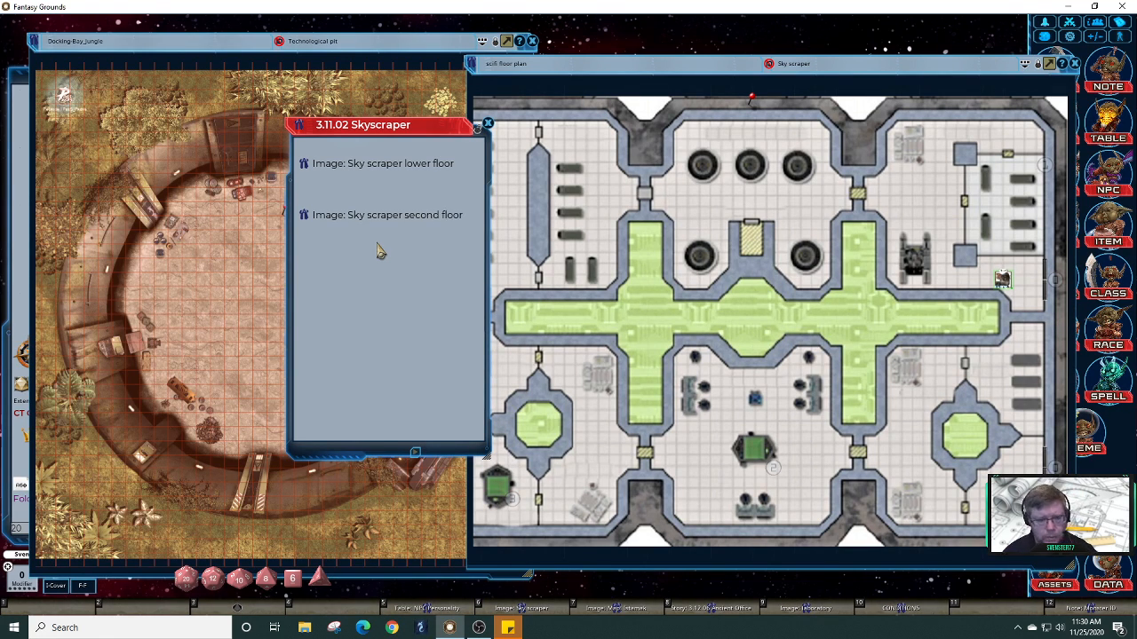
Step: Add the headings "Lower floor" and "Second floor" above their respective image links in the Skyscraper story
key("ctrl+2")
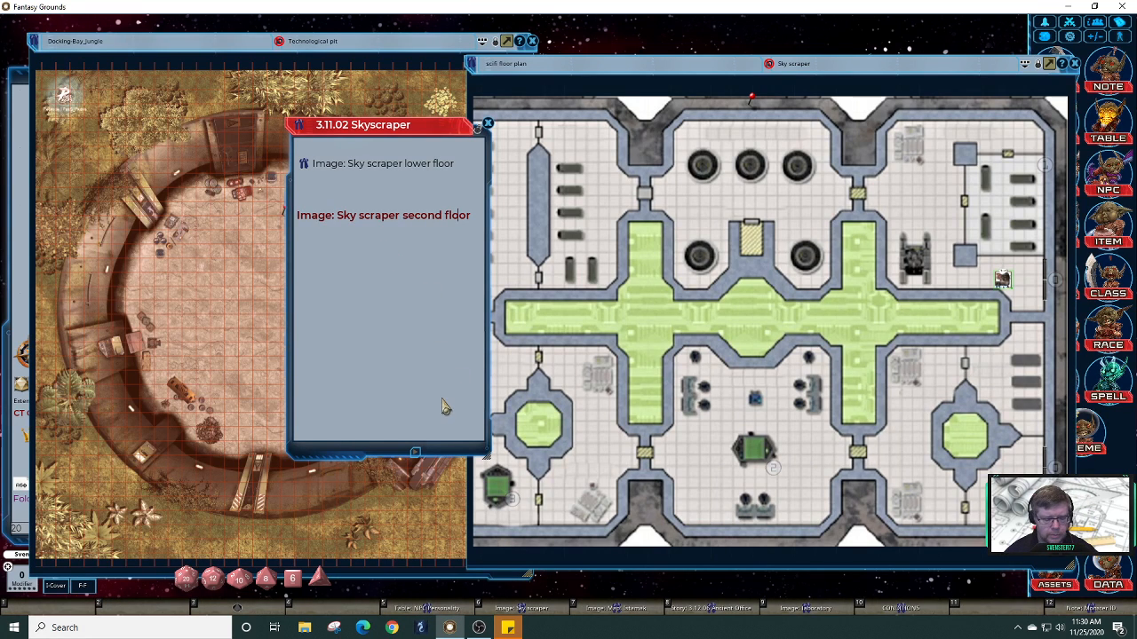
key("ctrl+z")
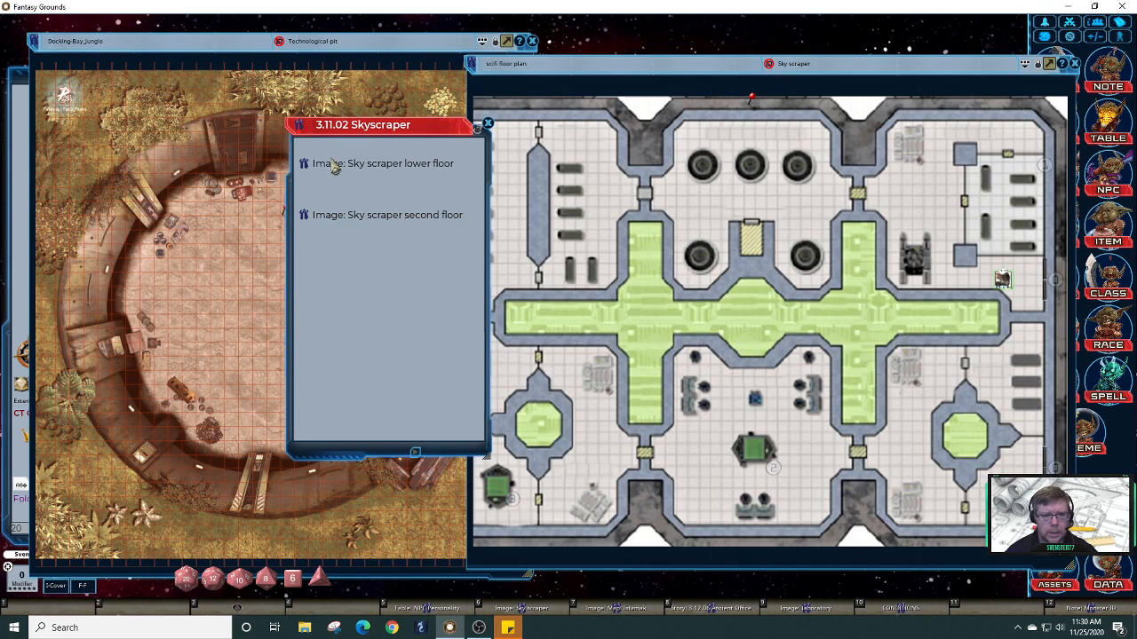
left_click(330, 202)
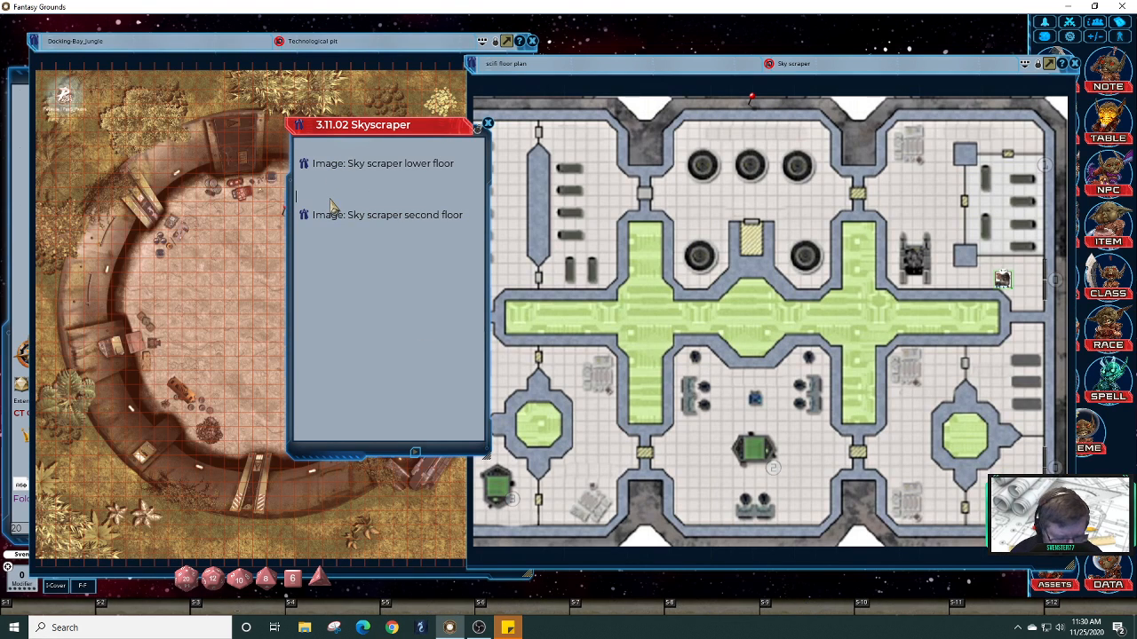
type("Second floor")
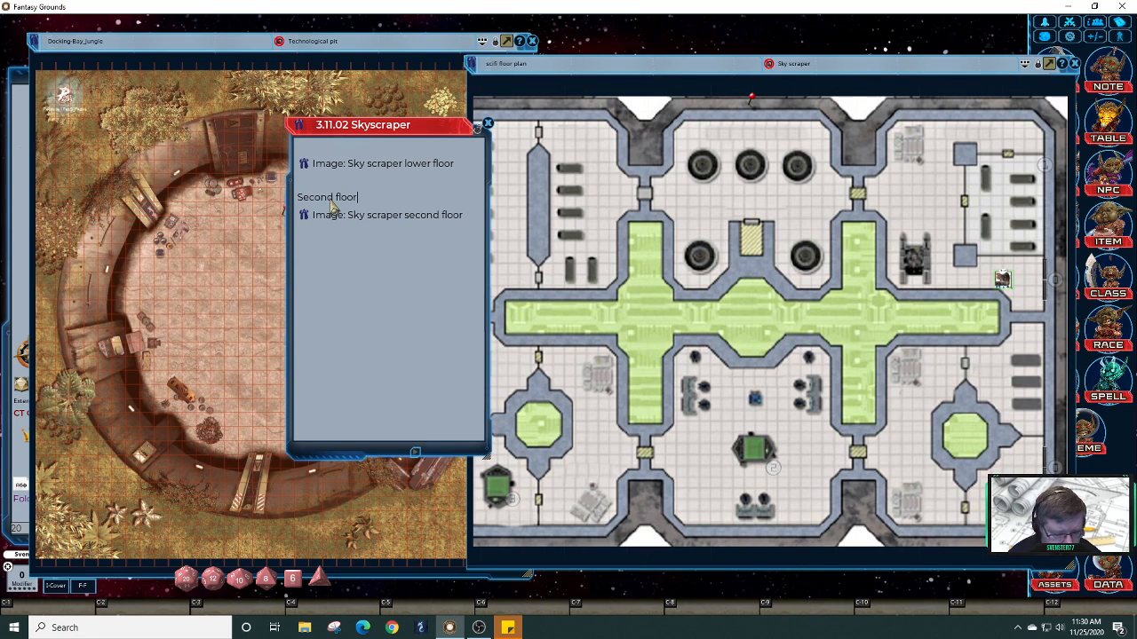
key("ctrl+h")
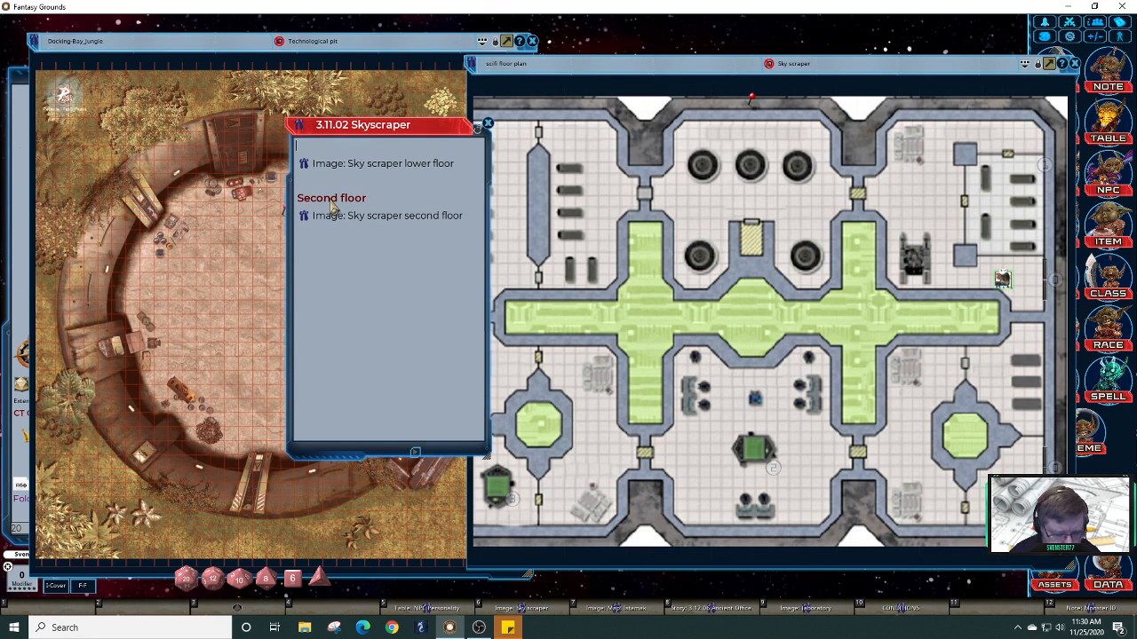
type("Lower fl")
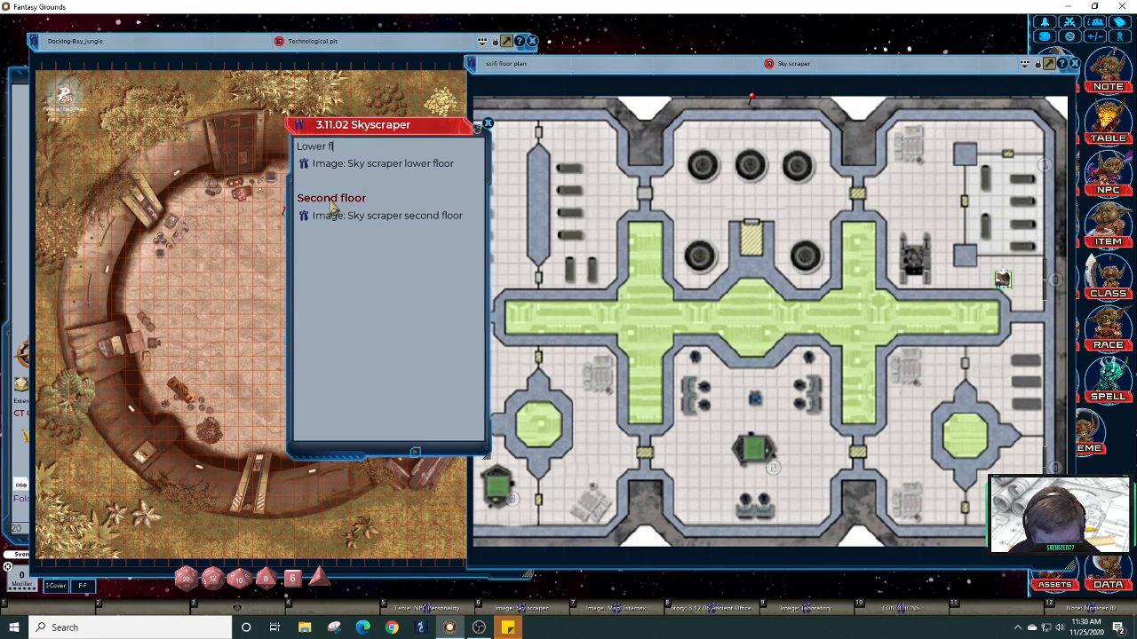
type("oor")
key("ctrl+h")
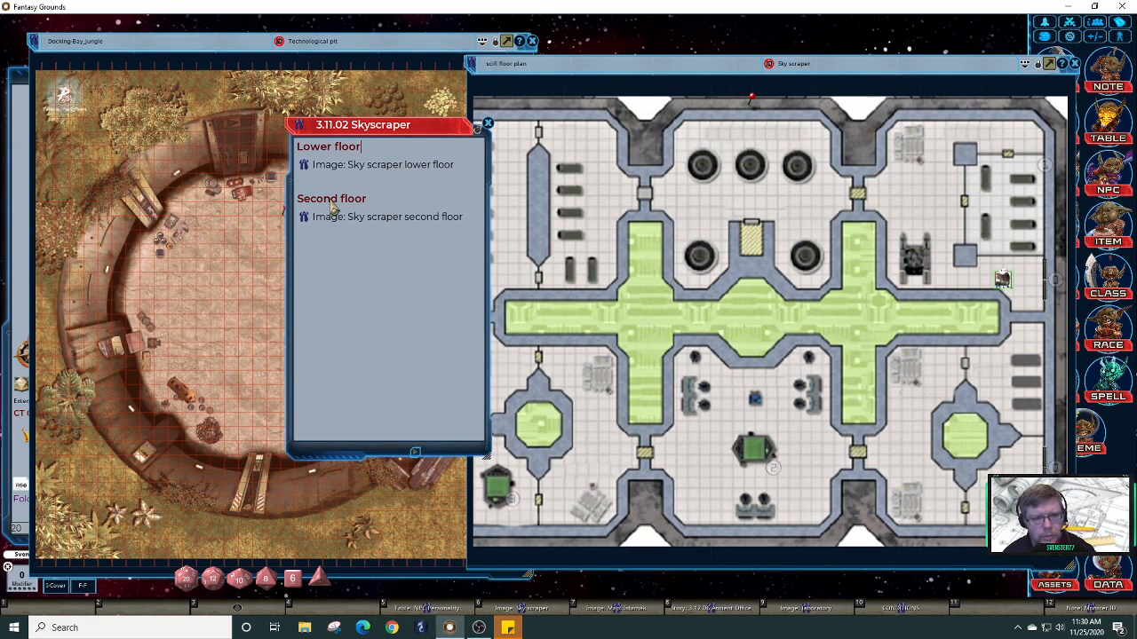
Step: Add four numbered lines, 0 to 3, each followed by "--", below the second-floor image link
left_click(351, 255)
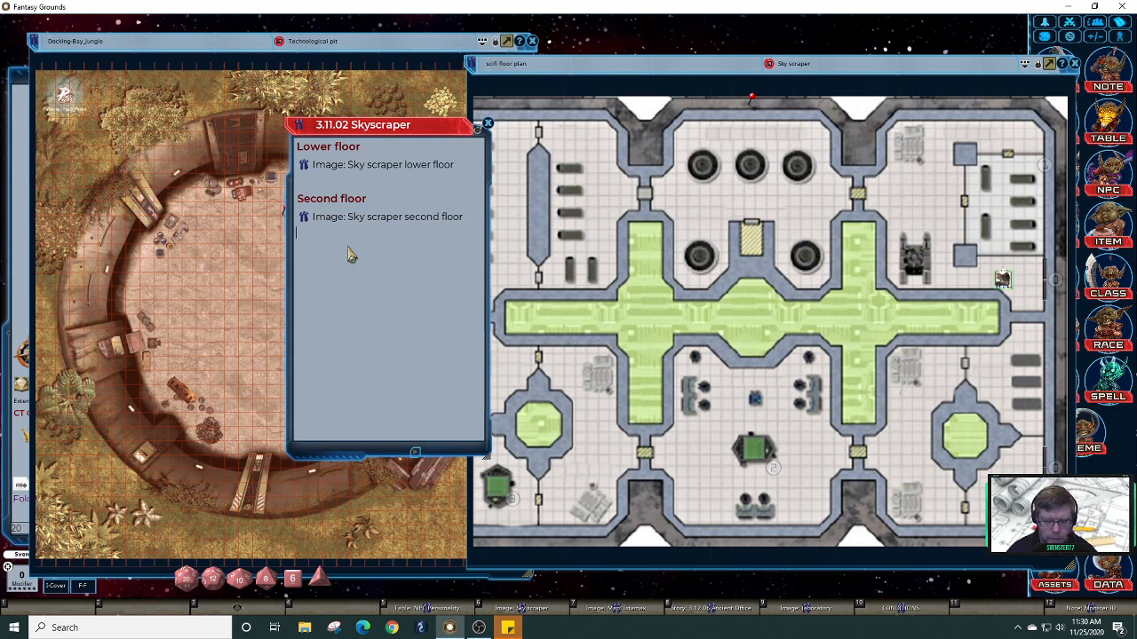
type("O")
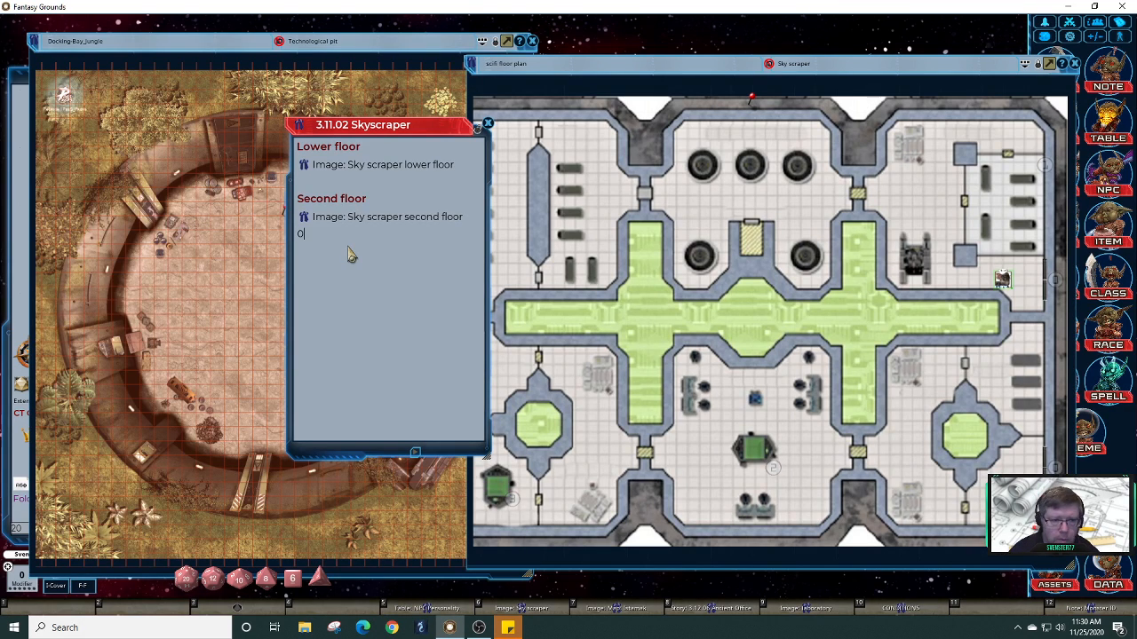
type(" --")
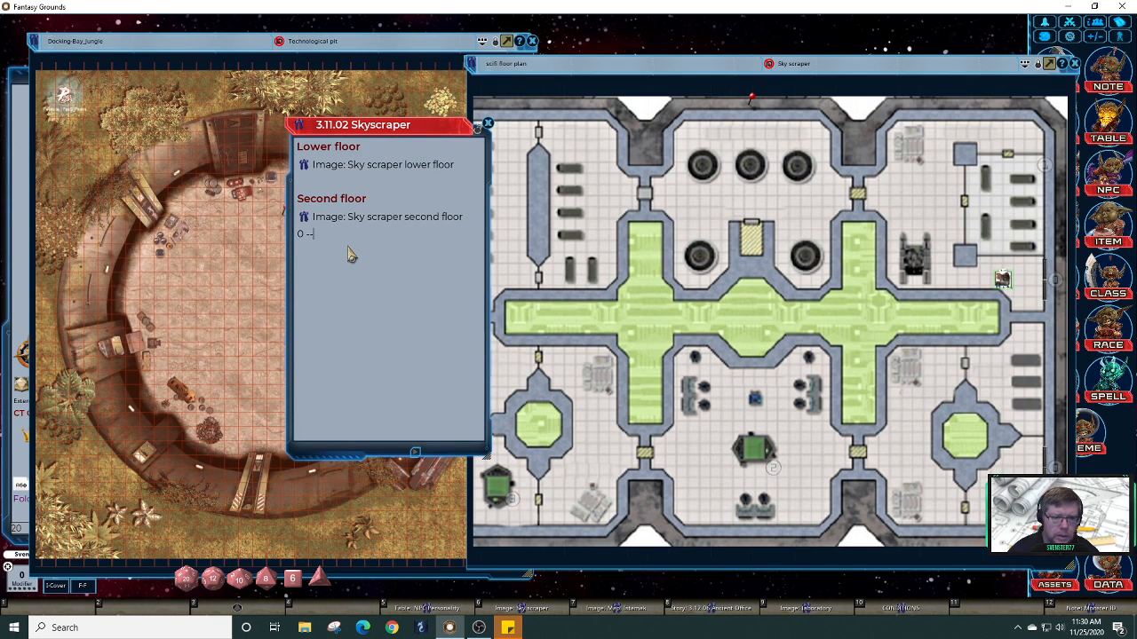
type("1 --")
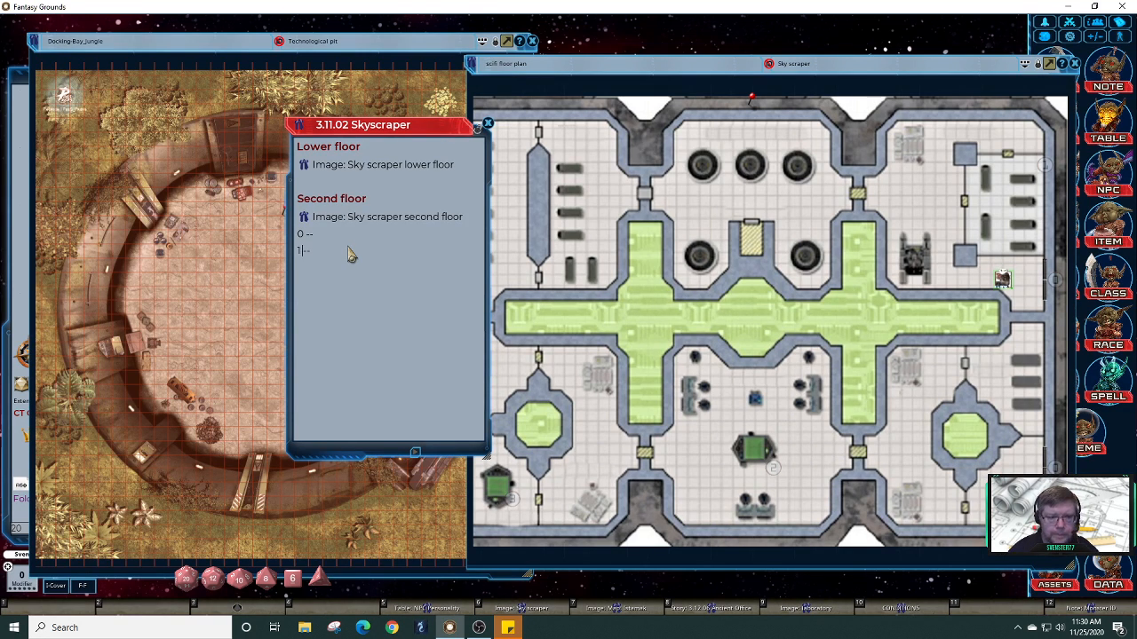
key("Return")
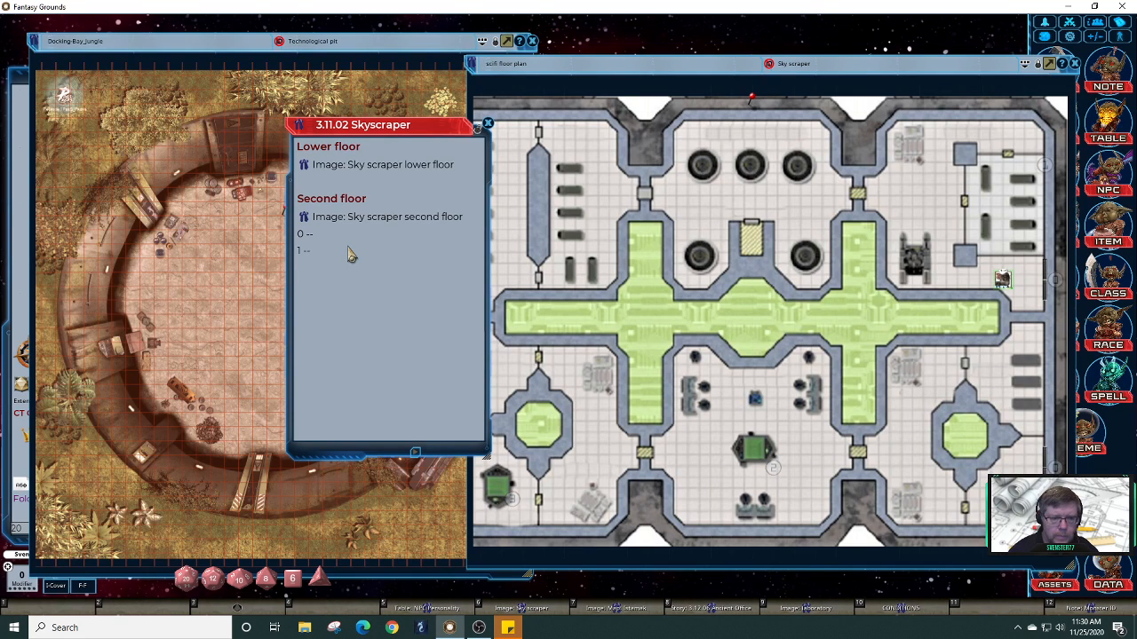
key("Return")
type("2 --")
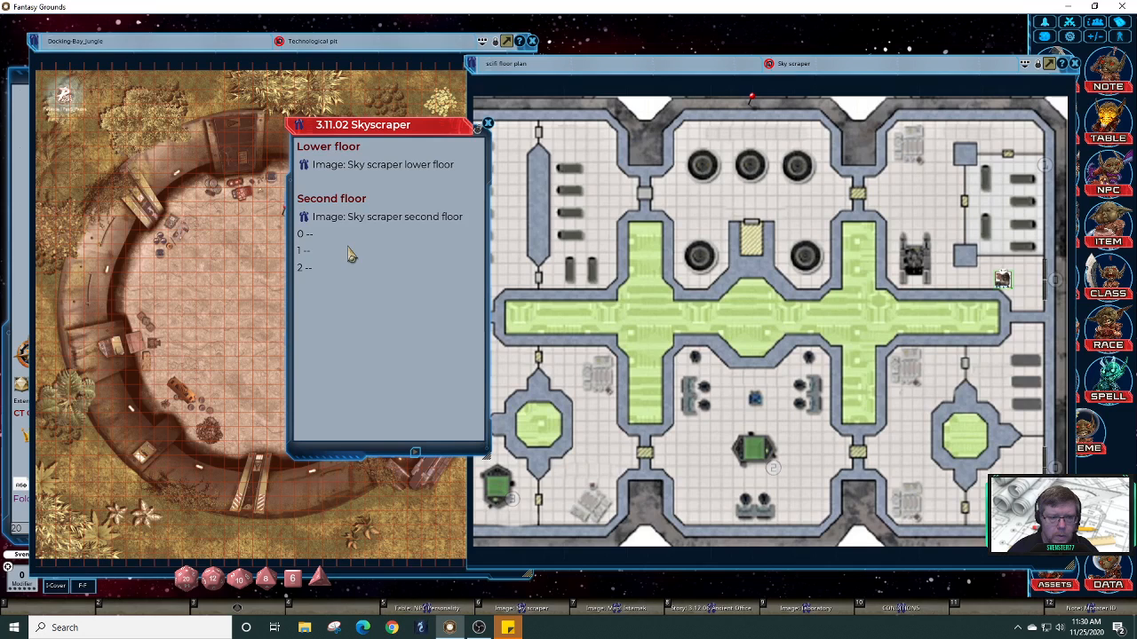
key("Return")
type("3 --")
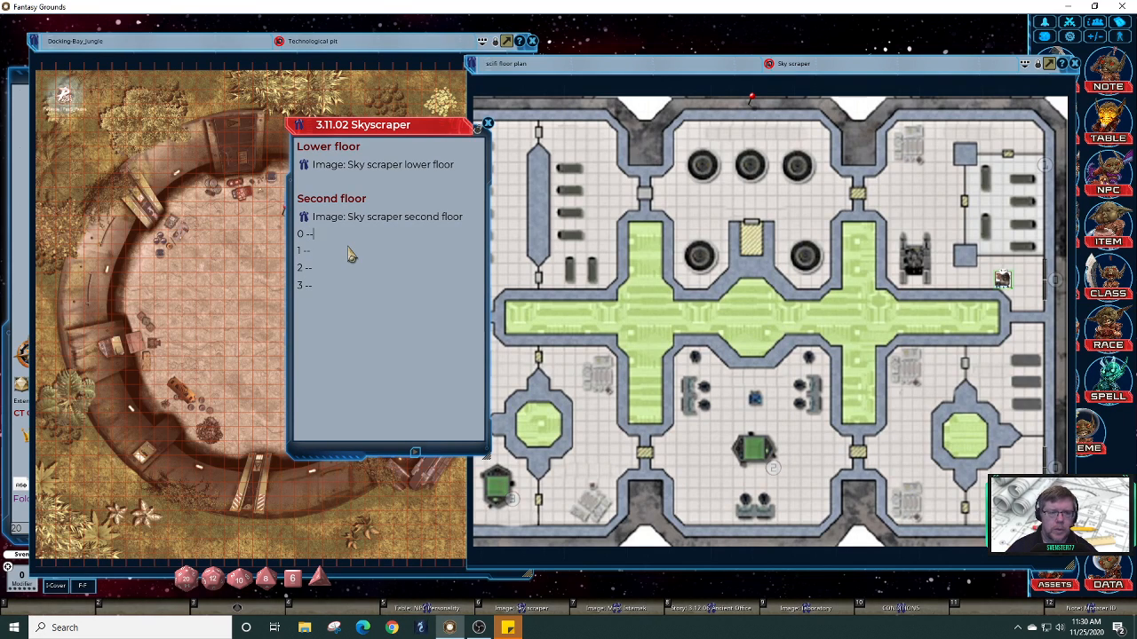
Step: Label entry 0 under the Second floor heading as "Elevators"
key("Left")
type("Ele")
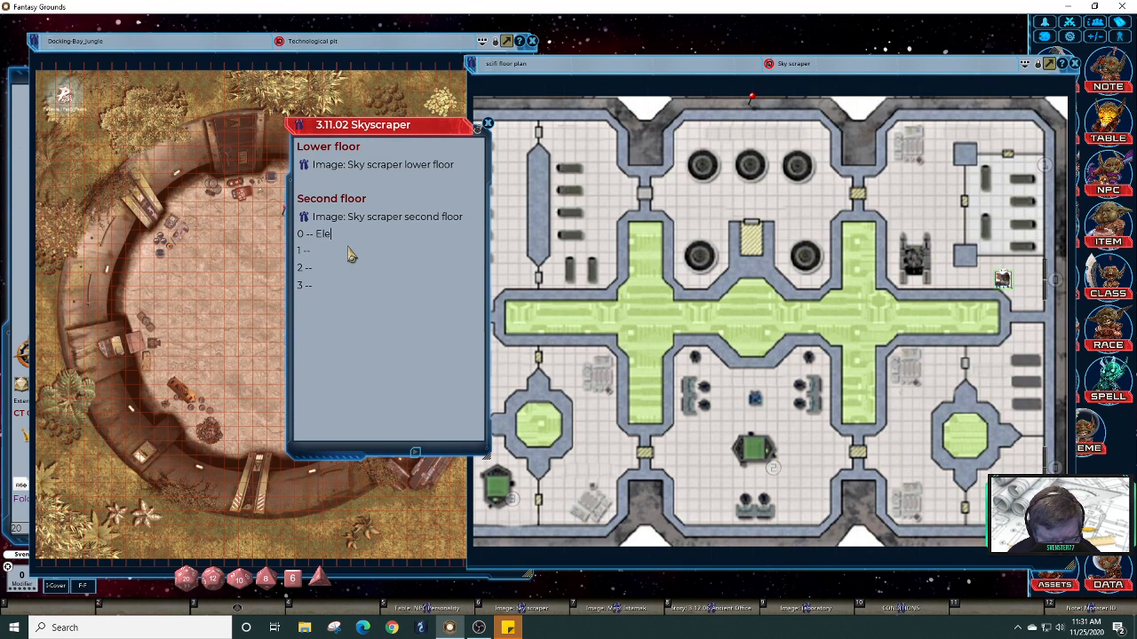
type("vat")
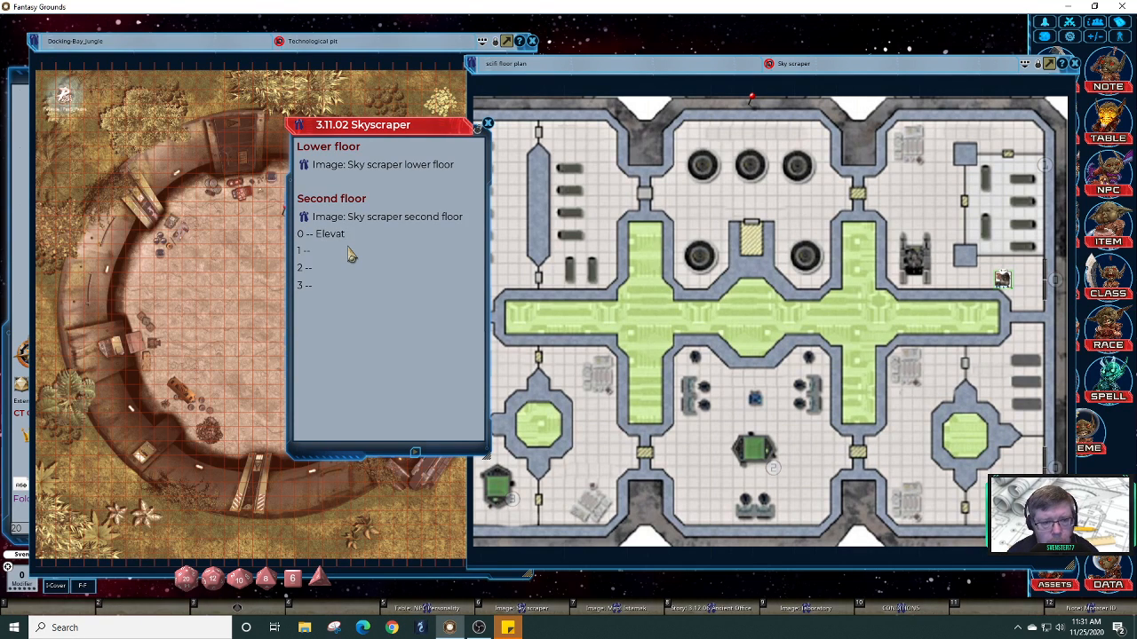
type("ors")
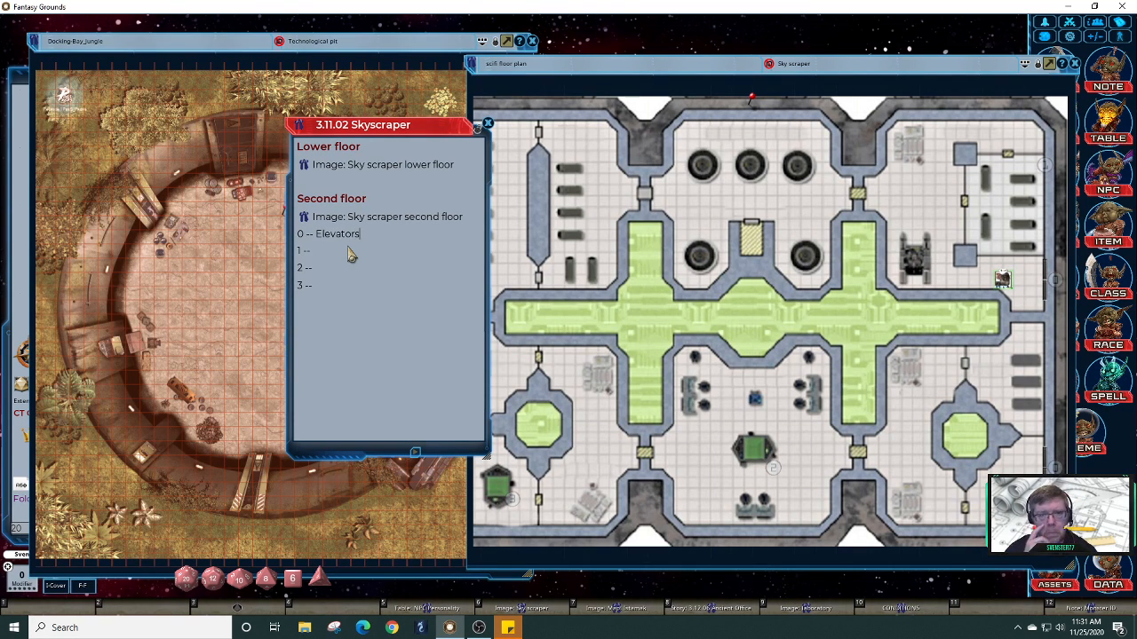
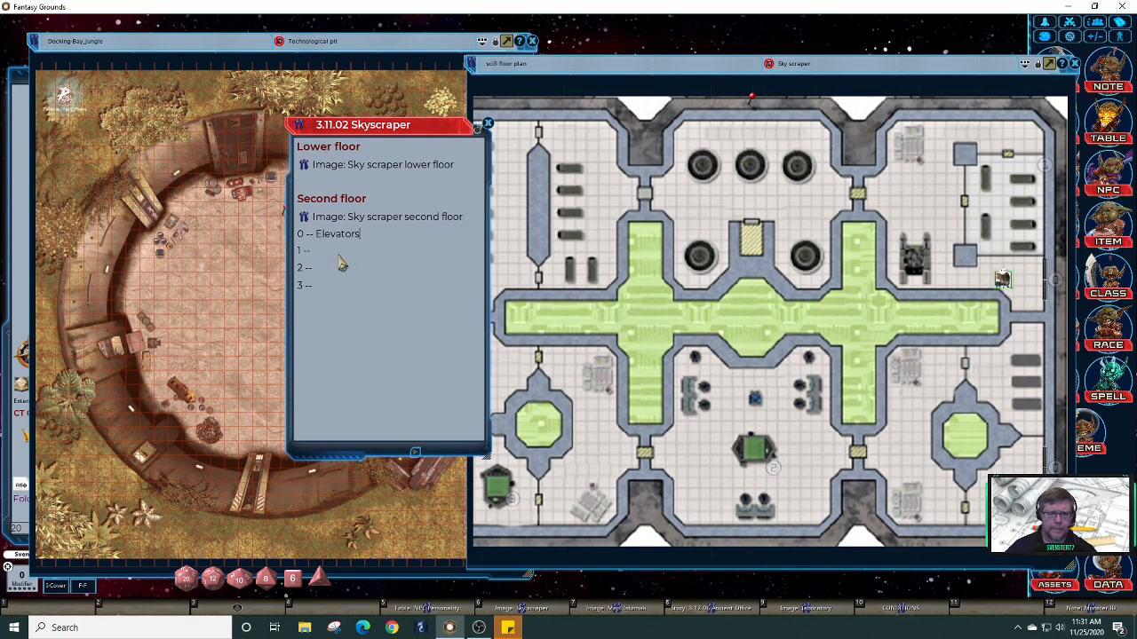
Step: Insert a "Fifth floor" heading between entries 1 and 2 of the numbered list
key("Return")
key("shift")
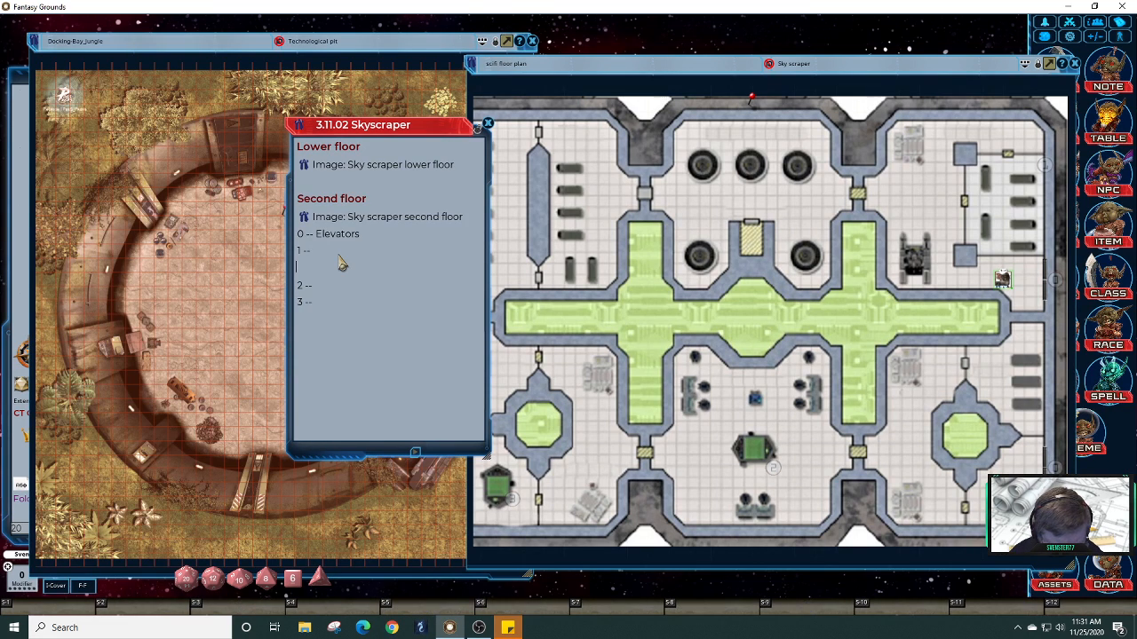
type("F")
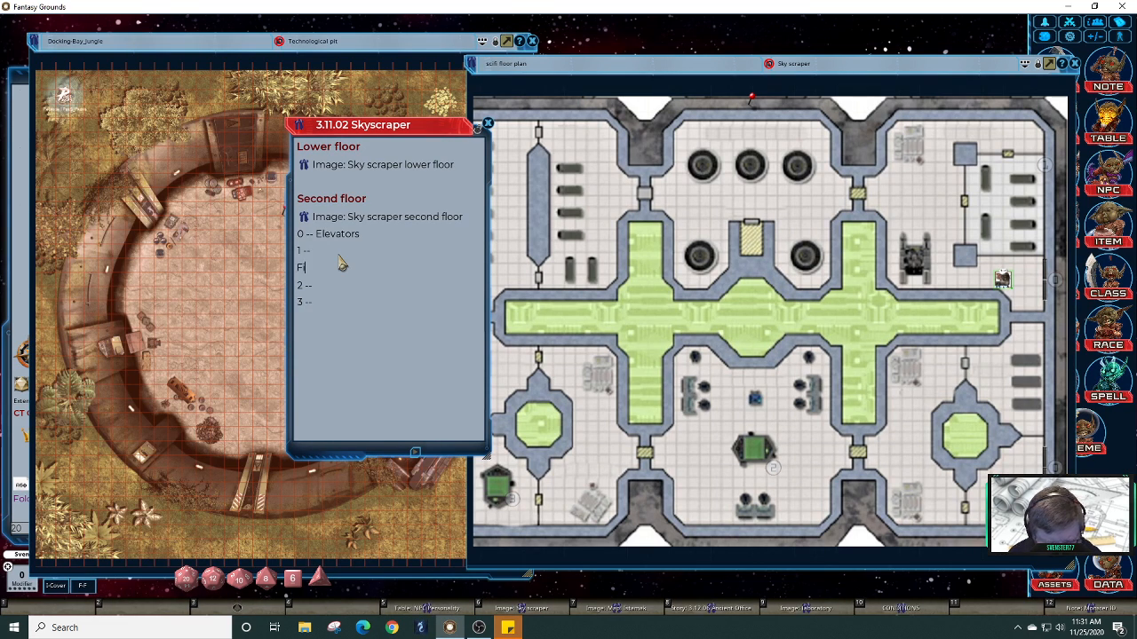
type("ifth floor")
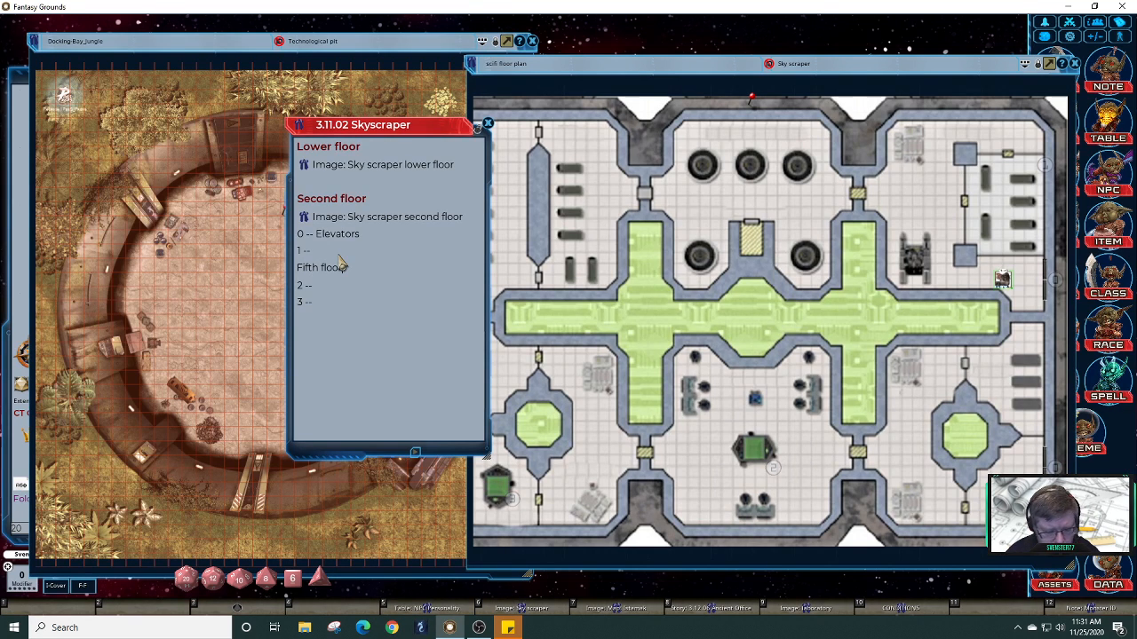
key("ctrl")
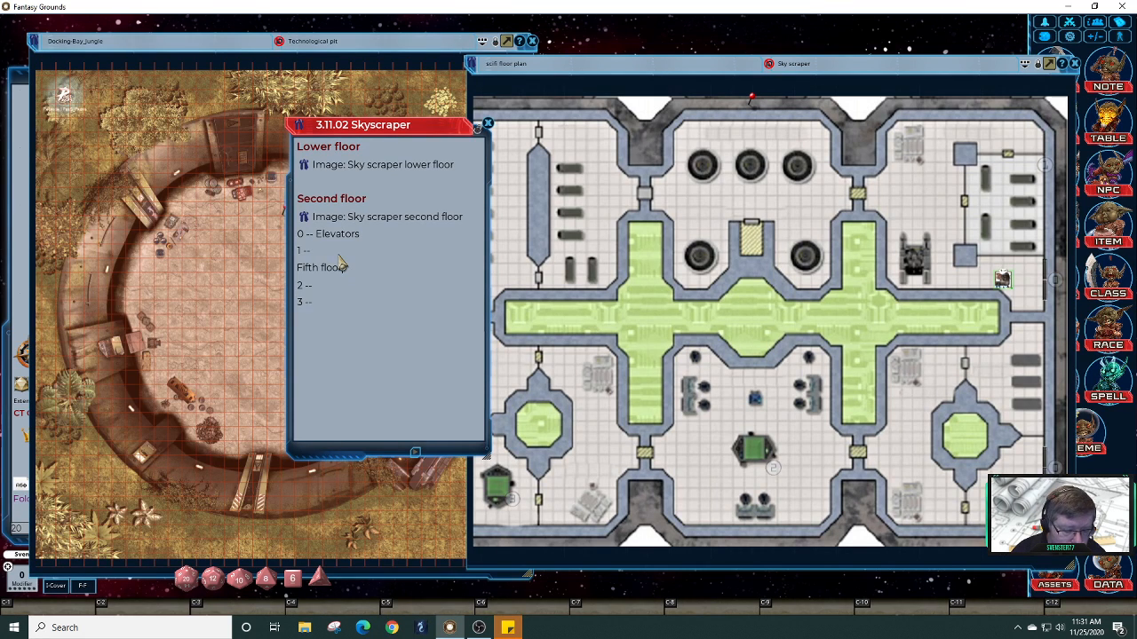
key("ctrl+h")
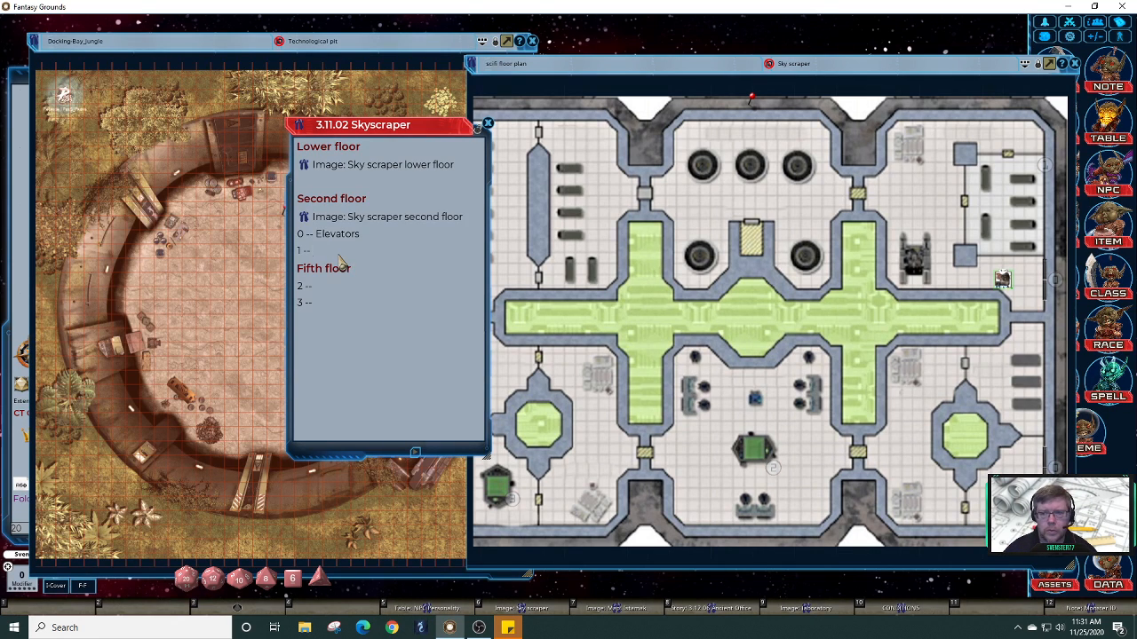
Step: Label entry 1 as "Mainframe" and both Fifth floor entries, 2 and 3, as "Computer Terminal"
type("Mainframe Fifth floor 2 -- ")
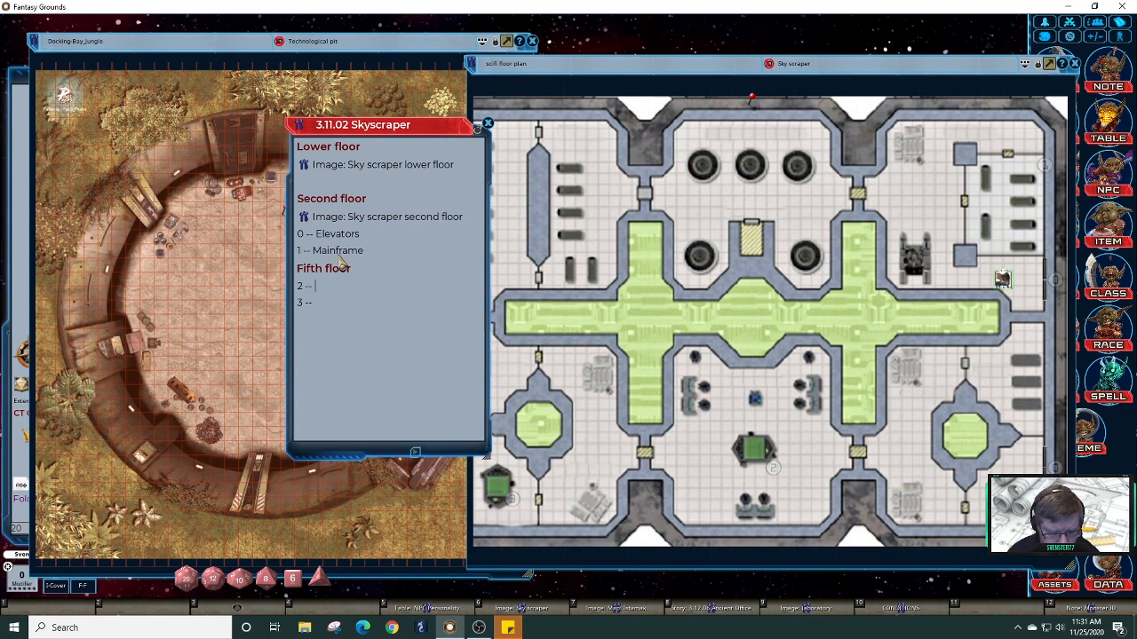
type("Computer")
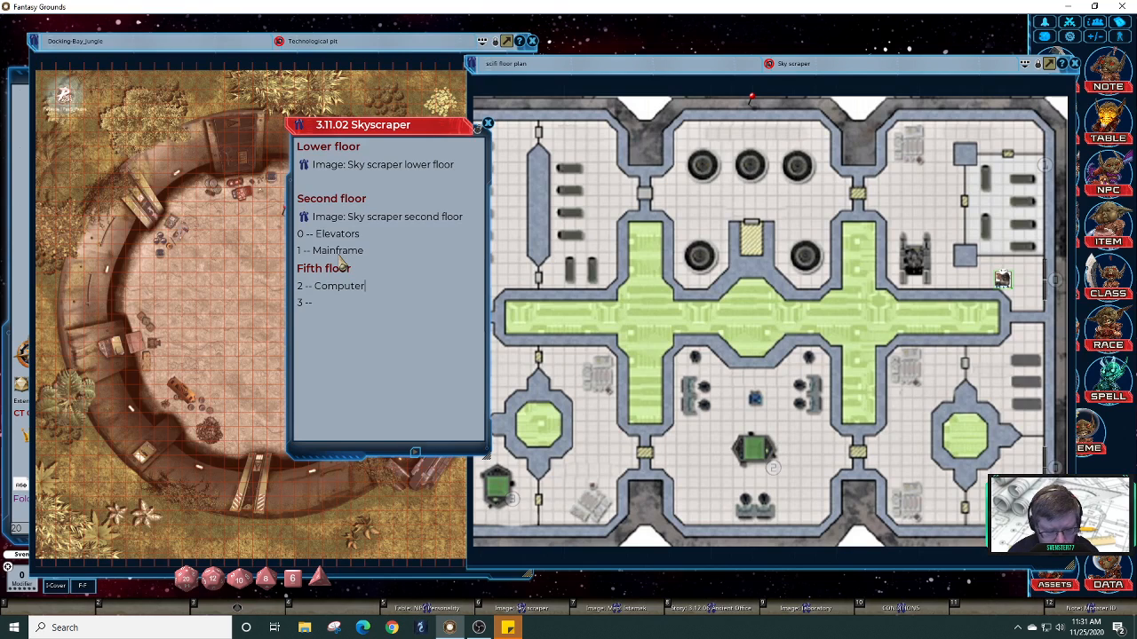
type(" terminal ")
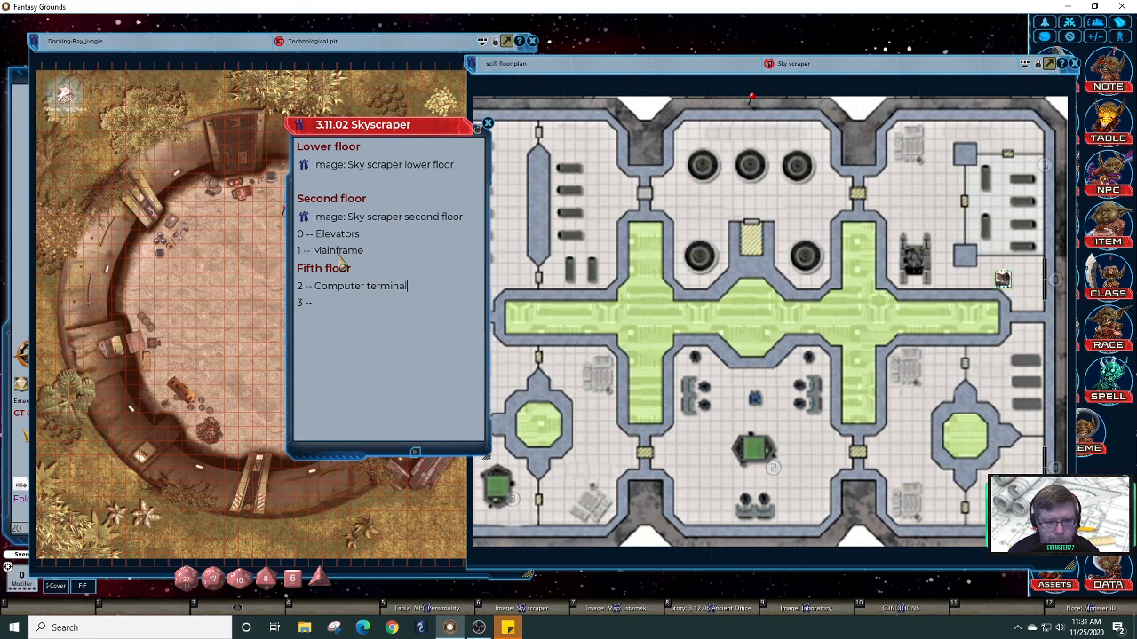
type("3 -- Co")
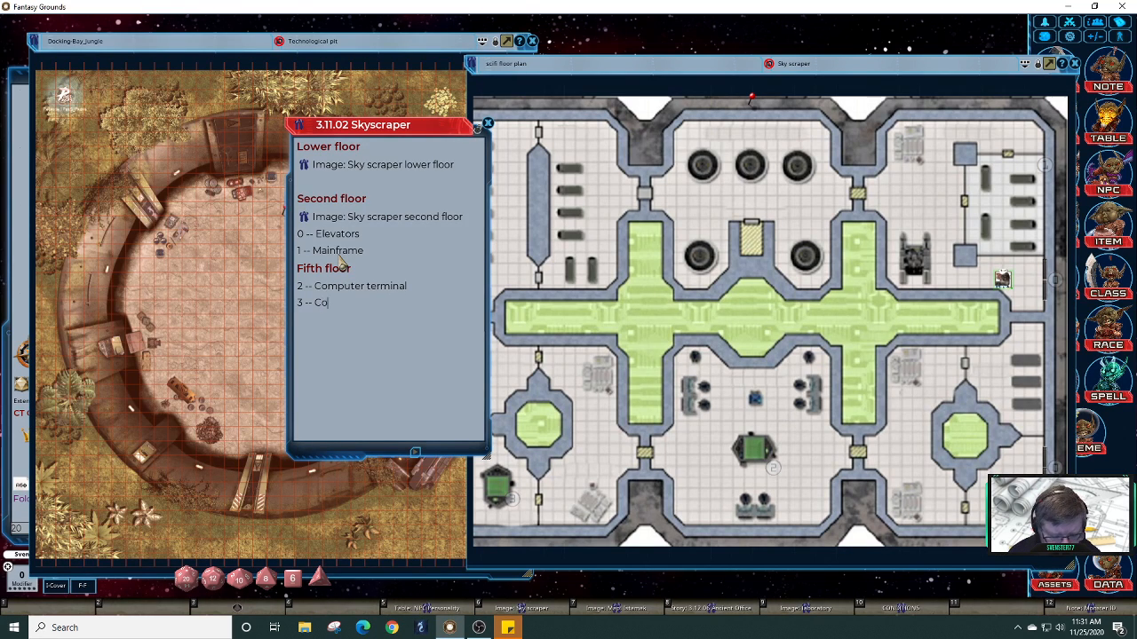
type("mputer ")
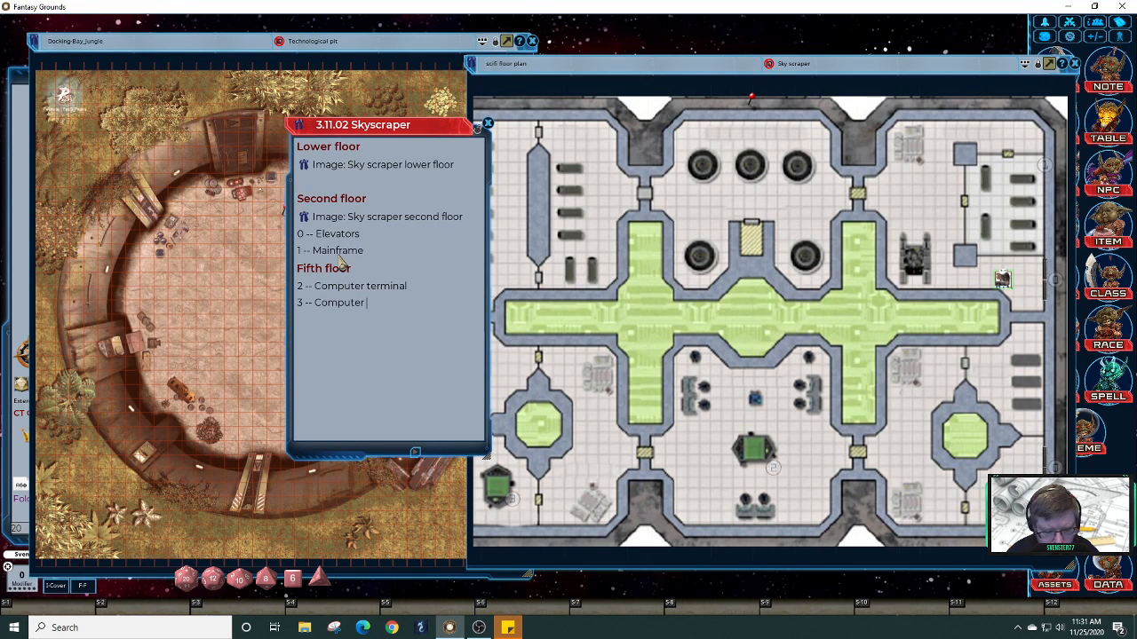
type("Terminal")
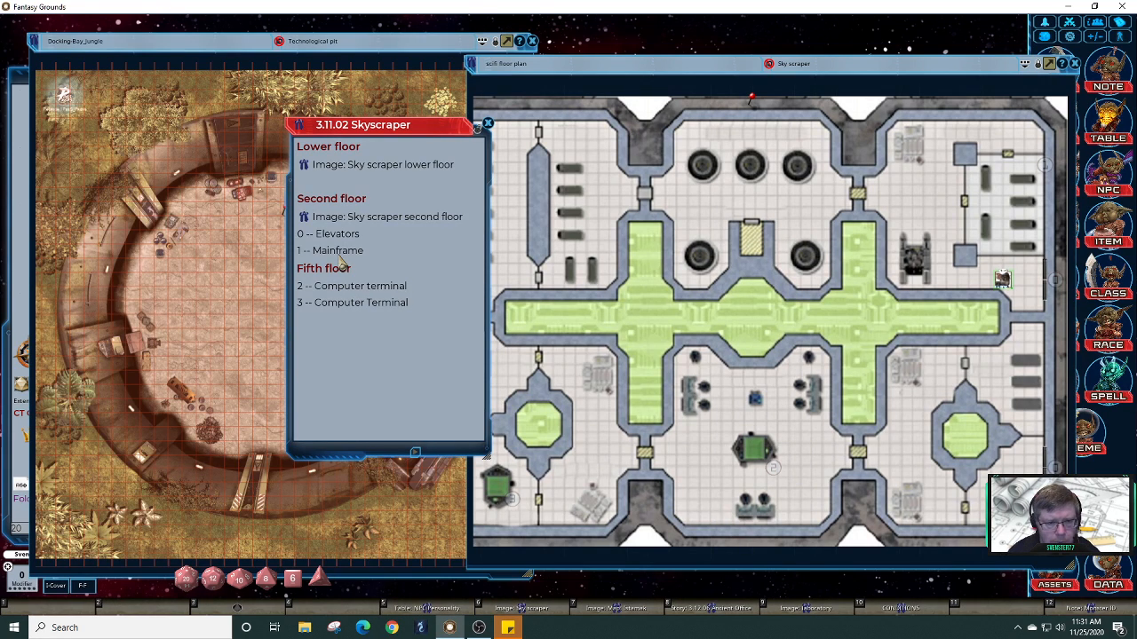
key("Up")
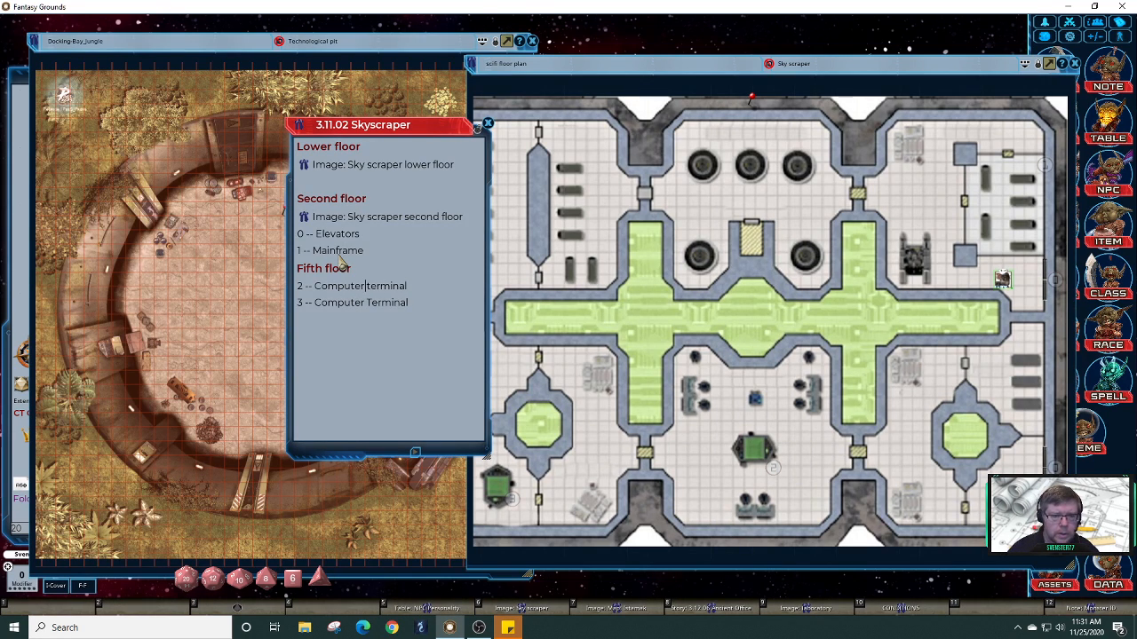
key("Delete")
type("T")
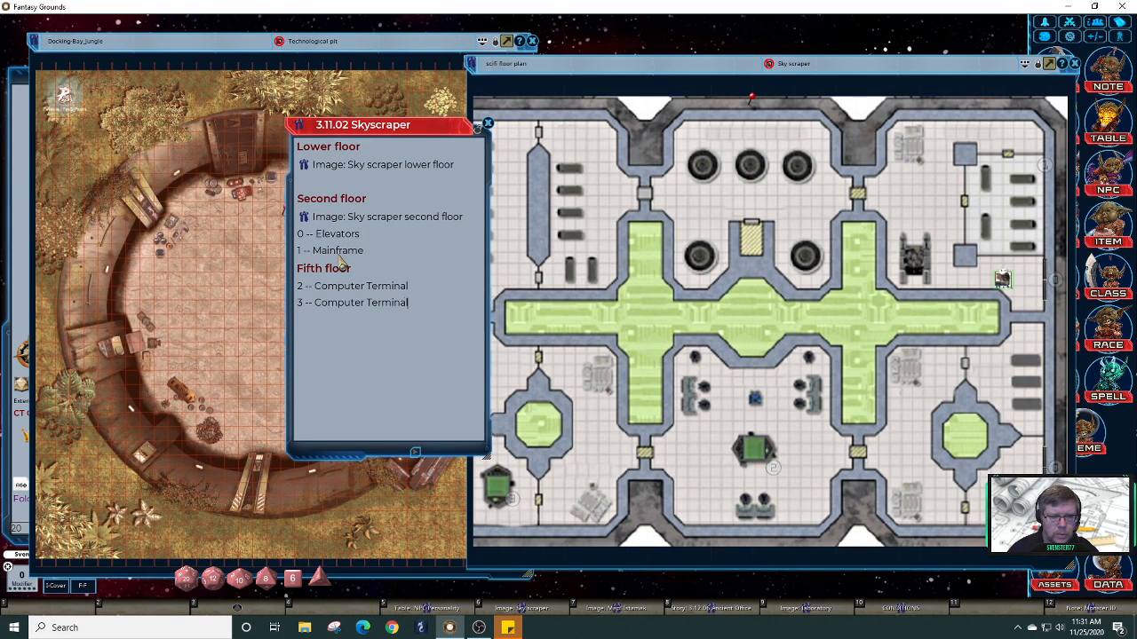
Step: Insert a blank line between entries 2 and 3 and append a trailing "-" to both Computer Terminal labels
key("Return")
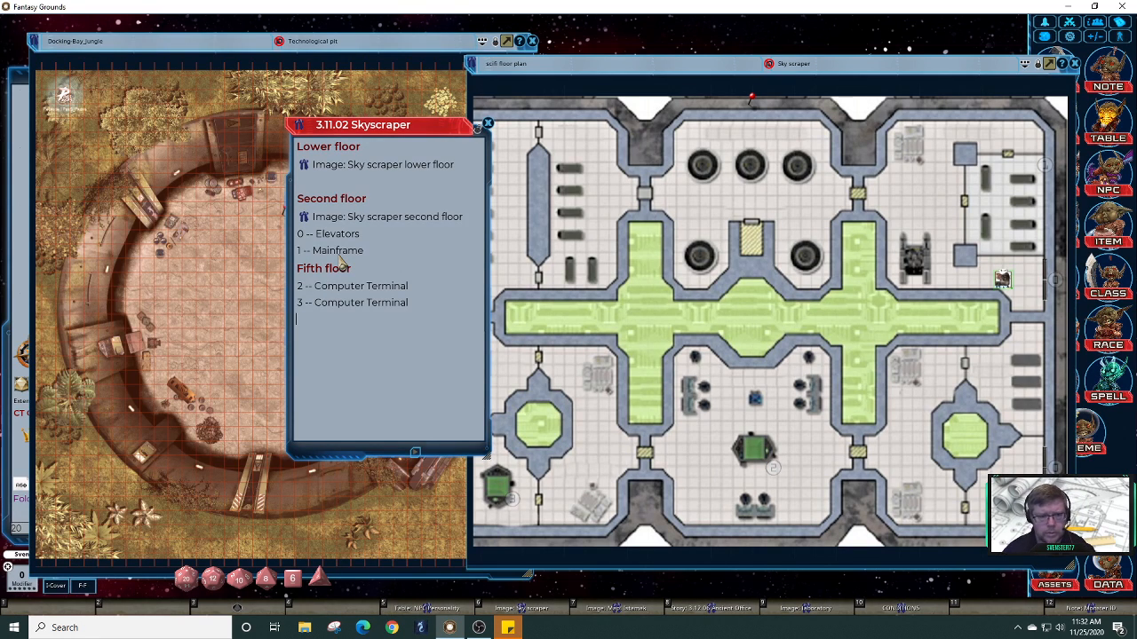
key("Return")
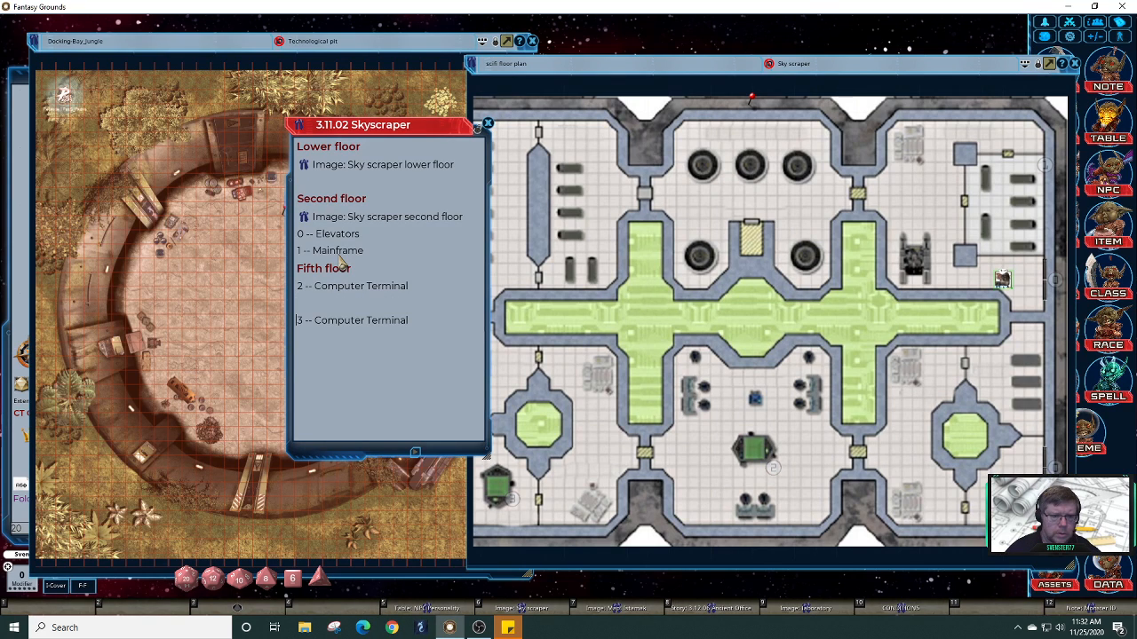
key("Left")
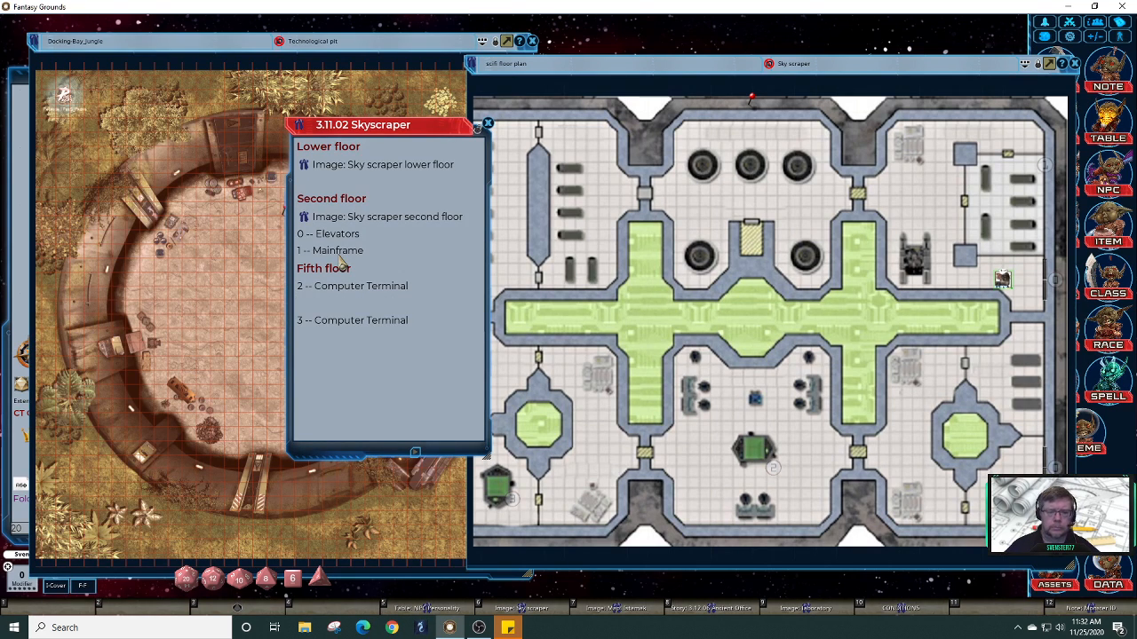
type("-")
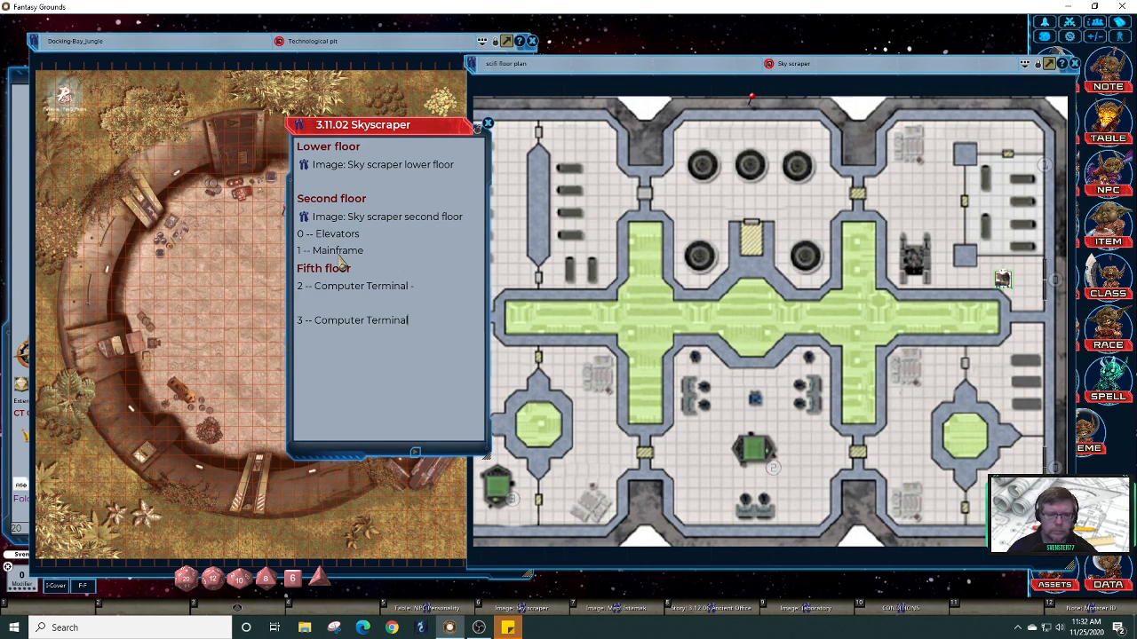
type("-")
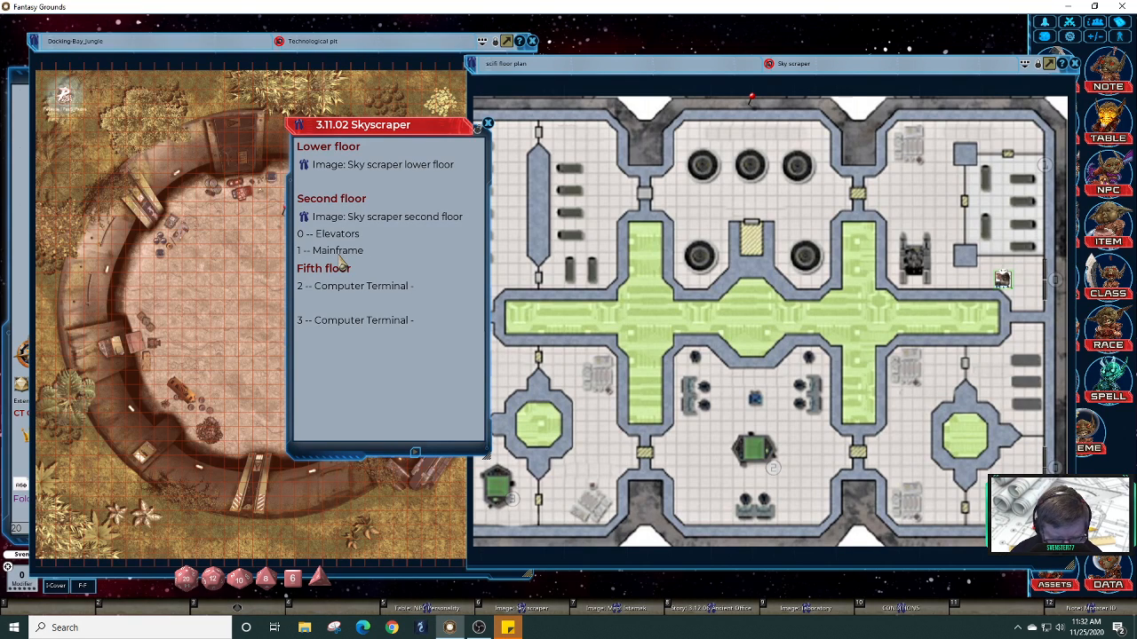
Step: Append "-" to the Mainframe label and begin its description on a new line with "The remains of a computer mainframe"
type("The")
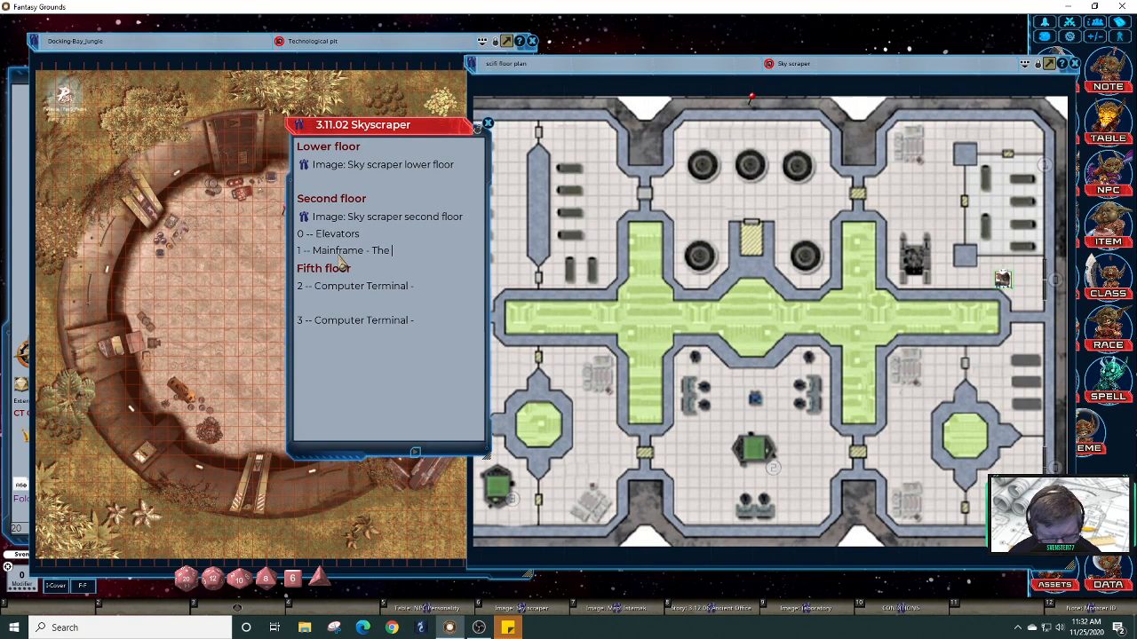
type(" remains of")
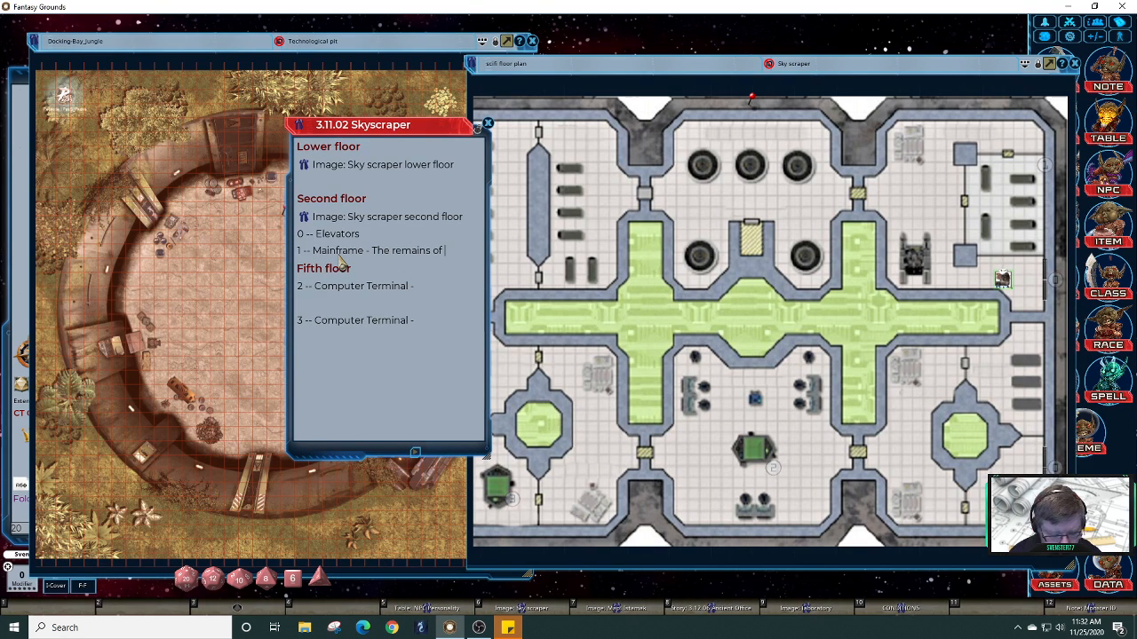
type("a compute")
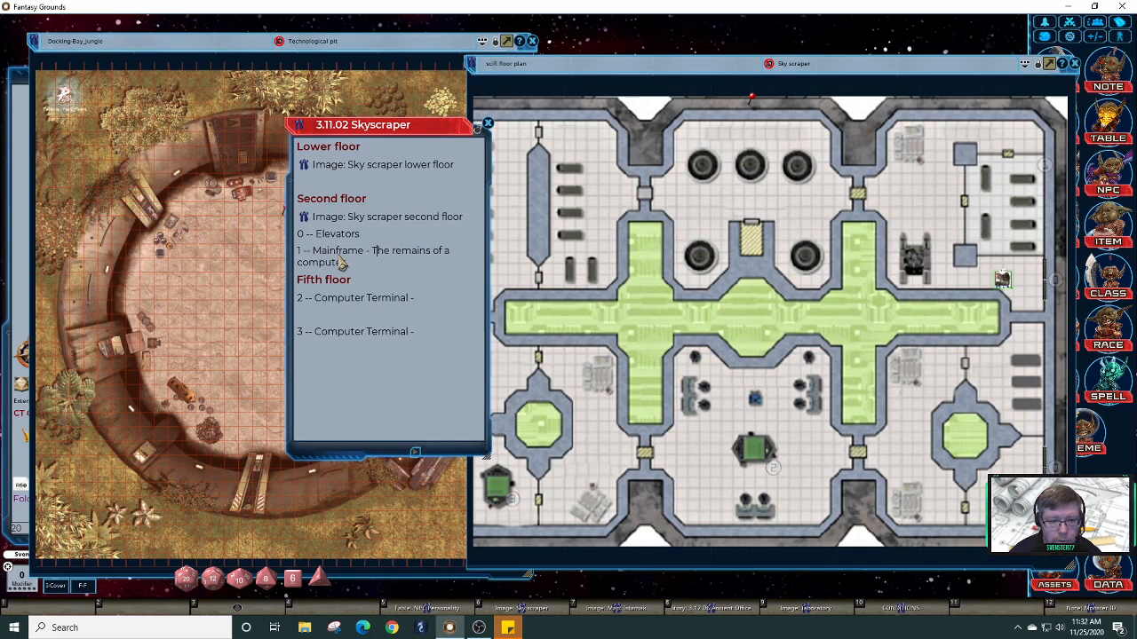
key("Return")
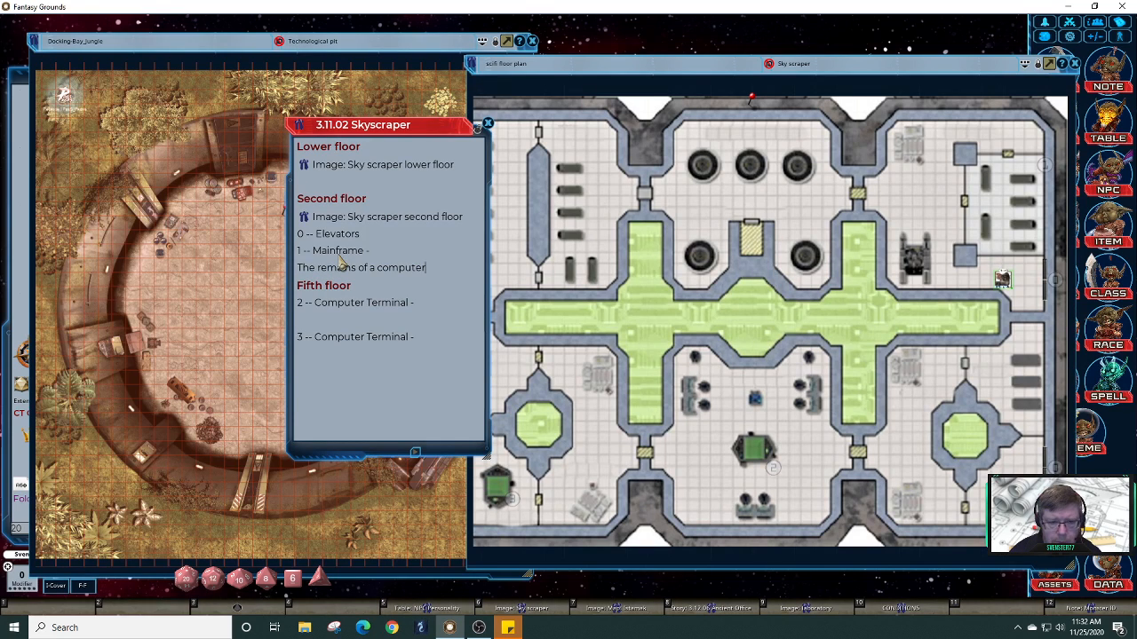
type("mainfra")
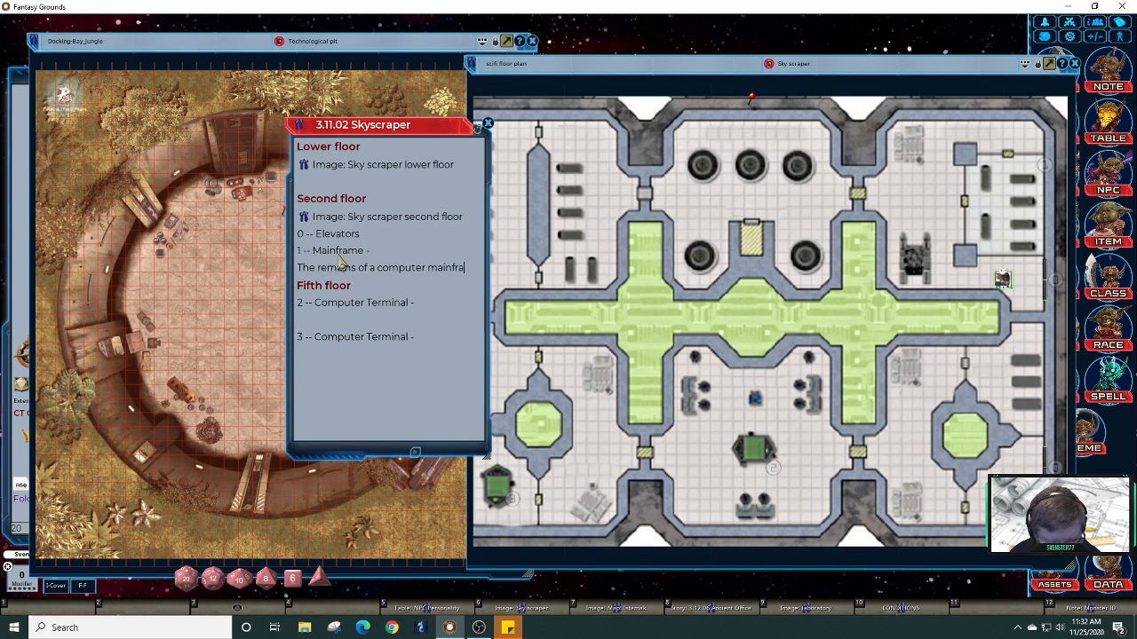
type("me setu")
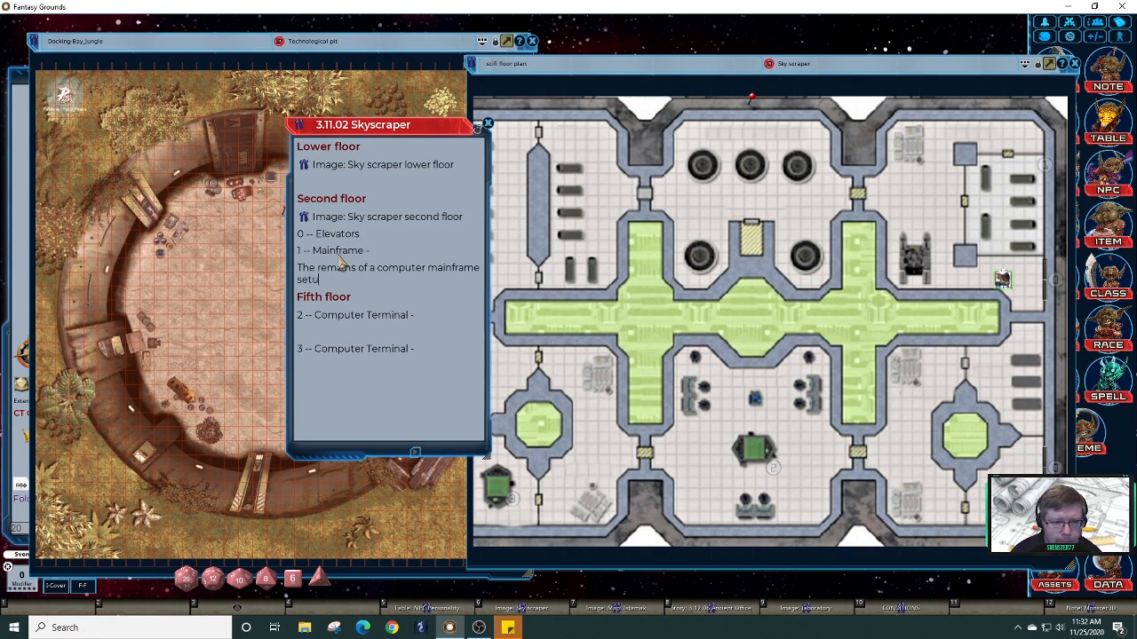
key("BackSpace")
key("BackSpace")
key("BackSpace")
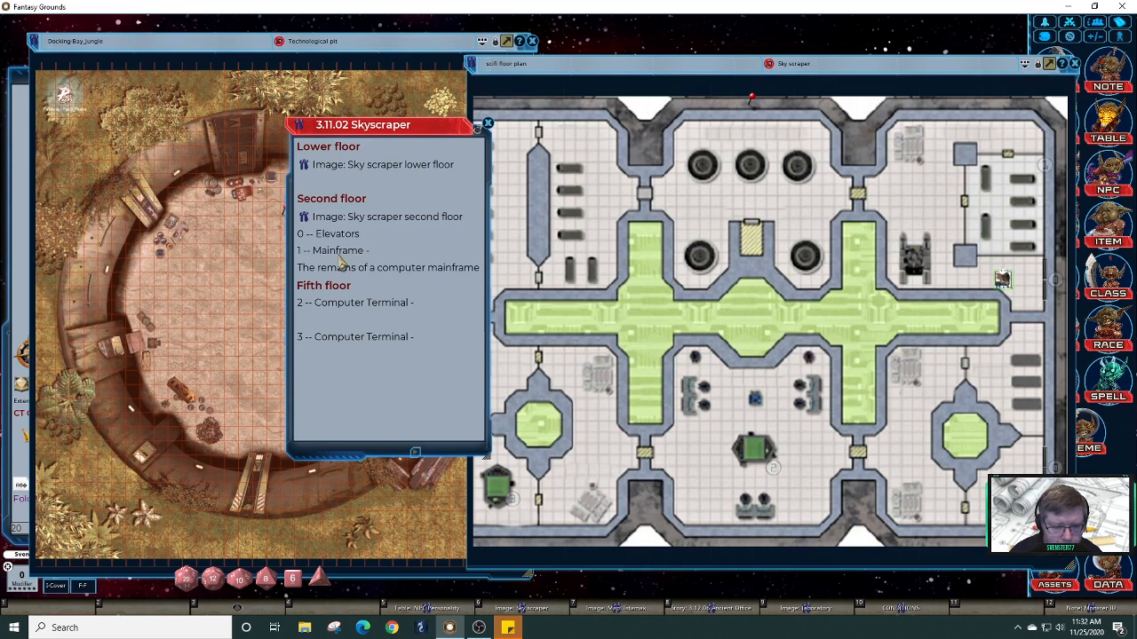
Step: Complete the first sentence of the Mainframe description with "has been undisturbed for several hundred years."
type("has been ")
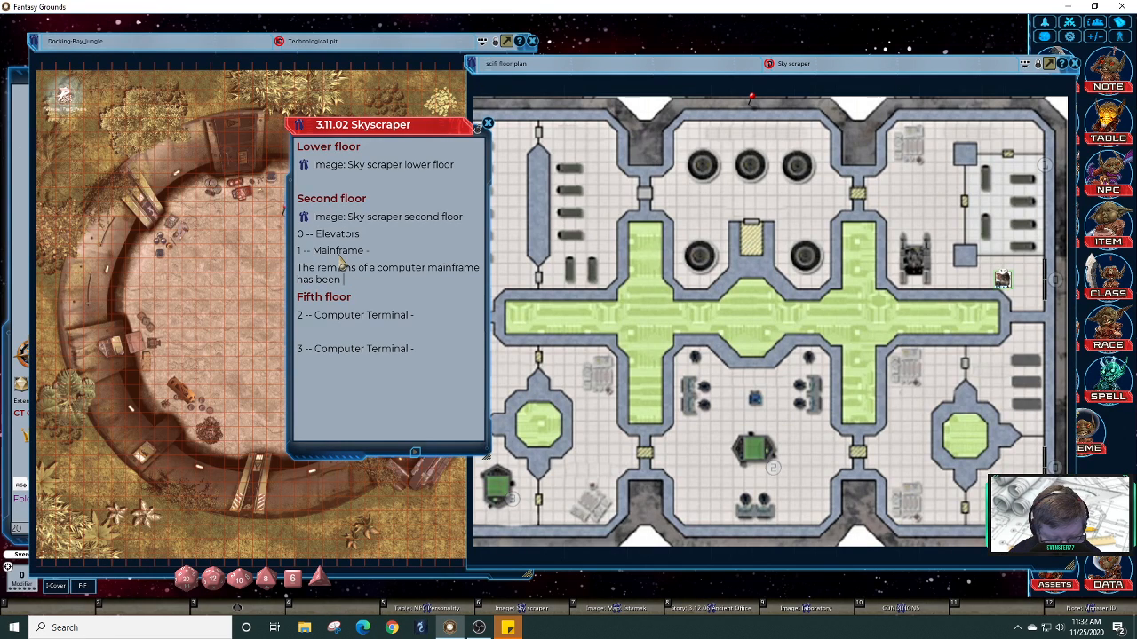
type("und")
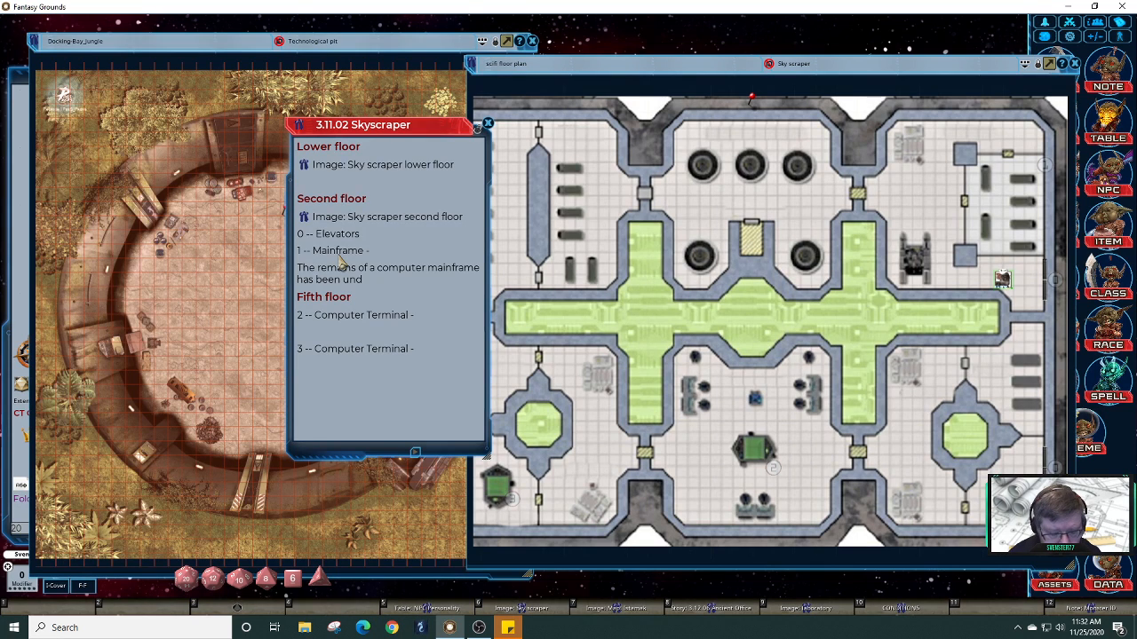
type("is")
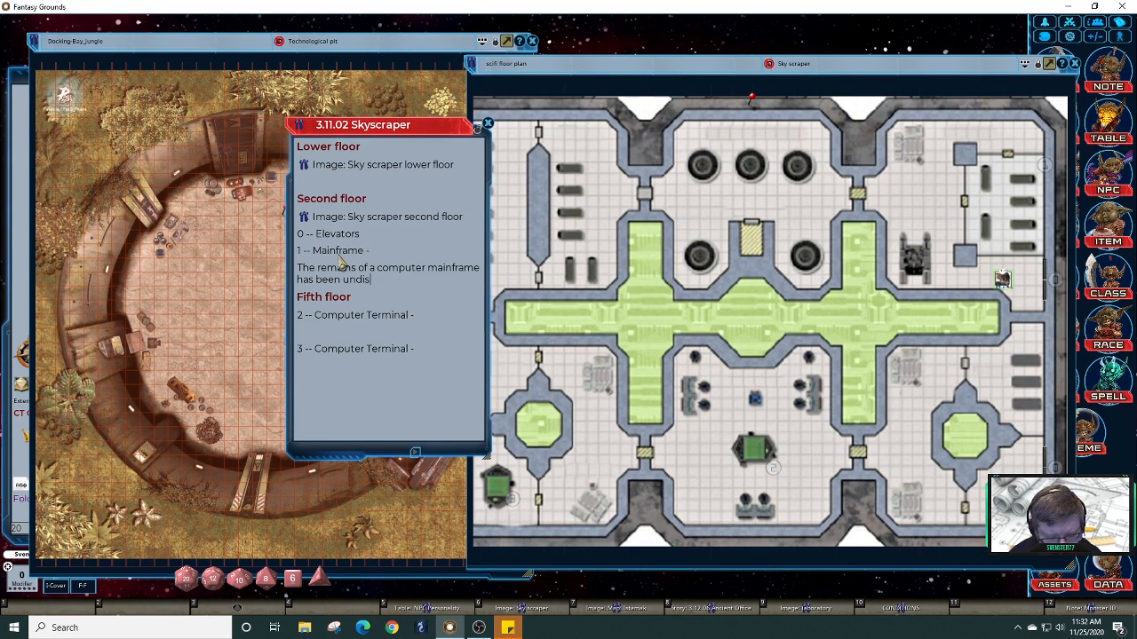
type("turbed ")
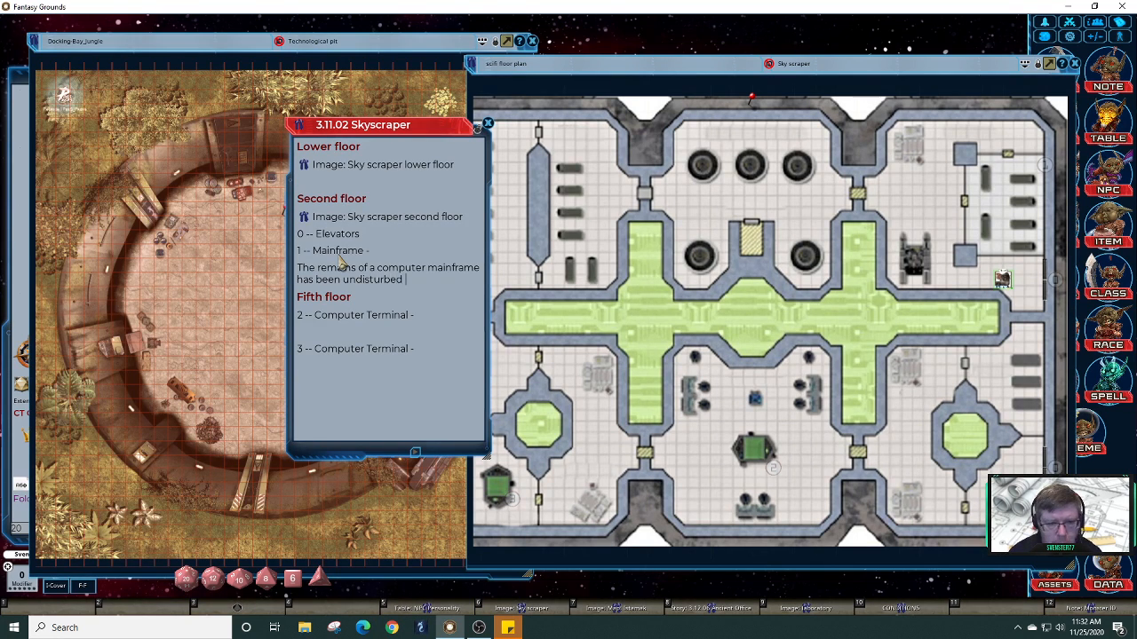
type("for s")
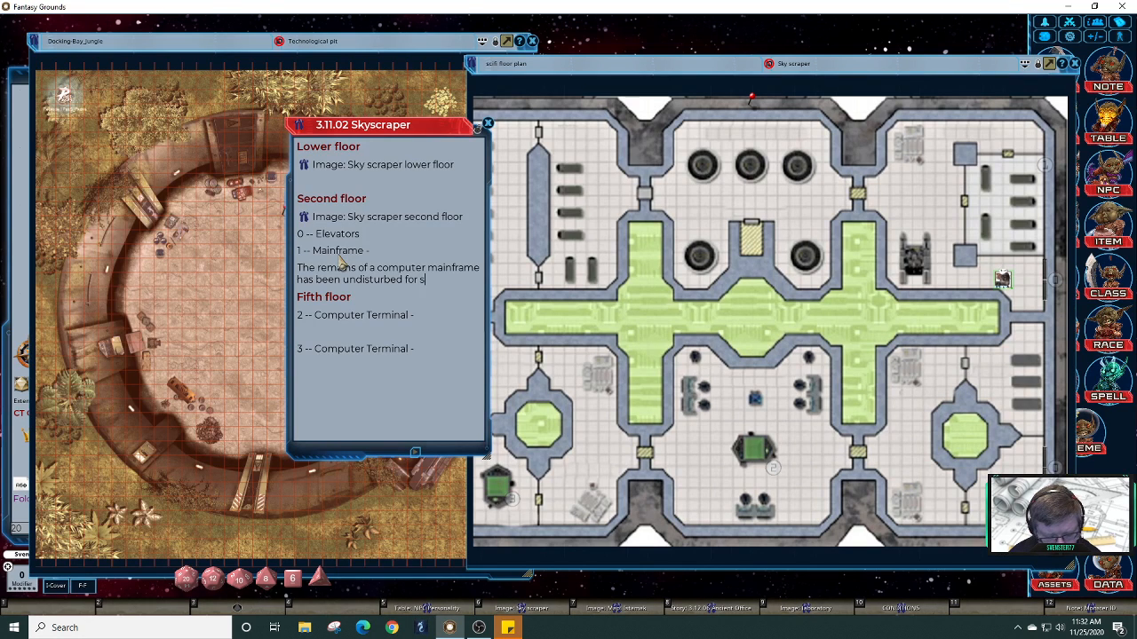
type("everal hu")
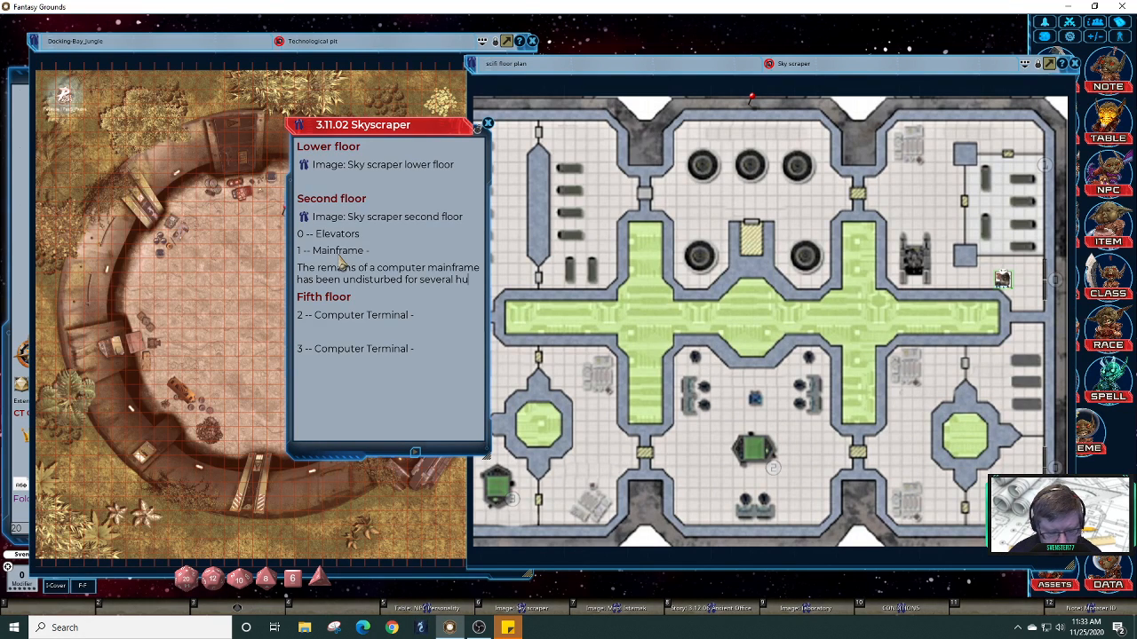
type("ndred")
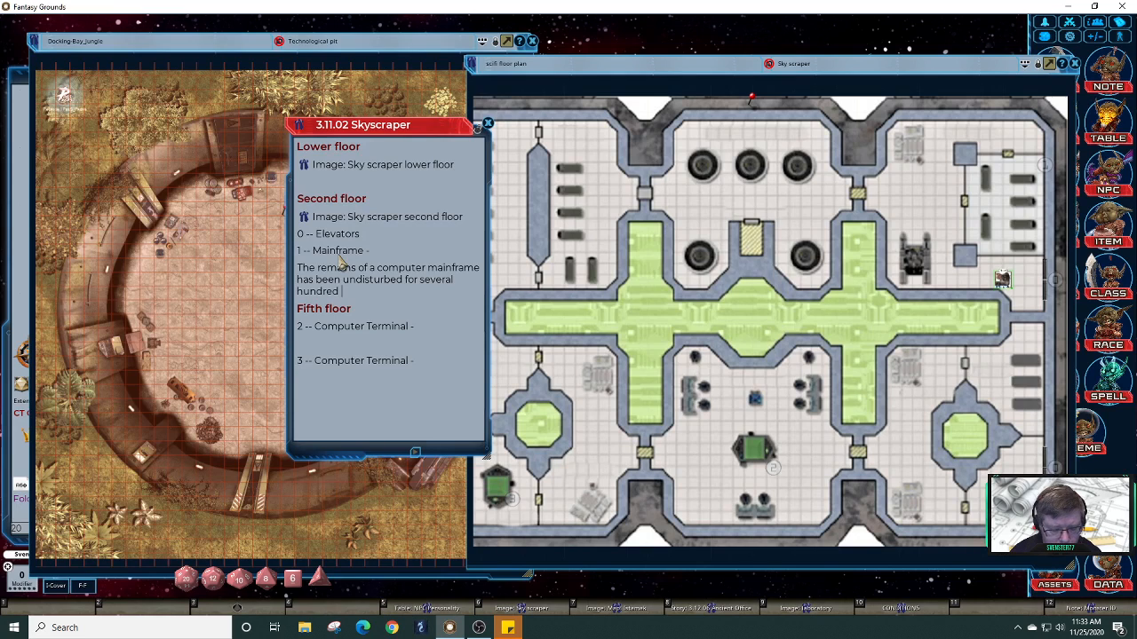
type(" years. ")
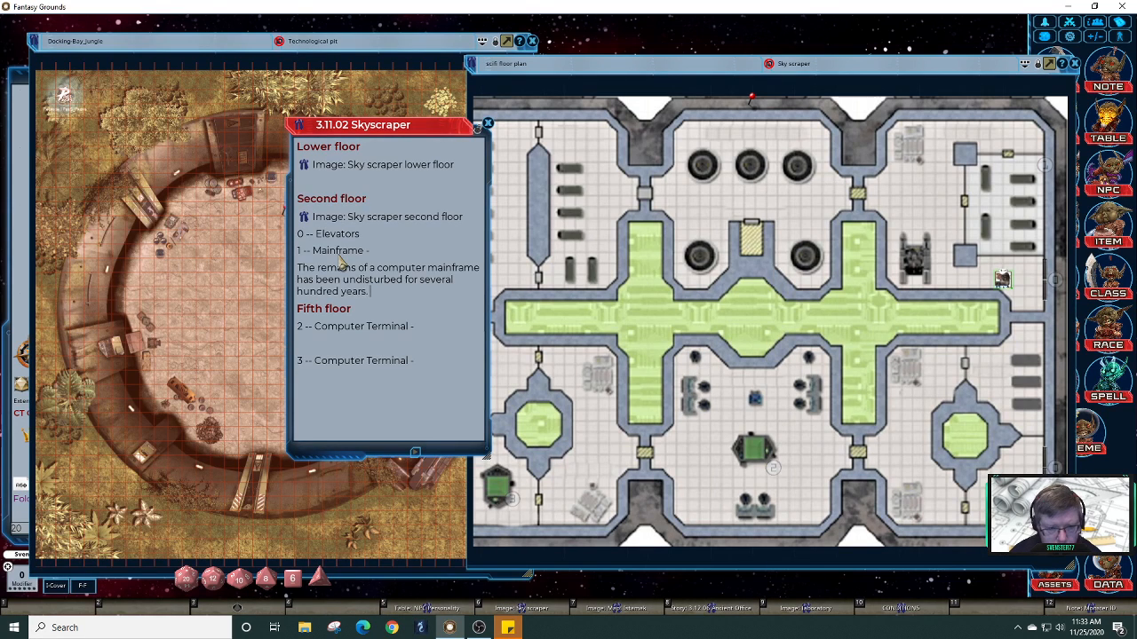
type("Besid")
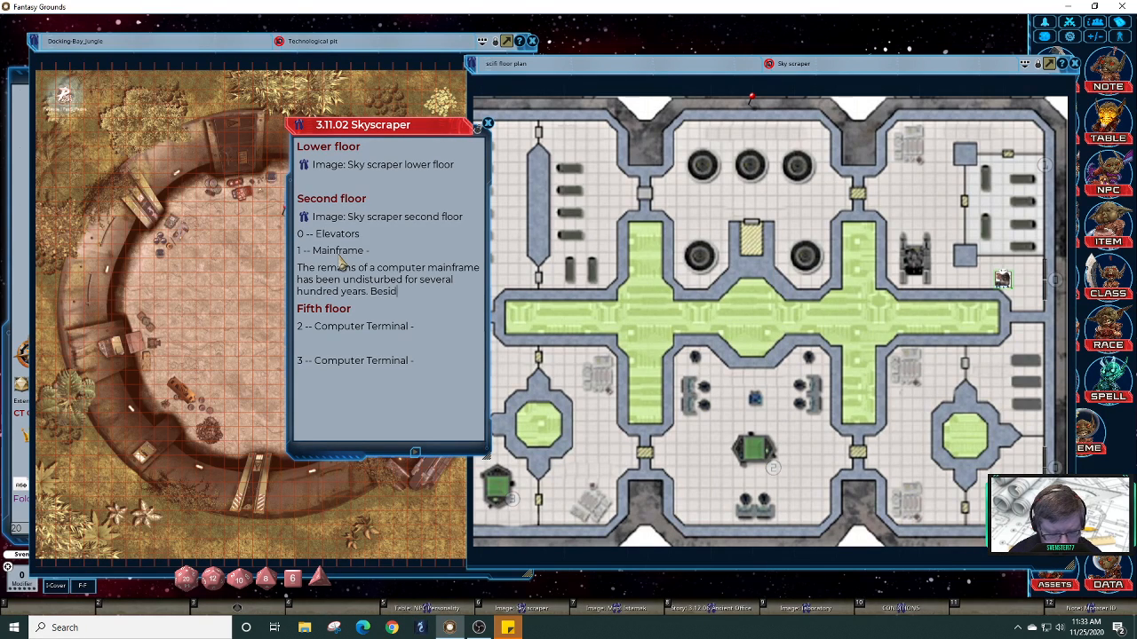
type("es the lack og")
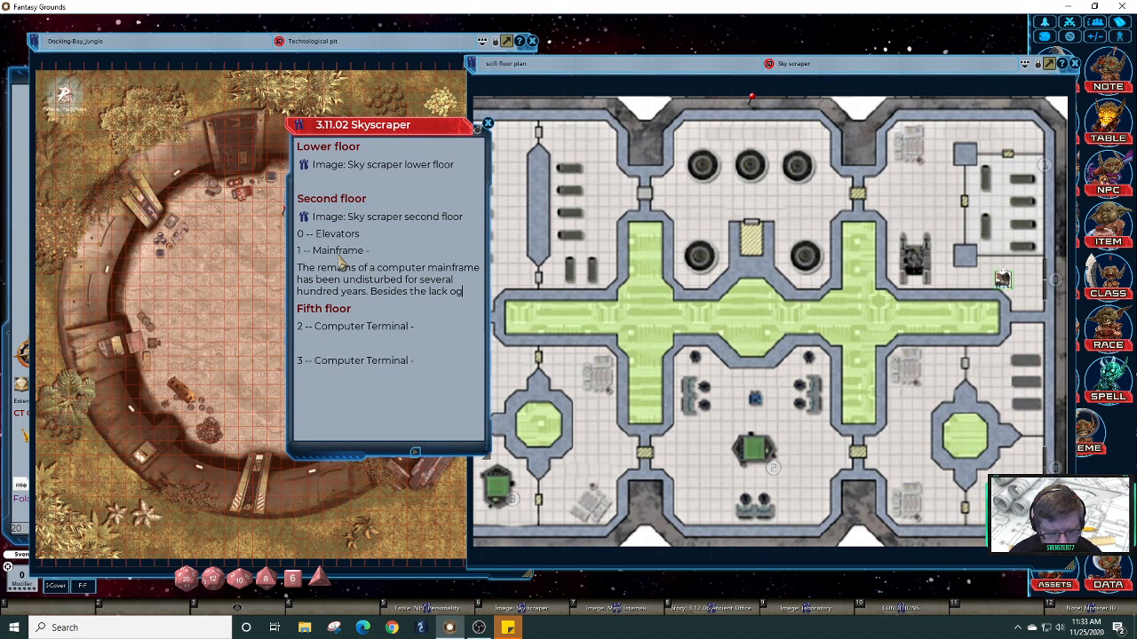
key("BackSpace")
type("f power")
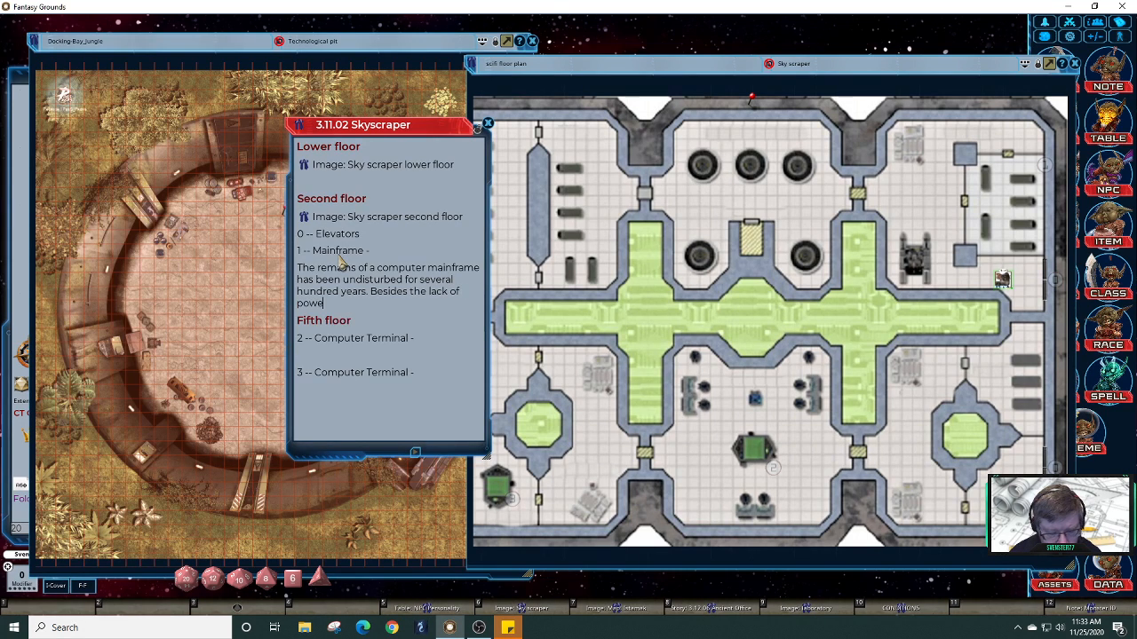
key("BackSpace")
key("BackSpace")
key("BackSpace")
key("BackSpace")
key("BackSpace")
key("BackSpace")
key("BackSpace")
key("BackSpace")
key("BackSpace")
key("BackSpace")
key("BackSpace")
key("BackSpace")
key("BackSpace")
key("BackSpace")
key("BackSpace")
key("BackSpace")
key("BackSpace")
key("BackSpace")
key("BackSpace")
key("BackSpace")
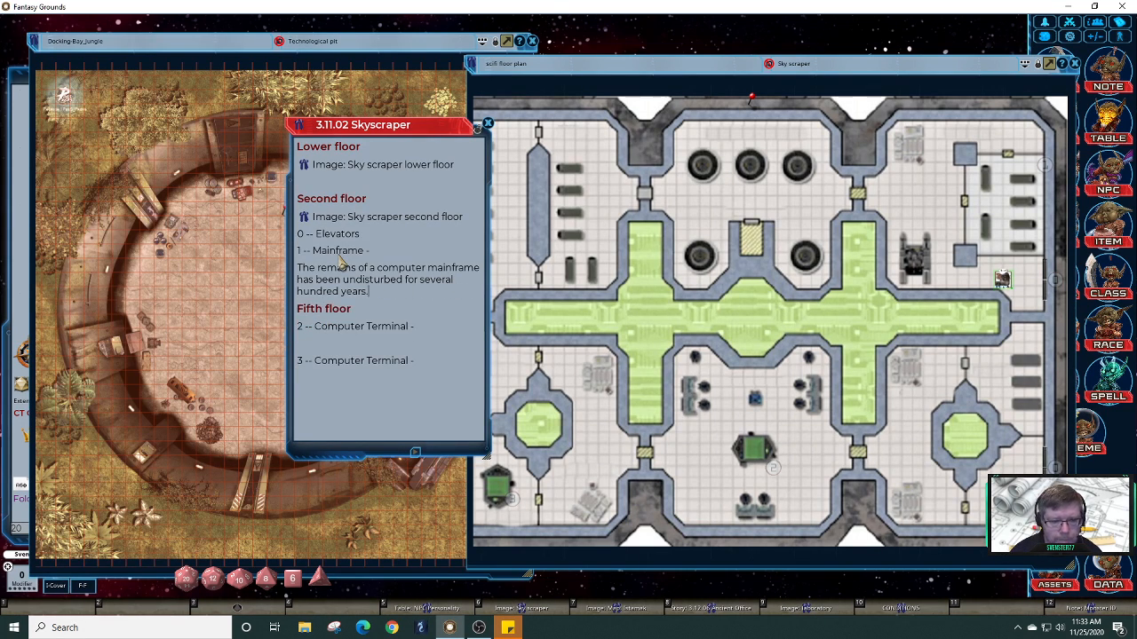
Step: Start a second sentence in the Mainframe description with "While completely"
key("shift")
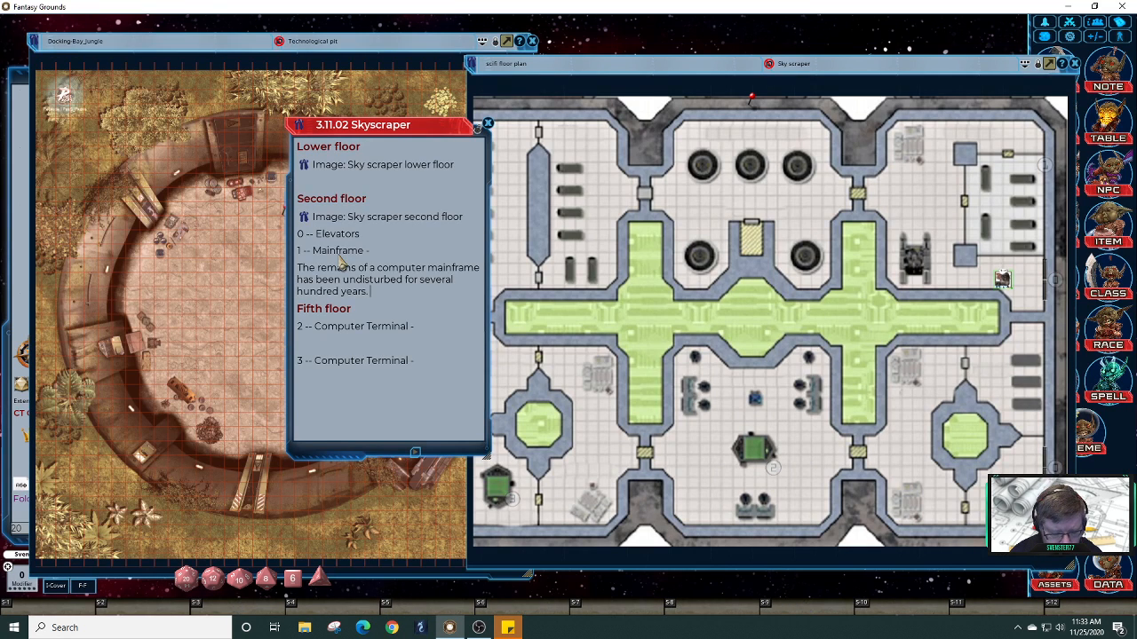
type("While c")
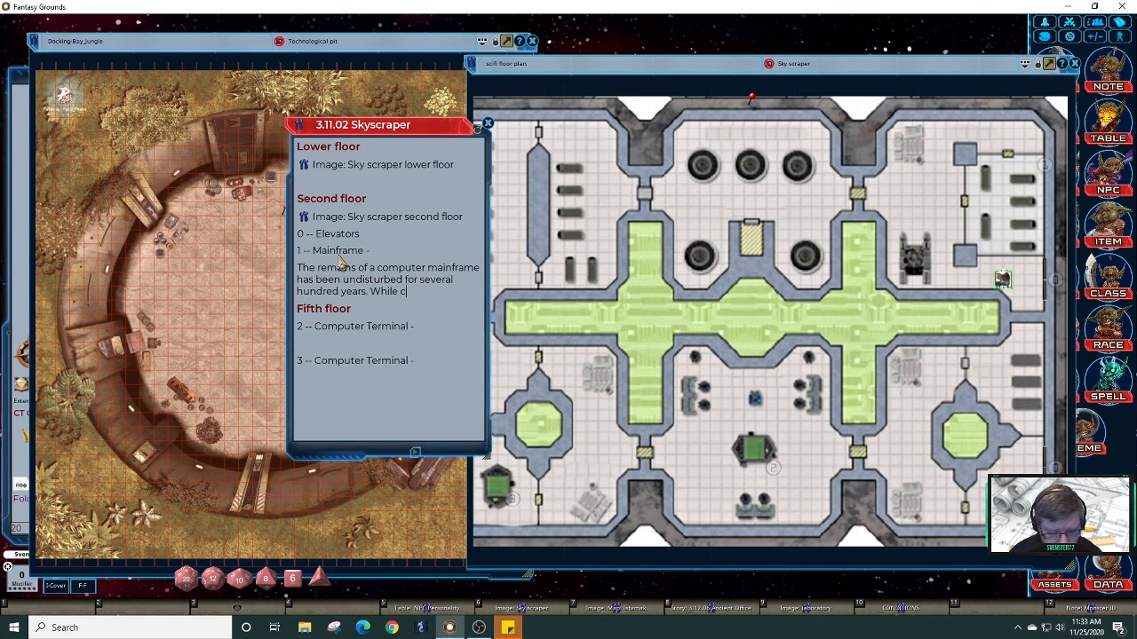
type("ompletely ")
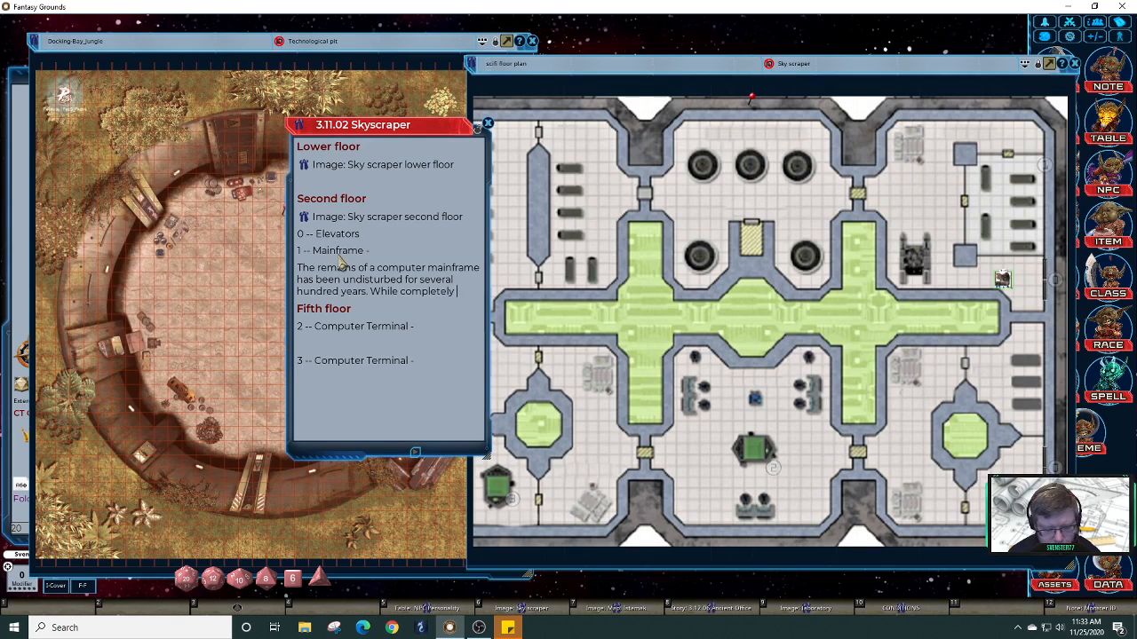
type("unusa")
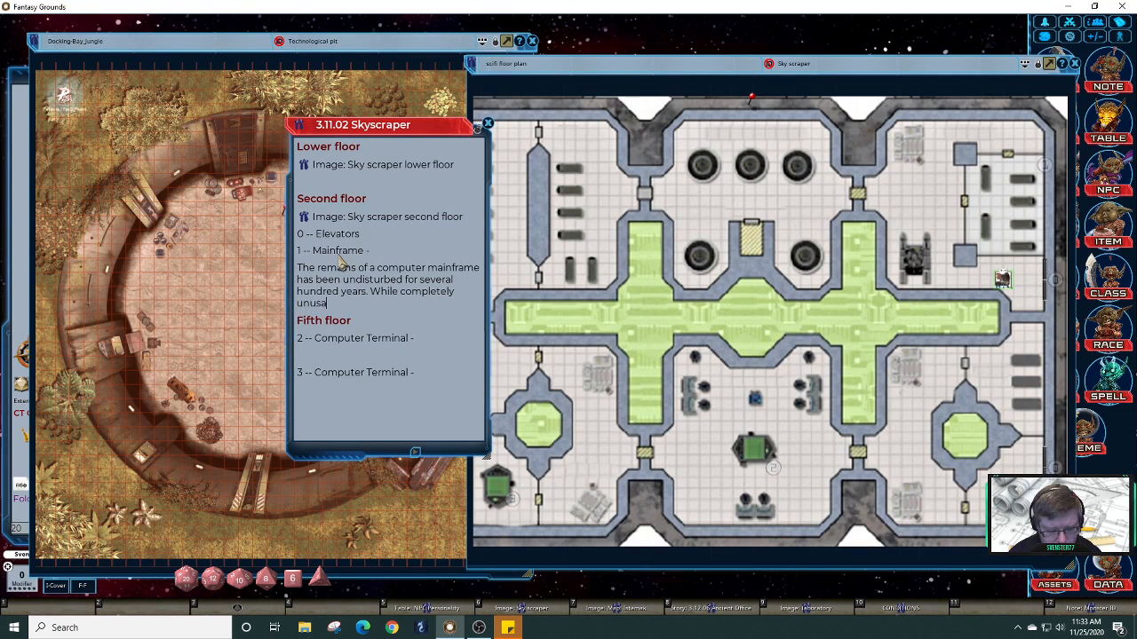
type("ble")
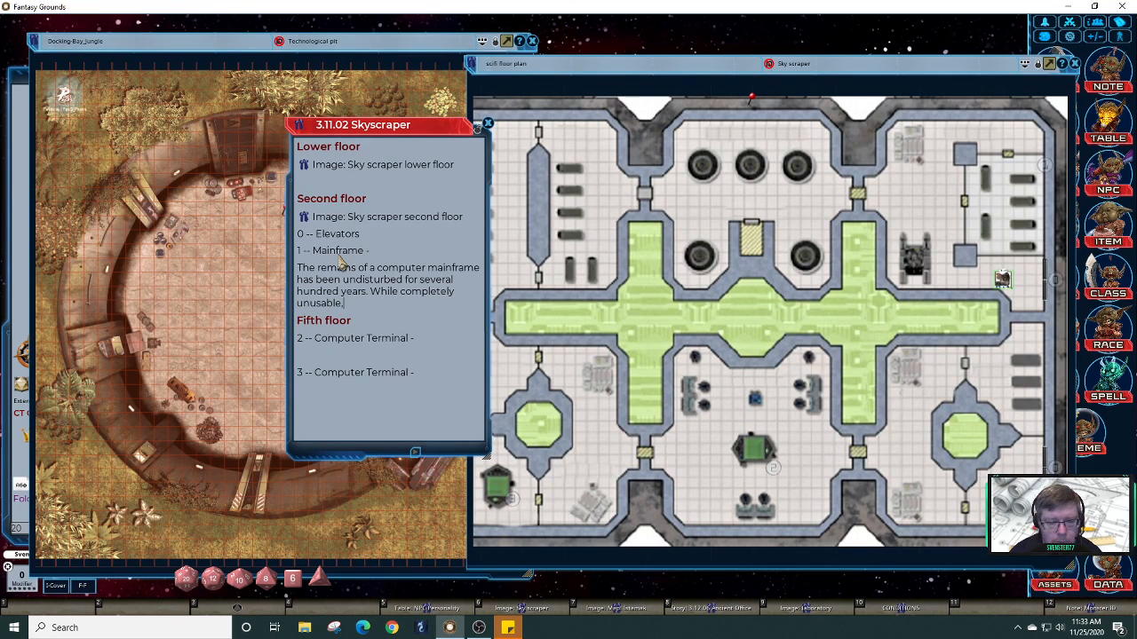
key("BackSpace")
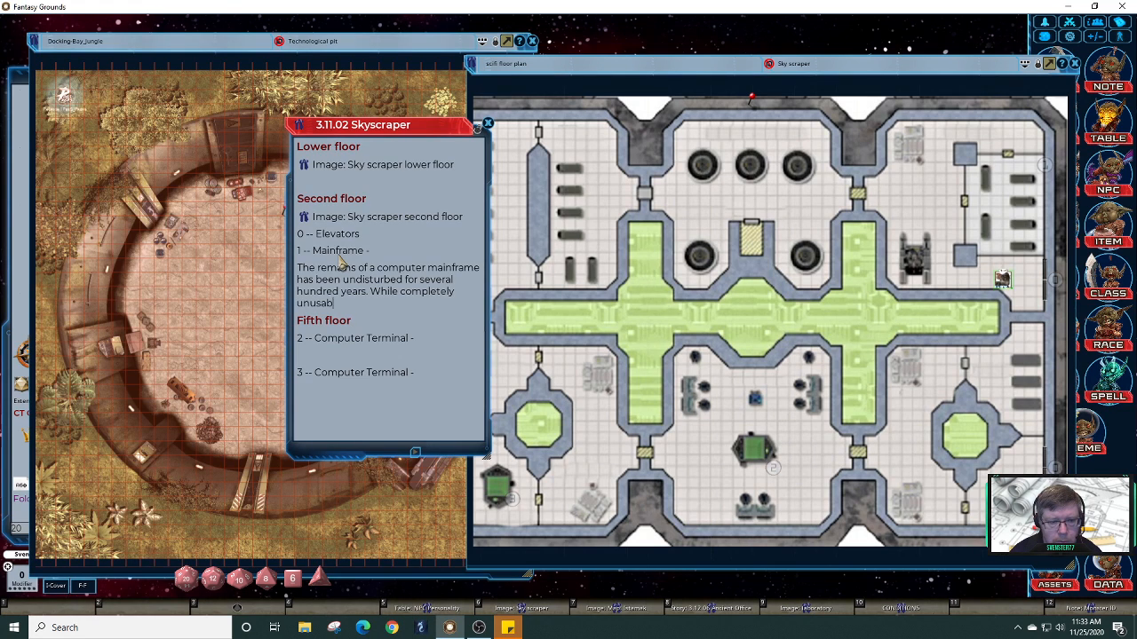
key("BackSpace")
key("BackSpace")
key("BackSpace")
key("BackSpace")
key("BackSpace")
key("BackSpace")
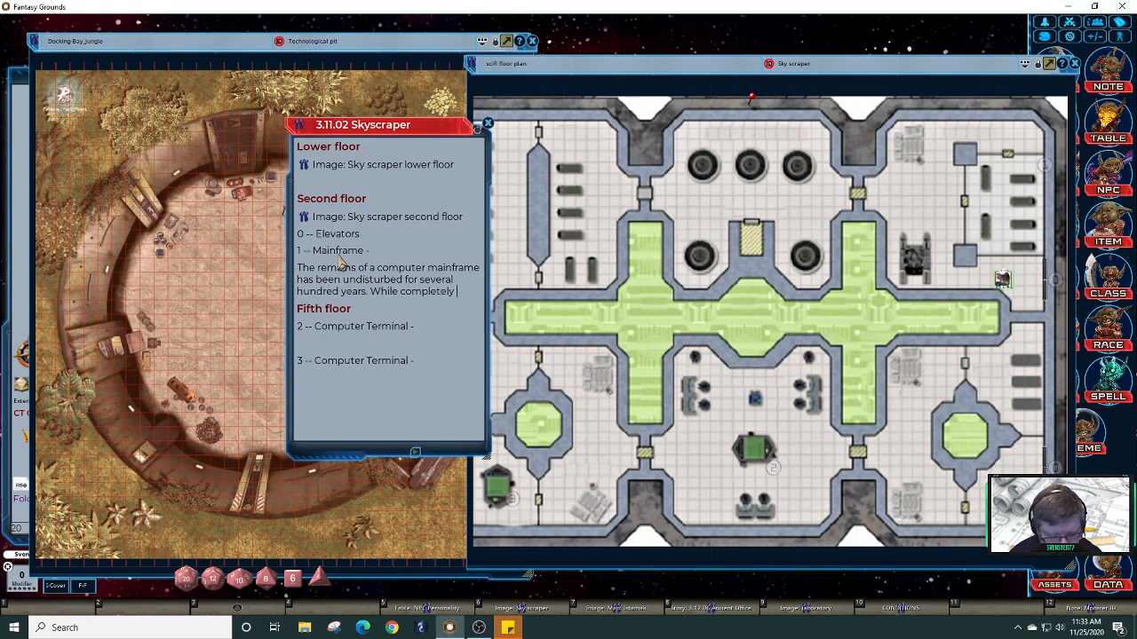
Step: Continue the second Mainframe sentence with the hyphenated word "non-functioning" followed by a comma
type("non func")
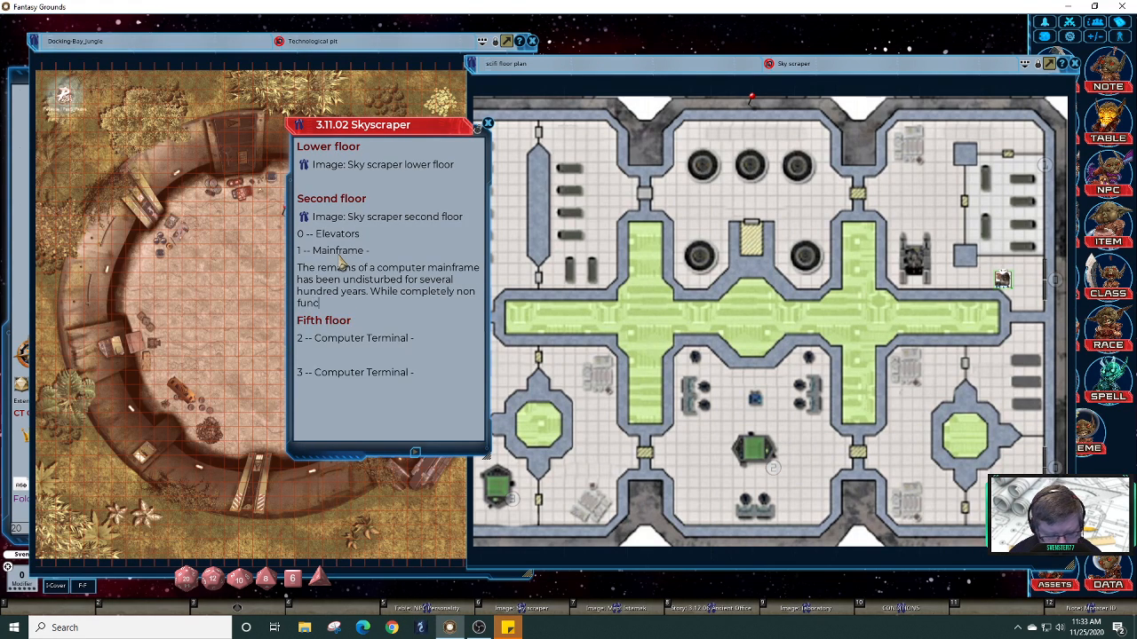
type("tioning,")
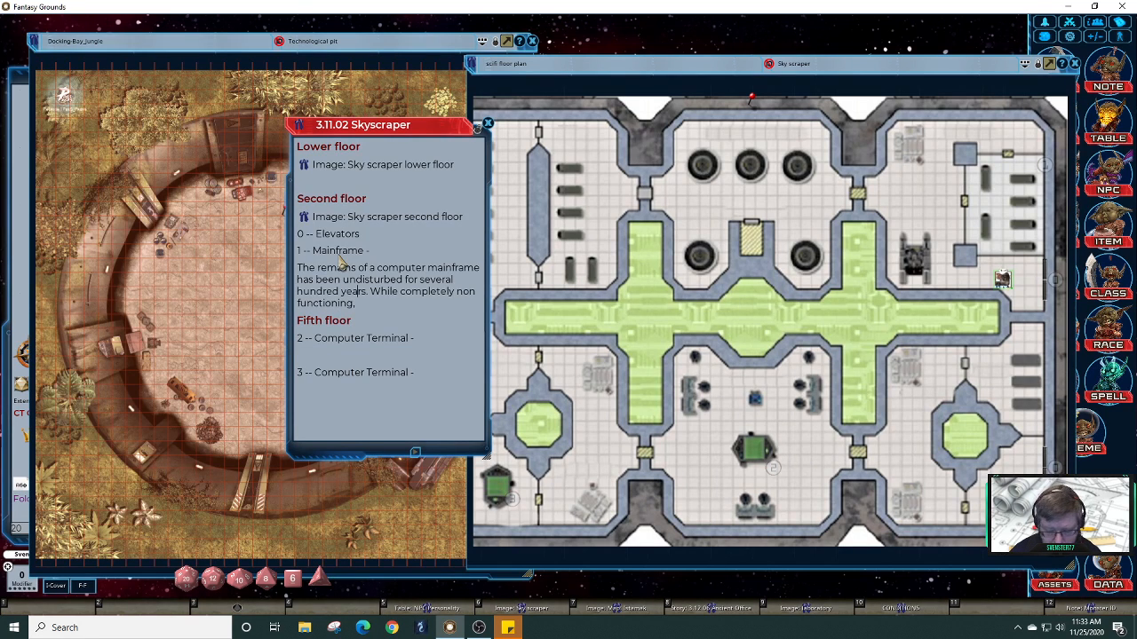
key("BackSpace")
type("-")
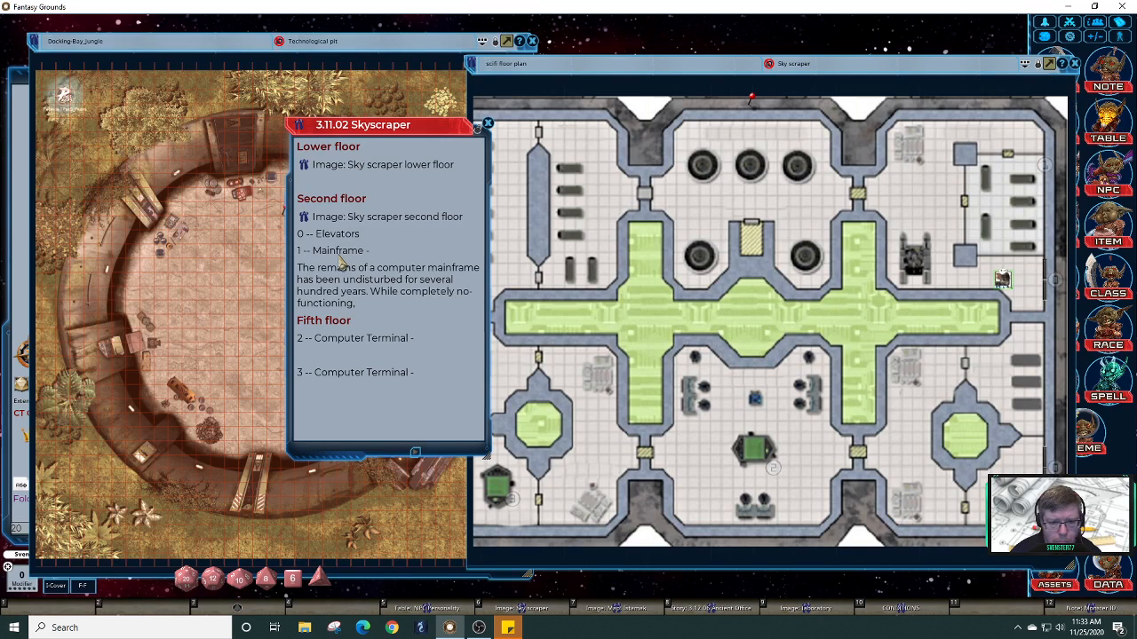
key("BackSpace")
type("n")
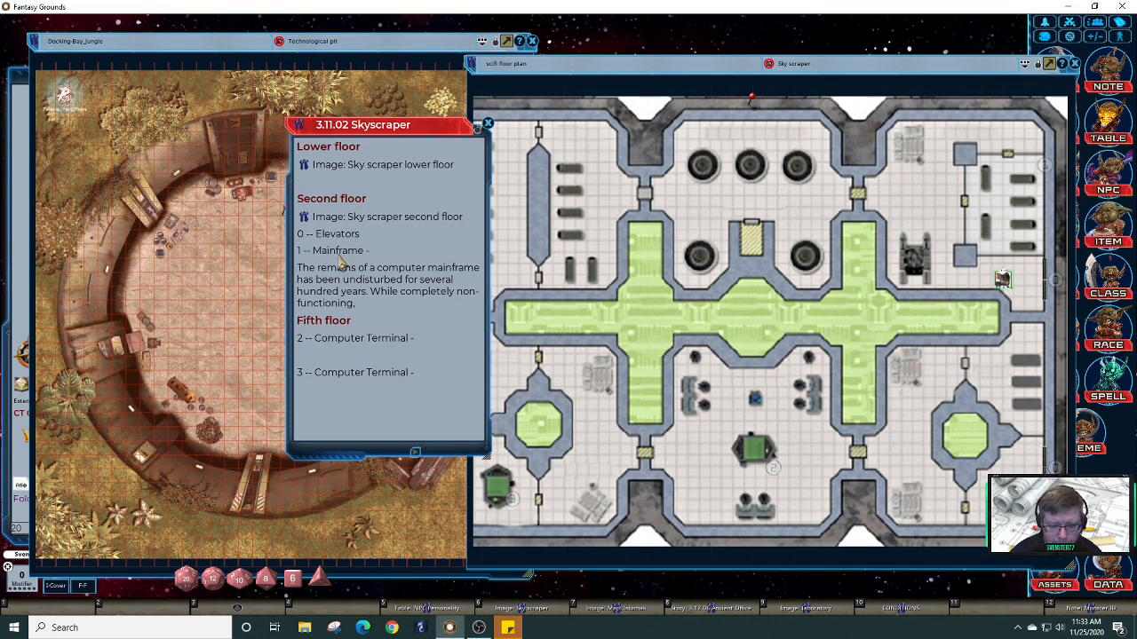
key("BackSpace")
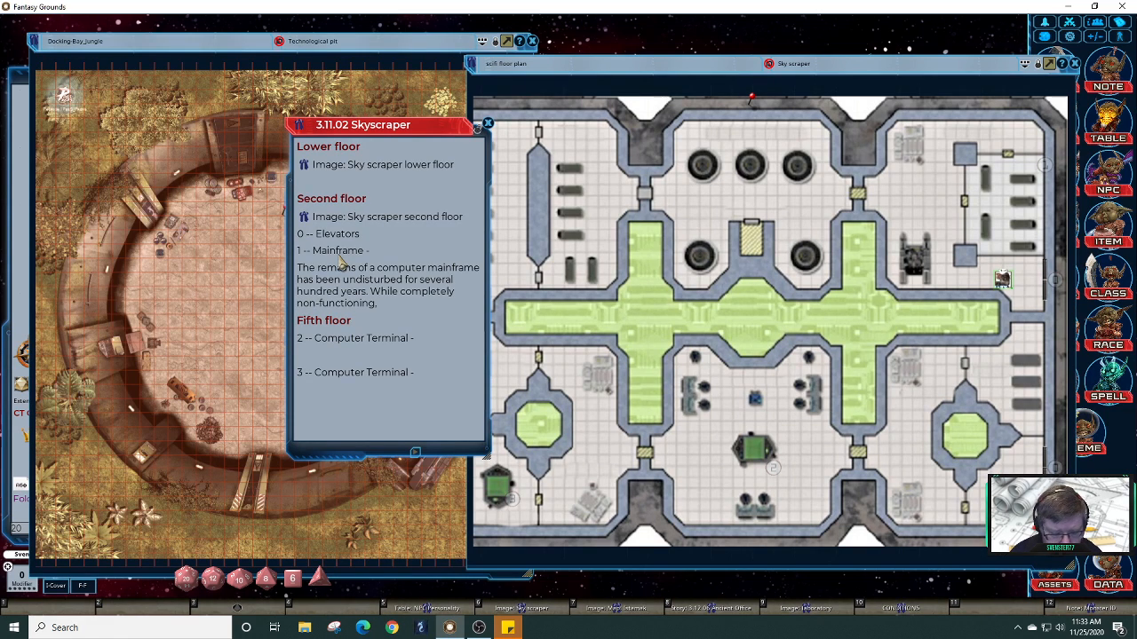
Step: Extend the Mainframe sentence with "you are able to" and begin the word "scavenge"
type("you are able ")
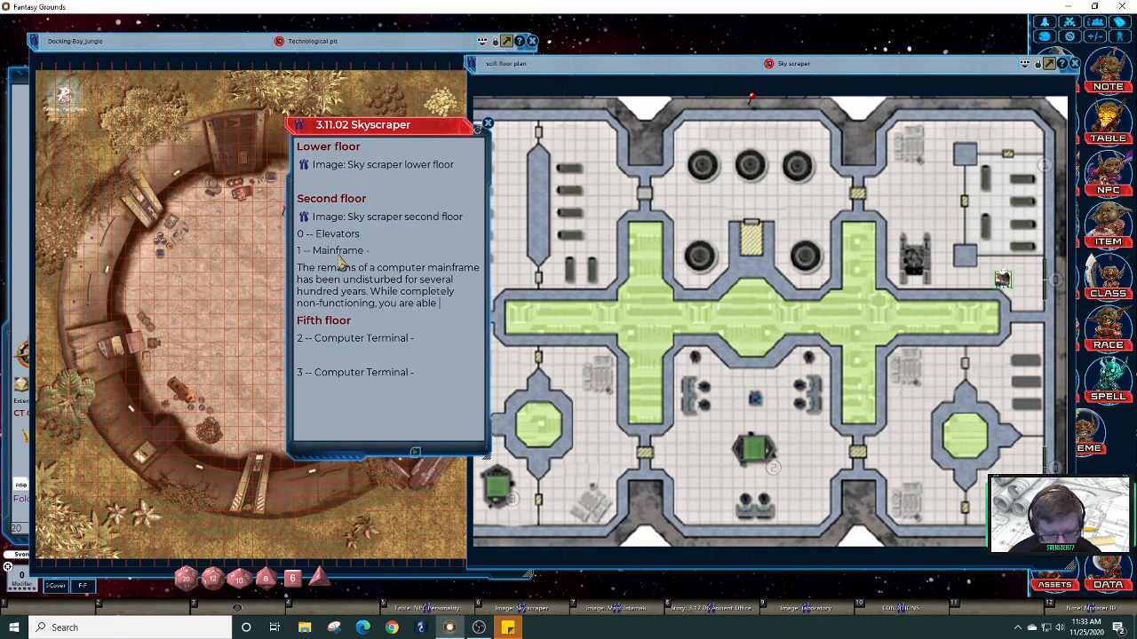
type("to scavnege")
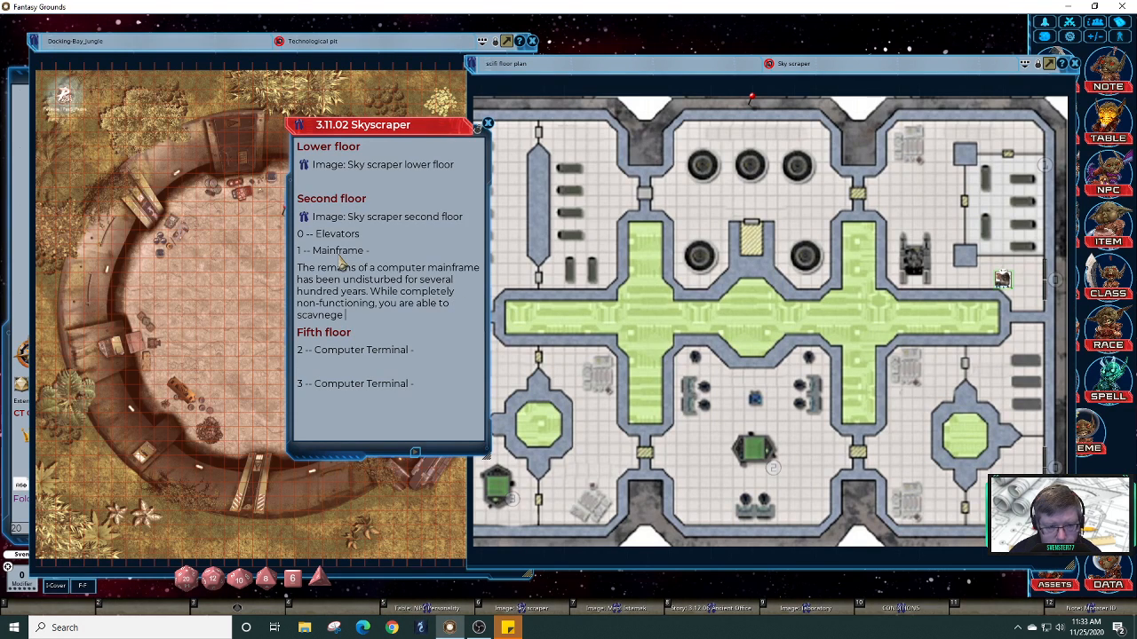
key("BackSpace")
key("BackSpace")
key("BackSpace")
key("BackSpace")
key("BackSpace")
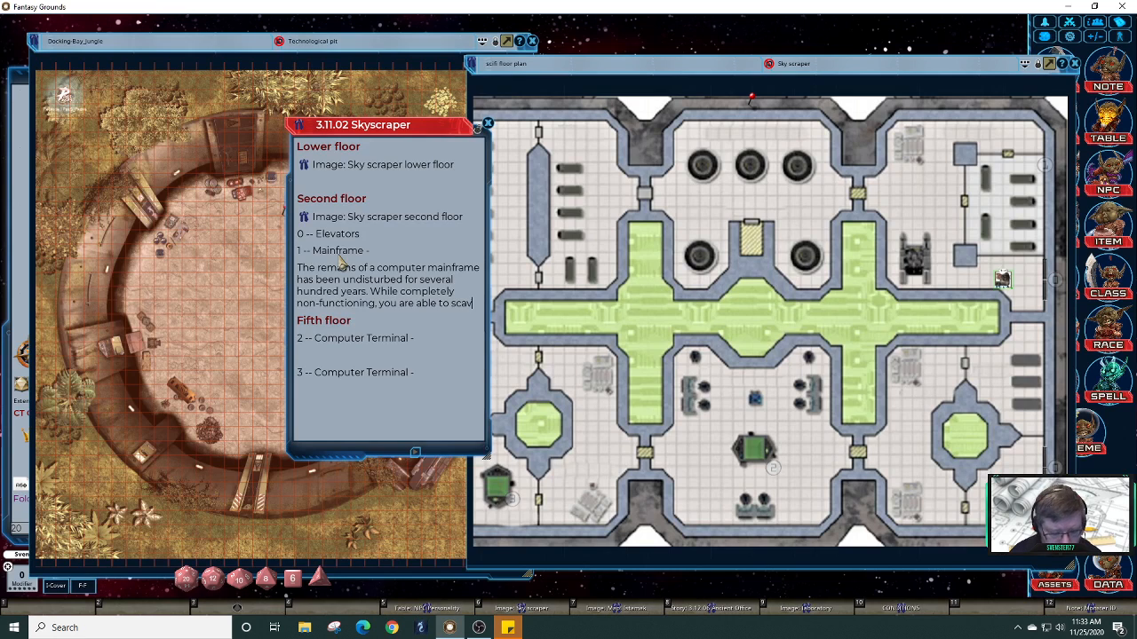
type("engs")
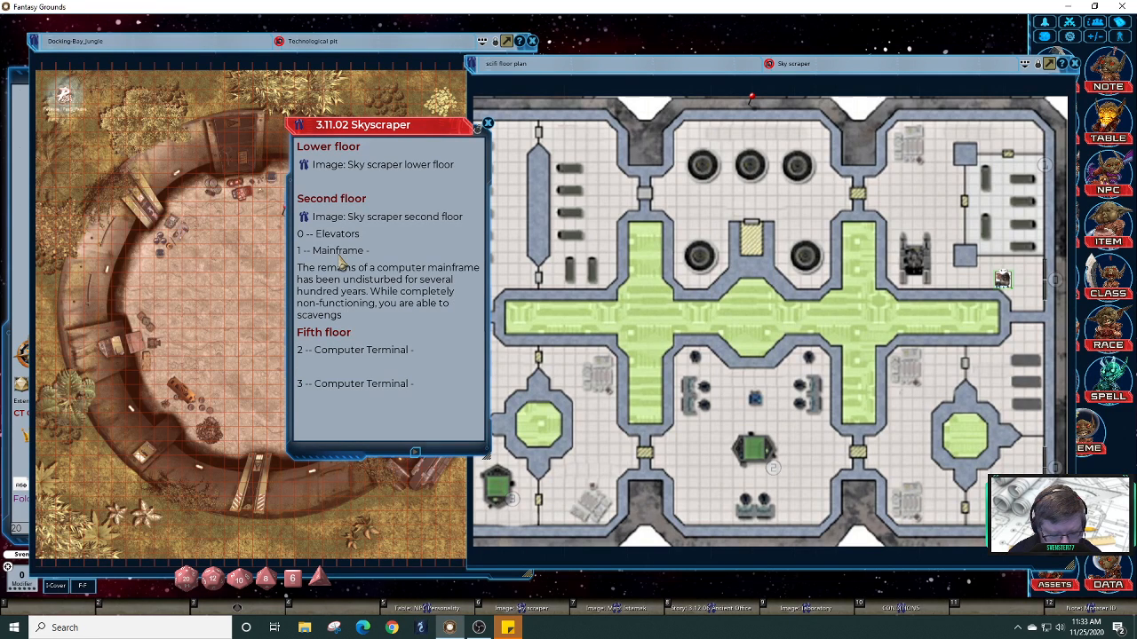
type(" several")
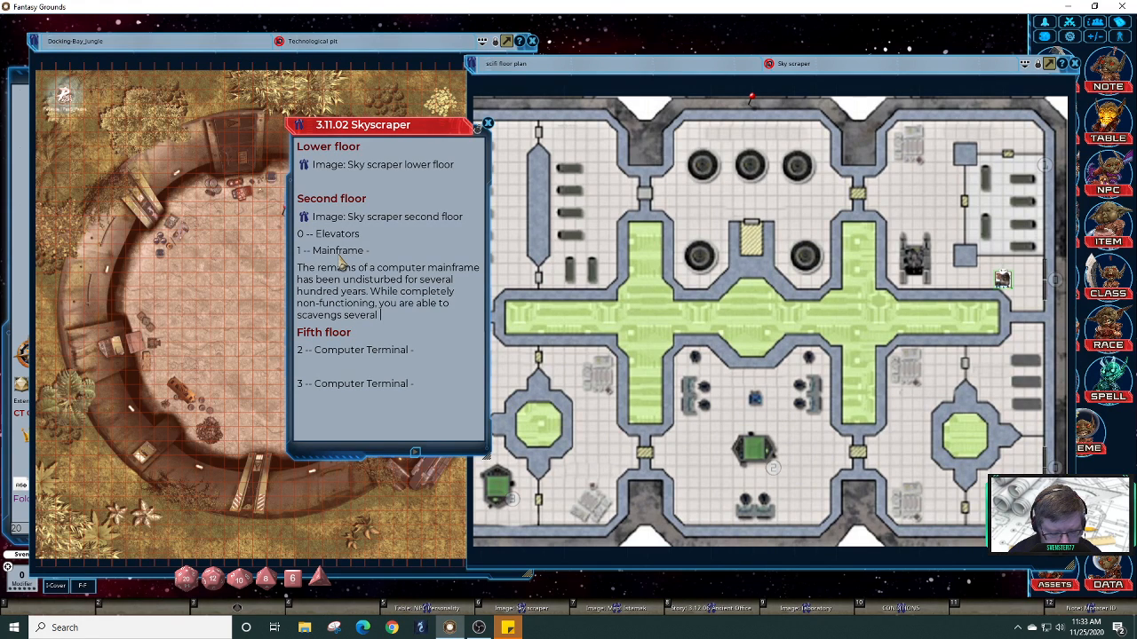
key("BackSpace")
key("BackSpace")
key("BackSpace")
key("BackSpace")
key("BackSpace")
key("BackSpace")
key("BackSpace")
key("BackSpace")
key("BackSpace")
key("BackSpace")
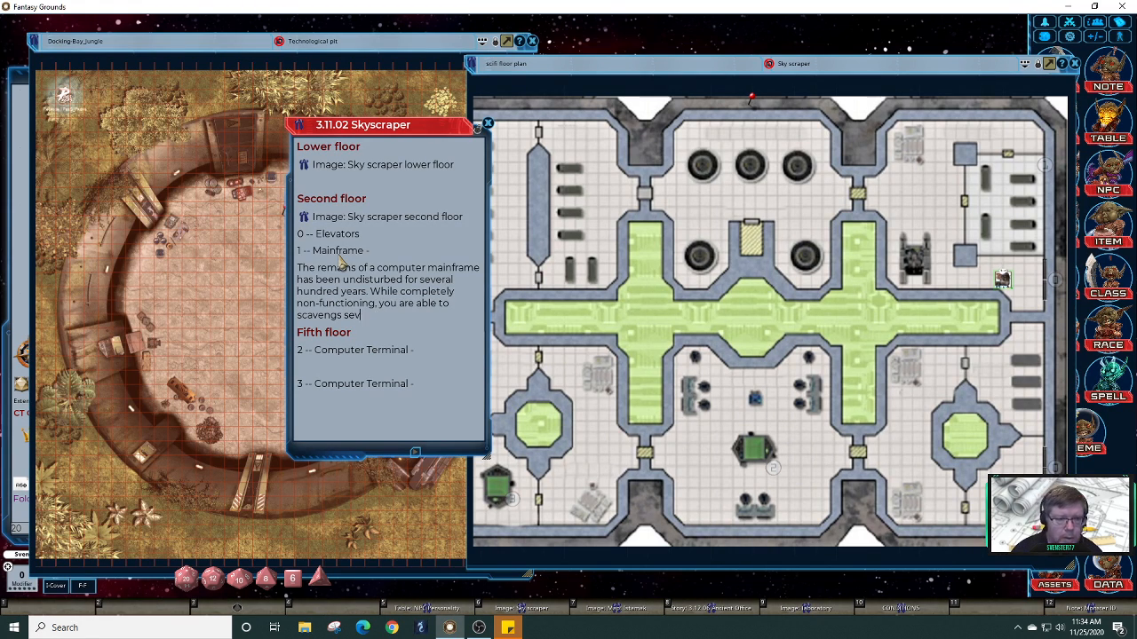
Step: End the sentence with "scavenge a lot of bits and pieces from the verious shelves." and format the Mainframe description as a chat frame with a blank line below
type("e a lot ")
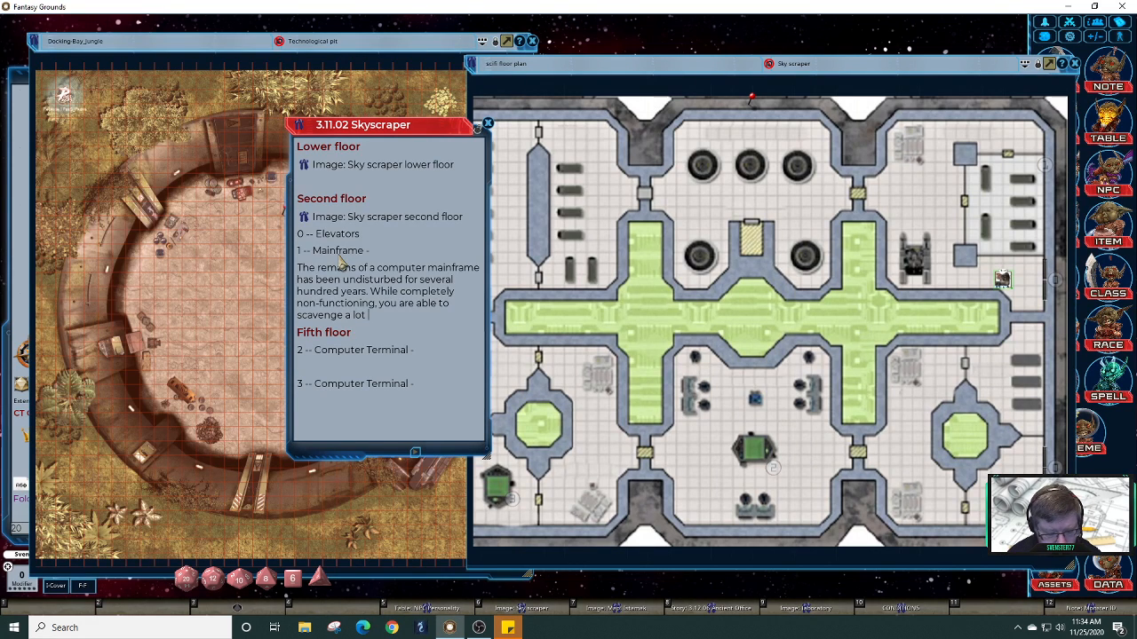
type("of bits and pieces ")
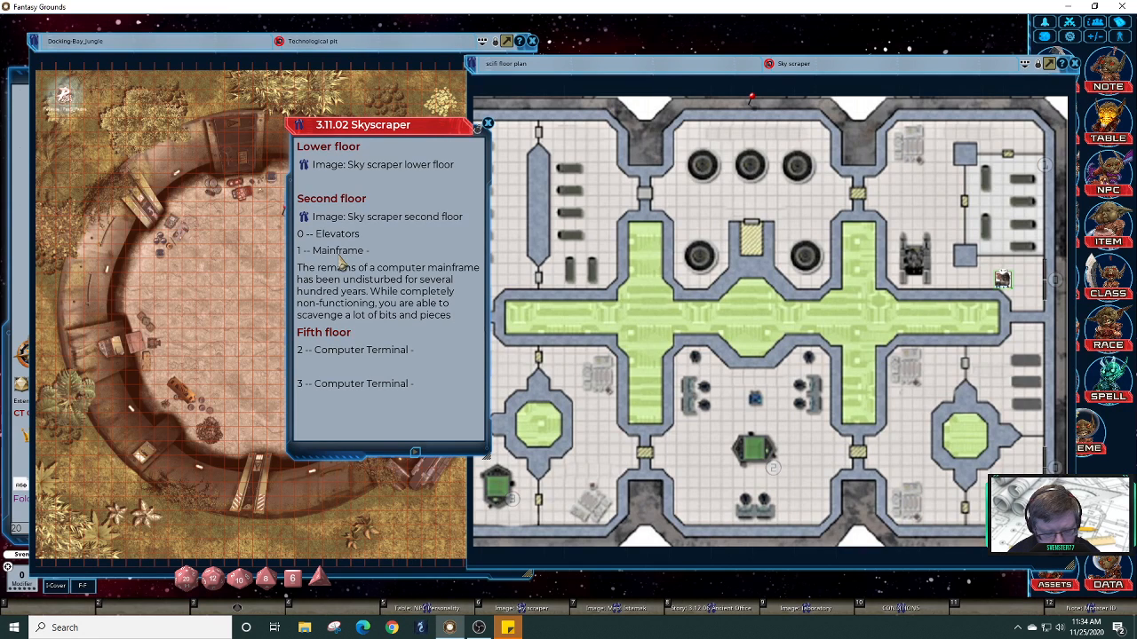
type("from the ve")
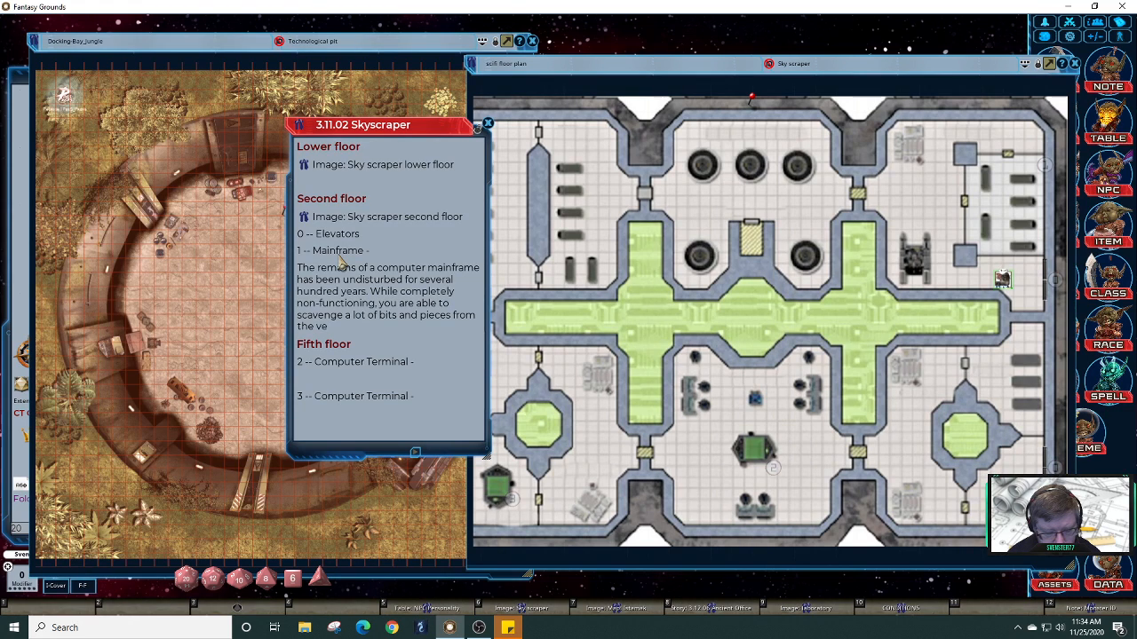
type("rious shelves.")
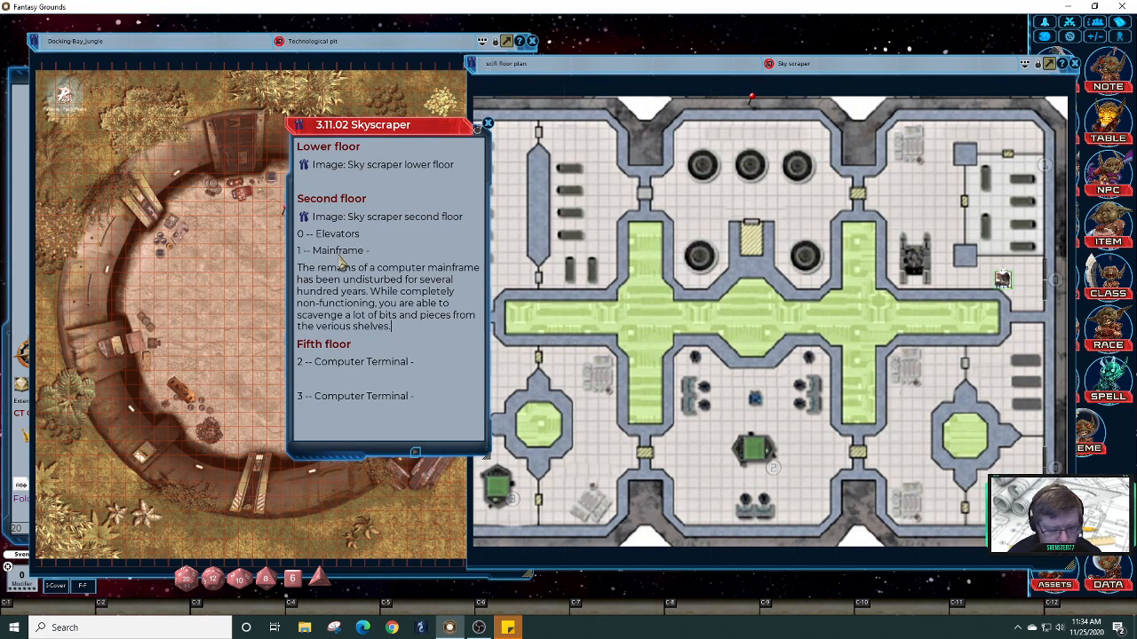
key("ctrl+3")
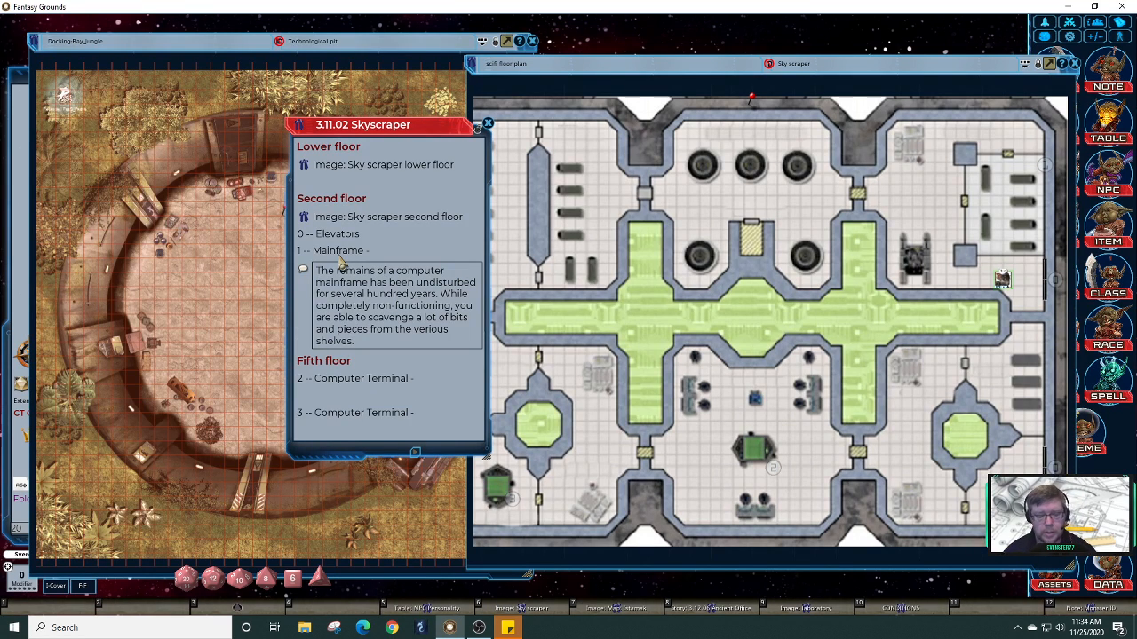
key("Return")
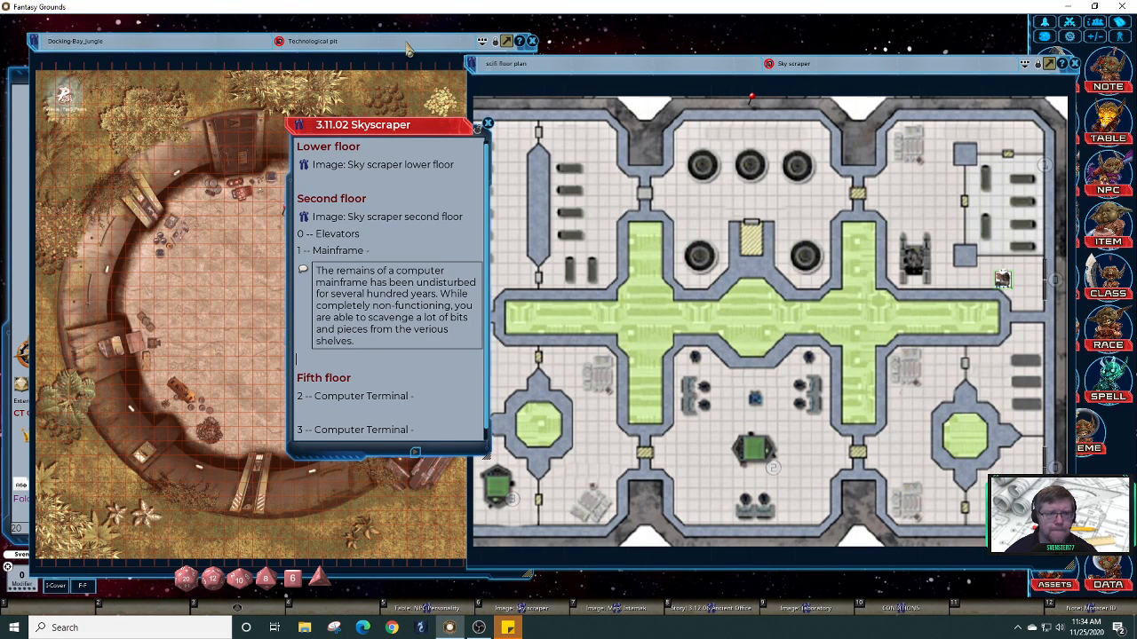
Step: Close the Technological pit map and move the 3.11.02 Skyscraper story window clear of the chat window
left_click(532, 41)
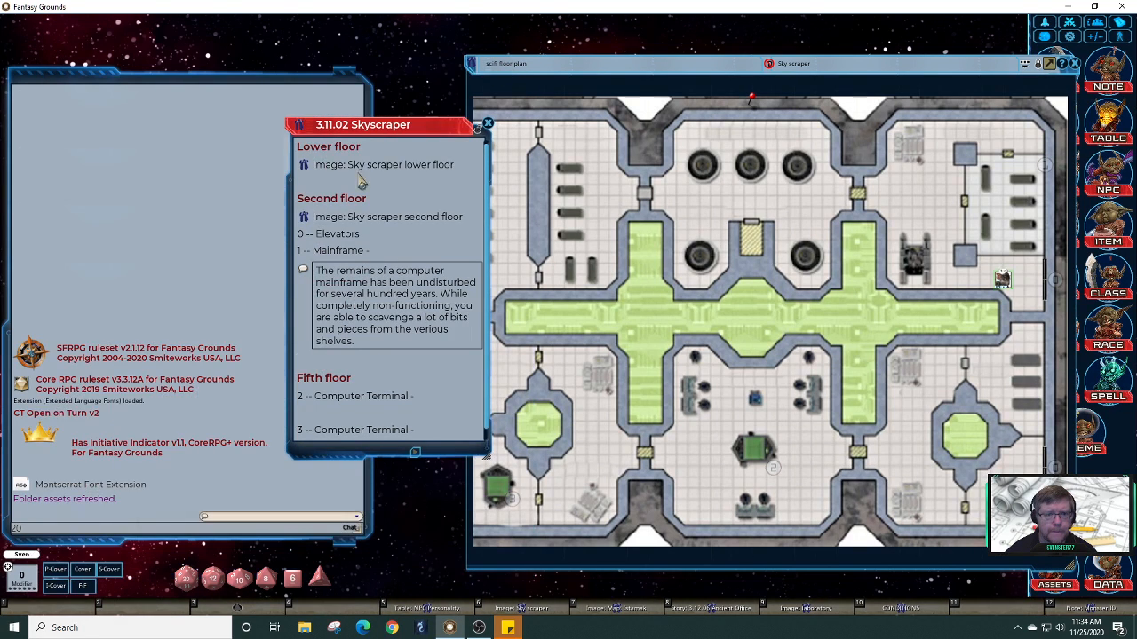
left_click_drag(425, 131, 512, 47)
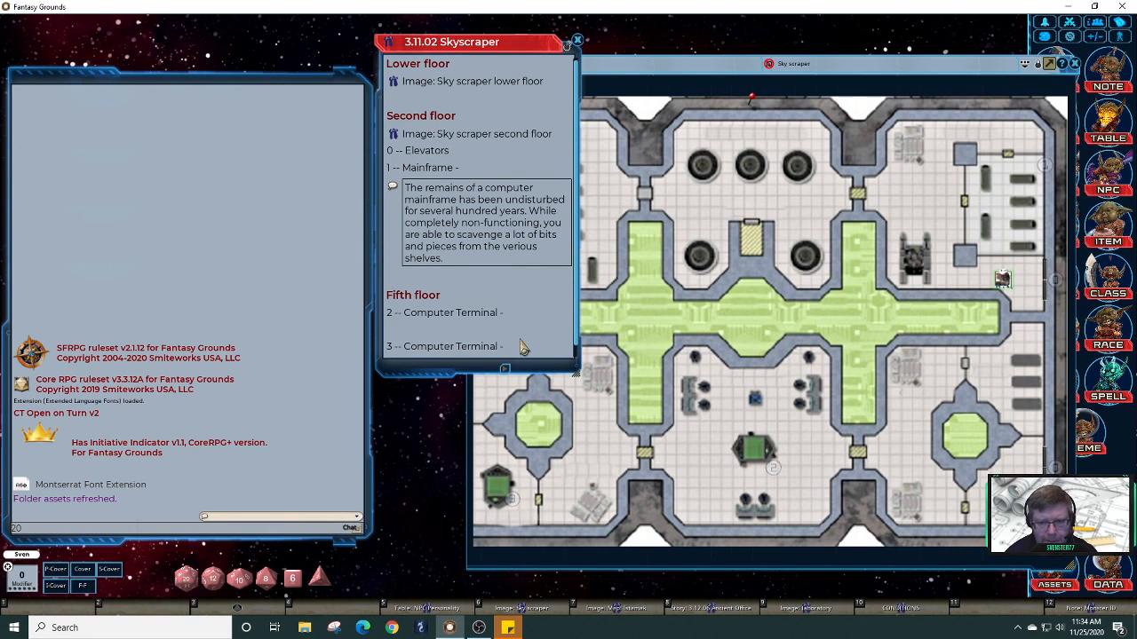
Step: Roll 8d500+1000 in the chat with the /die command
left_click(70, 530)
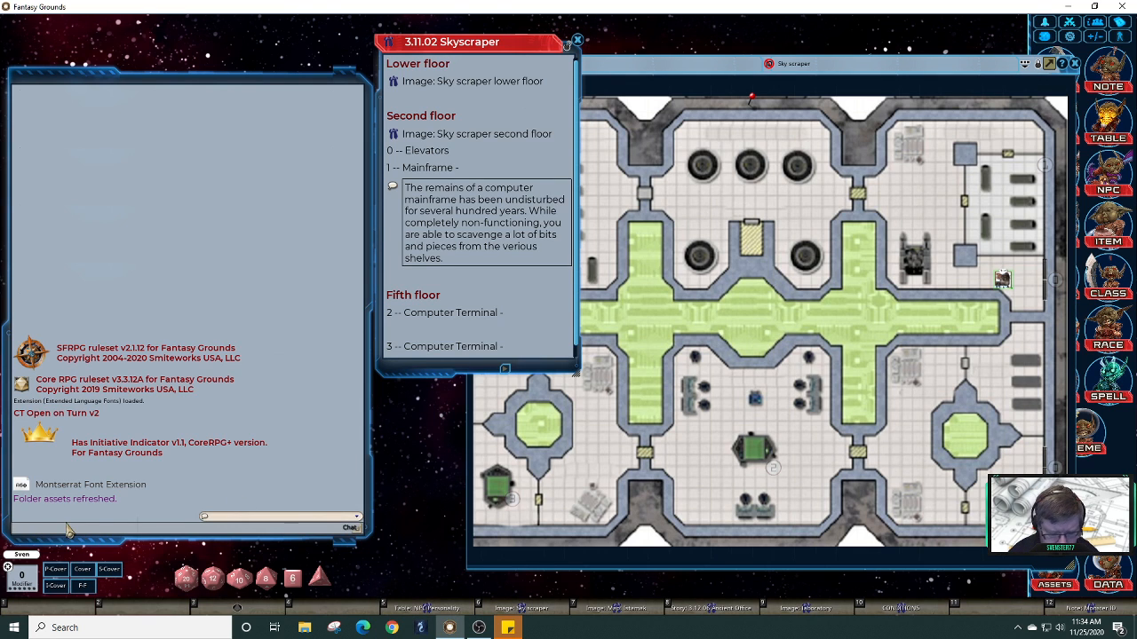
type("/die")
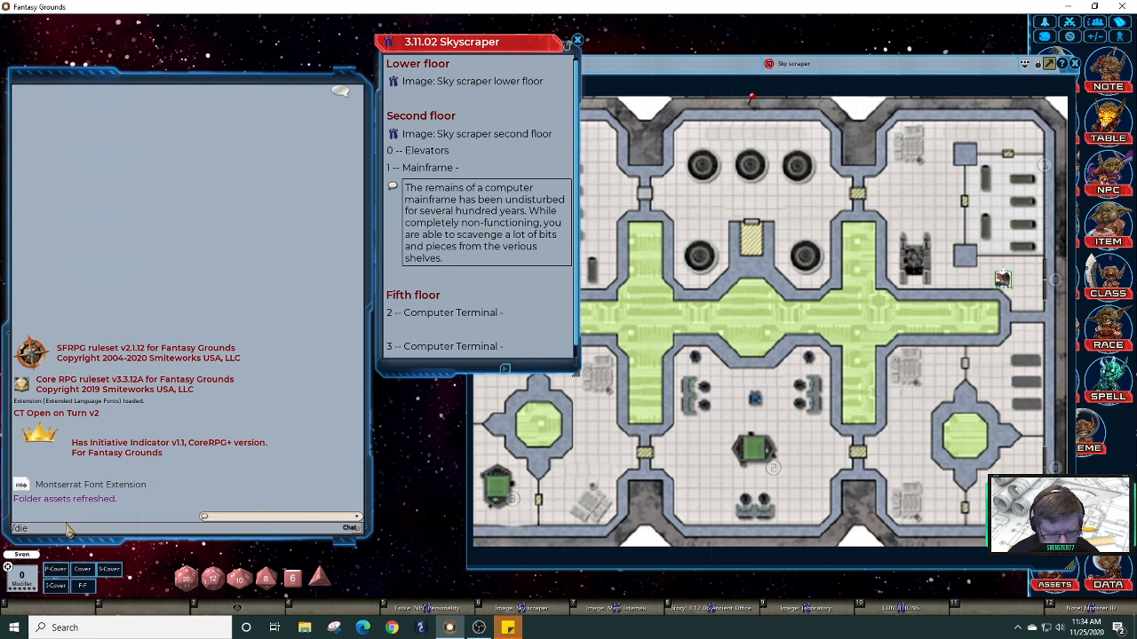
type(" roll")
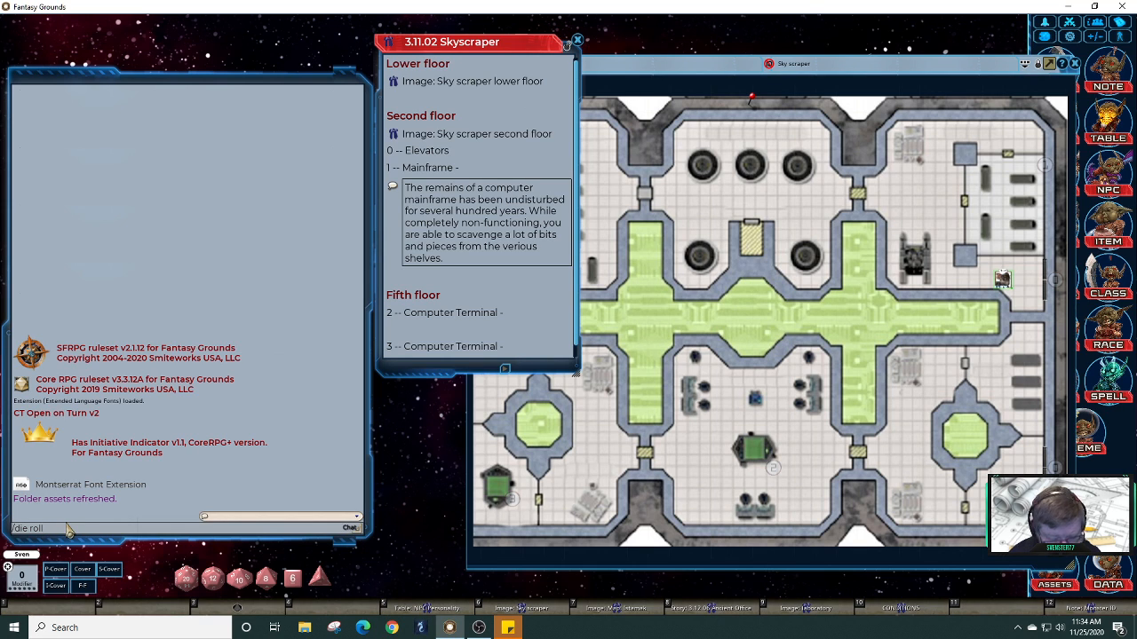
type("8d6")
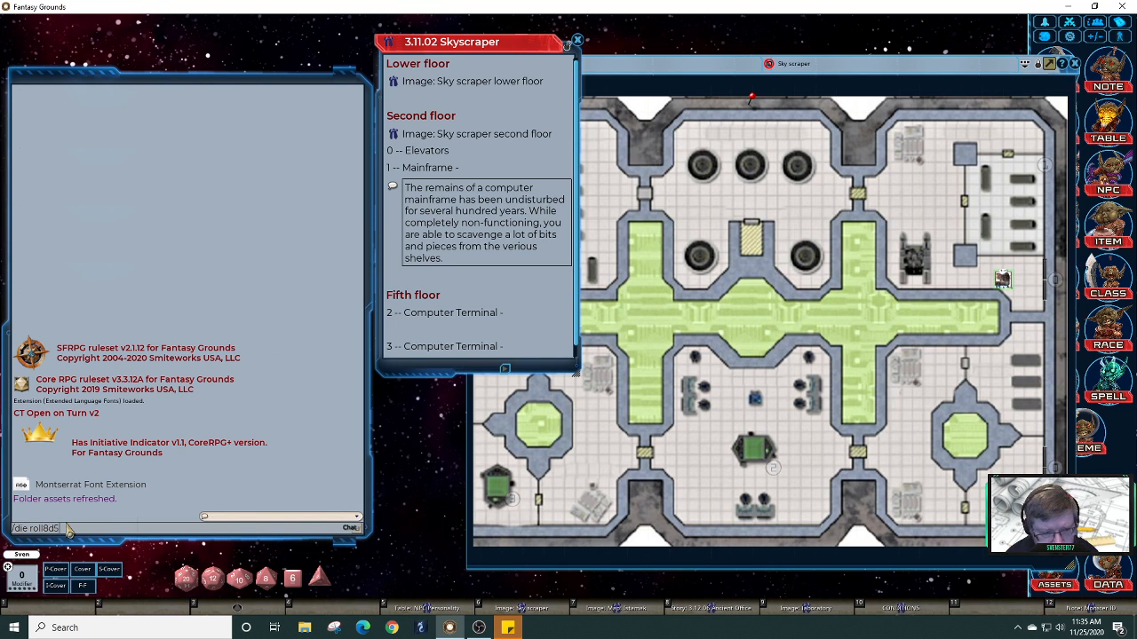
key("shift")
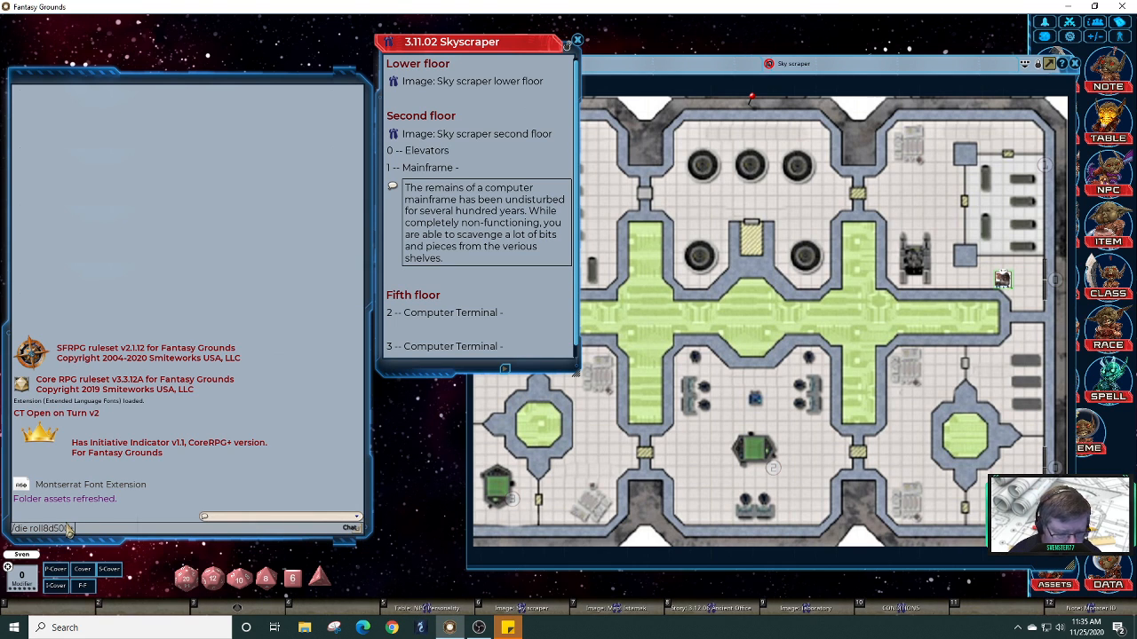
type("000")
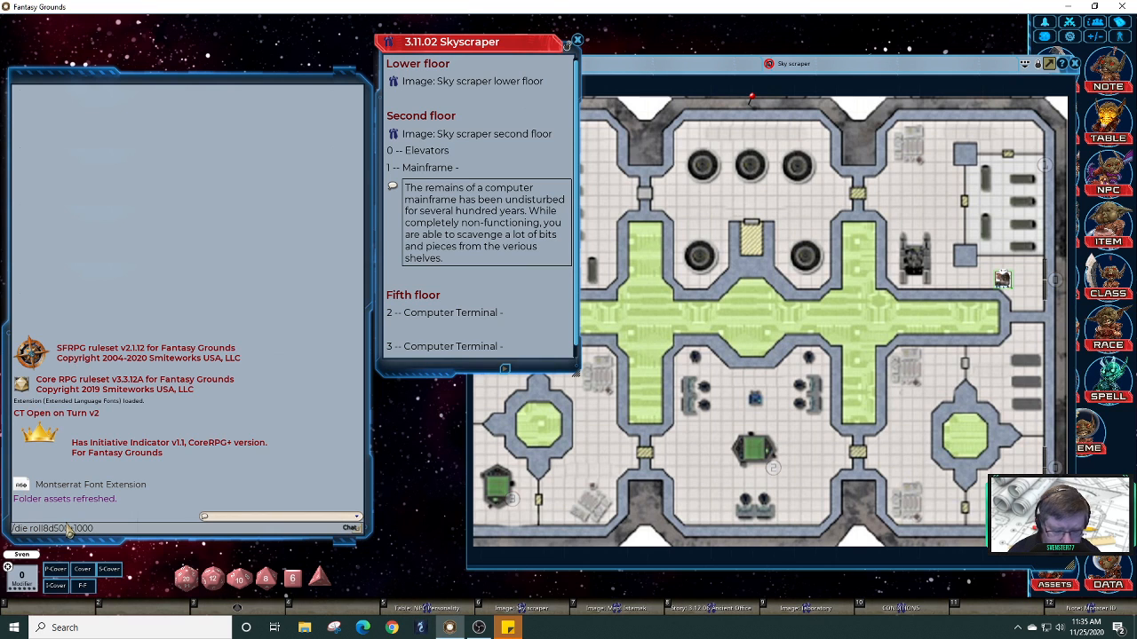
key("Return")
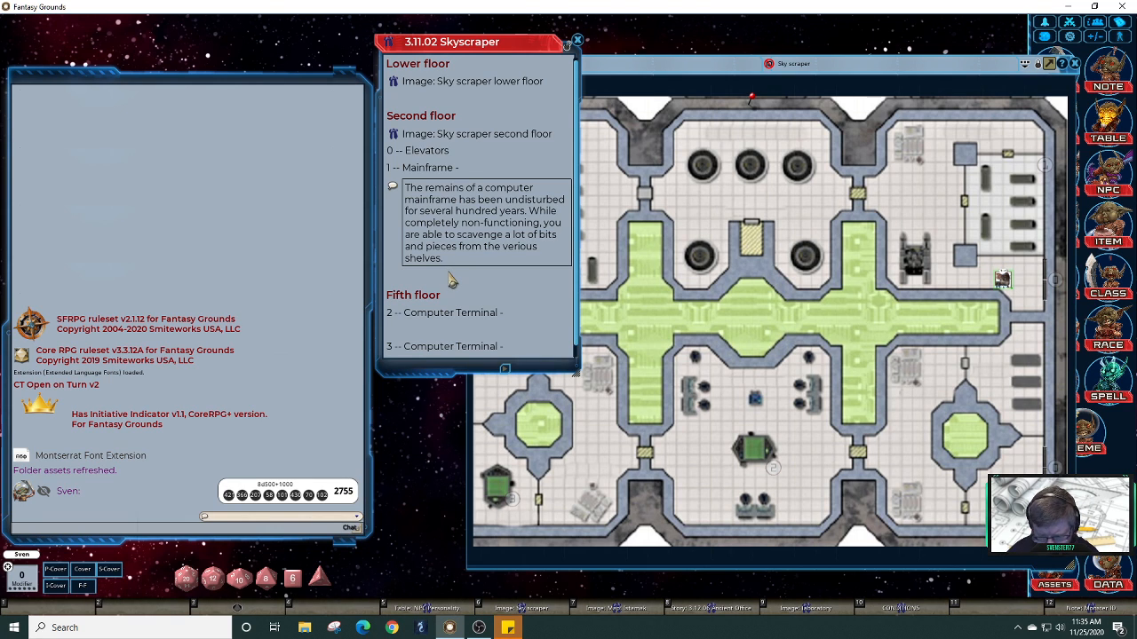
Step: Enter "2755 UPB" as the loot on the blank line below the Mainframe description
type("2755")
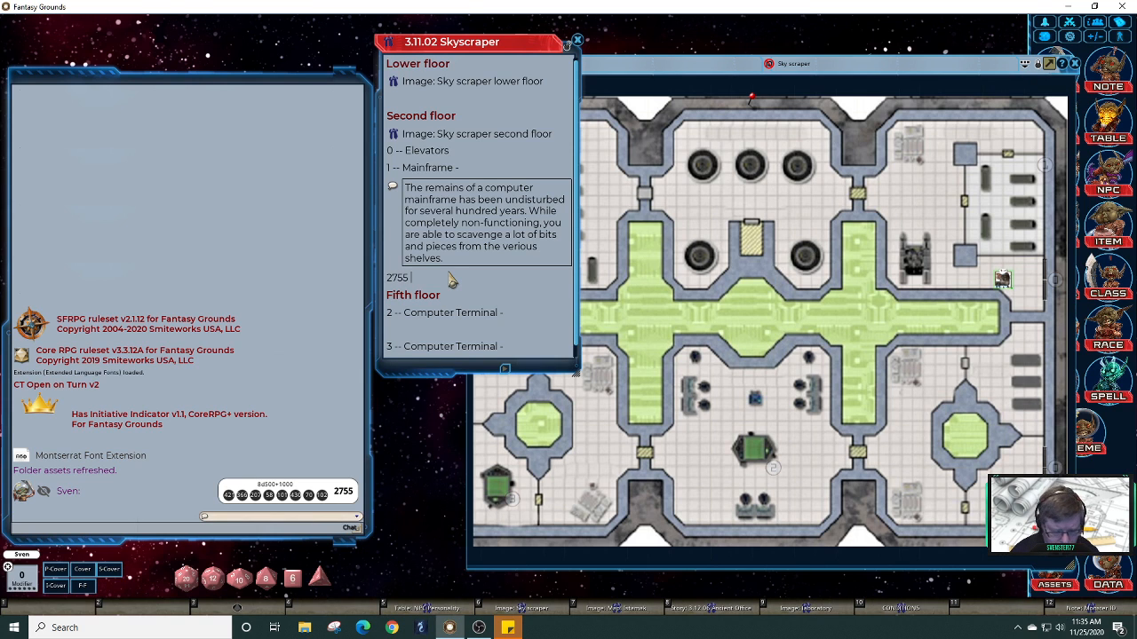
type(" UPB")
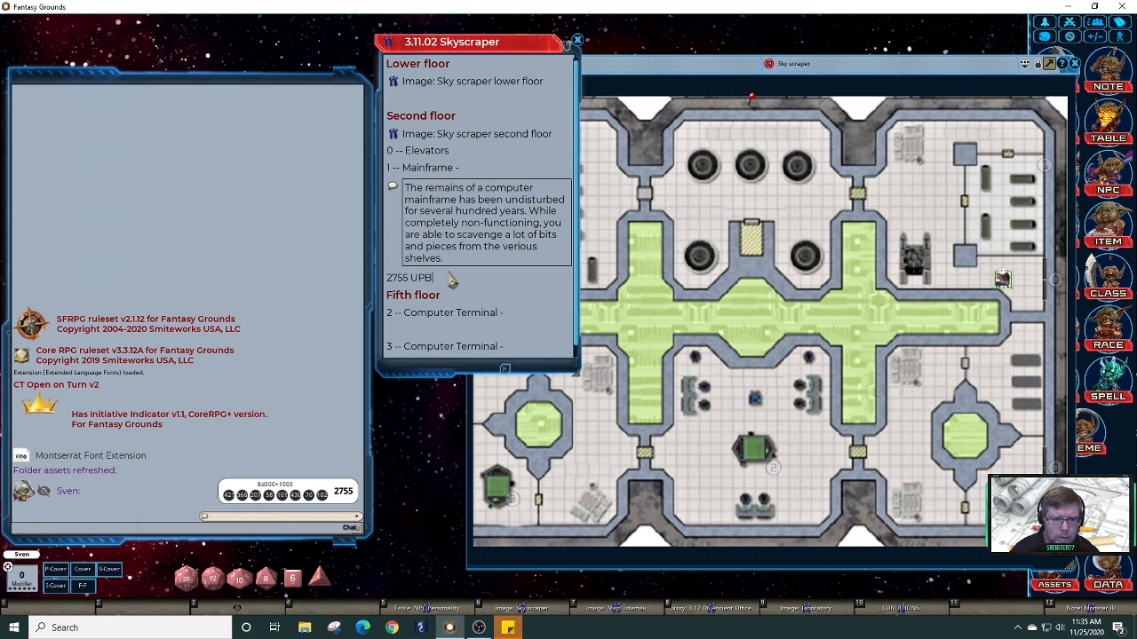
Step: Complete the Mainframe loot as "2755 UPBs" and move the Skyscraper story window clear of the floor plan
type("s")
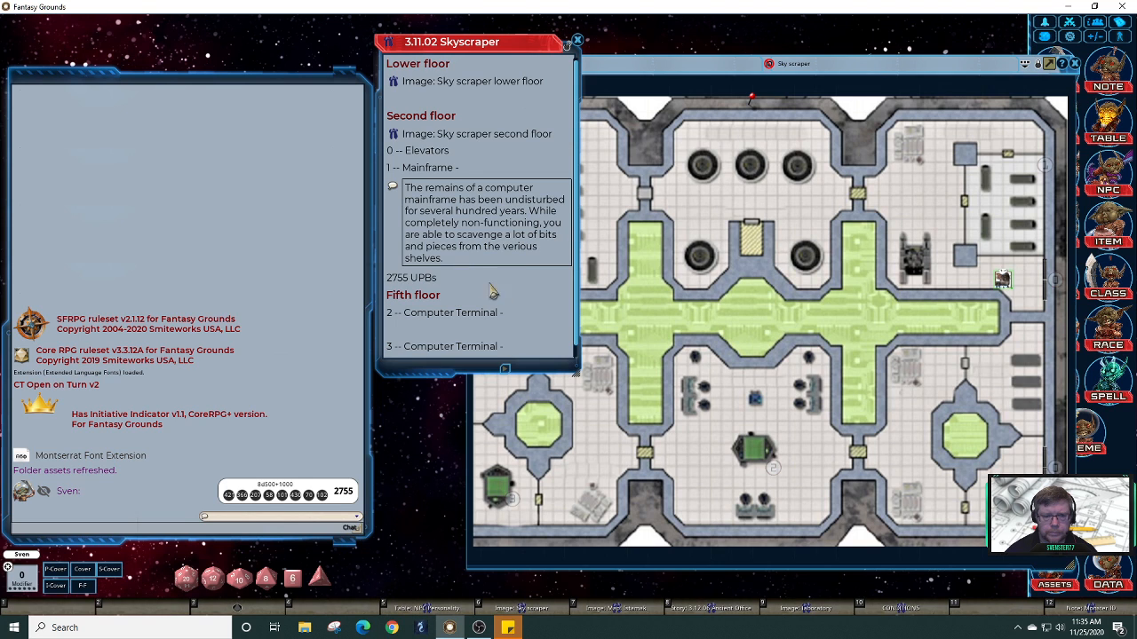
scroll(575, 279, "down", 1)
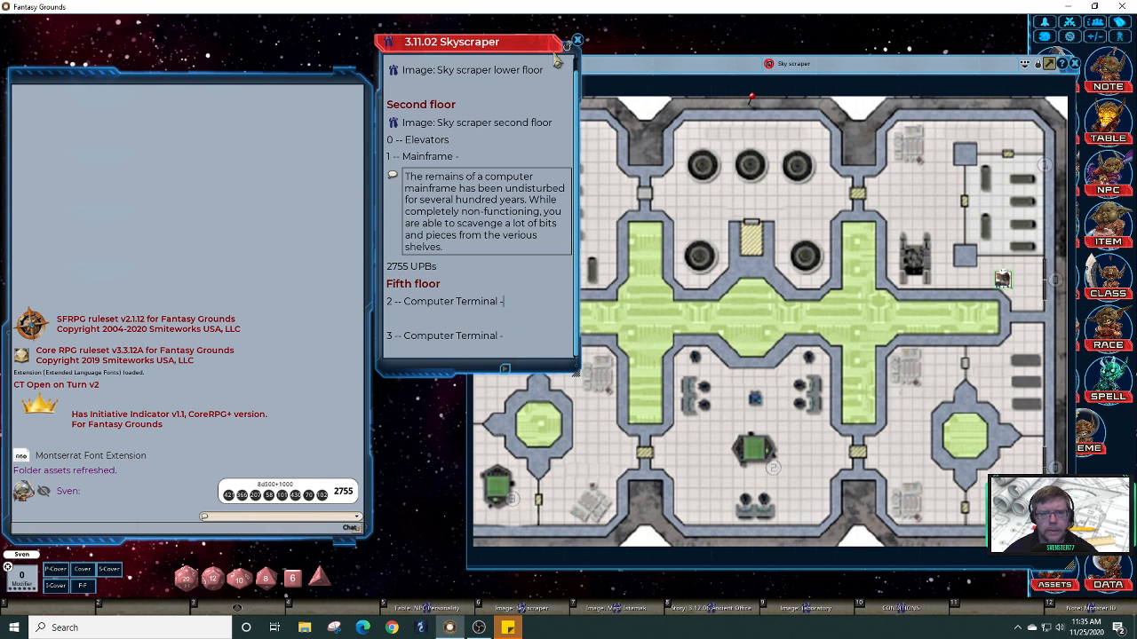
left_click_drag(530, 55, 378, 45)
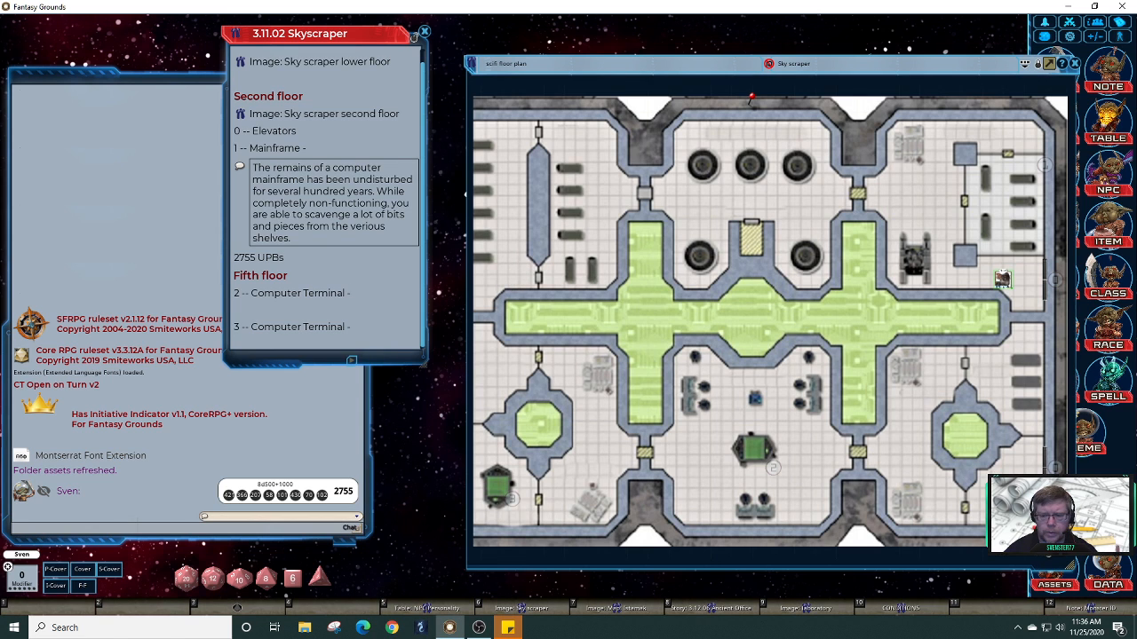
left_click_drag(498, 211, 537, 209)
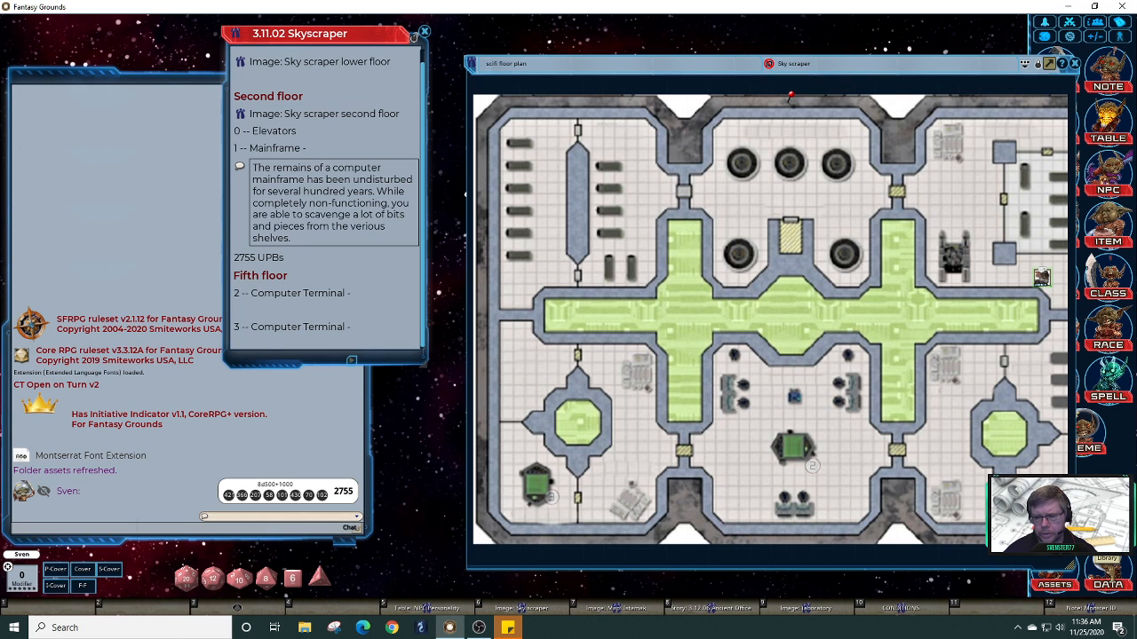
Step: Search the token assets for "drone" and for "robot"
left_click(1055, 584)
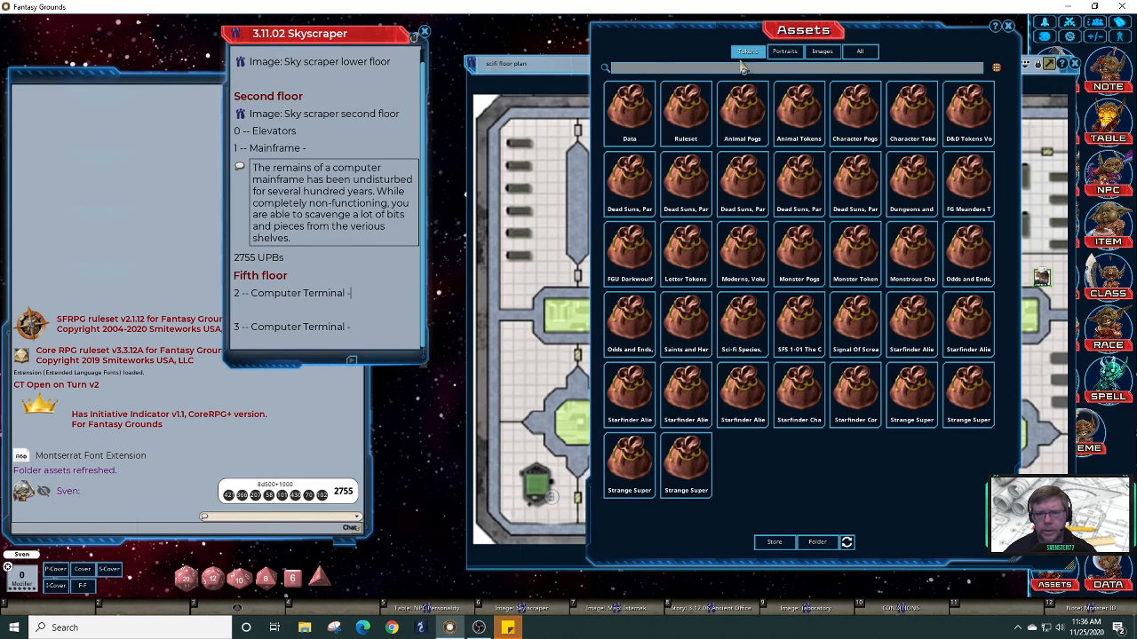
type("drone")
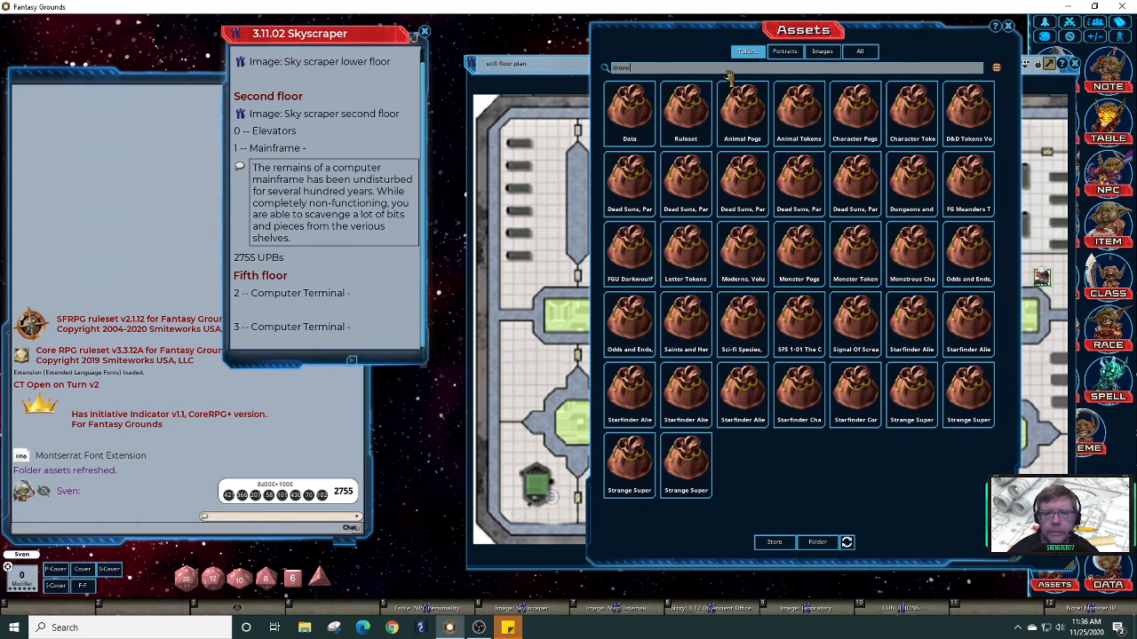
key("Return")
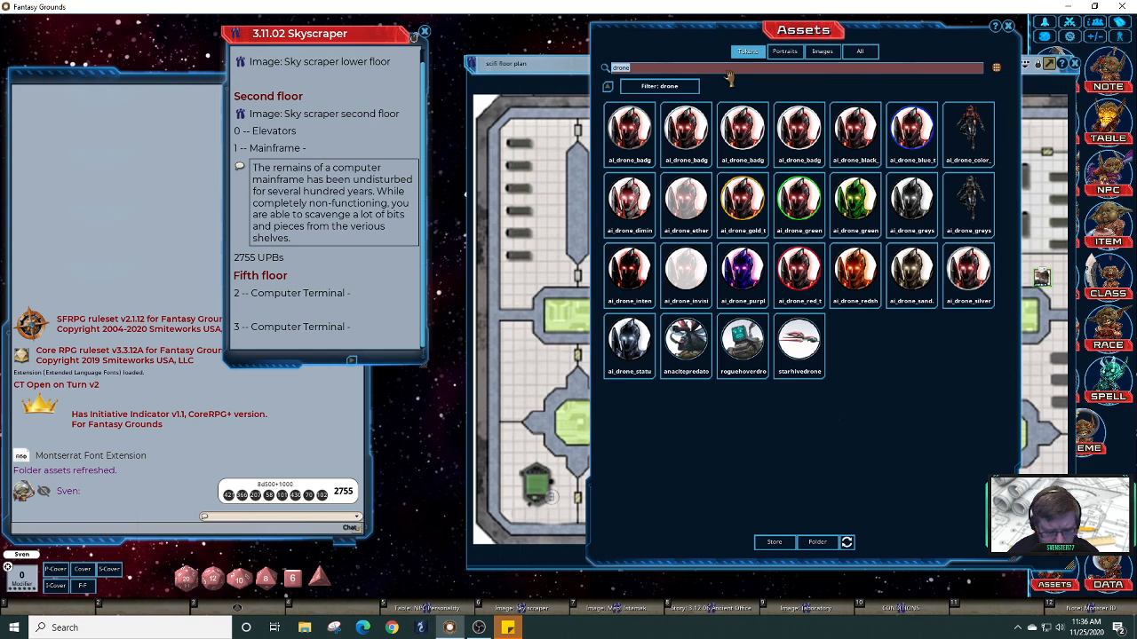
type("robot")
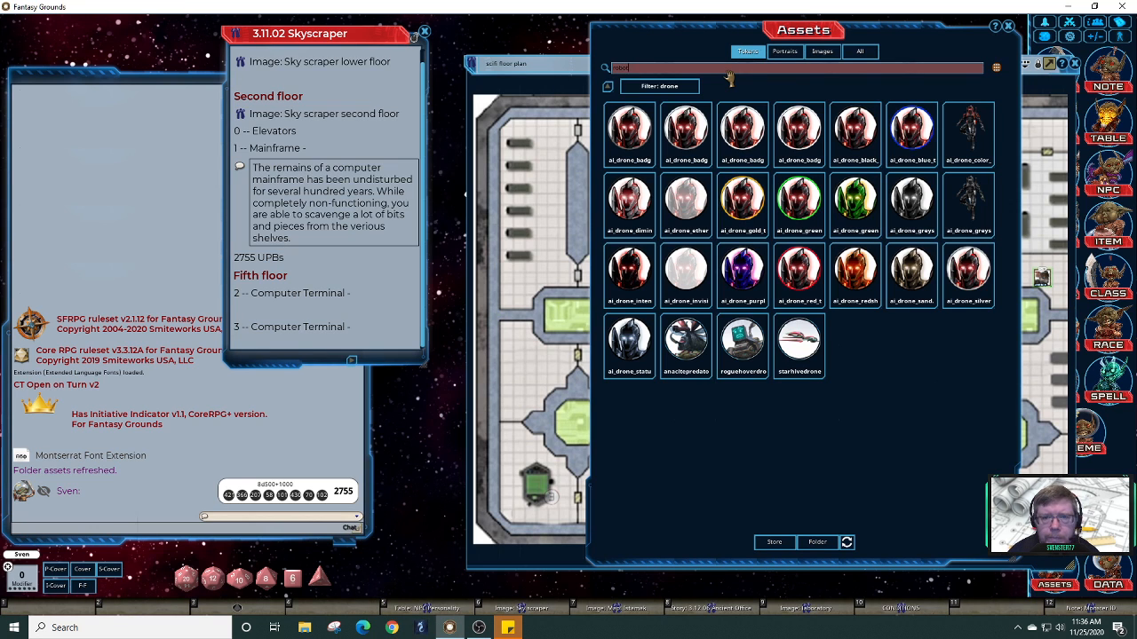
key("Return")
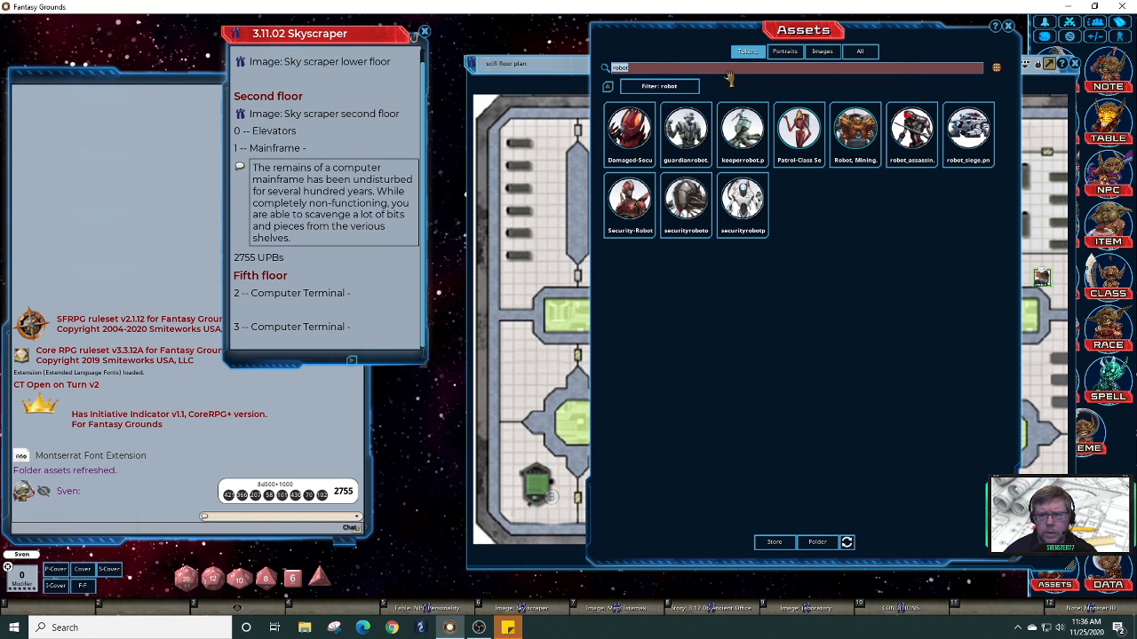
Step: Place two observer-class security robot tokens among the round machines in the floor plan's upper central room
left_click_drag(915, 35, 394, 42)
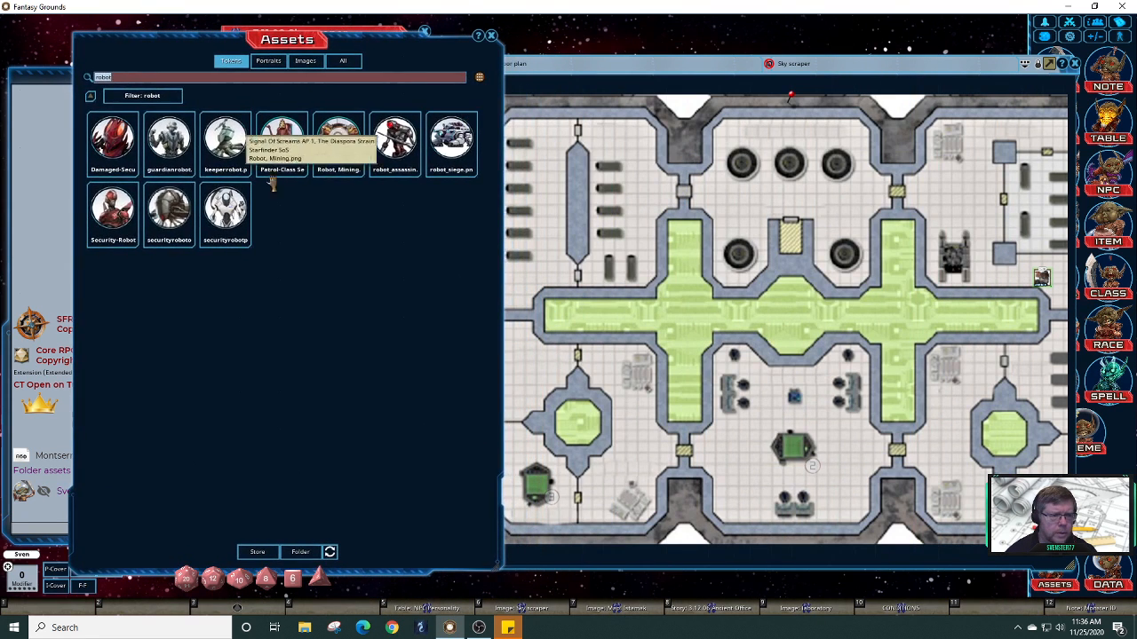
left_click_drag(169, 213, 727, 196)
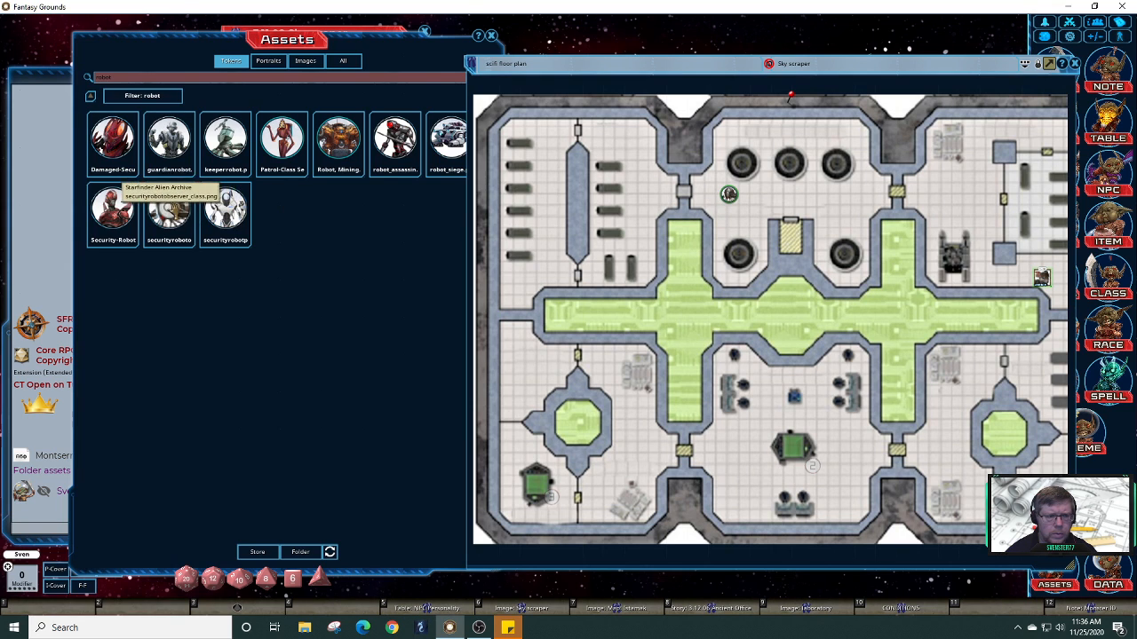
left_click_drag(172, 210, 837, 228)
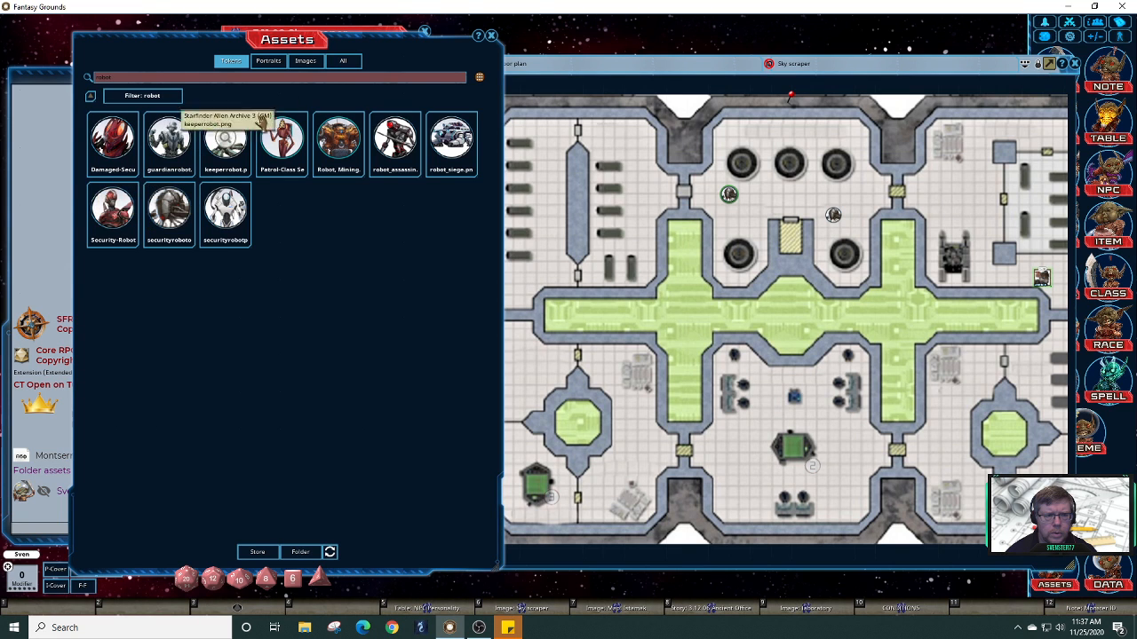
Step: Search the image assets for "server" and create an image record from the Observer-Class Security Robot picture
left_click(306, 61)
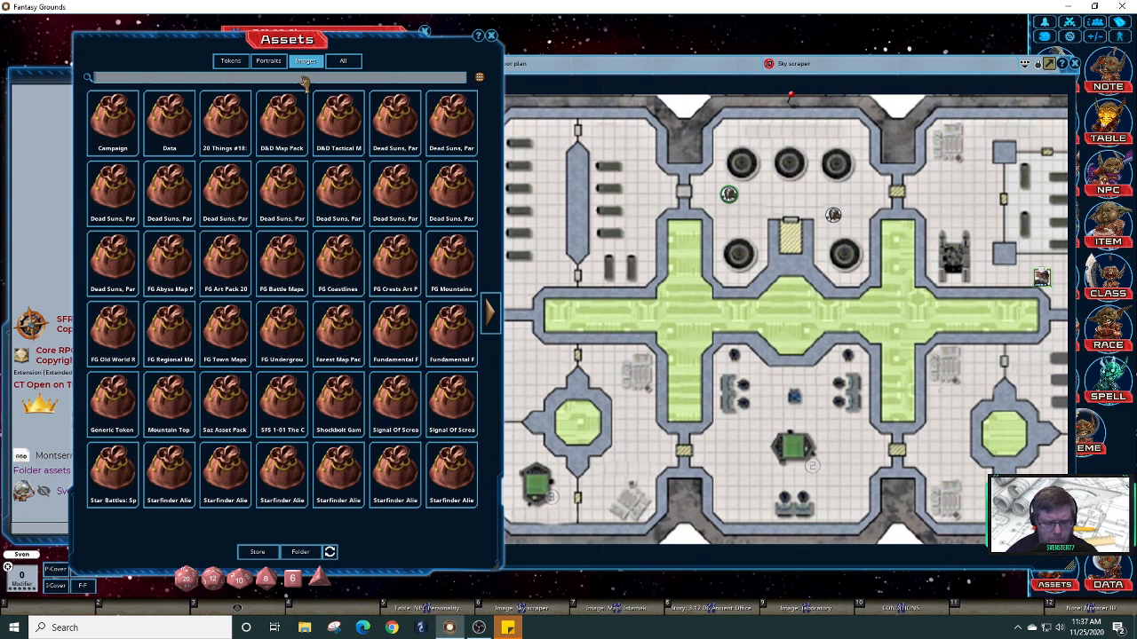
type("serv")
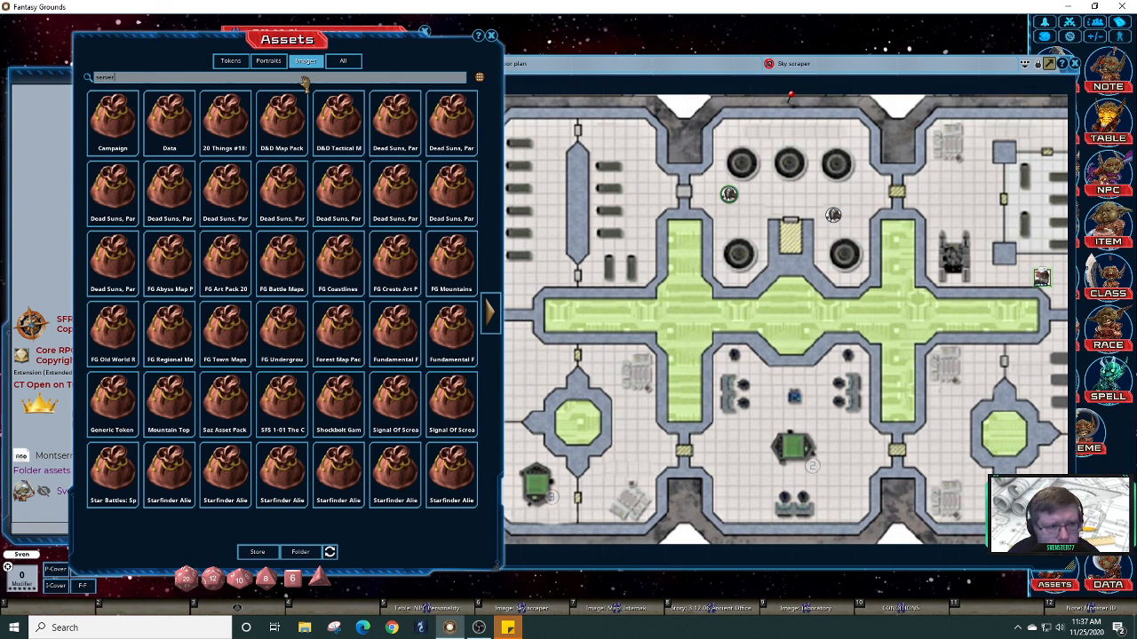
type("er")
key("Return")
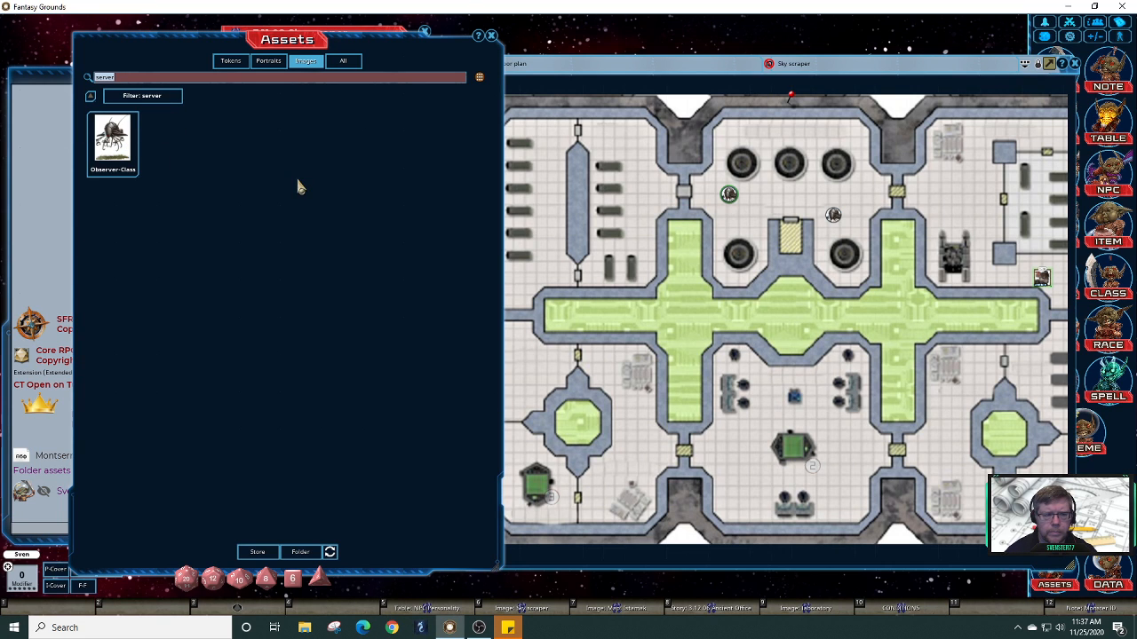
left_click(113, 137)
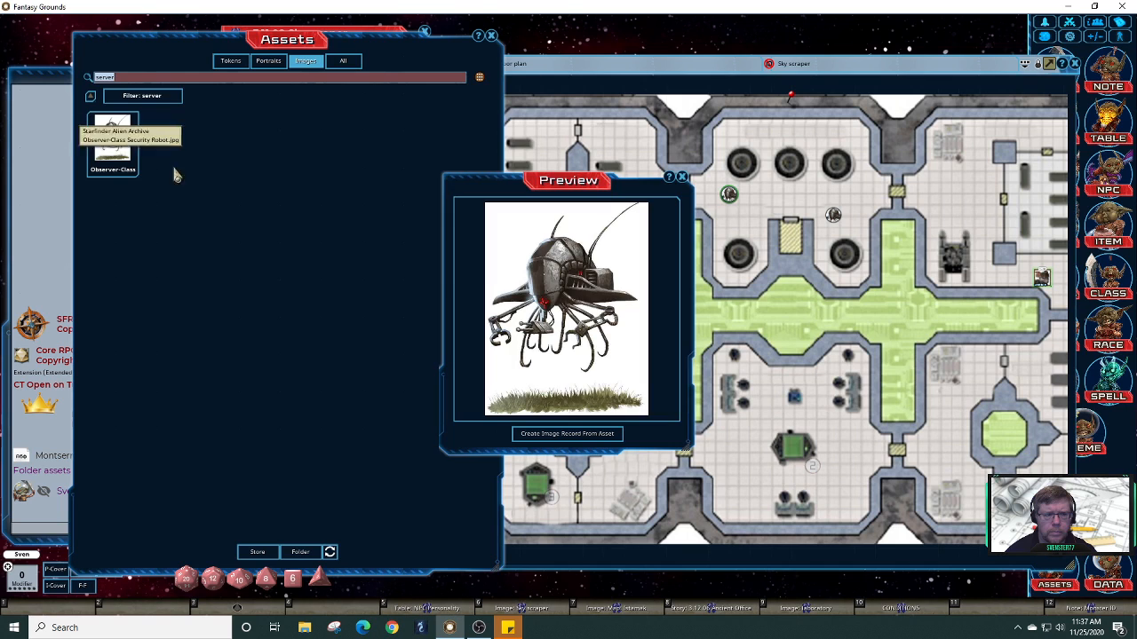
left_click(569, 434)
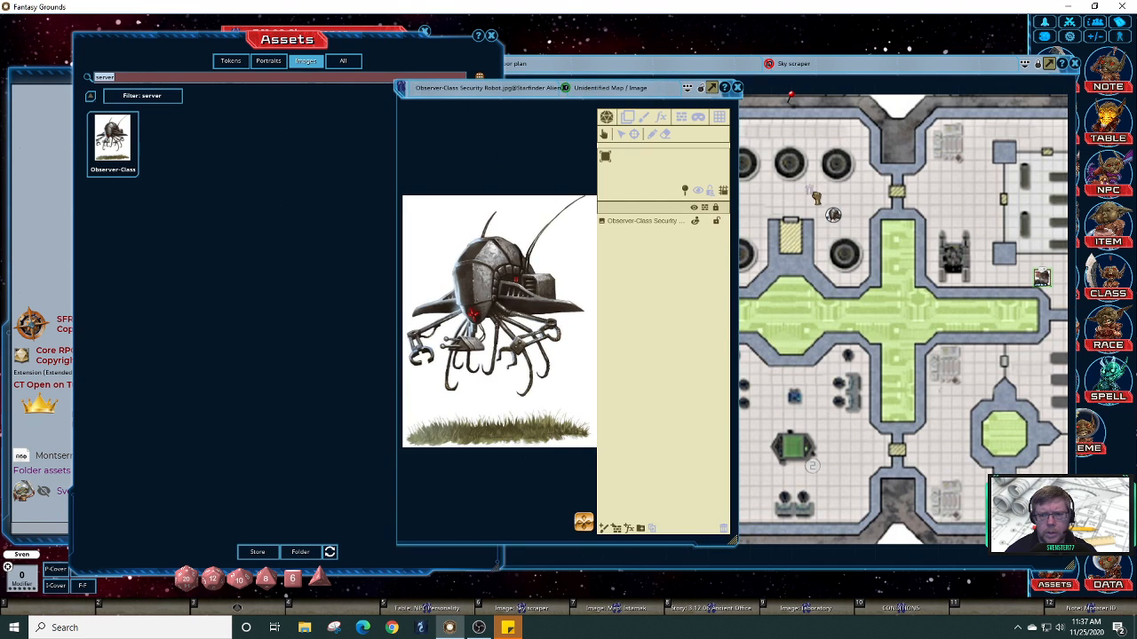
Step: Pin the Observer-Class Security Robot image to the upper central room of the floor plan and close the image
left_click_drag(857, 193, 858, 191)
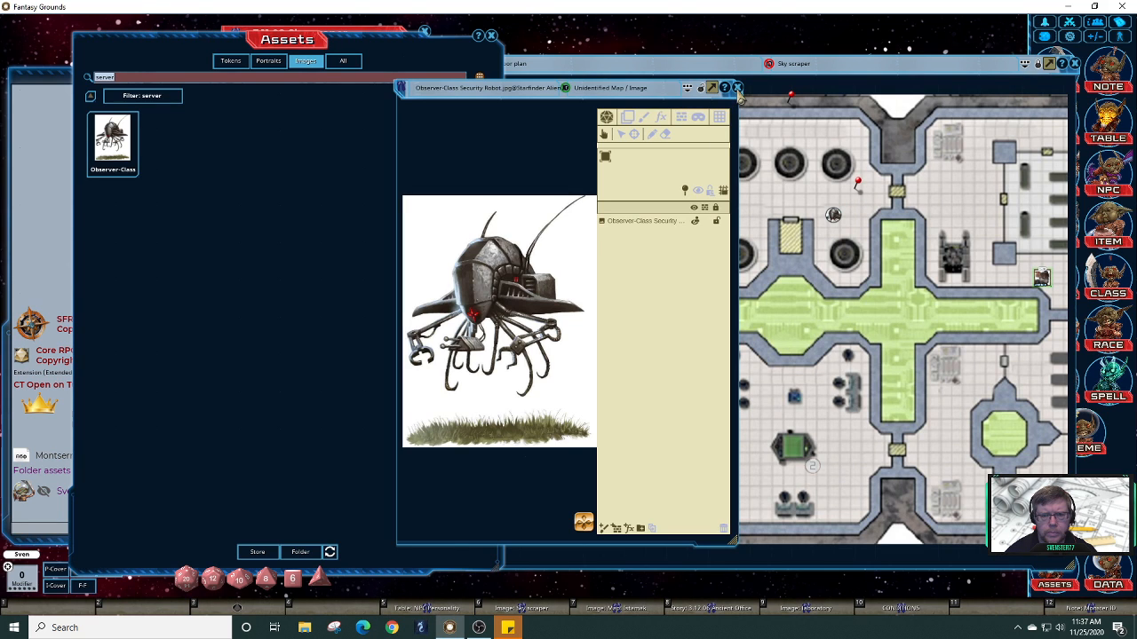
left_click(711, 87)
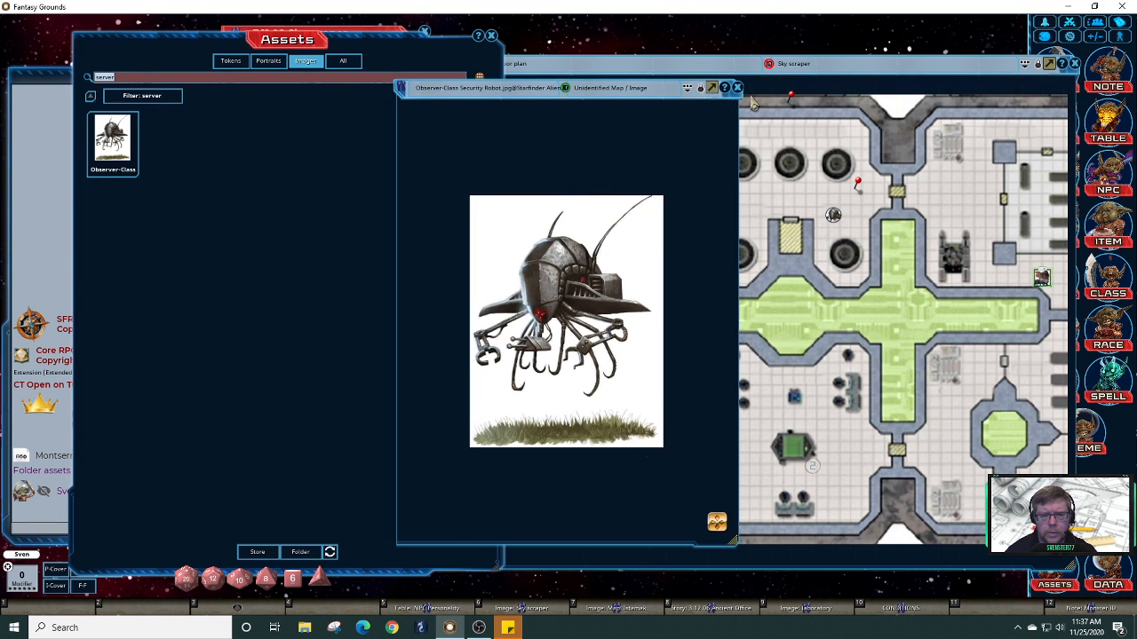
left_click(736, 87)
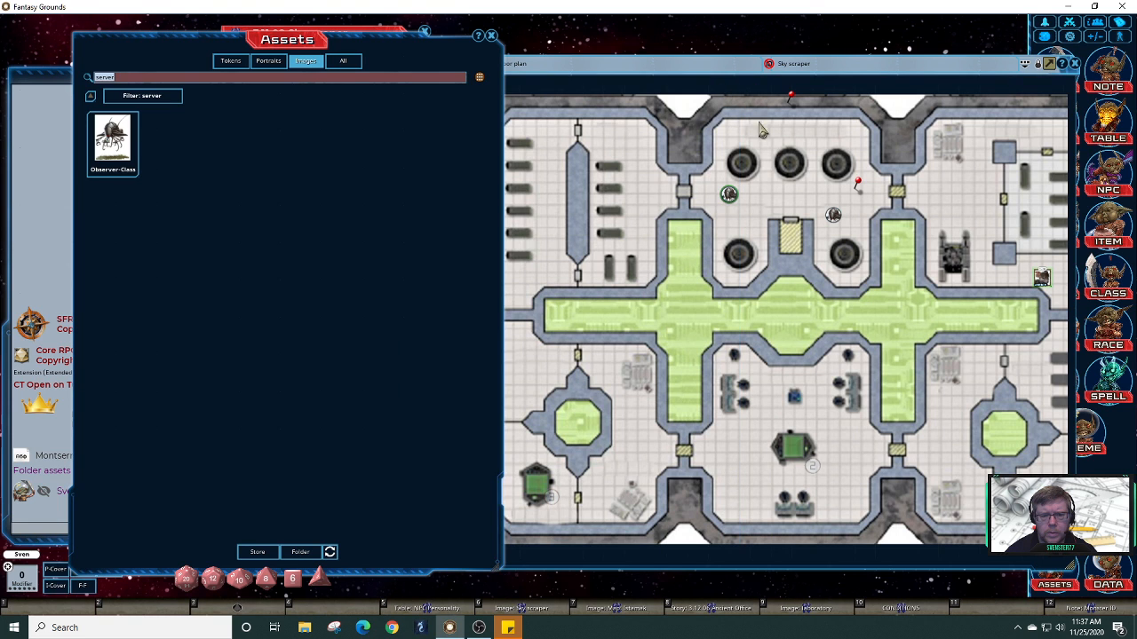
Step: Check that the new map pin opens the security robot image, and close the image and the Assets window
double_click(859, 186)
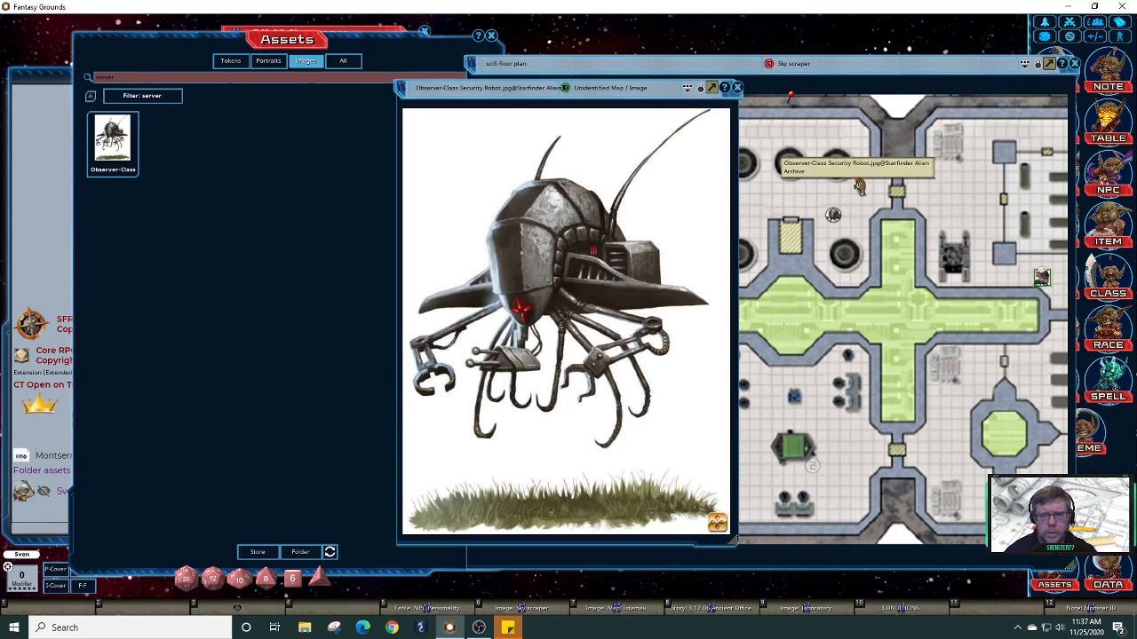
left_click(736, 87)
left_click(421, 68)
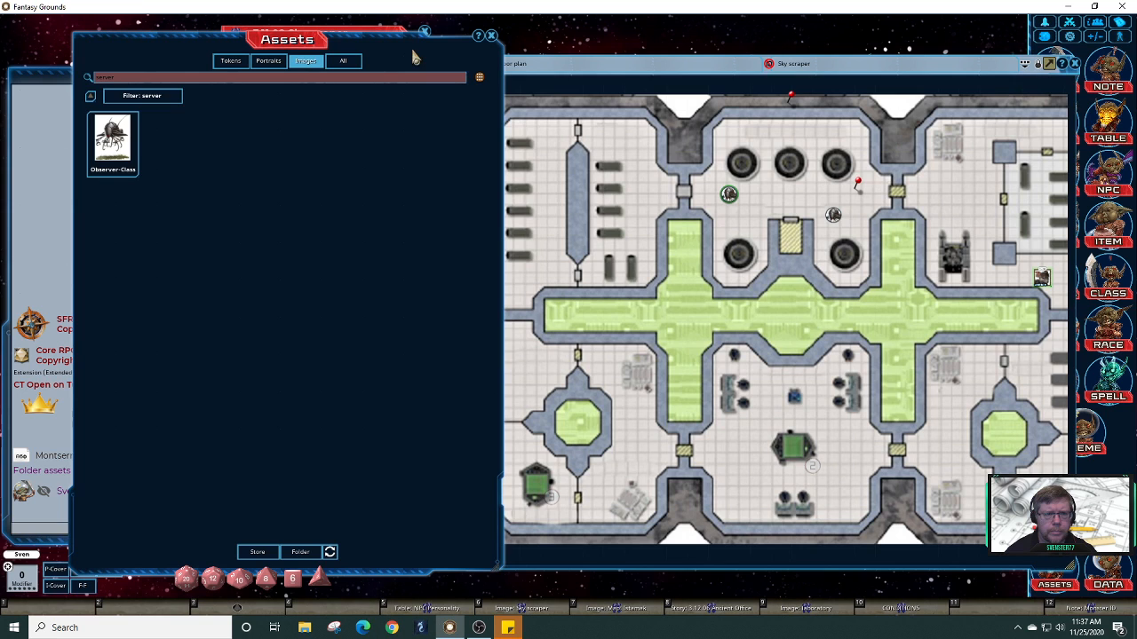
left_click(490, 38)
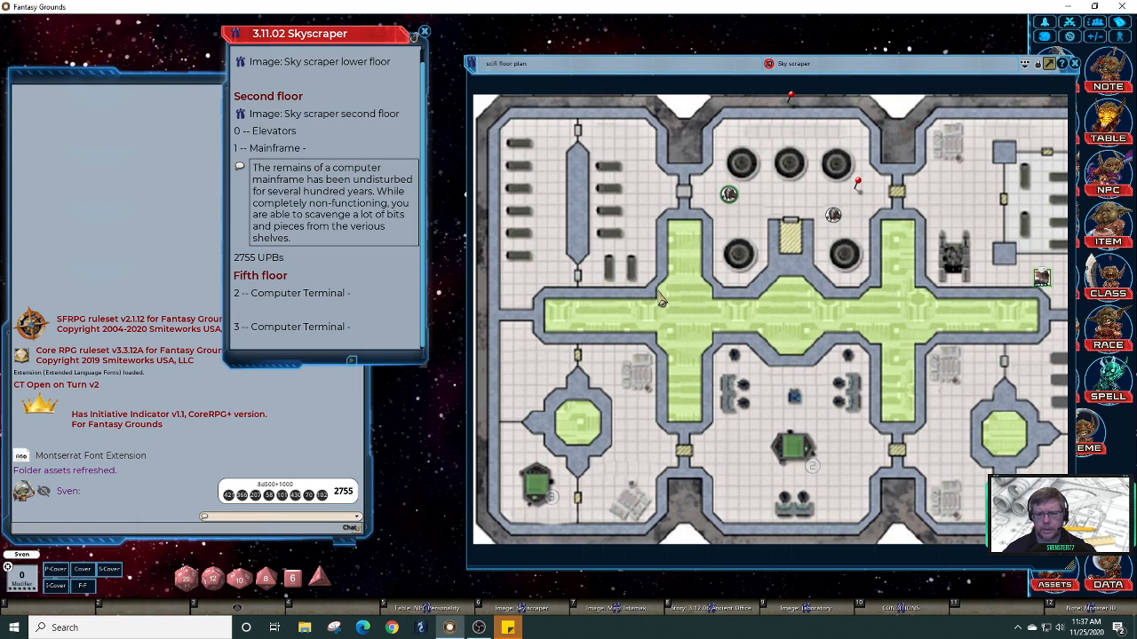
Step: Shift the floor plan map toward the story window and remove the token at the east end of the green corridor
left_click_drag(845, 86, 778, 77)
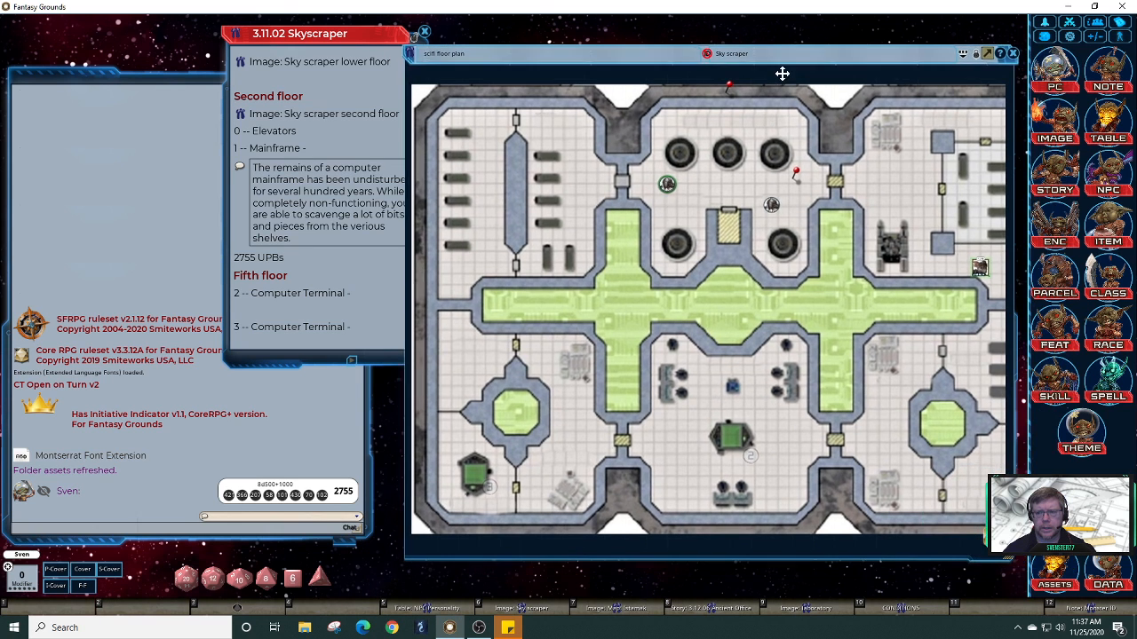
right_click(972, 268)
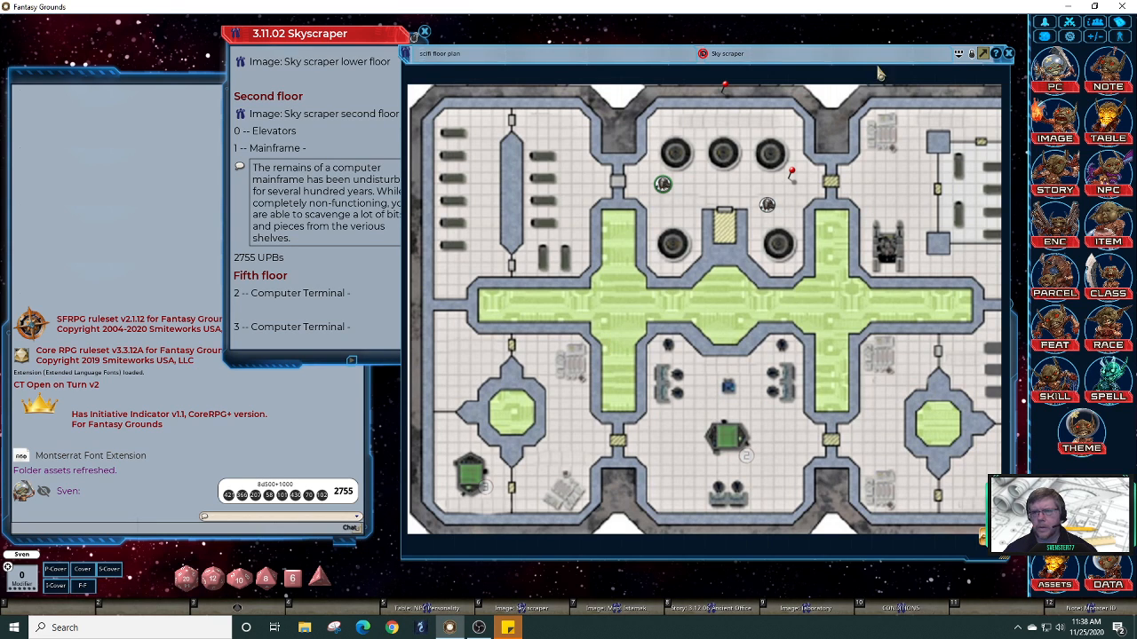
Step: Move the floor plan map off the list behind it and open the pinned security robot image beside the map
left_click_drag(855, 63, 800, 59)
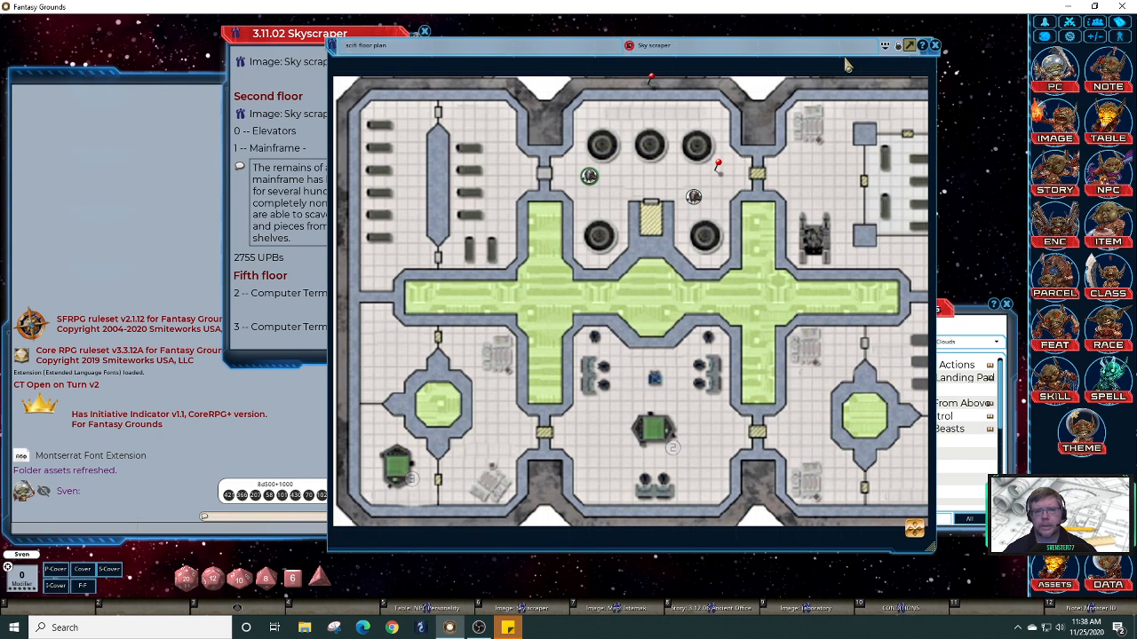
double_click(719, 166)
left_click_drag(658, 145, 272, 60)
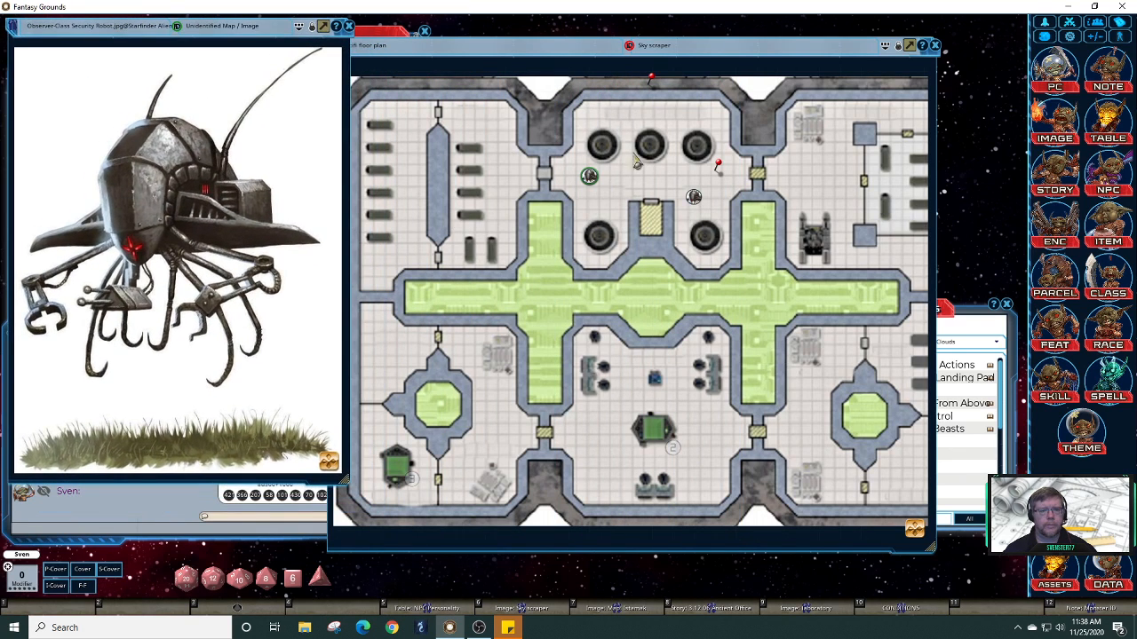